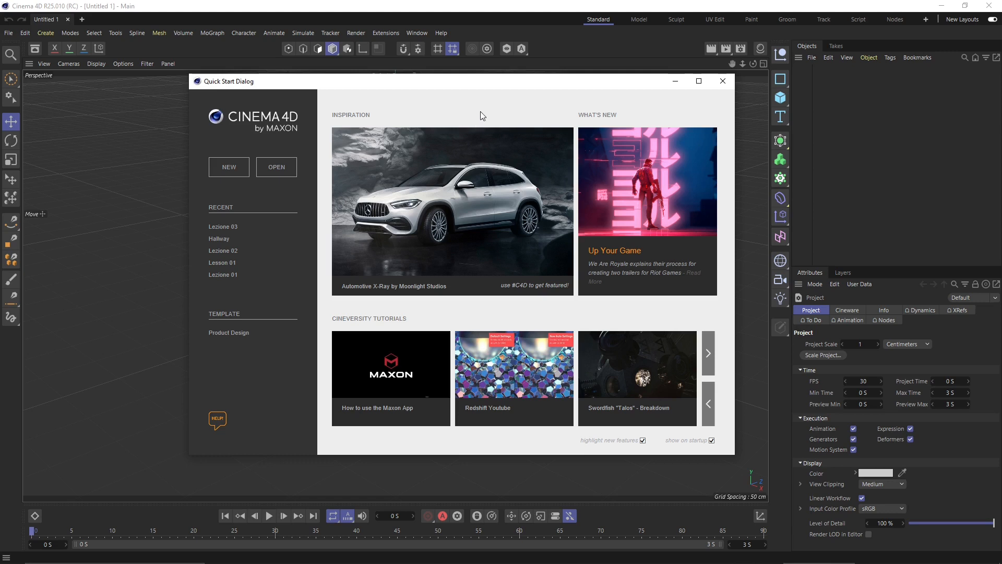
- Move the Quick Start window aside and close it to reveal the empty Untitled 1 scene
{"action": "left_click_drag", "start_coordinate": [401, 92], "coordinate": [404, 107]}
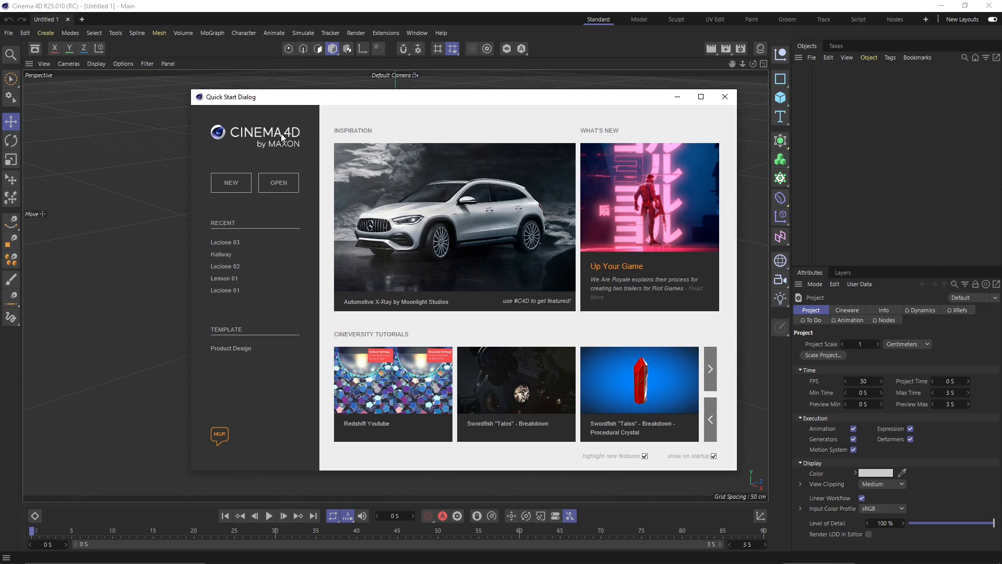
{"action": "key", "text": "Escape"}
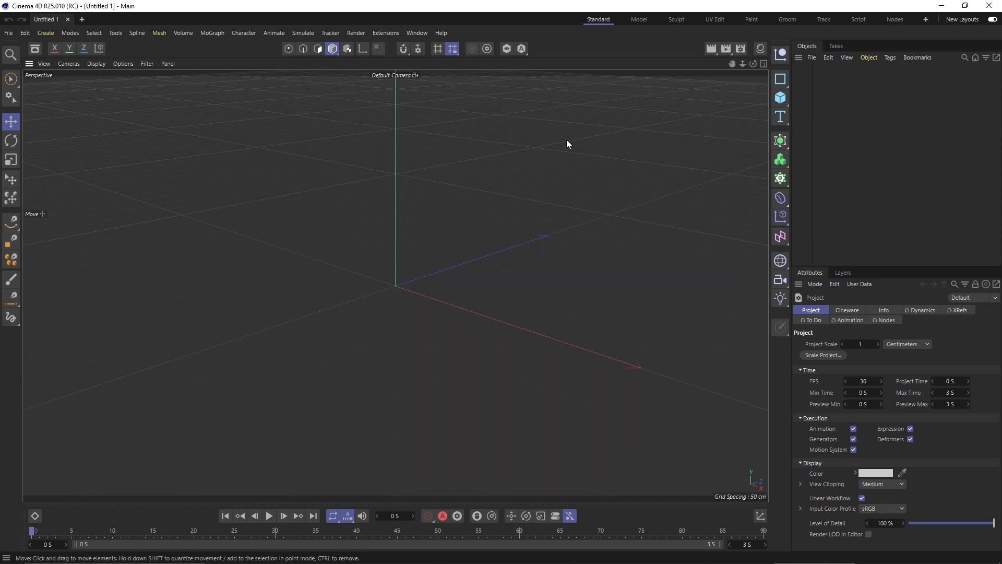
- Filter the content library to Scenes, expand Features, and browse Ambient Occlusion through Character Rigging examples
{"action": "left_click", "coordinate": [37, 50]}
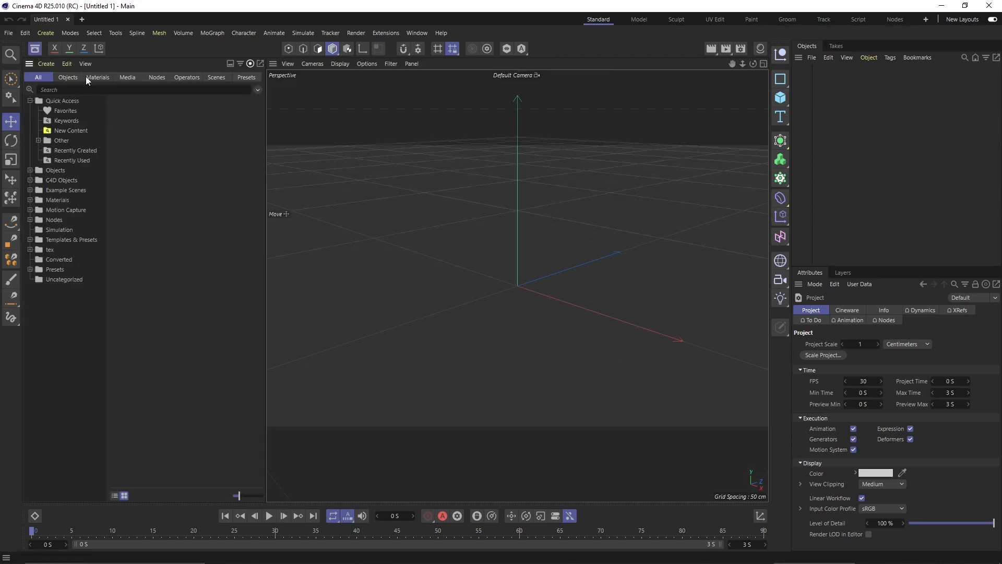
{"action": "left_click", "coordinate": [217, 77]}
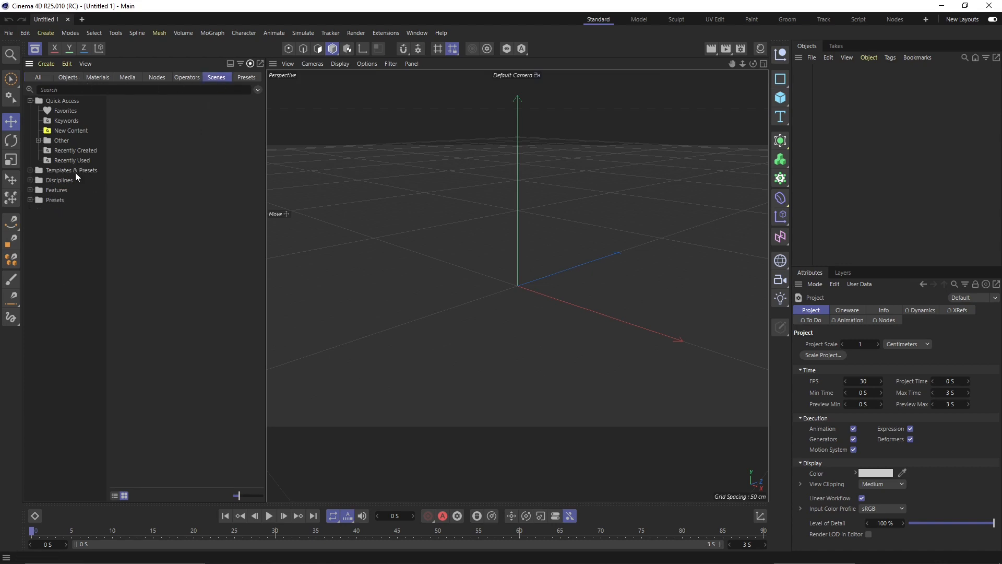
{"action": "double_click", "coordinate": [56, 190]}
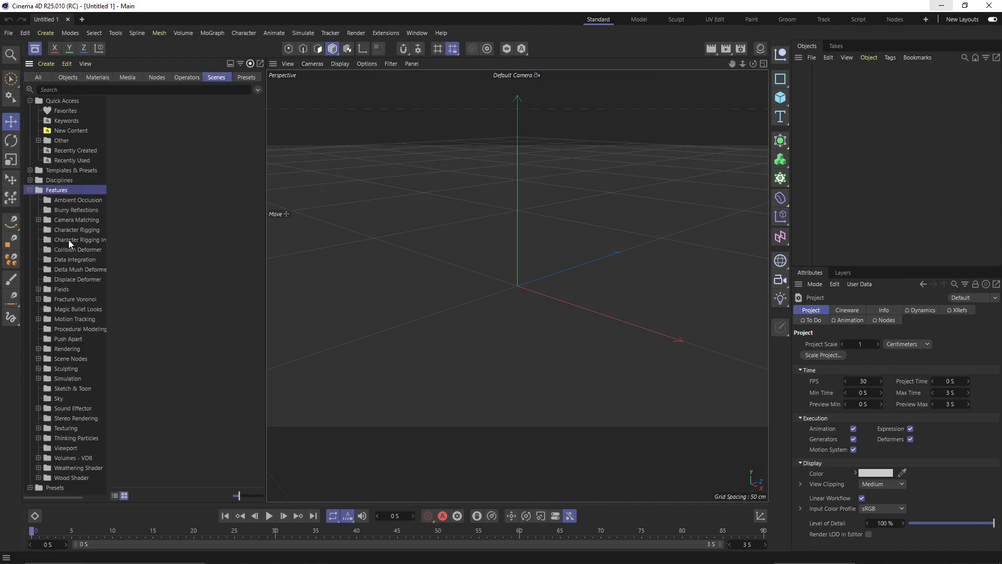
{"action": "left_click", "coordinate": [65, 200]}
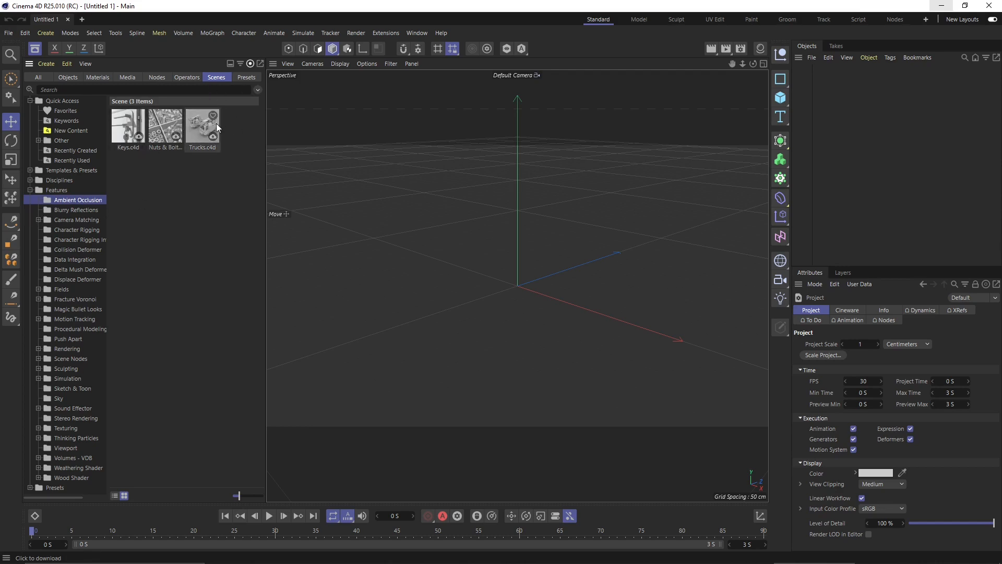
{"action": "left_click", "coordinate": [86, 211]}
{"action": "left_click", "coordinate": [86, 220]}
{"action": "left_click", "coordinate": [85, 231]}
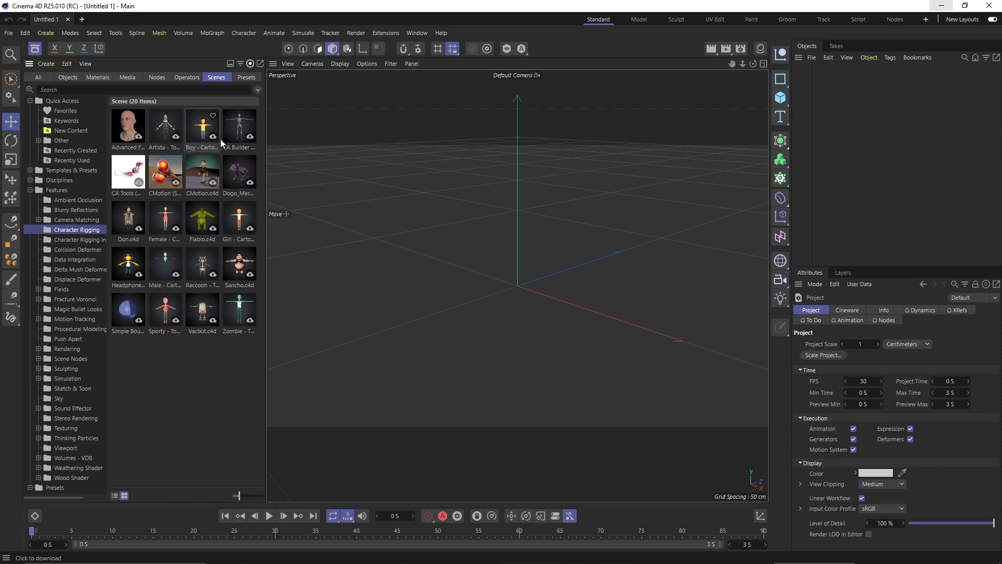
- Browse the remaining example folders and open Rendering > 01 Scenes with its 32 scenes
{"action": "left_click", "coordinate": [96, 239]}
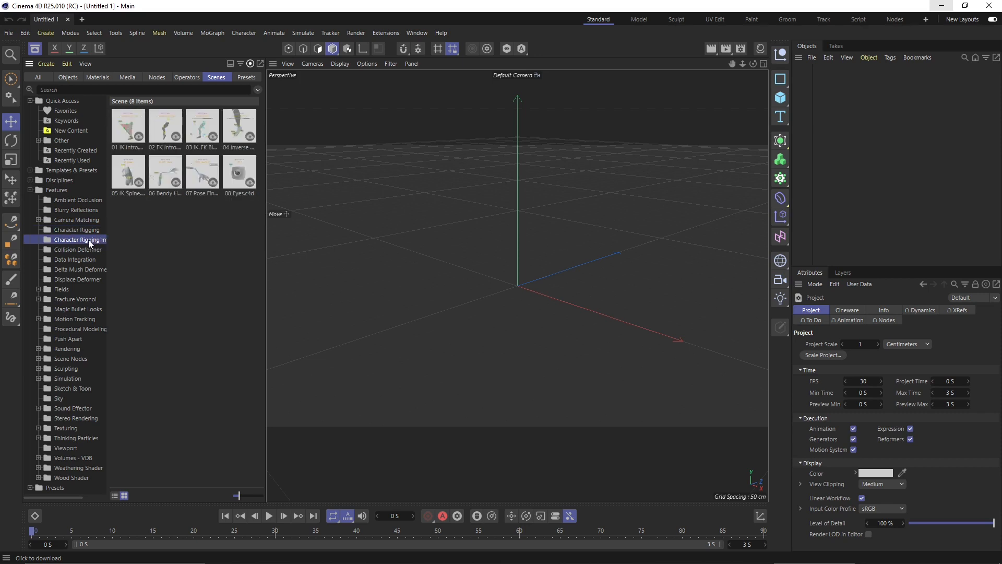
{"action": "left_click", "coordinate": [84, 250]}
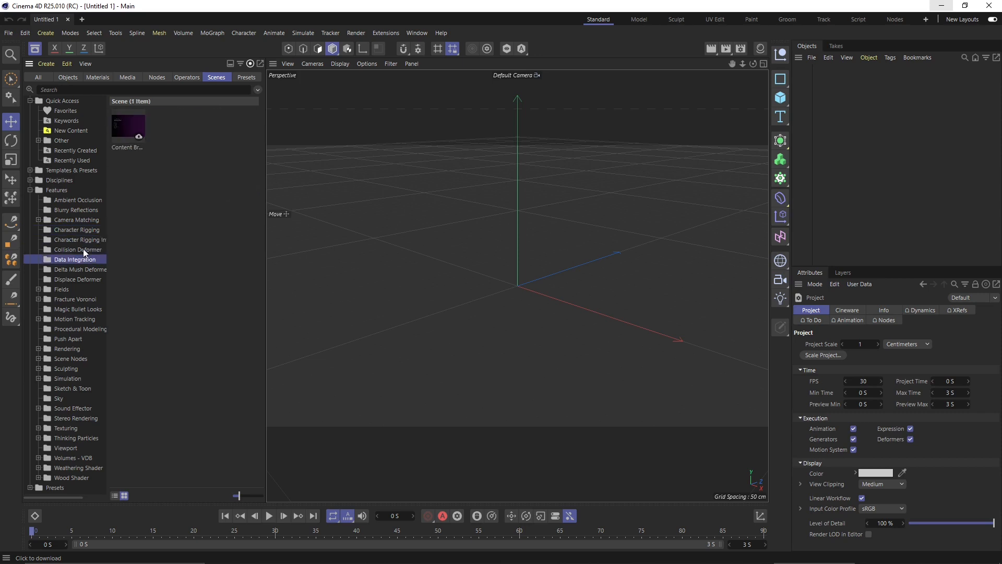
{"action": "left_click", "coordinate": [79, 279]}
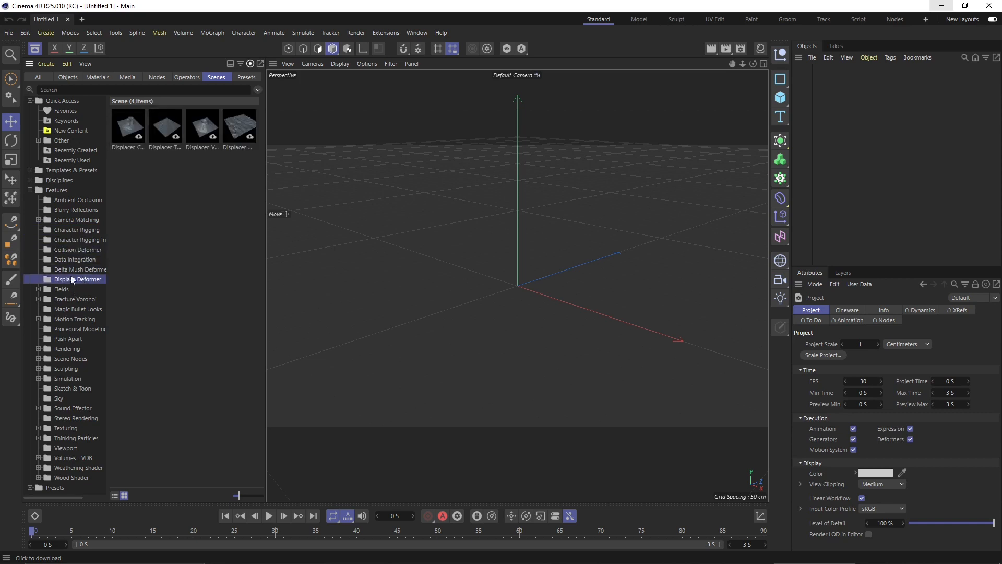
{"action": "left_click", "coordinate": [64, 319]}
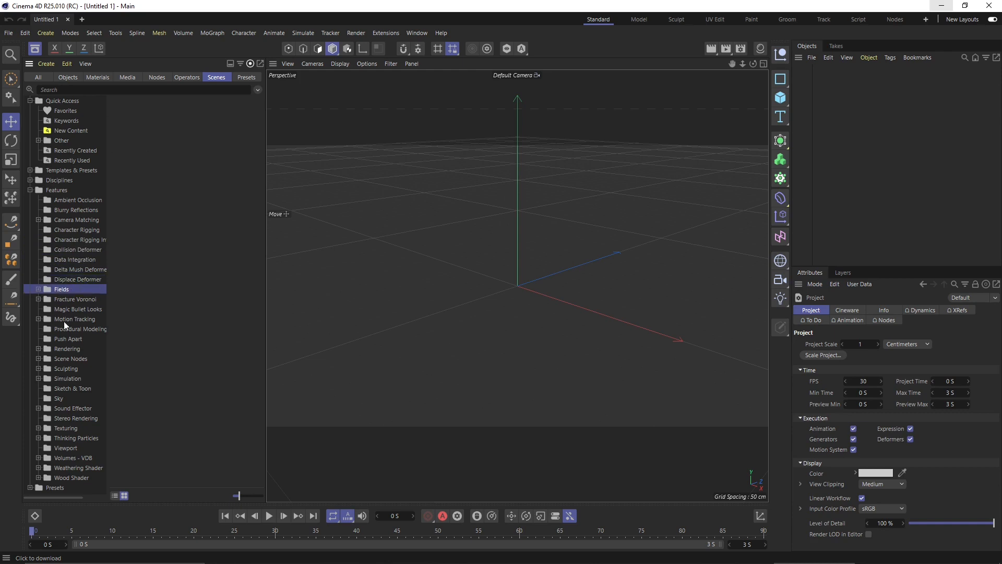
{"action": "left_click", "coordinate": [73, 350]}
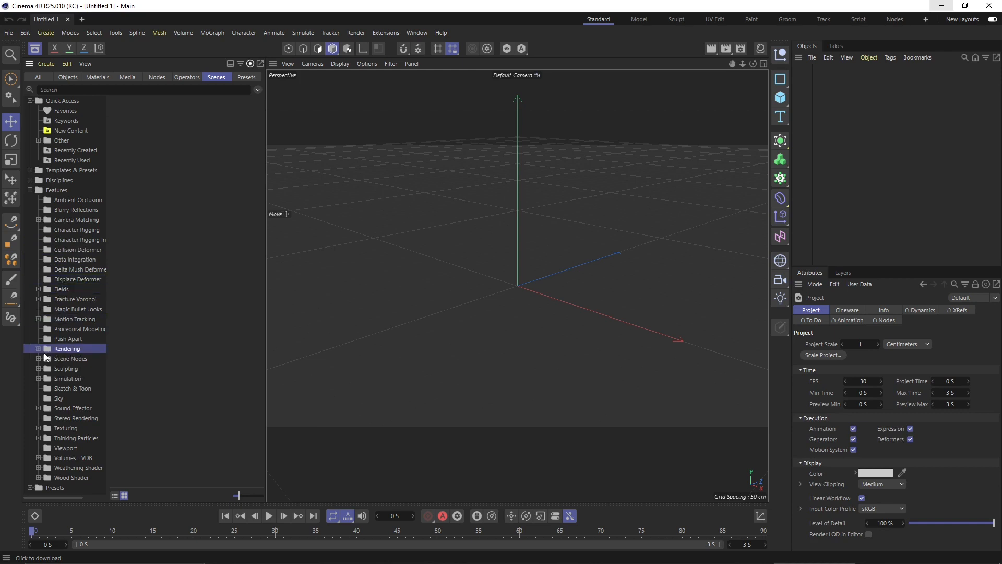
{"action": "left_click", "coordinate": [37, 349]}
{"action": "left_click", "coordinate": [77, 358]}
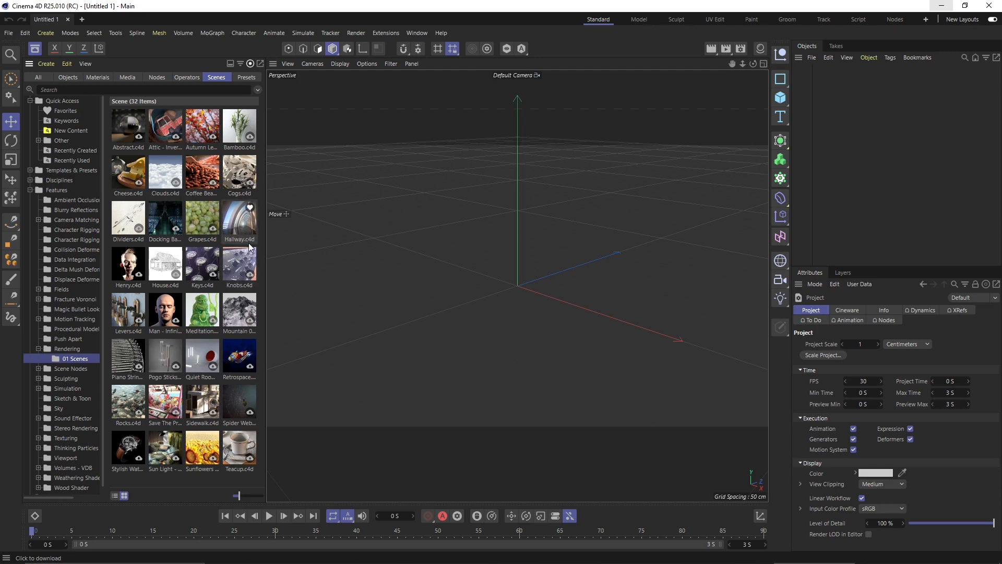
- Drop Hallway.c4d into the viewport to load it and close the Content Browser
{"action": "left_click_drag", "start_coordinate": [246, 243], "coordinate": [349, 214]}
{"action": "left_click_drag", "start_coordinate": [517, 288], "coordinate": [518, 289]}
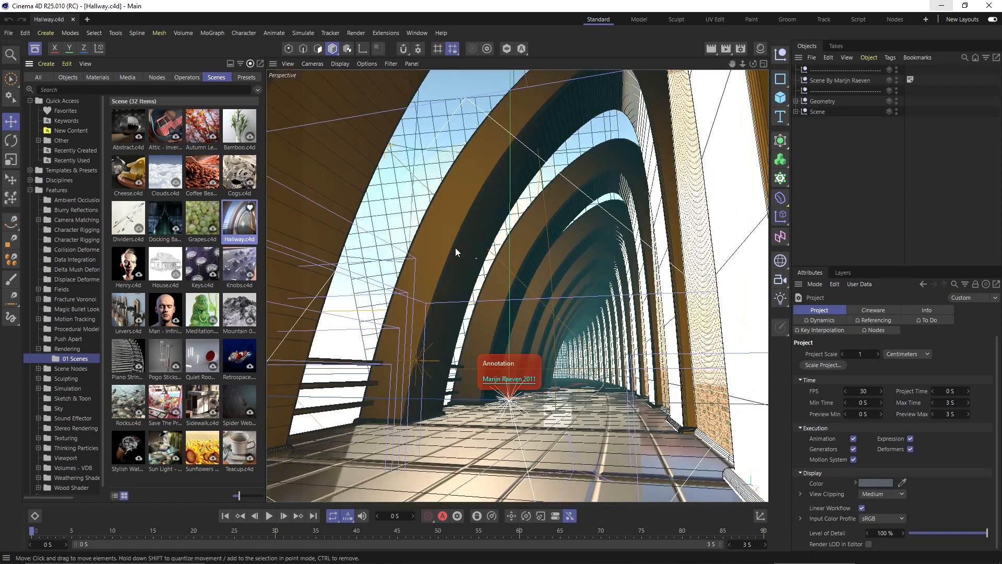
{"action": "left_click", "coordinate": [40, 52]}
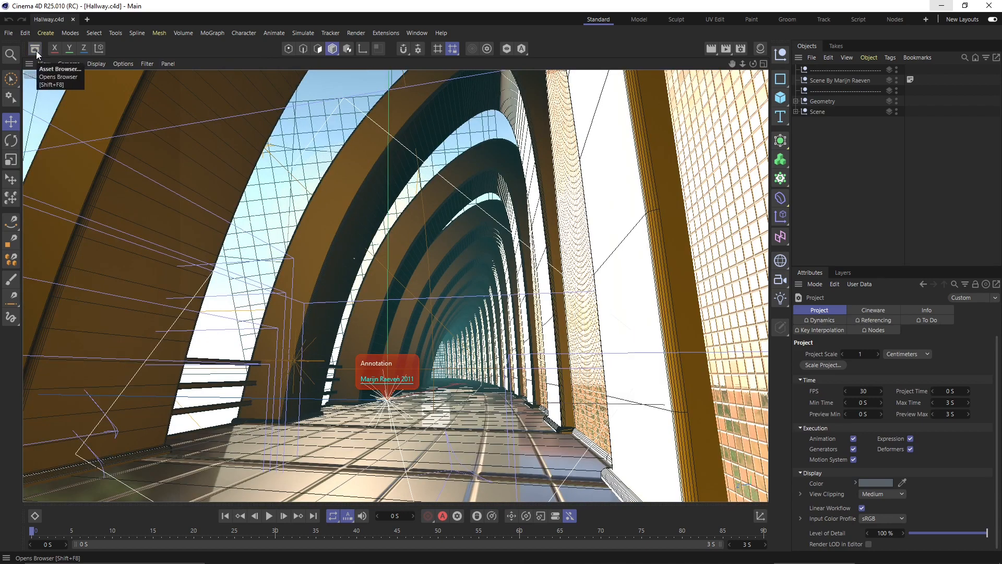
{"action": "left_click", "coordinate": [9, 33]}
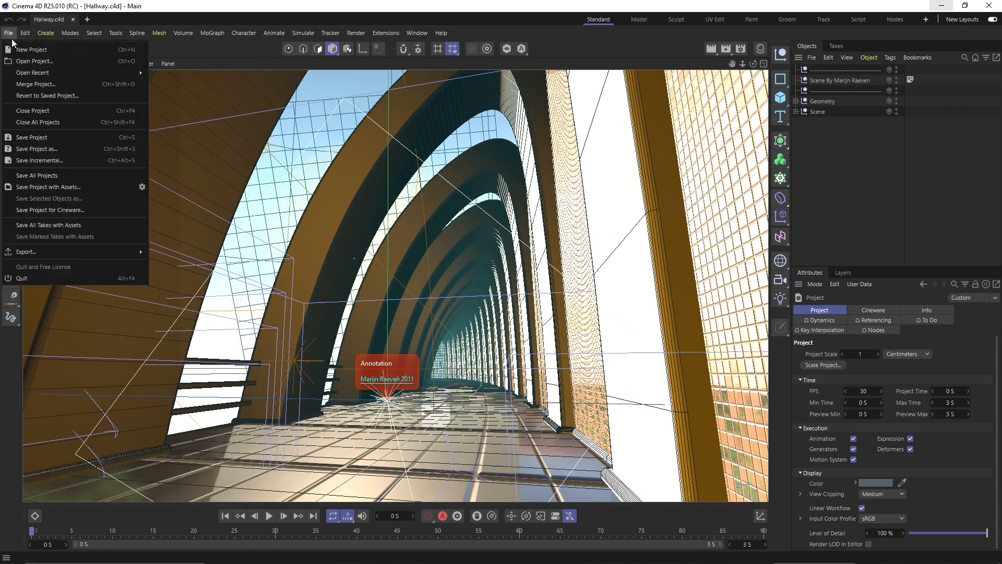
- Save the hallway project as 'Lesson 03' in the Cinema 4D R25 works folder
{"action": "left_click", "coordinate": [60, 137]}
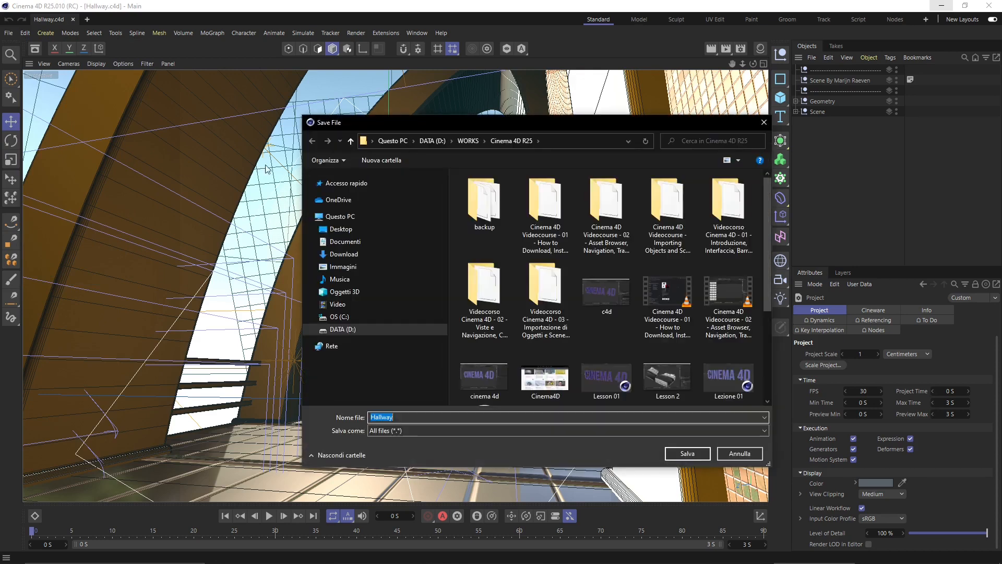
{"action": "left_click_drag", "start_coordinate": [437, 127], "coordinate": [266, 83]}
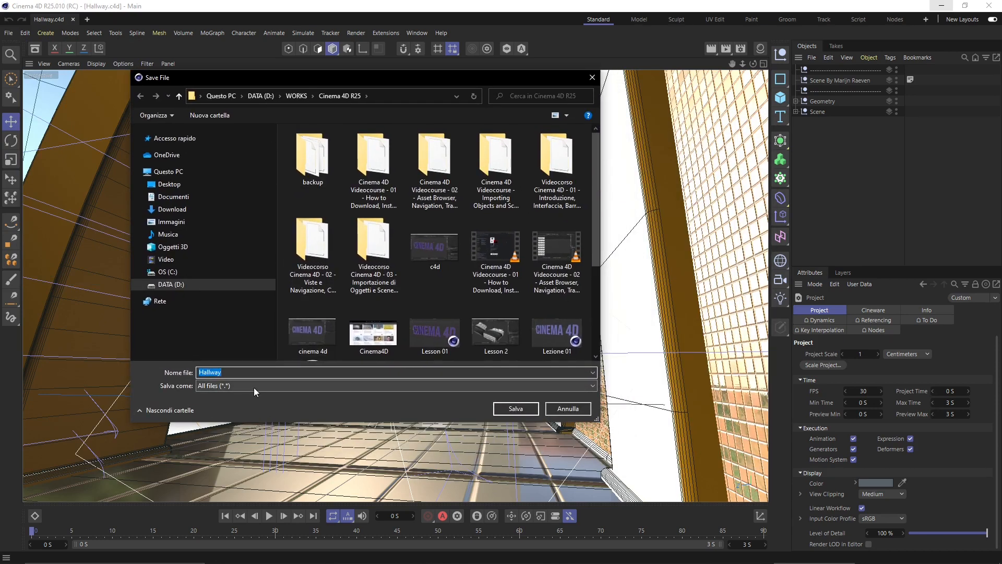
{"action": "type", "text": "Lesson 03"}
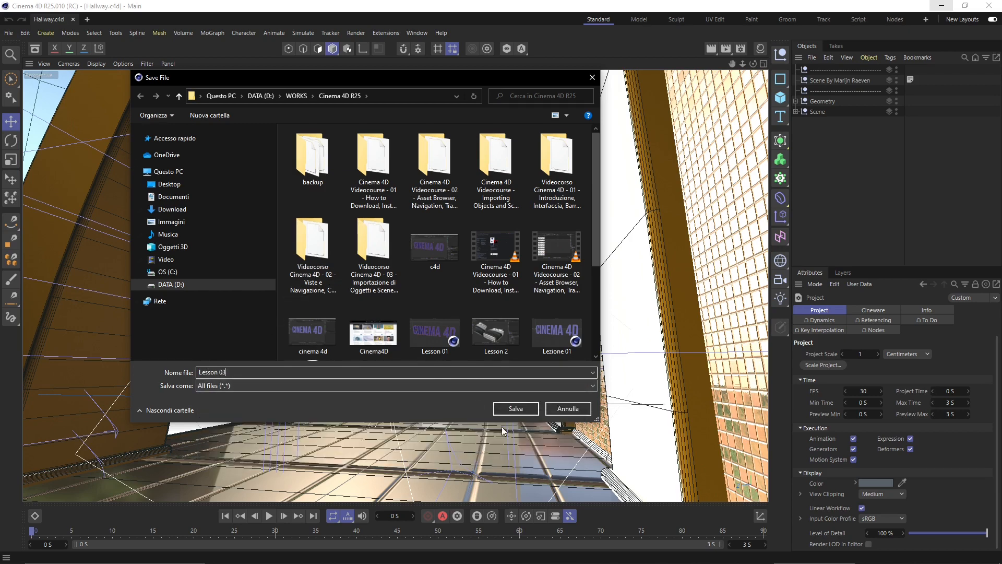
{"action": "left_click", "coordinate": [517, 409]}
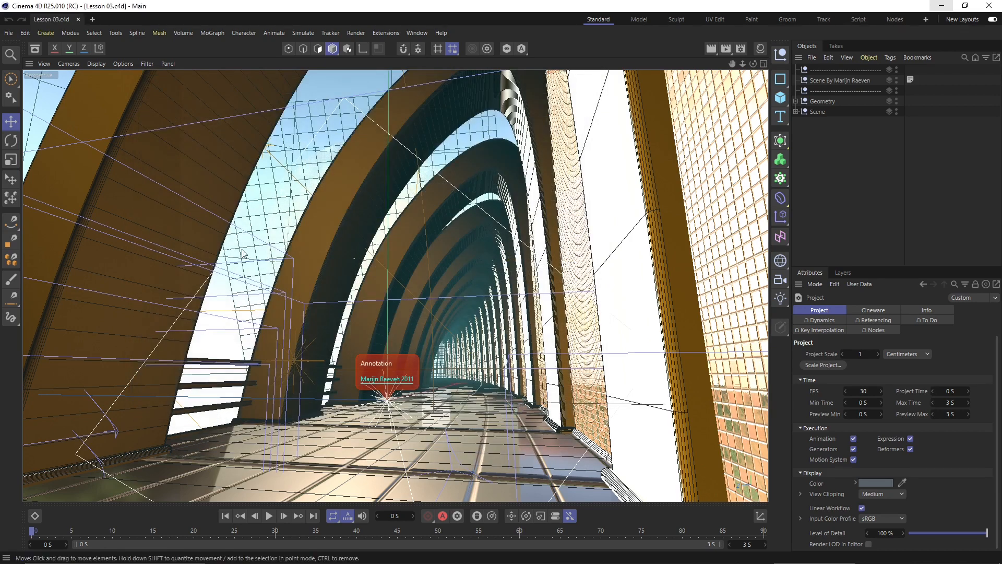
- Merge the Lezione 01 project into the scene, adding the 'Testo' CINEMA 4D text object
{"action": "left_click", "coordinate": [9, 33]}
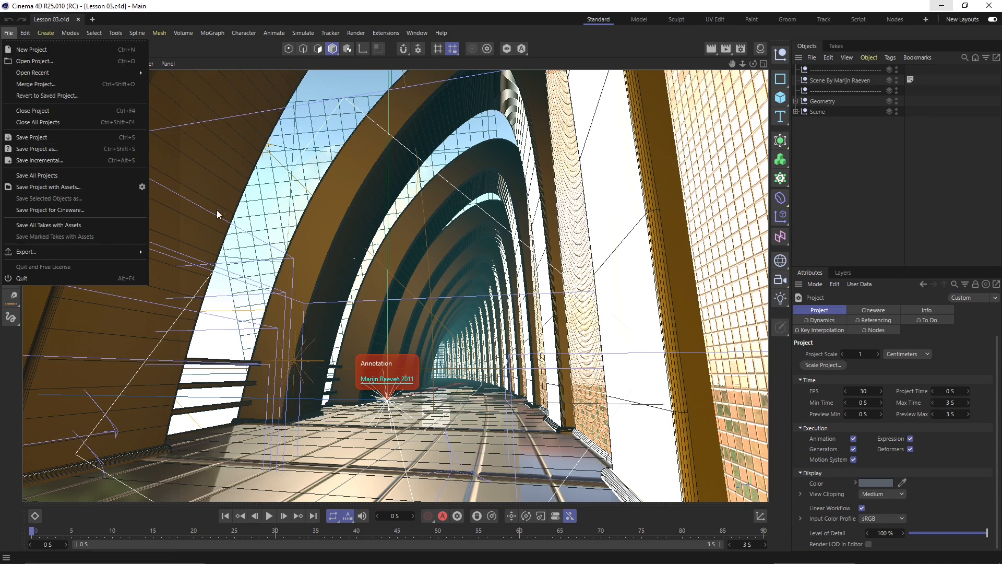
{"action": "left_click", "coordinate": [32, 85]}
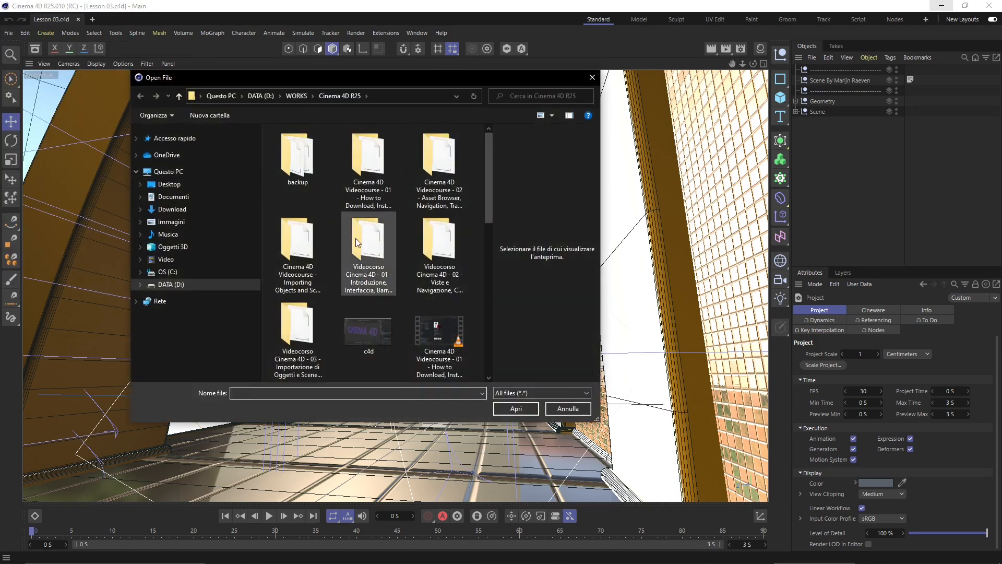
{"action": "scroll", "coordinate": [355, 237], "scroll_direction": "down", "scroll_amount": 3}
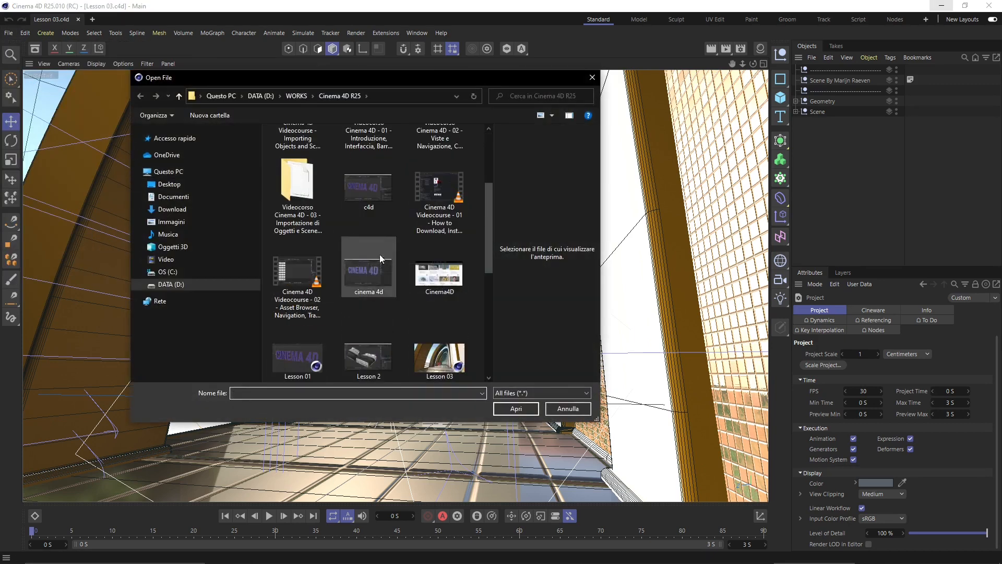
{"action": "scroll", "coordinate": [405, 255], "scroll_direction": "down", "scroll_amount": 5}
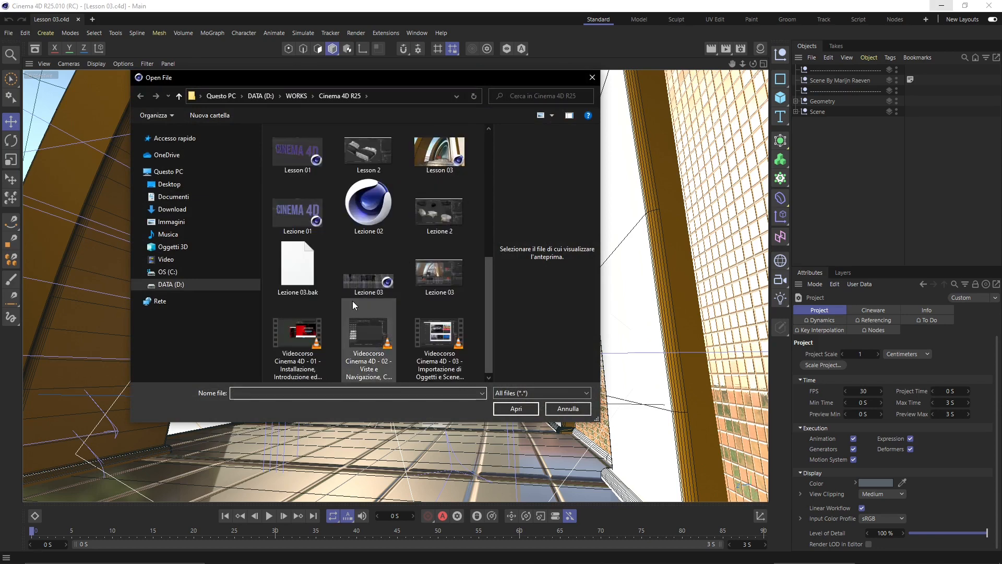
{"action": "left_click", "coordinate": [297, 224]}
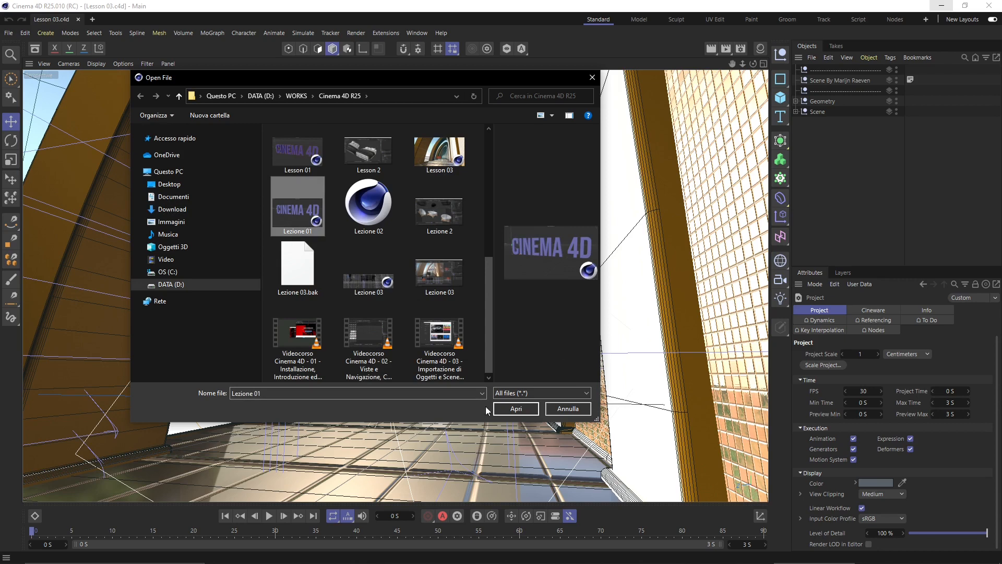
{"action": "left_click", "coordinate": [502, 408]}
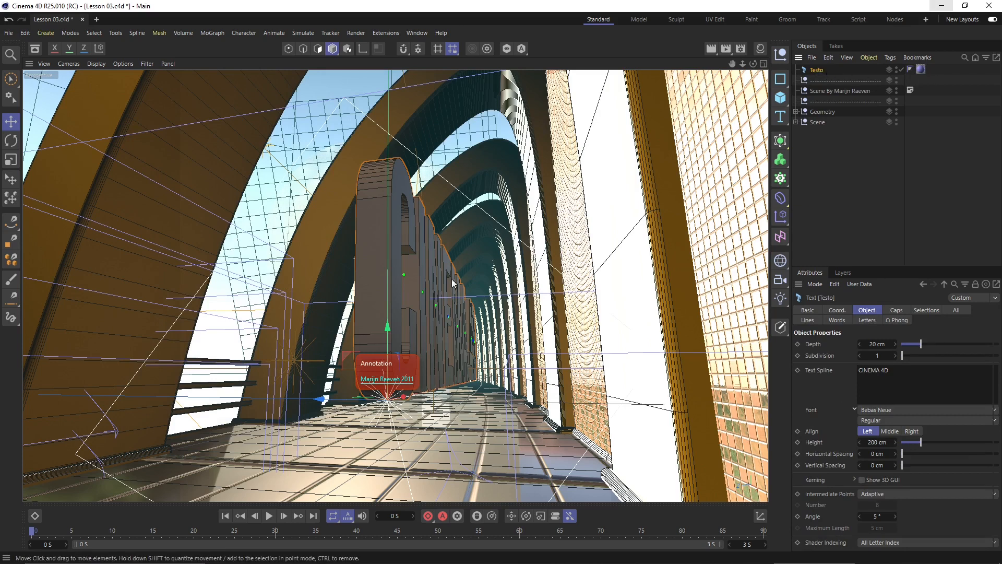
- Slide the Testo text left, rotate it about 90° to face the camera, and scale it down
{"action": "left_click_drag", "start_coordinate": [352, 400], "coordinate": [229, 387]}
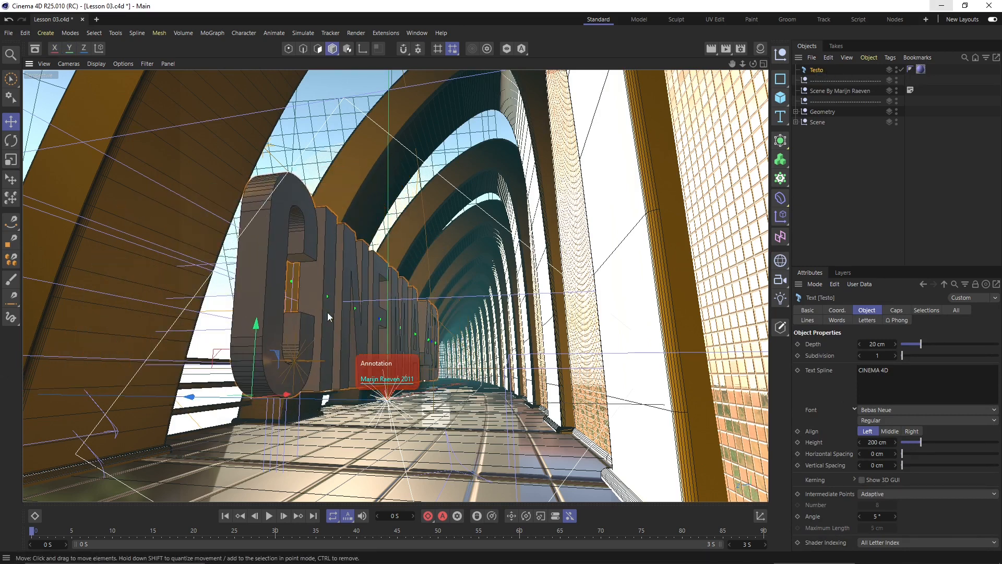
{"action": "left_click", "coordinate": [12, 141]}
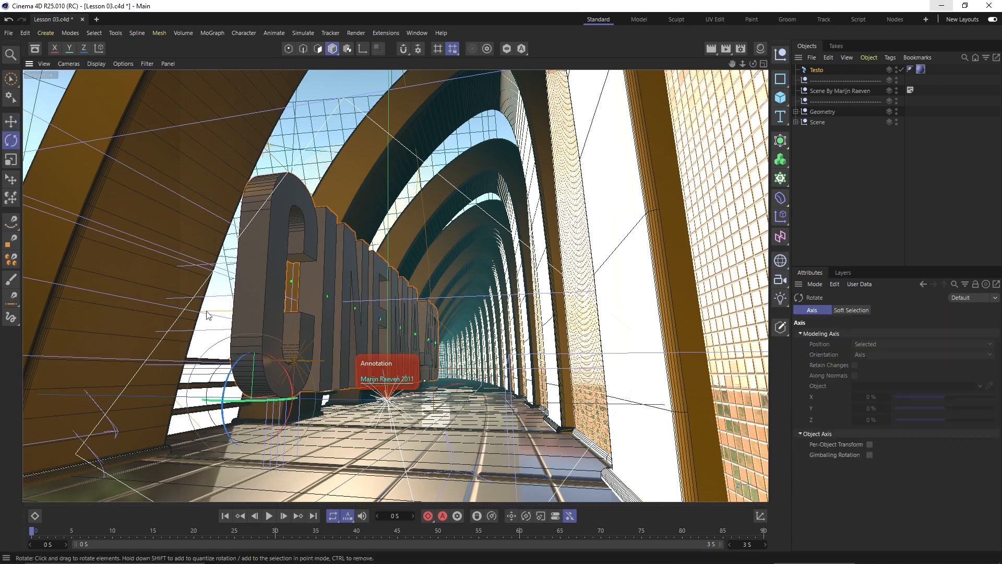
{"action": "left_click_drag", "start_coordinate": [271, 400], "coordinate": [125, 371]}
{"action": "key", "text": "t"}
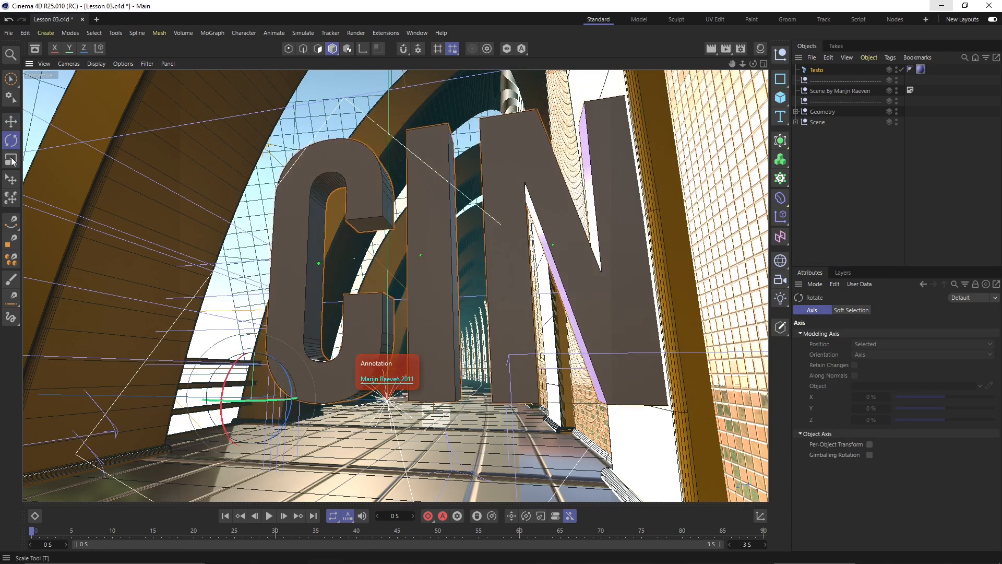
{"action": "left_click_drag", "start_coordinate": [225, 368], "coordinate": [188, 421]}
{"action": "left_click_drag", "start_coordinate": [225, 366], "coordinate": [193, 496]}
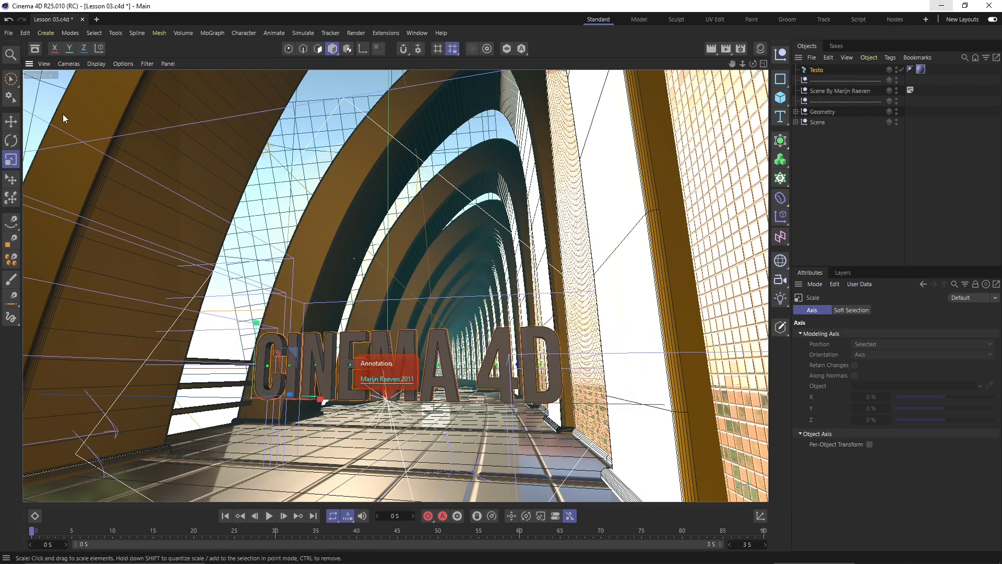
- Switch to the four-view layout and slide the Testo text farther along the hallway in Top view
{"action": "middle_click", "coordinate": [114, 118]}
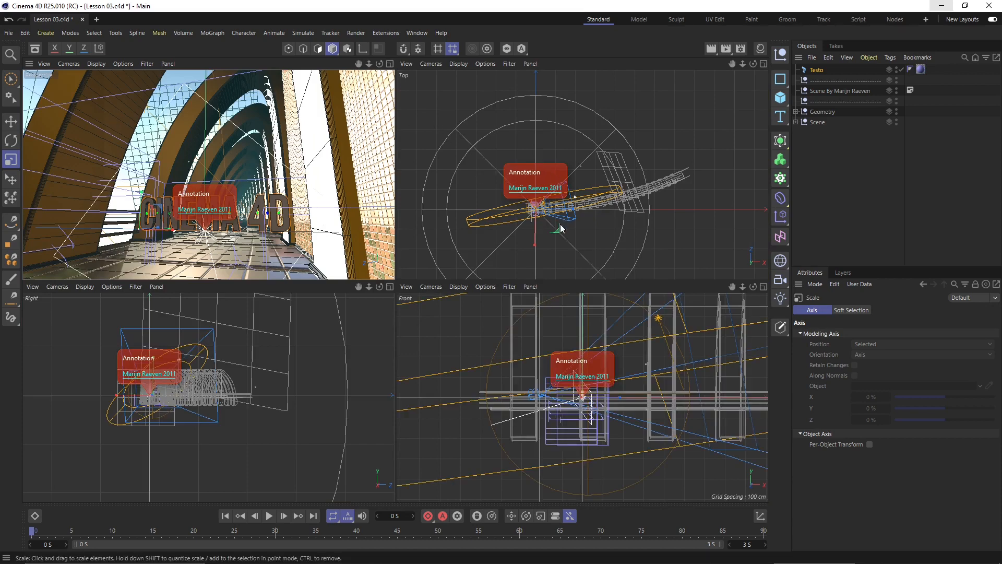
{"action": "mouse_move", "coordinate": [530, 239]}
{"action": "left_mouse_down", "text": "alt"}
{"action": "mouse_move", "coordinate": [592, 192]}
{"action": "mouse_move", "coordinate": [571, 157]}
{"action": "mouse_move", "coordinate": [430, 194]}
{"action": "left_mouse_up", "text": "alt"}
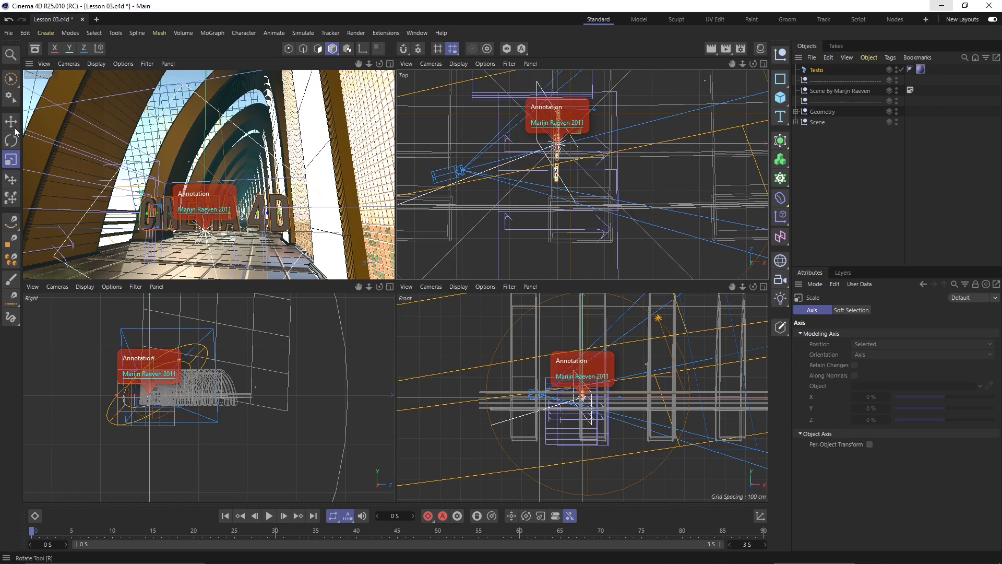
{"action": "key", "text": "e"}
{"action": "left_click_drag", "start_coordinate": [593, 124], "coordinate": [733, 137]}
- Raise the text about 120 cm in Front view, then select the sky sphere object
{"action": "scroll", "coordinate": [152, 397], "scroll_direction": "up", "scroll_amount": 2}
{"action": "scroll", "coordinate": [151, 397], "scroll_direction": "up", "scroll_amount": 6}
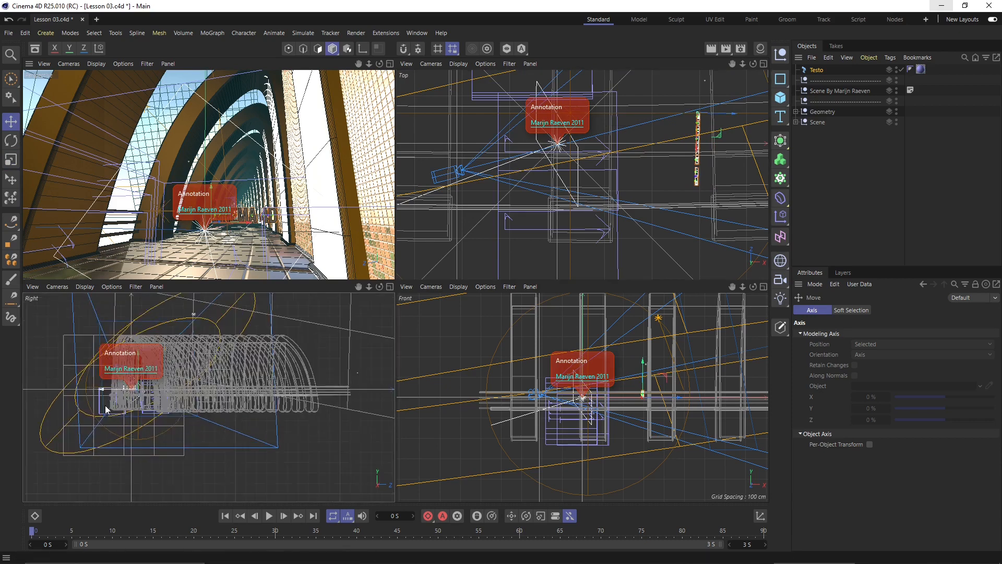
{"action": "scroll", "coordinate": [159, 433], "scroll_direction": "down", "scroll_amount": 8}
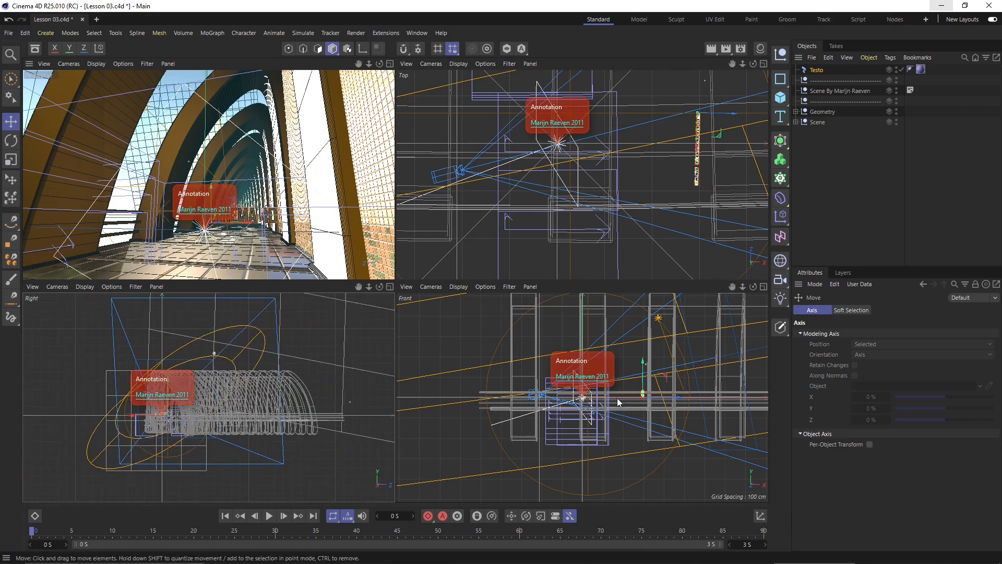
{"action": "left_click_drag", "start_coordinate": [641, 365], "coordinate": [651, 346]}
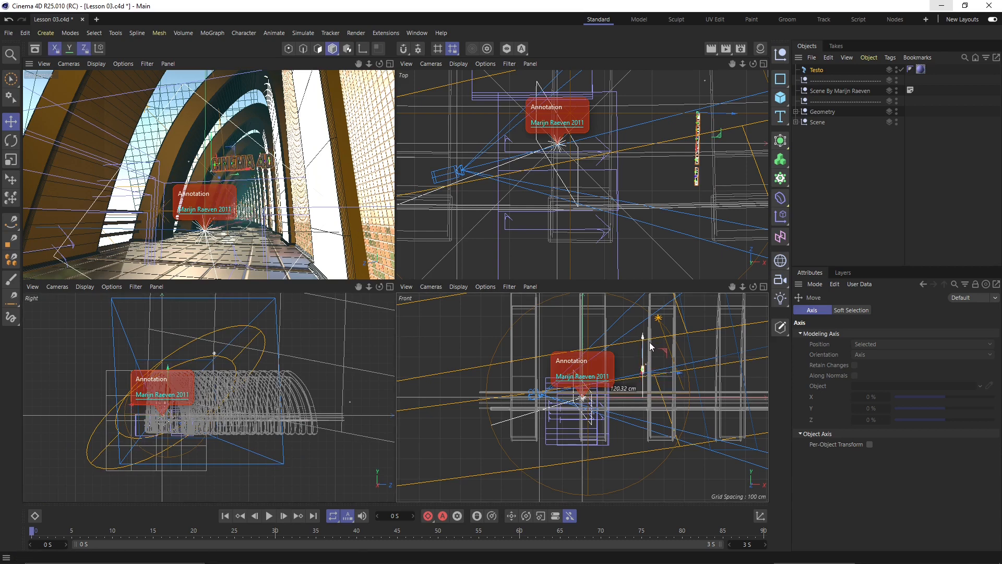
{"action": "key", "text": "t"}
{"action": "left_click", "coordinate": [676, 375]}
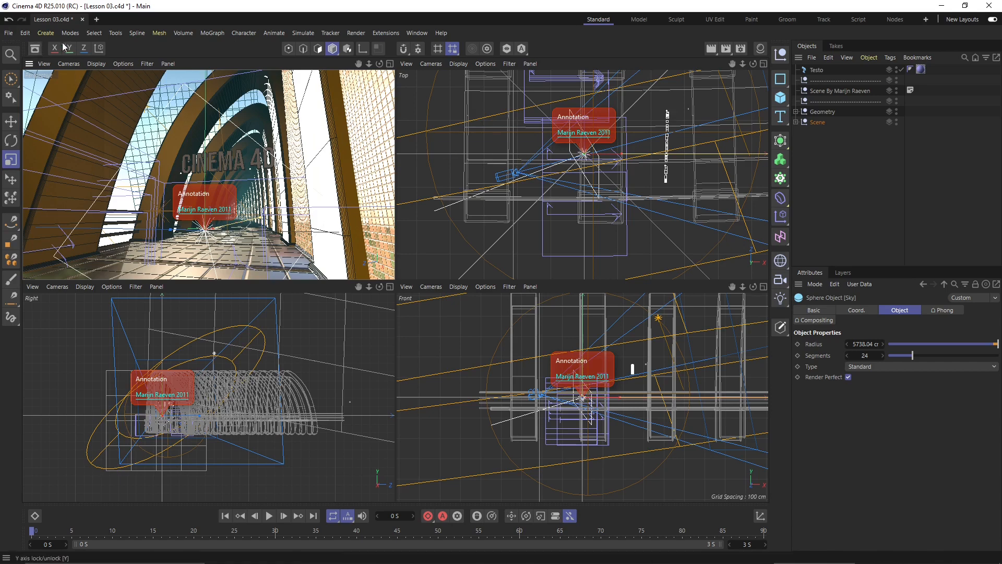
- Browse WORKS > Vray 5 Rhino 7, previewing the Lesson 17 and Lesson 16 files, then close the browser
{"action": "left_click", "coordinate": [8, 33]}
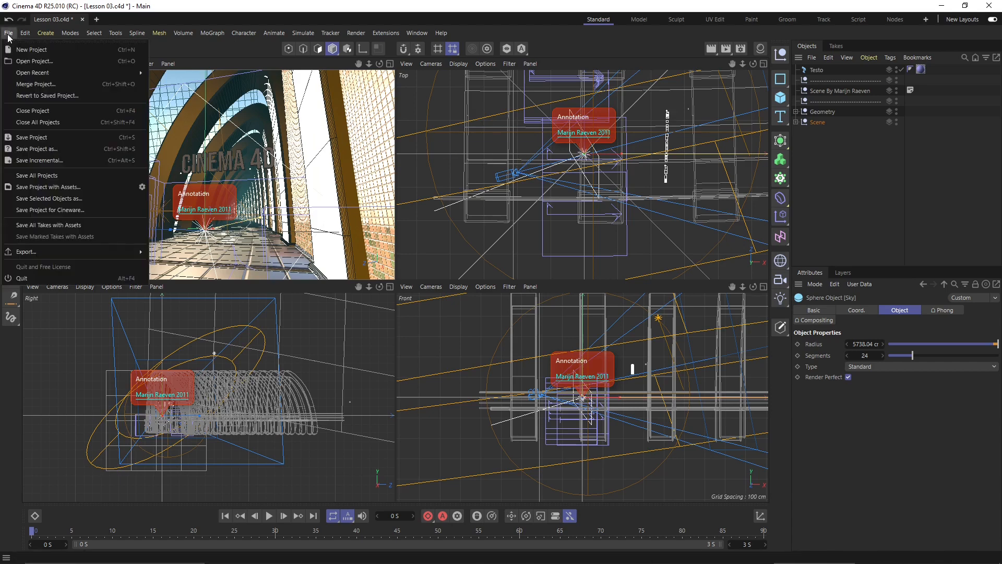
{"action": "left_click", "coordinate": [38, 86]}
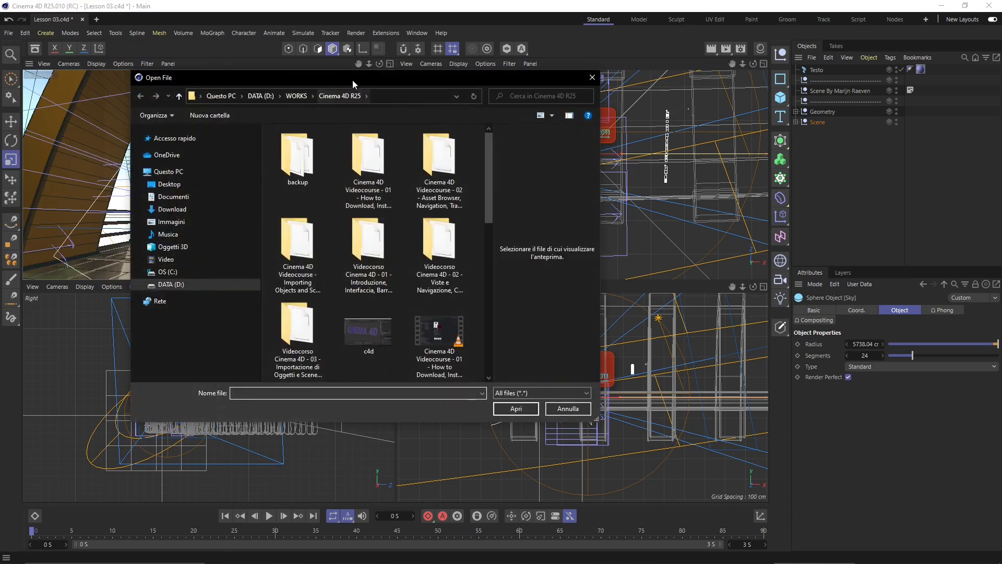
{"action": "left_click_drag", "start_coordinate": [352, 80], "coordinate": [410, 124]}
{"action": "left_click", "coordinate": [356, 134]}
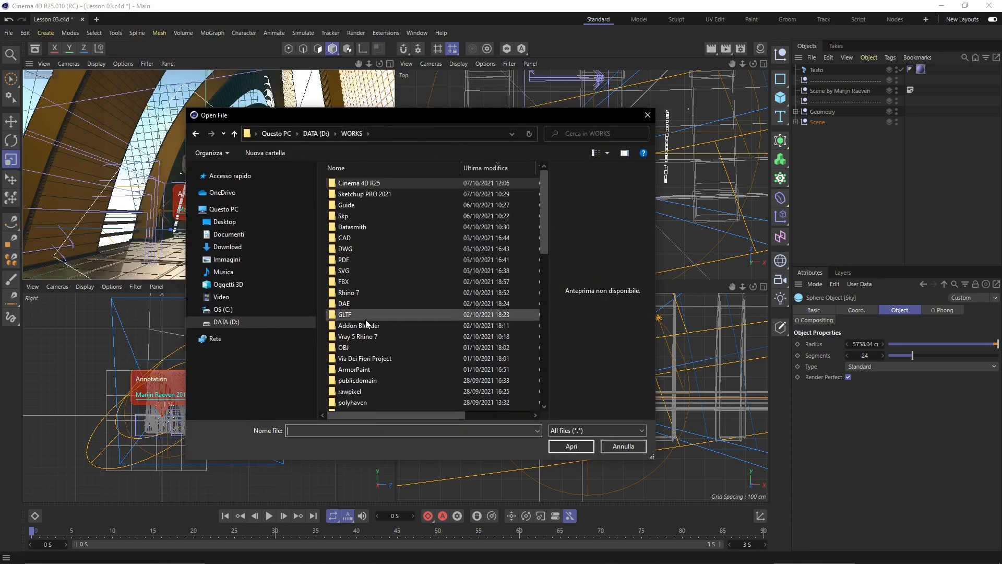
{"action": "double_click", "coordinate": [365, 336]}
{"action": "scroll", "coordinate": [407, 308], "scroll_direction": "down", "scroll_amount": 10}
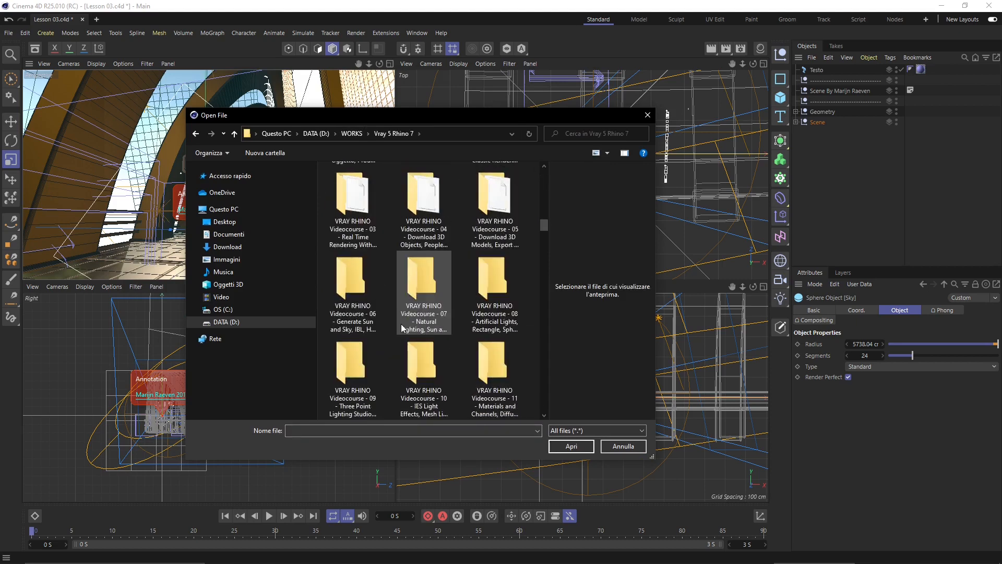
{"action": "left_click", "coordinate": [437, 282]}
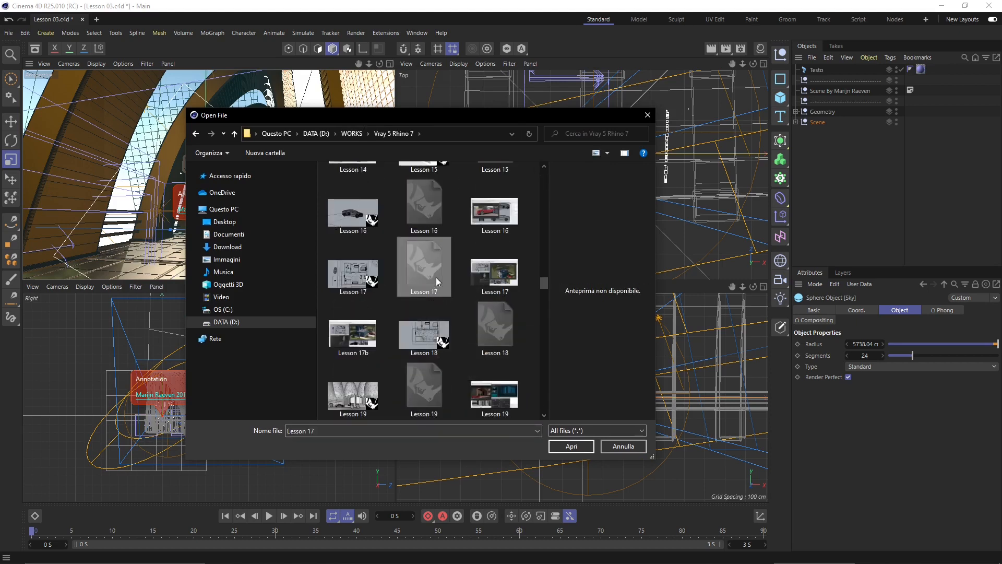
{"action": "left_click", "coordinate": [363, 283]}
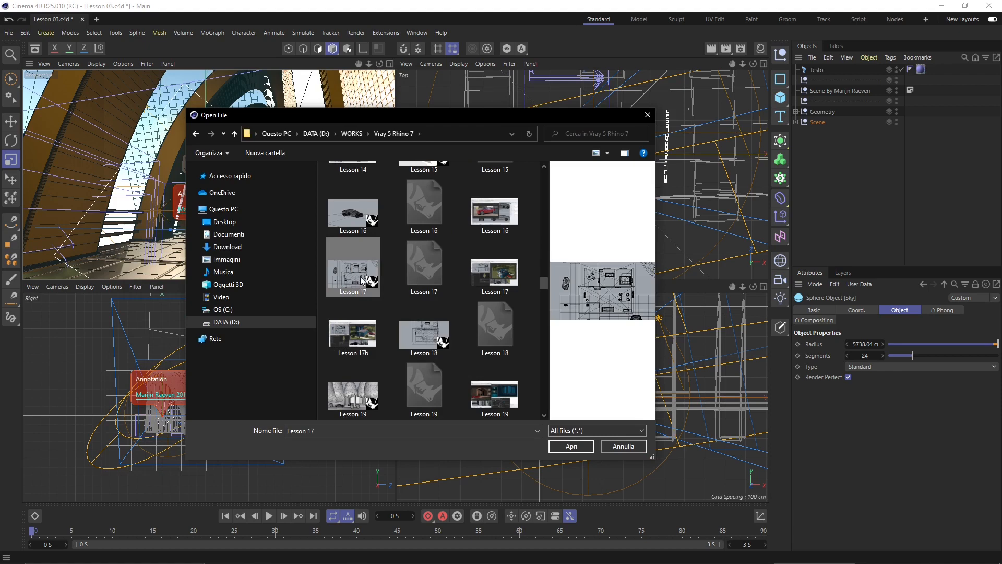
{"action": "left_click", "coordinate": [362, 230]}
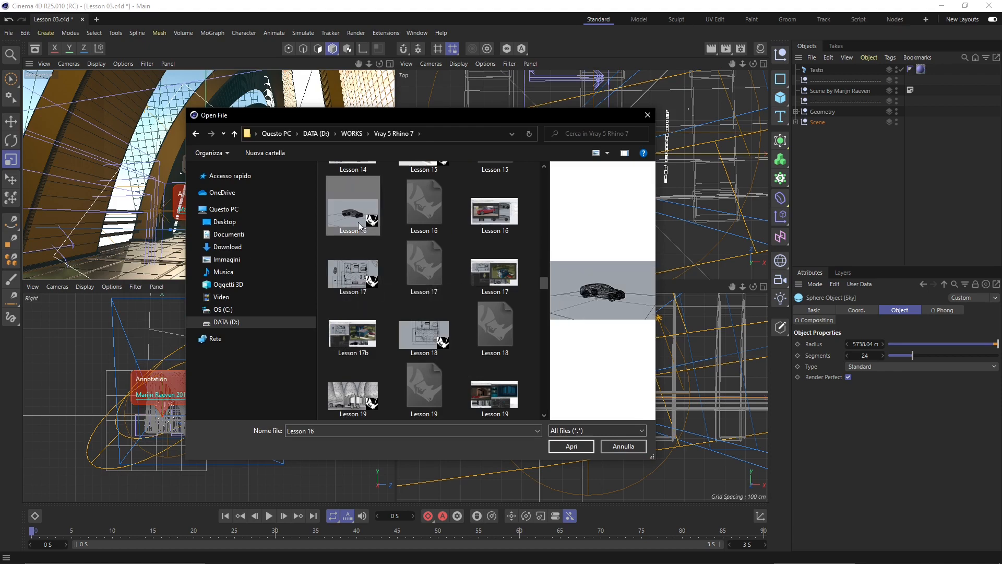
{"action": "left_click", "coordinate": [571, 445]}
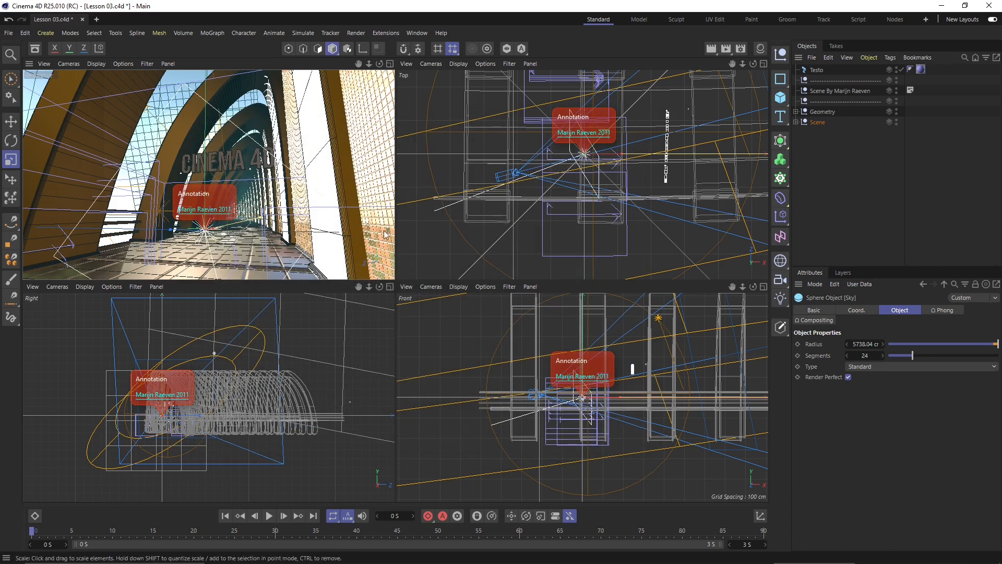
{"action": "scroll", "coordinate": [545, 210], "scroll_direction": "down", "scroll_amount": 4}
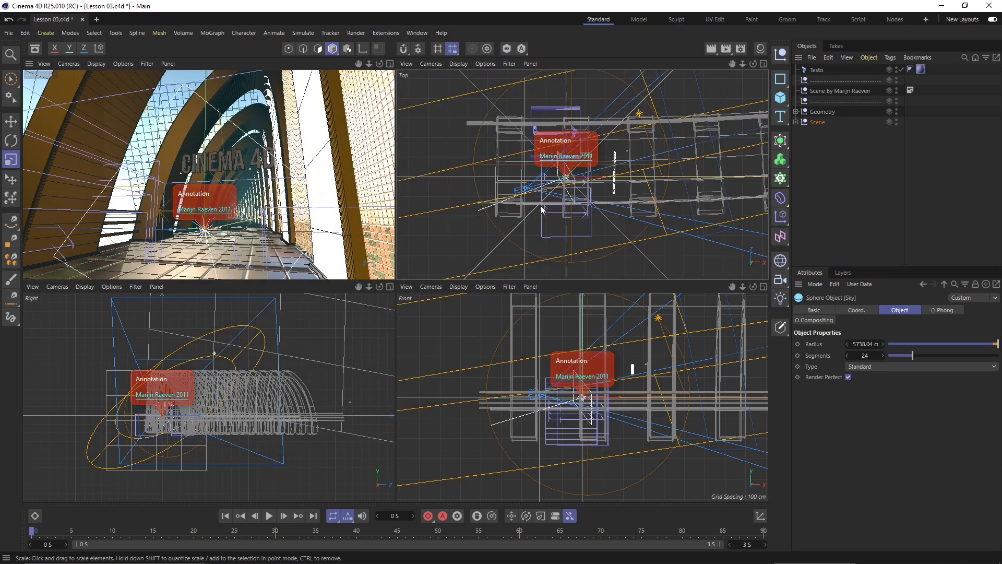
{"action": "scroll", "coordinate": [553, 203], "scroll_direction": "up", "scroll_amount": 3}
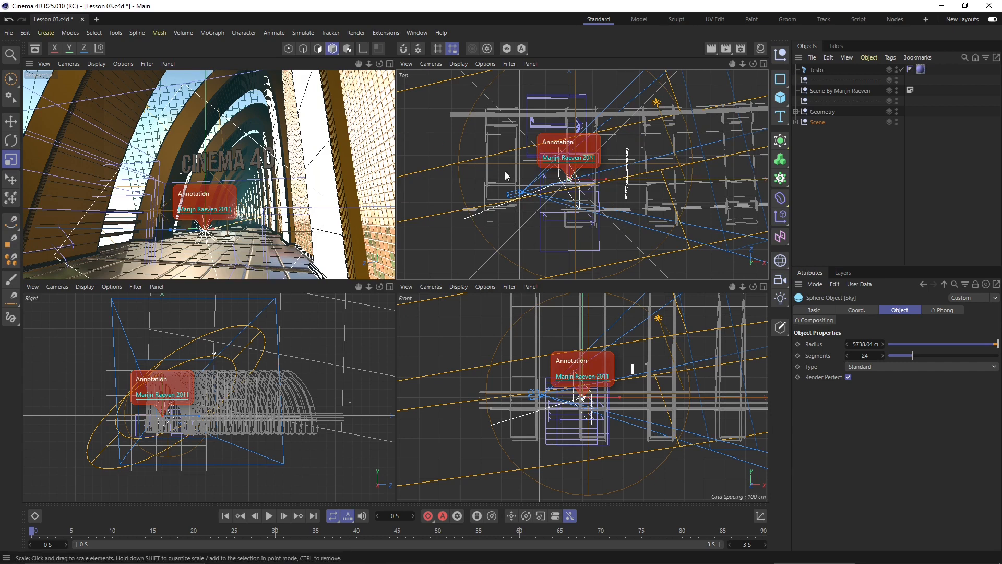
- Go to WORKS > Sketchup PRO 2021 and preview the Lesson 17 and Lesson 15 files
{"action": "left_click", "coordinate": [10, 33]}
{"action": "left_click", "coordinate": [26, 82]}
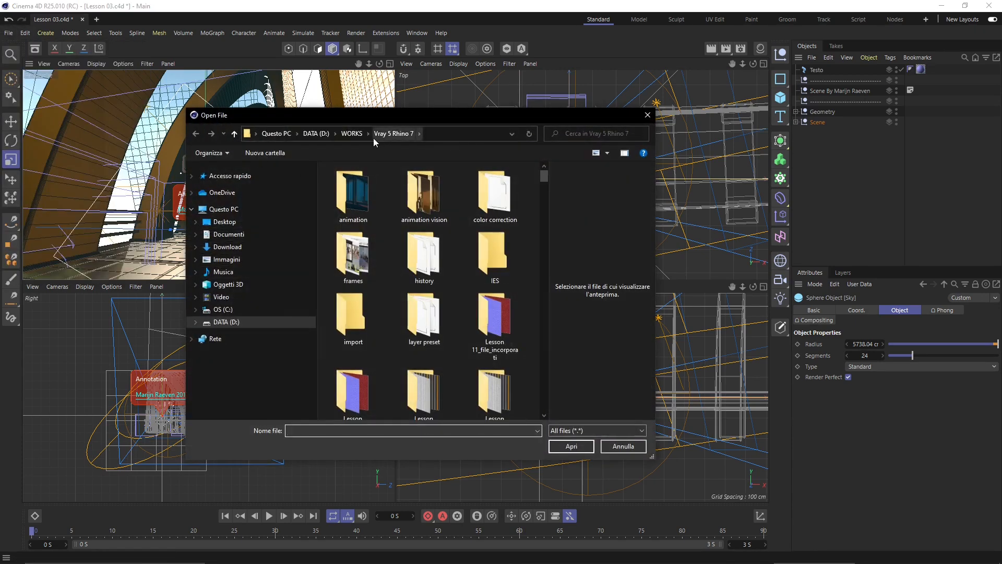
{"action": "left_click", "coordinate": [355, 137]}
{"action": "double_click", "coordinate": [362, 194]}
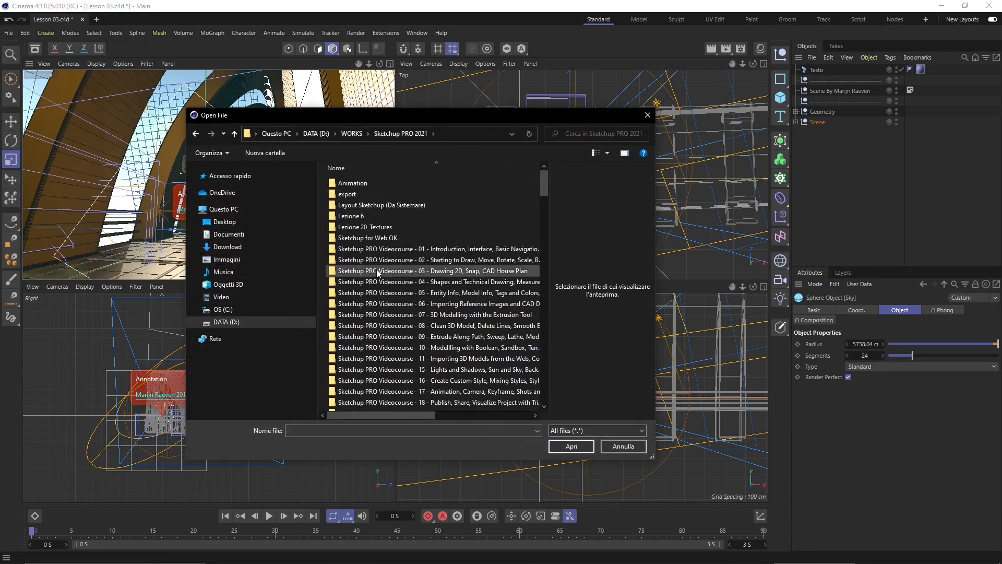
{"action": "scroll", "coordinate": [382, 260], "scroll_direction": "down", "scroll_amount": 8}
{"action": "scroll", "coordinate": [382, 261], "scroll_direction": "down", "scroll_amount": 10}
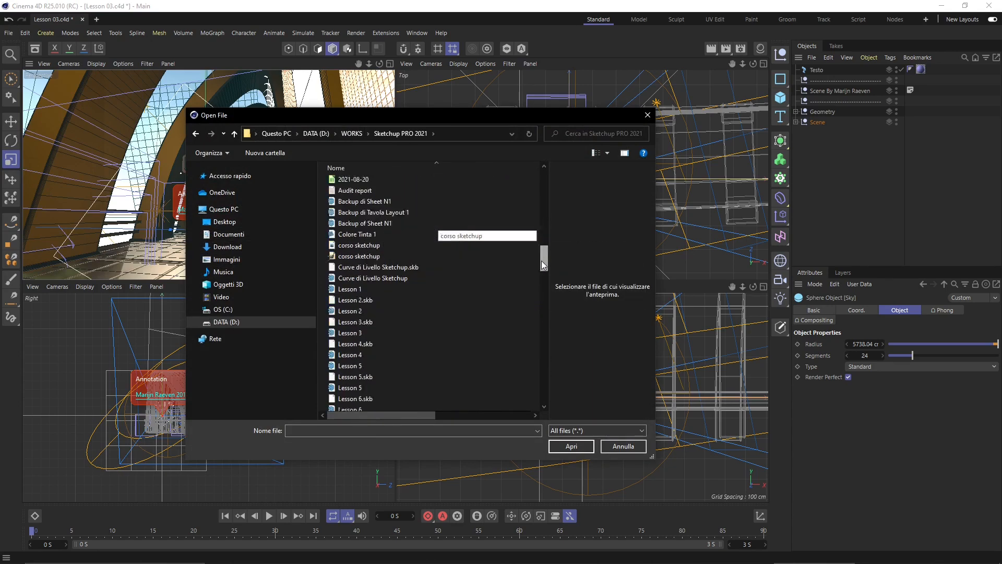
{"action": "left_click", "coordinate": [401, 302]}
{"action": "left_click", "coordinate": [395, 293]}
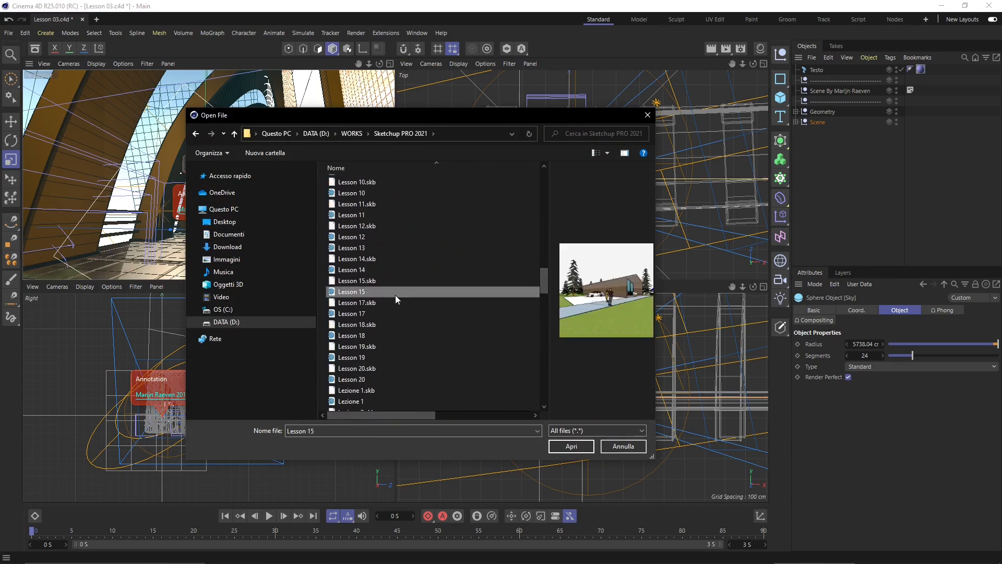
- Preview Lessons 6, 2, 3, 4 and 5, then select and open the Lesson 6 model
{"action": "scroll", "coordinate": [371, 289], "scroll_direction": "up", "scroll_amount": 3}
{"action": "left_click", "coordinate": [344, 225]}
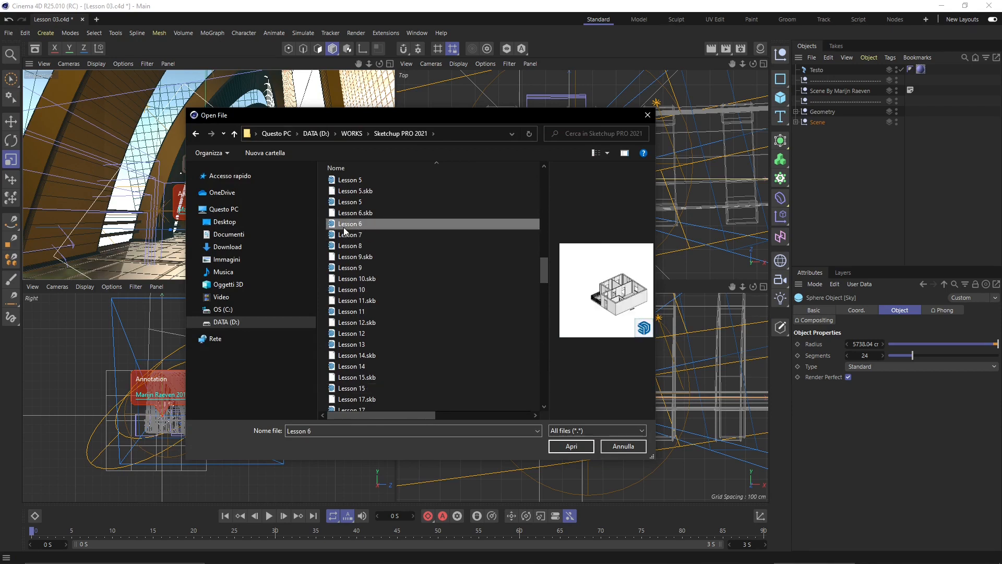
{"action": "scroll", "coordinate": [358, 240], "scroll_direction": "up", "scroll_amount": 3}
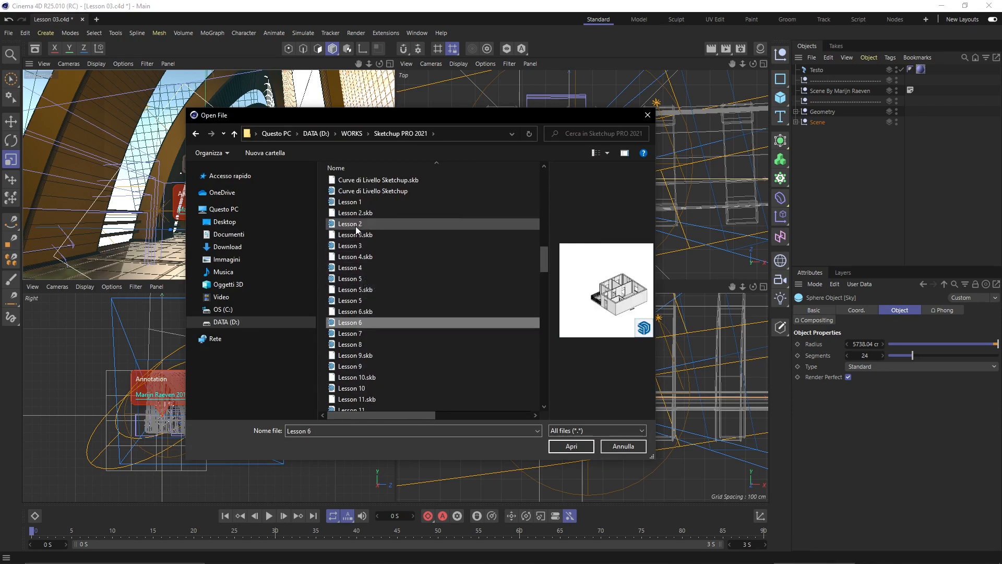
{"action": "left_click", "coordinate": [355, 224]}
{"action": "left_click", "coordinate": [358, 246]}
{"action": "left_click", "coordinate": [360, 268]}
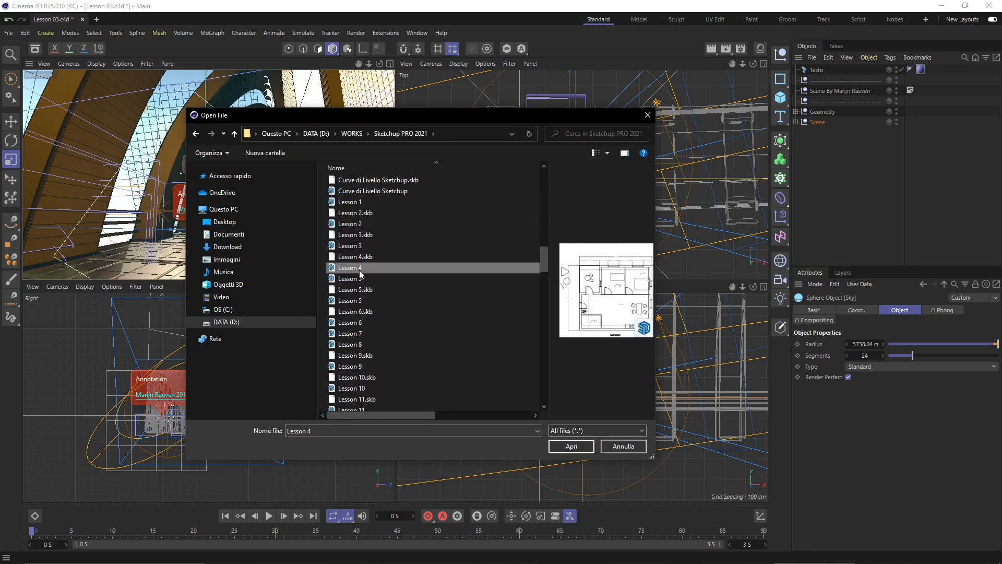
{"action": "left_click", "coordinate": [358, 279]}
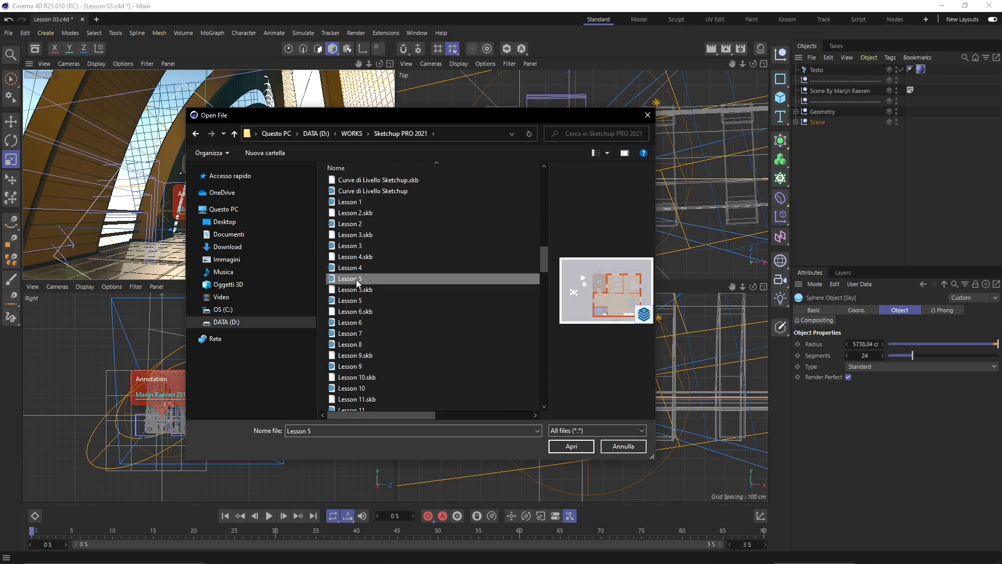
{"action": "left_click", "coordinate": [358, 300]}
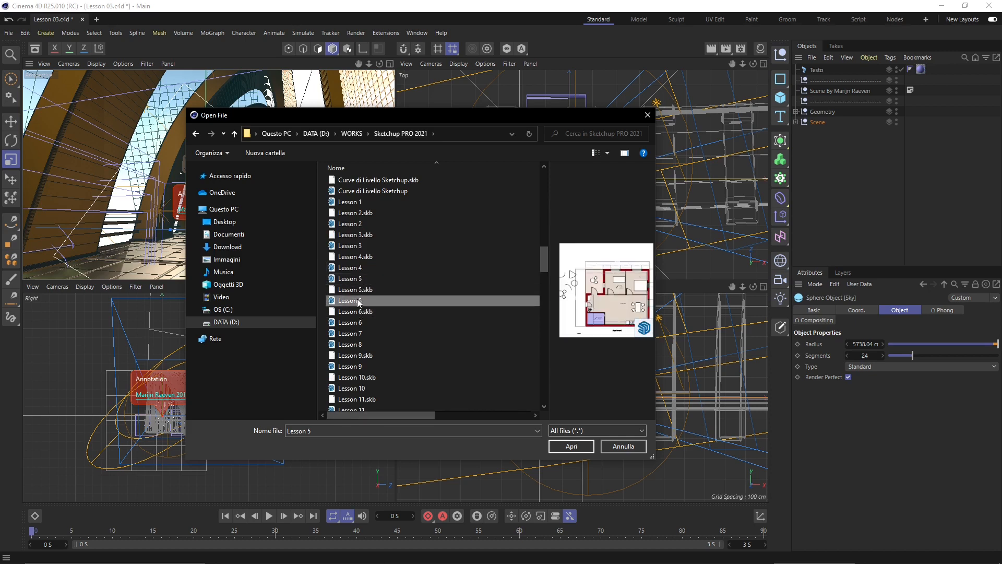
{"action": "left_click", "coordinate": [356, 322]}
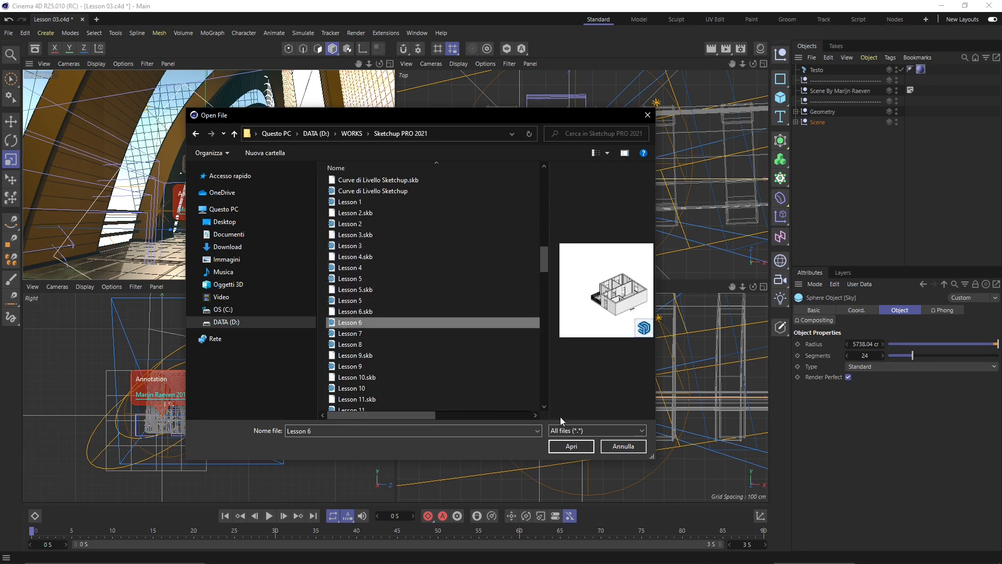
{"action": "left_click", "coordinate": [572, 446]}
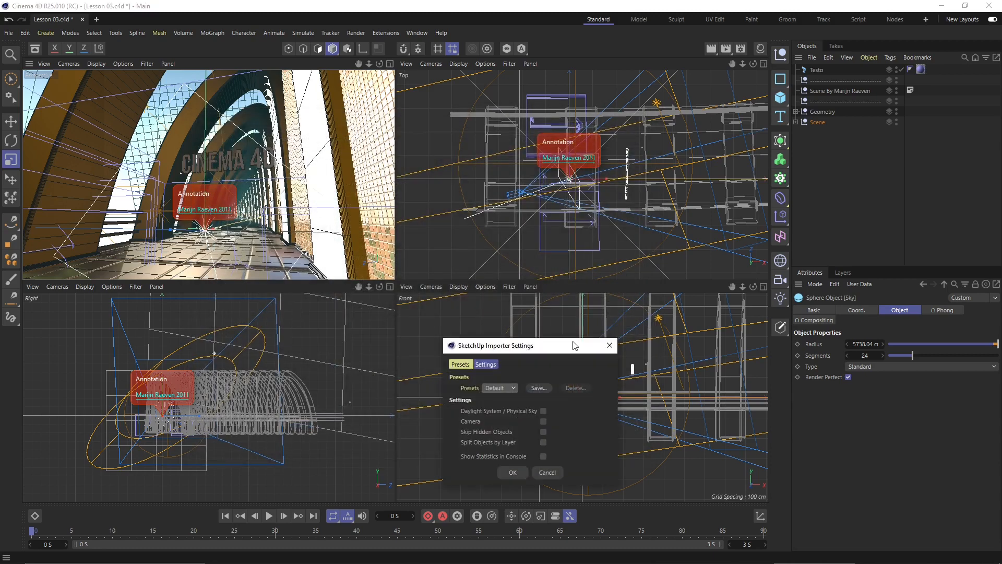
- Review the SketchUp importer's Settings and Presets, keep the Default preset, and confirm the Lesson 6 import
{"action": "mouse_move", "coordinate": [572, 345]}
{"action": "left_mouse_down"}
{"action": "mouse_move", "coordinate": [476, 149]}
{"action": "mouse_move", "coordinate": [207, 195]}
{"action": "mouse_move", "coordinate": [413, 141]}
{"action": "mouse_move", "coordinate": [447, 169]}
{"action": "left_mouse_up"}
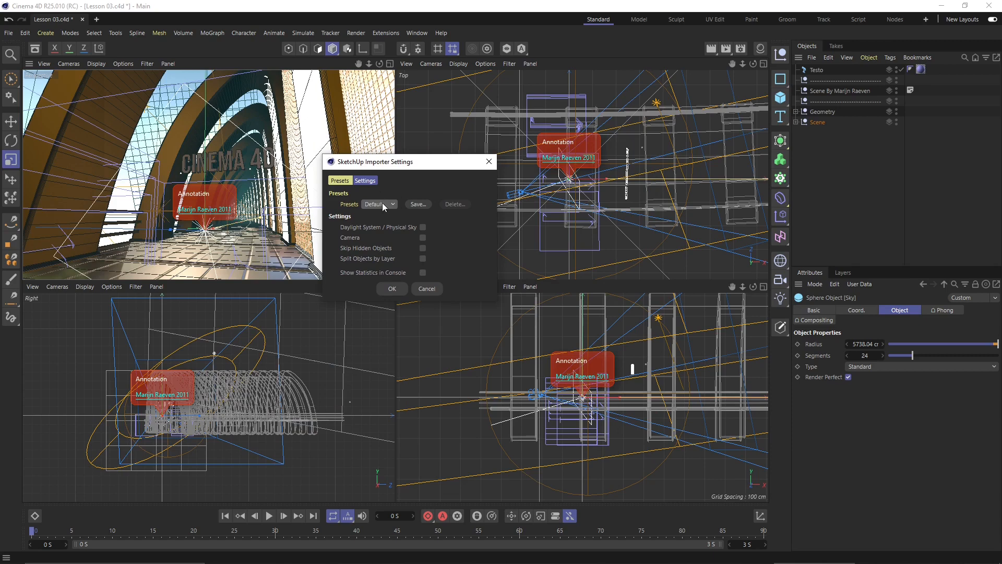
{"action": "left_click", "coordinate": [365, 181]}
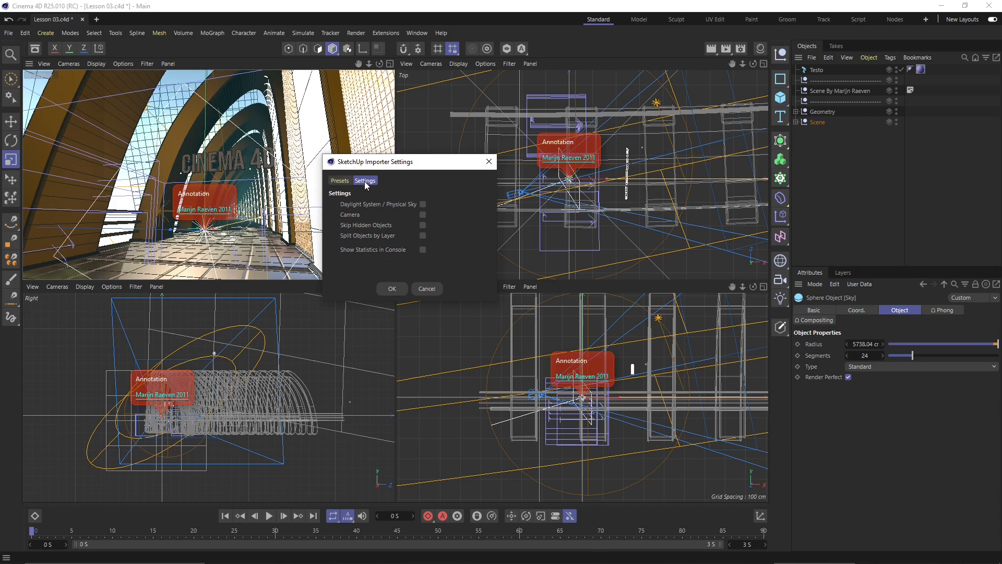
{"action": "left_click", "coordinate": [340, 181]}
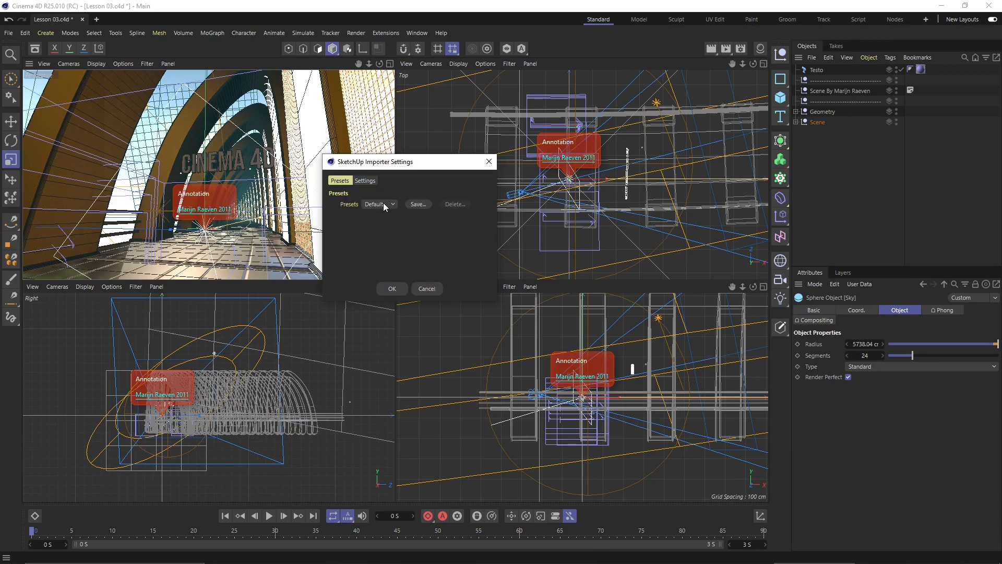
{"action": "left_click", "coordinate": [412, 243]}
{"action": "left_click", "coordinate": [392, 289]}
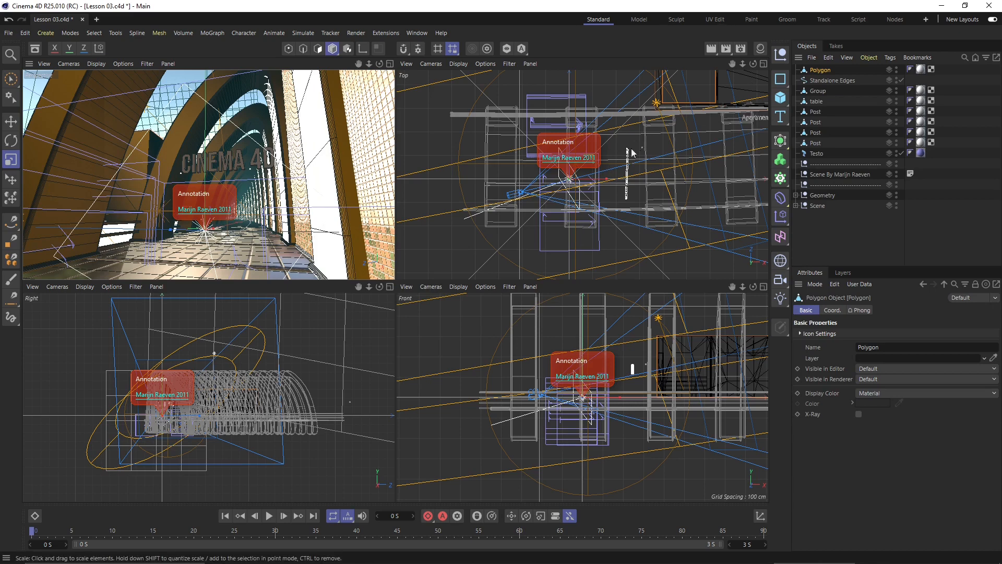
- Select the imported Standalone Edges and Polygon objects to inspect them
{"action": "left_click", "coordinate": [832, 79]}
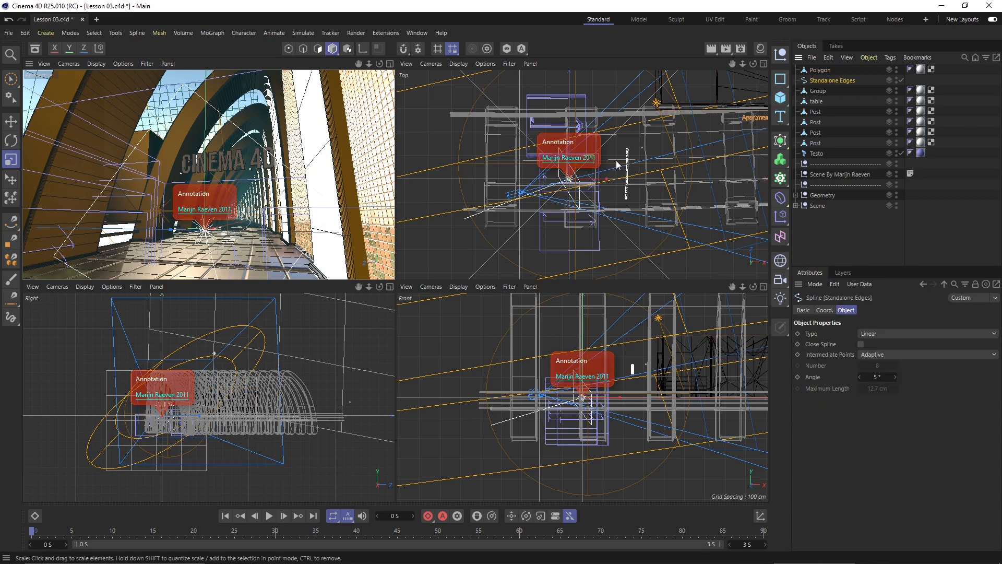
{"action": "scroll", "coordinate": [549, 198], "scroll_direction": "down", "scroll_amount": 2}
{"action": "scroll", "coordinate": [543, 193], "scroll_direction": "down", "scroll_amount": 5}
{"action": "scroll", "coordinate": [627, 132], "scroll_direction": "up", "scroll_amount": 7}
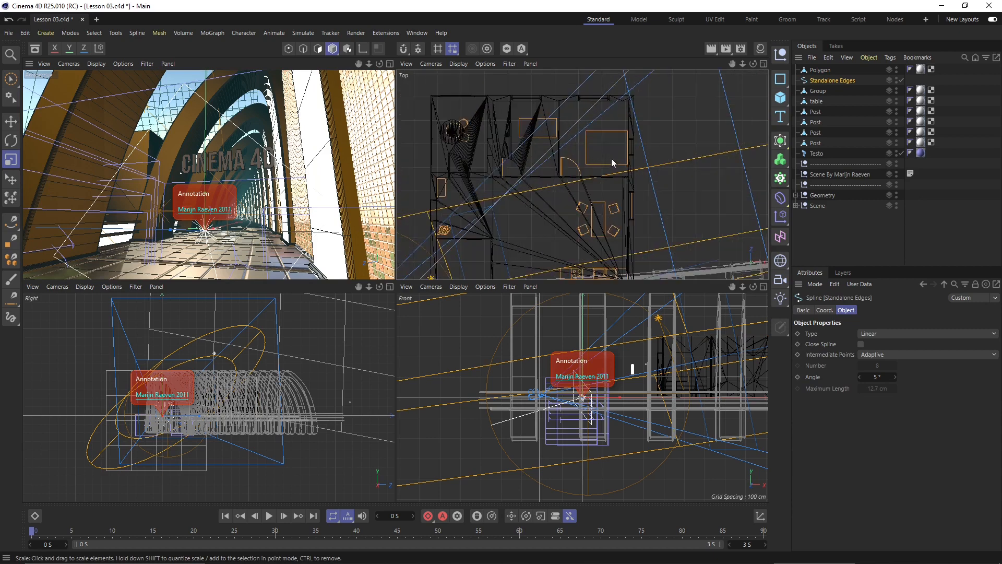
{"action": "scroll", "coordinate": [608, 145], "scroll_direction": "down", "scroll_amount": 2}
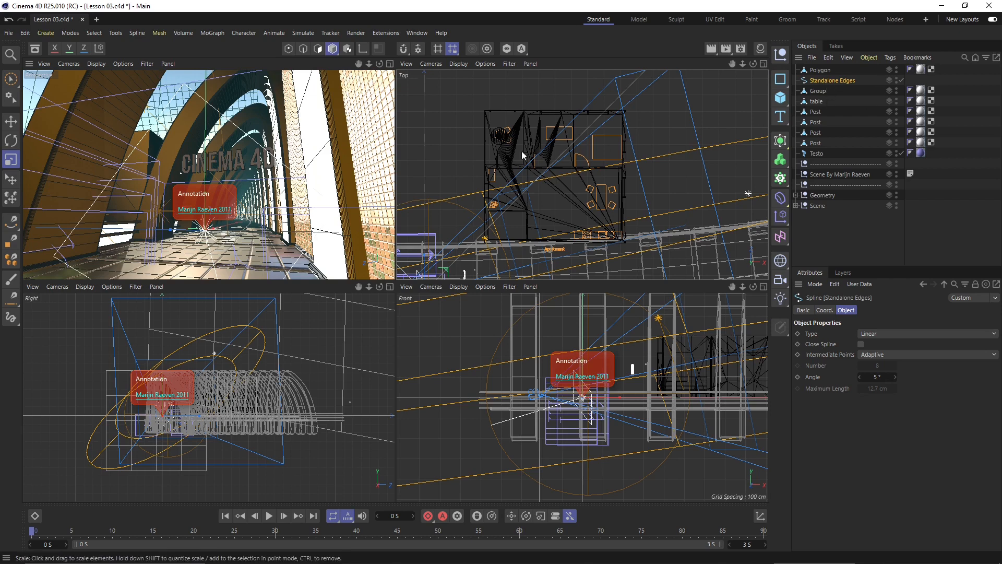
{"action": "scroll", "coordinate": [522, 167], "scroll_direction": "down", "scroll_amount": 2}
{"action": "scroll", "coordinate": [522, 172], "scroll_direction": "up", "scroll_amount": 3}
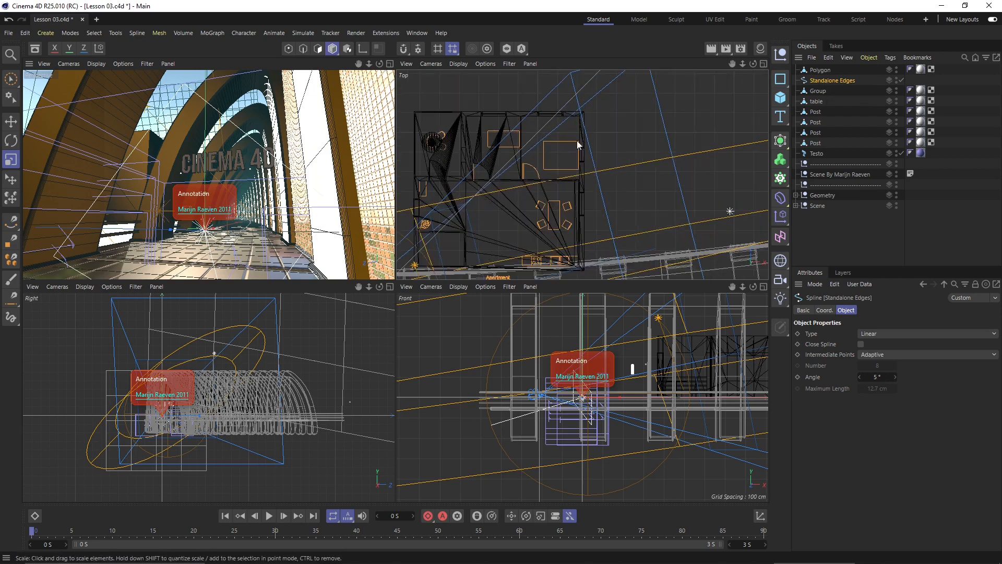
{"action": "left_click", "coordinate": [815, 71]}
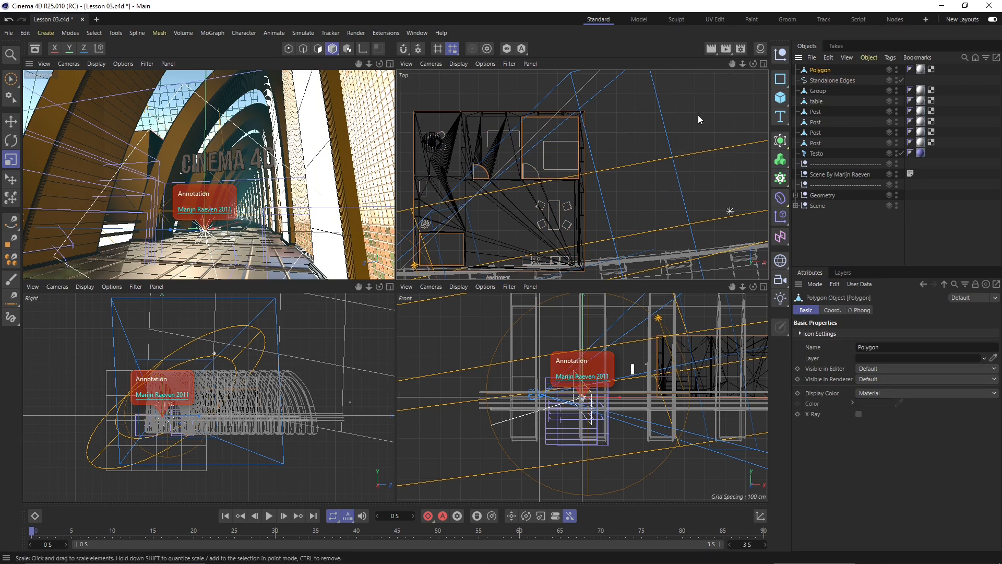
- Deselect everything and zoom the Top and Front viewports over the imported apartment
{"action": "left_click", "coordinate": [660, 197]}
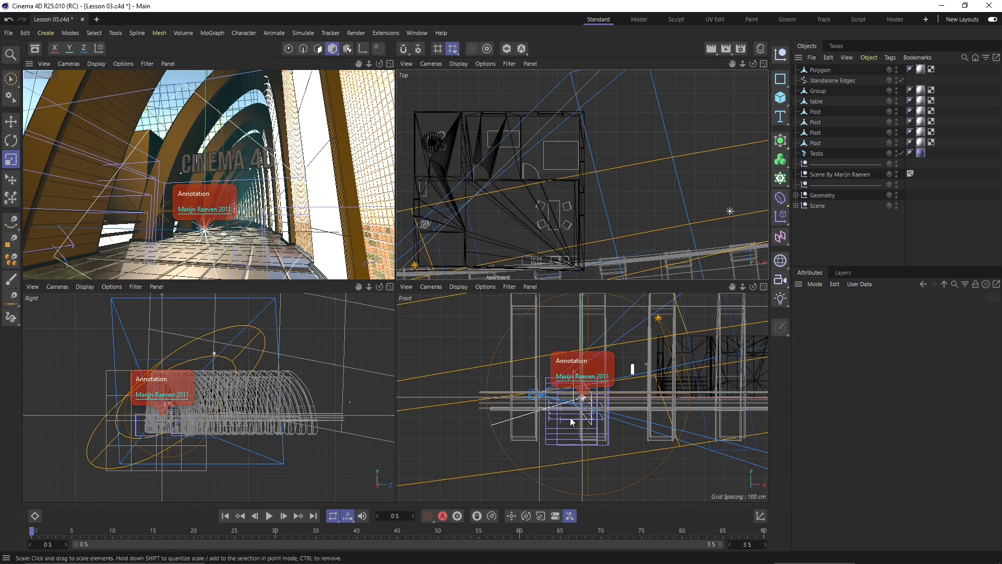
{"action": "scroll", "coordinate": [514, 428], "scroll_direction": "down", "scroll_amount": 3}
{"action": "scroll", "coordinate": [513, 429], "scroll_direction": "down", "scroll_amount": 2}
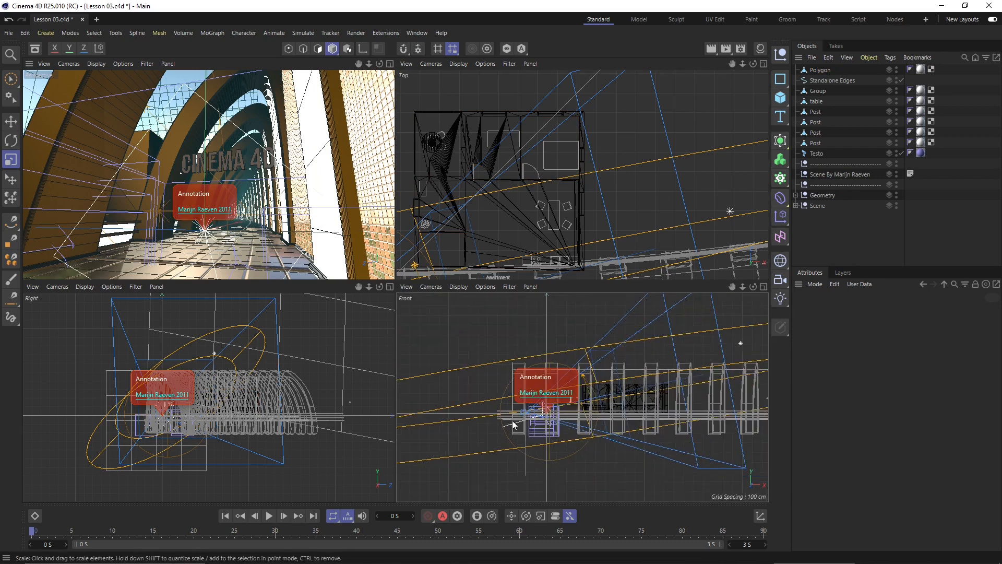
{"action": "scroll", "coordinate": [514, 425], "scroll_direction": "up", "scroll_amount": 2}
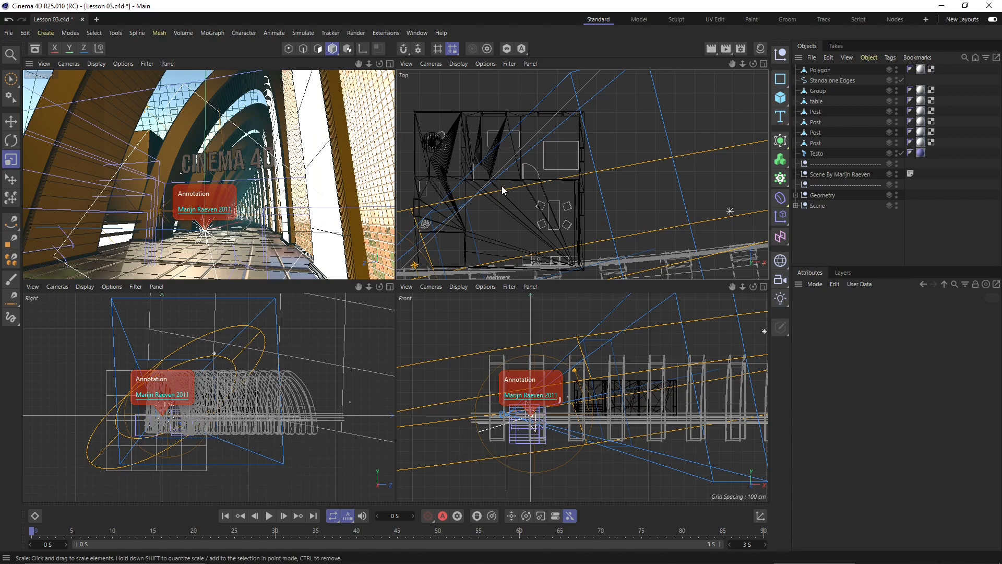
{"action": "left_click", "coordinate": [9, 33]}
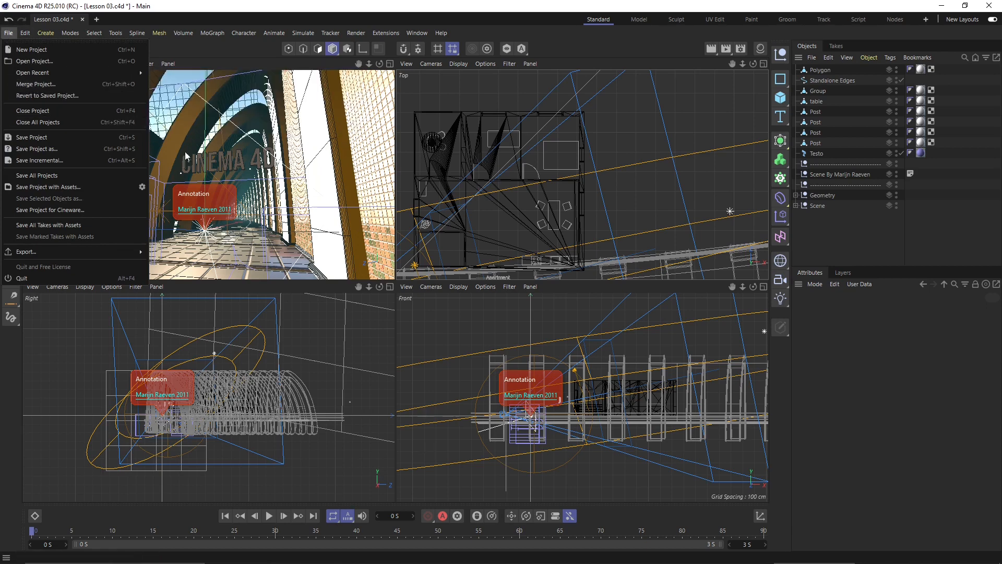
- Dismiss the File menu without choosing a command
{"action": "left_click", "coordinate": [179, 80]}
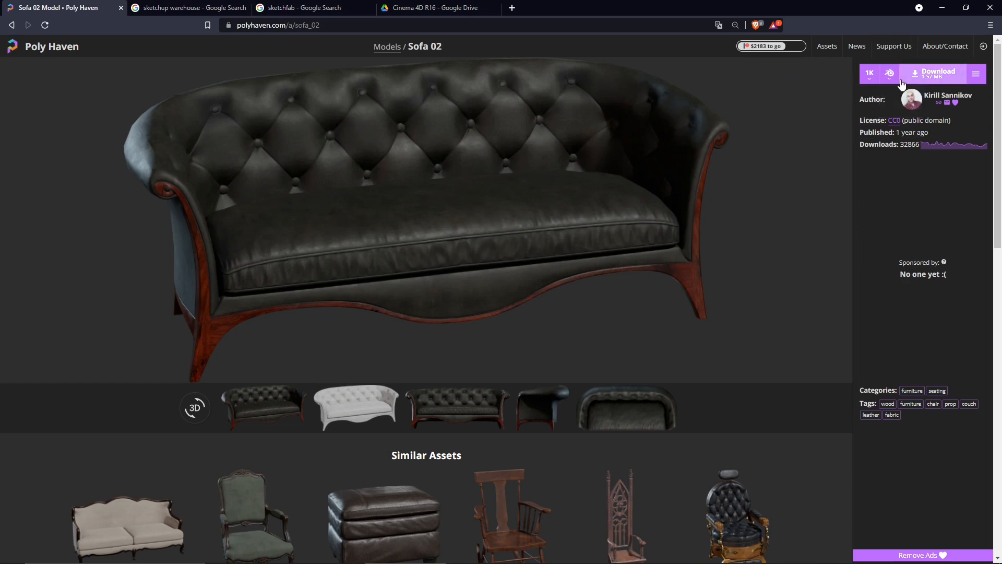
{"action": "left_click", "coordinate": [179, 11]}
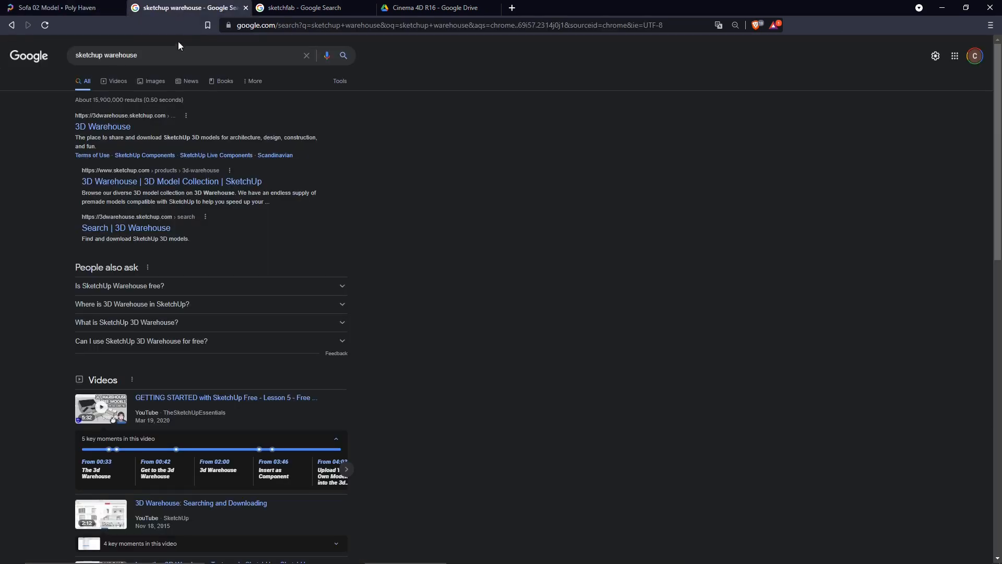
{"action": "triple_click", "coordinate": [103, 59]}
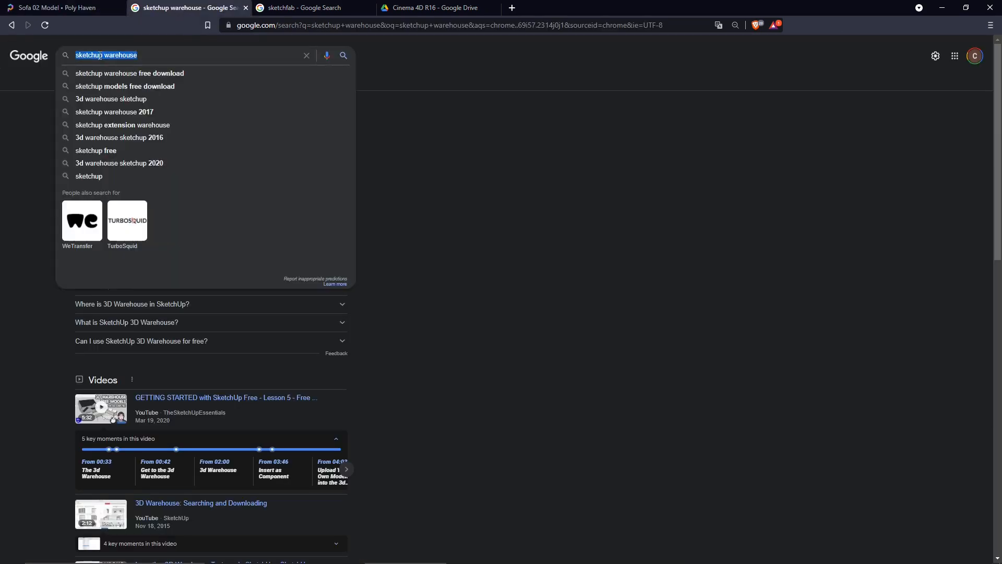
{"action": "left_click", "coordinate": [554, 187]}
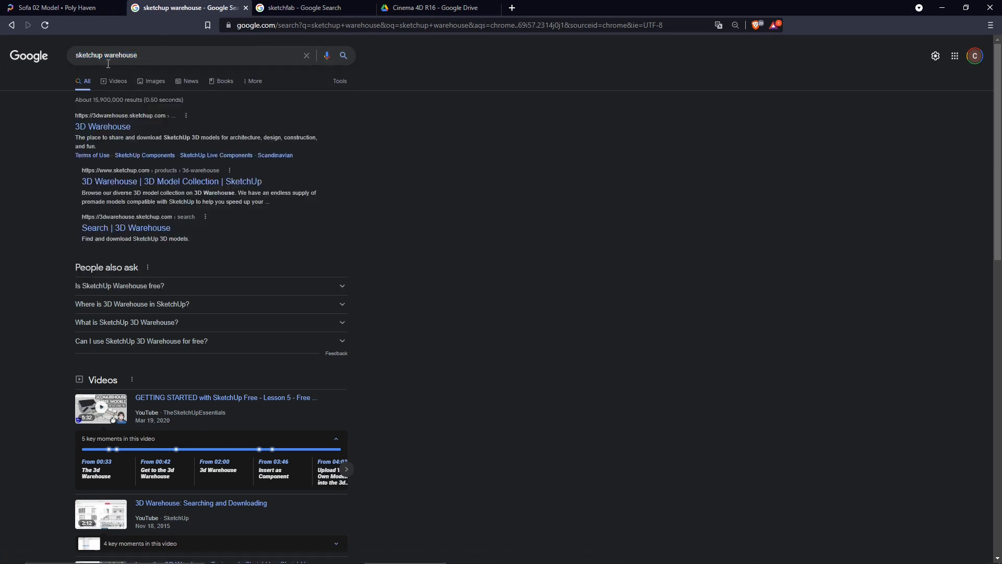
{"action": "left_click_drag", "start_coordinate": [79, 56], "coordinate": [138, 55]}
{"action": "left_click", "coordinate": [397, 145]}
{"action": "left_click", "coordinate": [330, 14]}
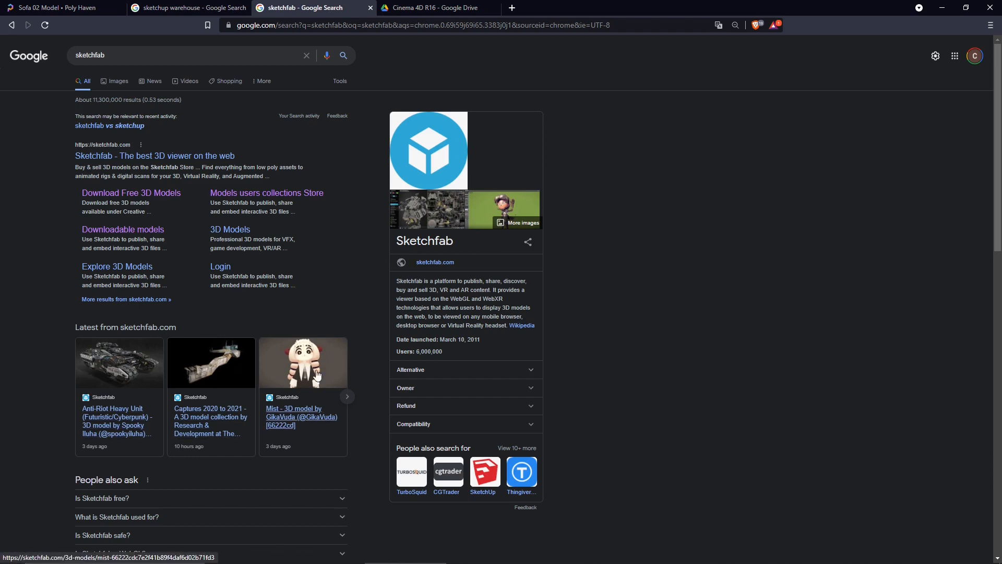
{"action": "key", "text": "slash"}
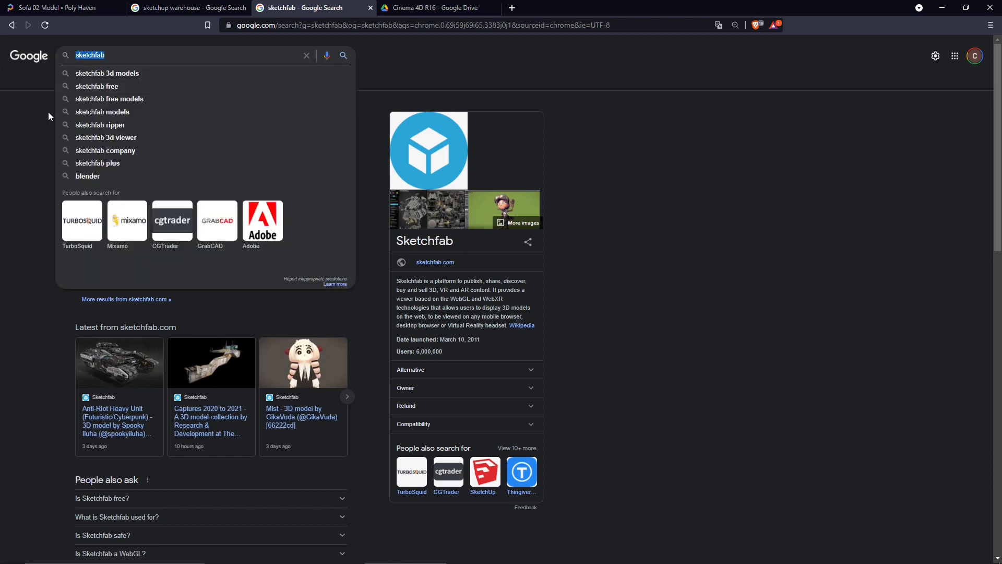
{"action": "left_click", "coordinate": [21, 168]}
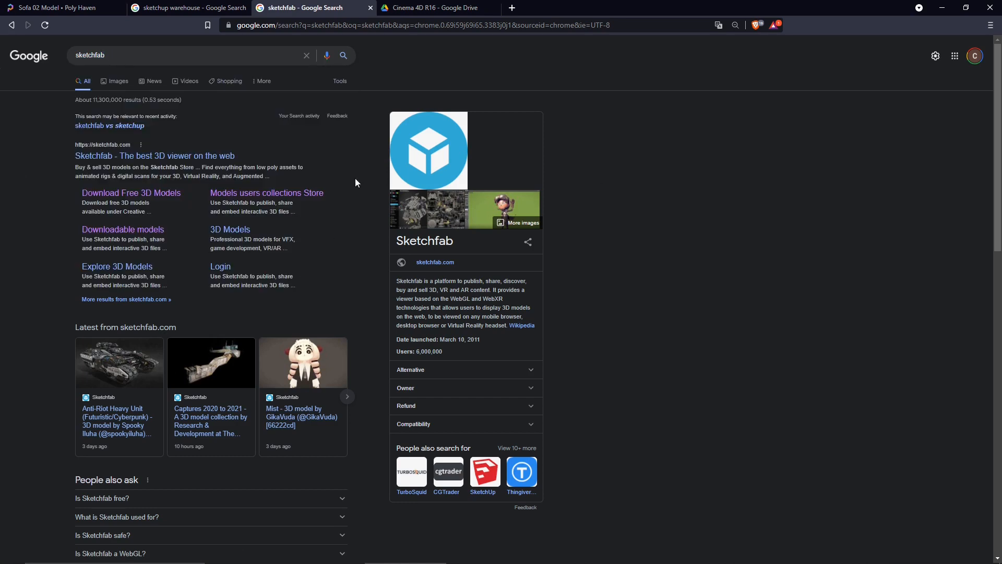
{"action": "left_click", "coordinate": [73, 10]}
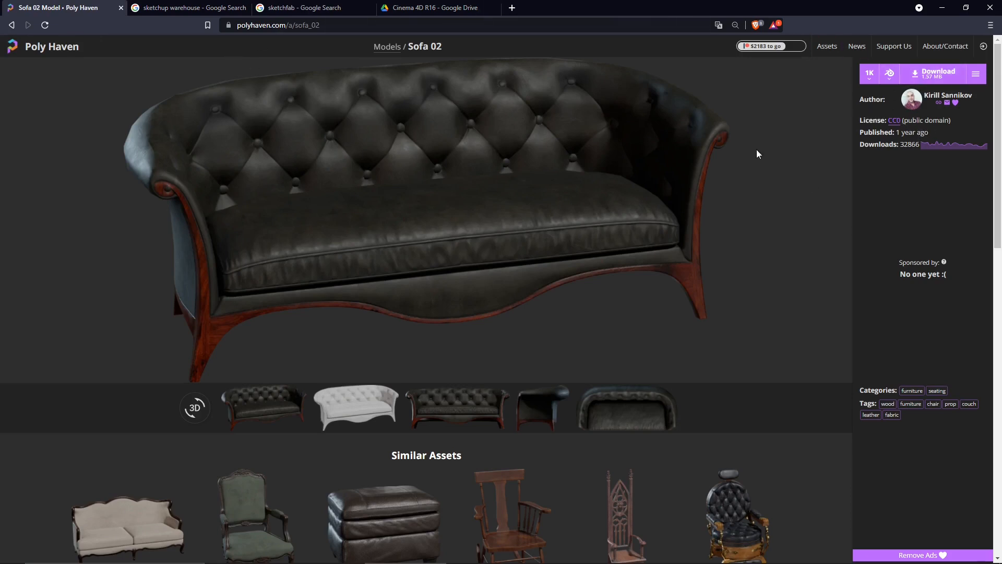
- Check the sofa's textures folder, then open sofa_02_1k.blend in Blender
{"action": "key", "text": "alt+Tab"}
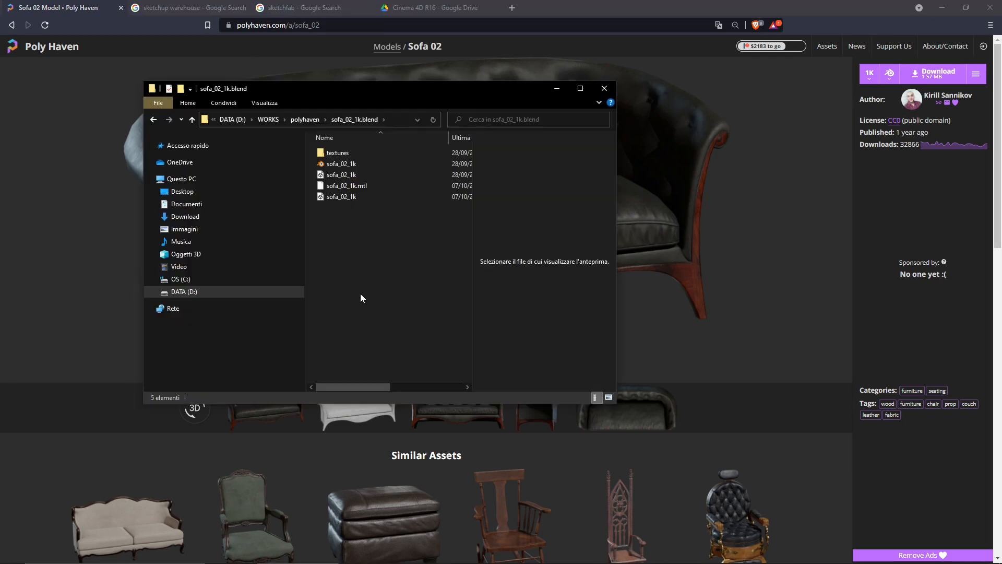
{"action": "left_click_drag", "start_coordinate": [372, 84], "coordinate": [469, 121]}
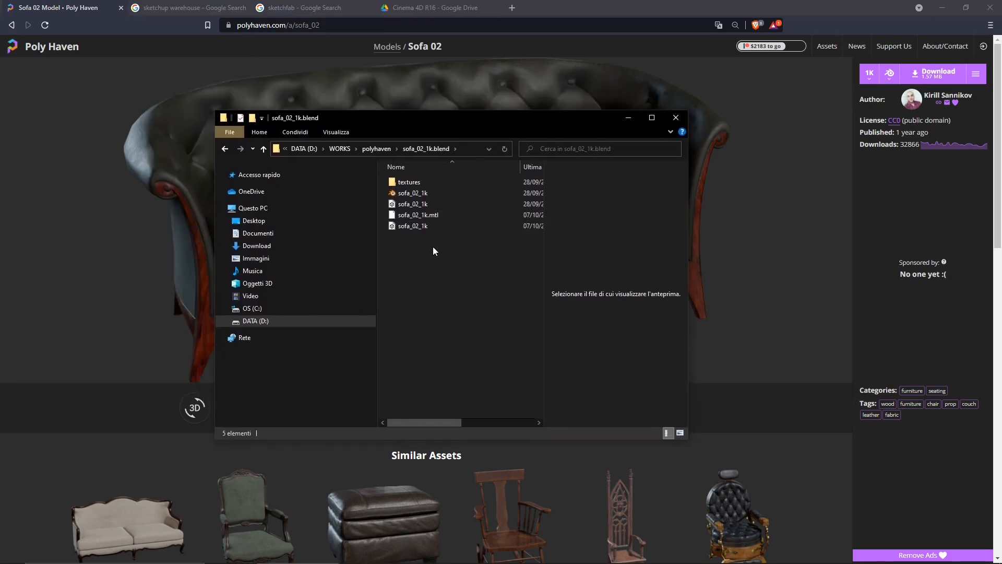
{"action": "left_click", "coordinate": [408, 183]}
{"action": "double_click", "coordinate": [407, 183]}
{"action": "key", "text": "alt+Left"}
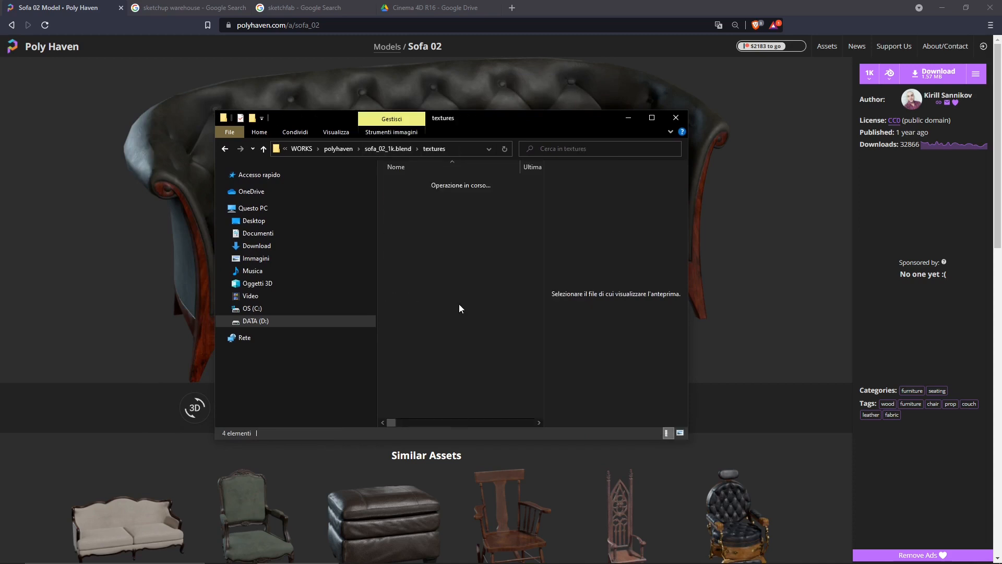
{"action": "left_click", "coordinate": [412, 194]}
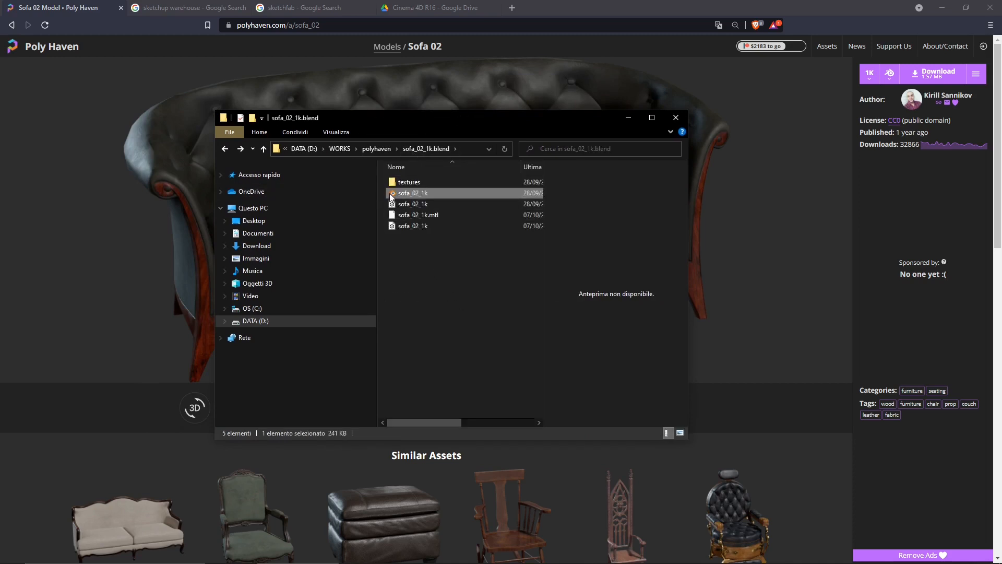
{"action": "double_click", "coordinate": [390, 195]}
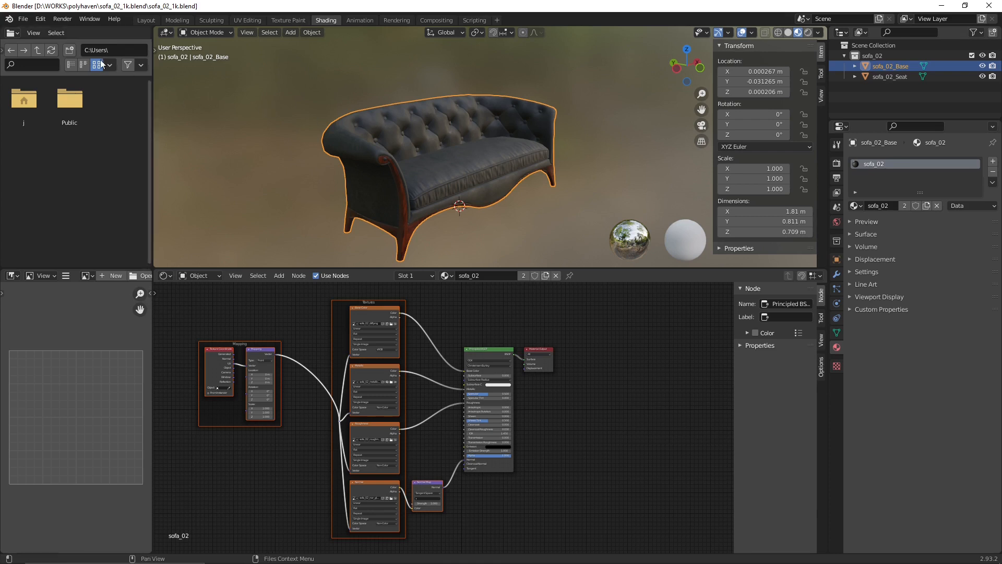
- Select the sofa's seat cushion and base together in the Blender viewport
{"action": "left_click", "coordinate": [258, 130]}
{"action": "left_click", "coordinate": [439, 164]}
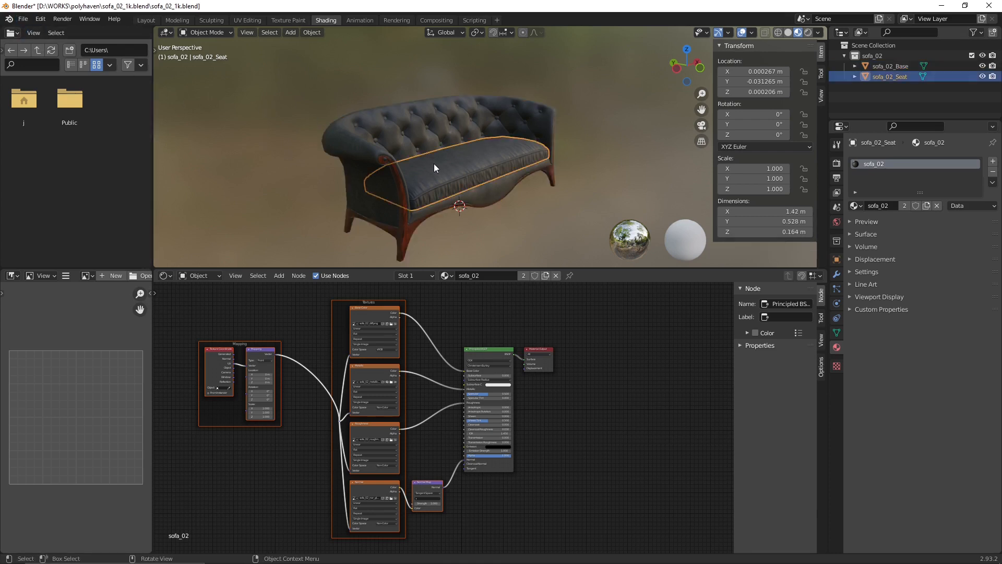
{"action": "left_click", "coordinate": [418, 141]}
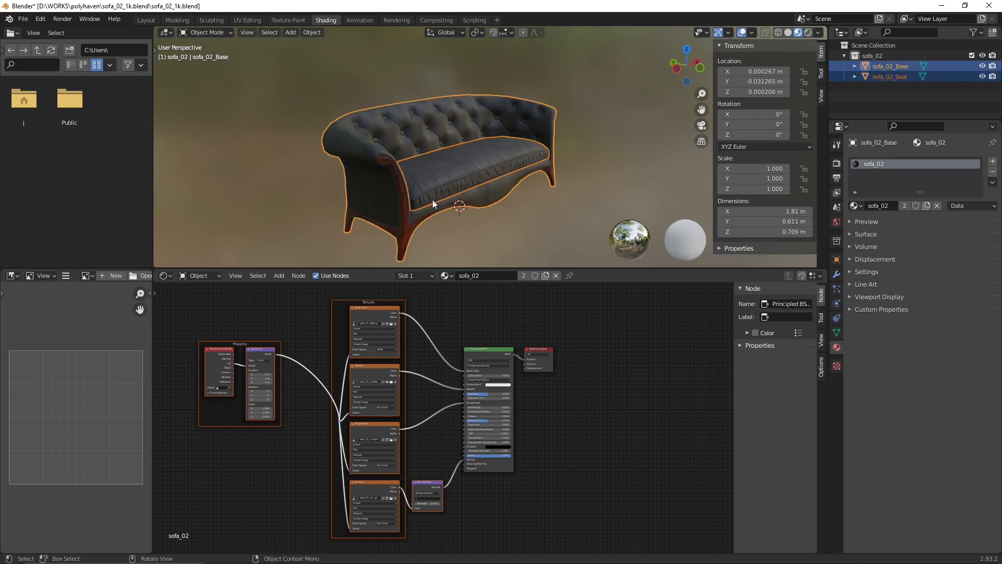
{"action": "left_click", "coordinate": [428, 174]}
{"action": "left_click", "coordinate": [423, 112], "text": "shift"}
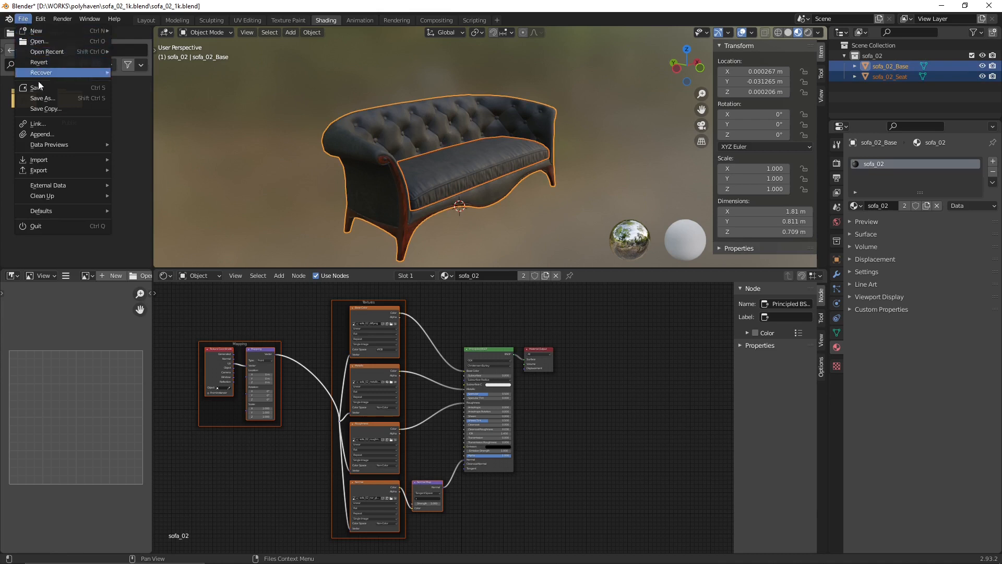
{"action": "mouse_move", "coordinate": [60, 169]}
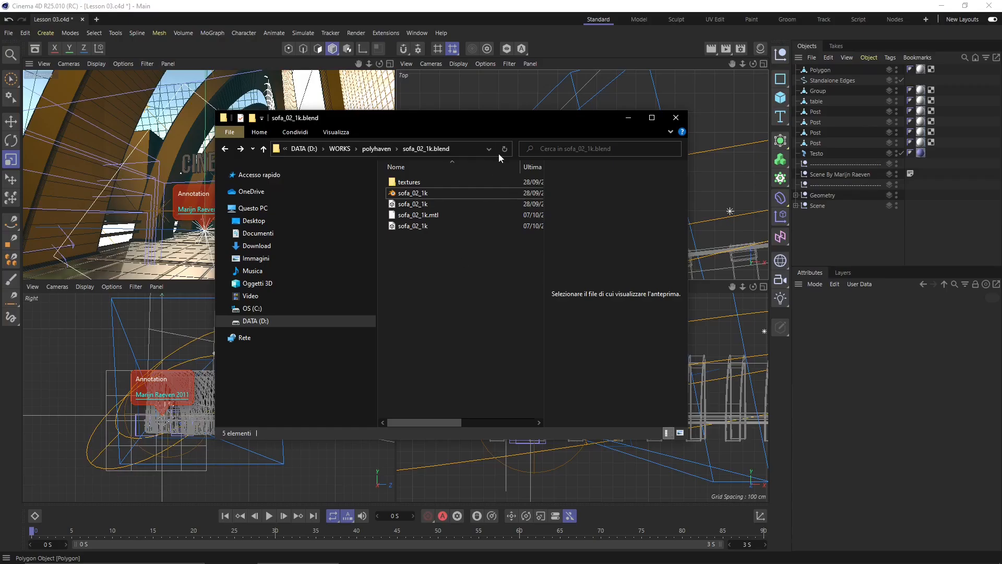
- Check the file type of the last sofa_02_1k file in its Properties
{"action": "left_click_drag", "start_coordinate": [484, 127], "coordinate": [670, 137]}
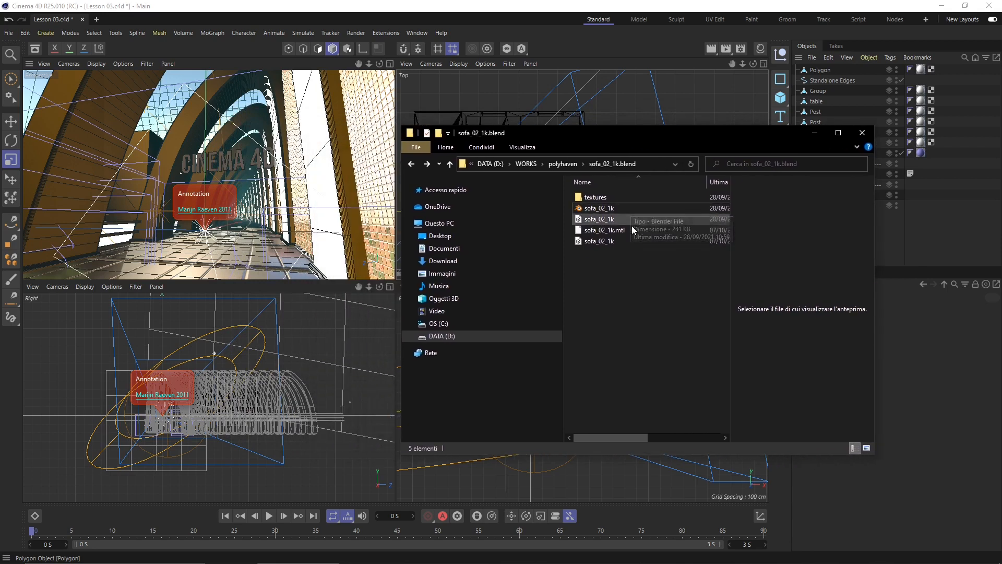
{"action": "left_click", "coordinate": [597, 242]}
{"action": "right_click", "coordinate": [597, 242]}
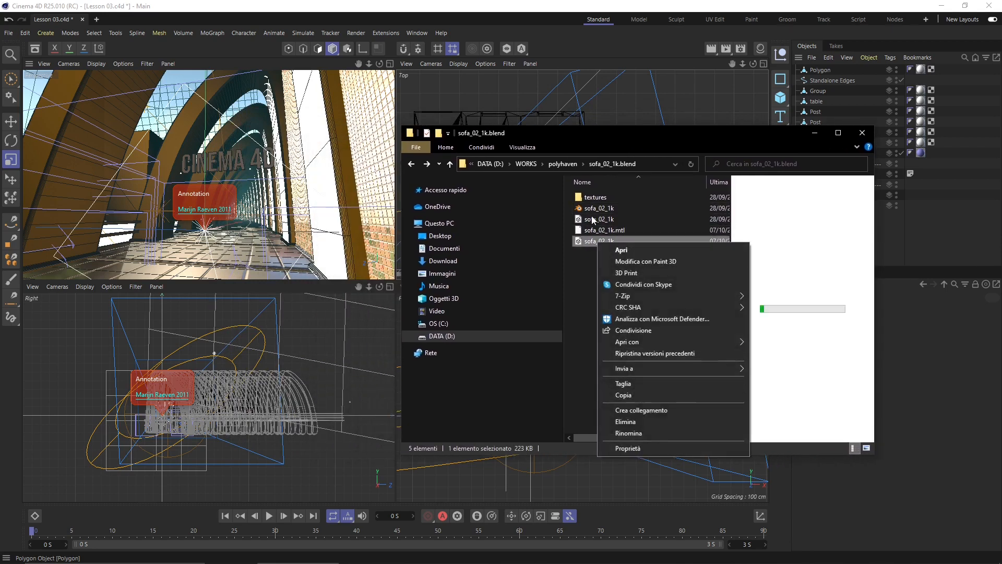
{"action": "left_click", "coordinate": [626, 447]}
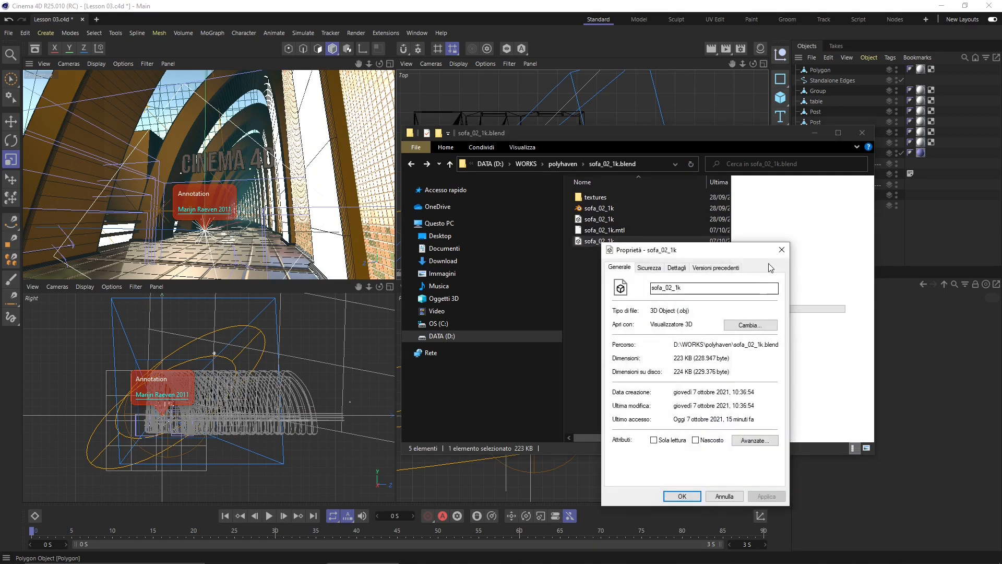
{"action": "left_click", "coordinate": [781, 249]}
- Confirm in Properties that the third sofa_02_1k file is the 137 KB FBX
{"action": "left_click", "coordinate": [590, 220]}
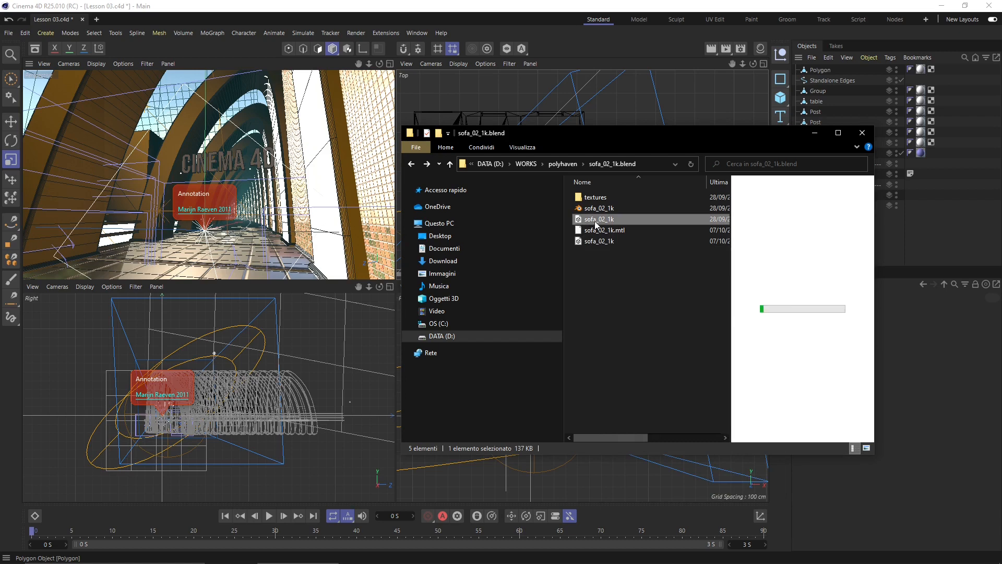
{"action": "right_click", "coordinate": [594, 221]}
{"action": "left_click", "coordinate": [655, 410]}
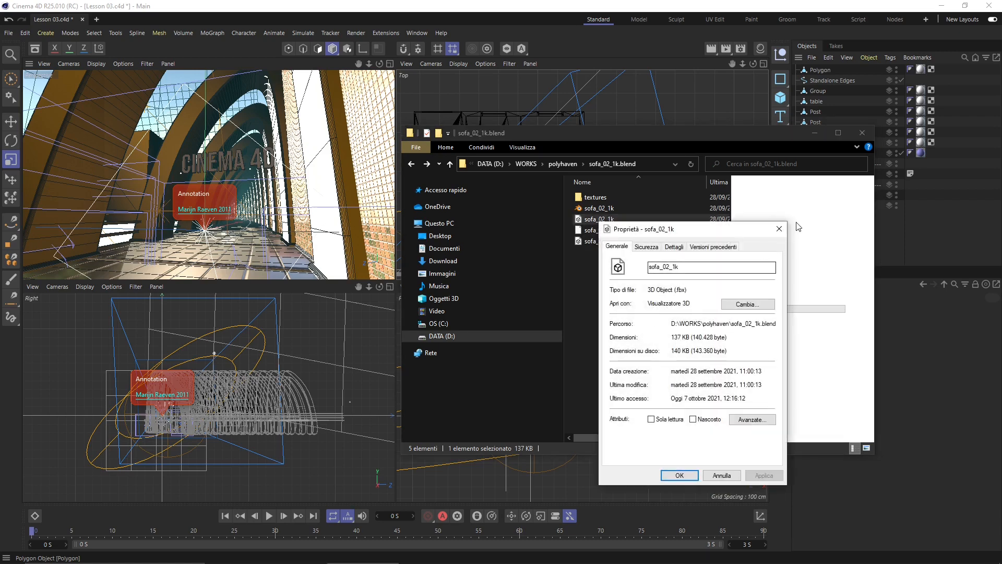
{"action": "left_click", "coordinate": [779, 229]}
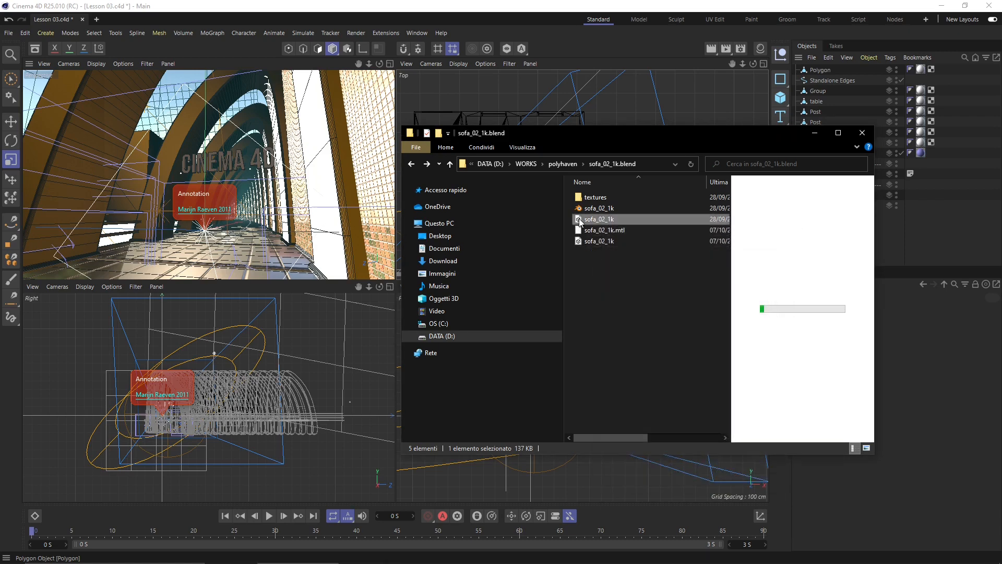
- Import sofa_02_1k.fbx into Cinema 4D, keeping the default FBX Import Settings
{"action": "left_click_drag", "start_coordinate": [584, 220], "coordinate": [637, 114]}
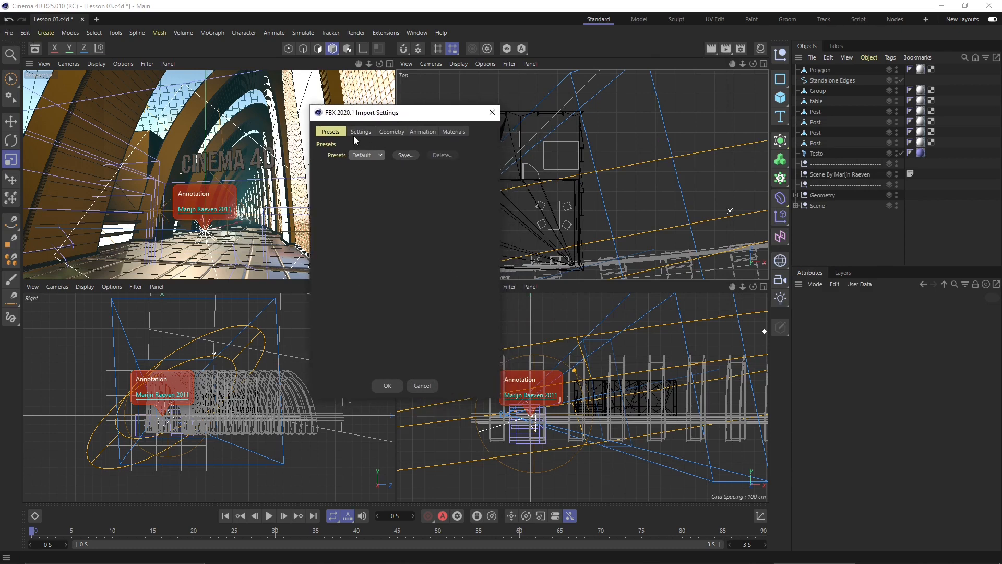
{"action": "left_click", "coordinate": [356, 131]}
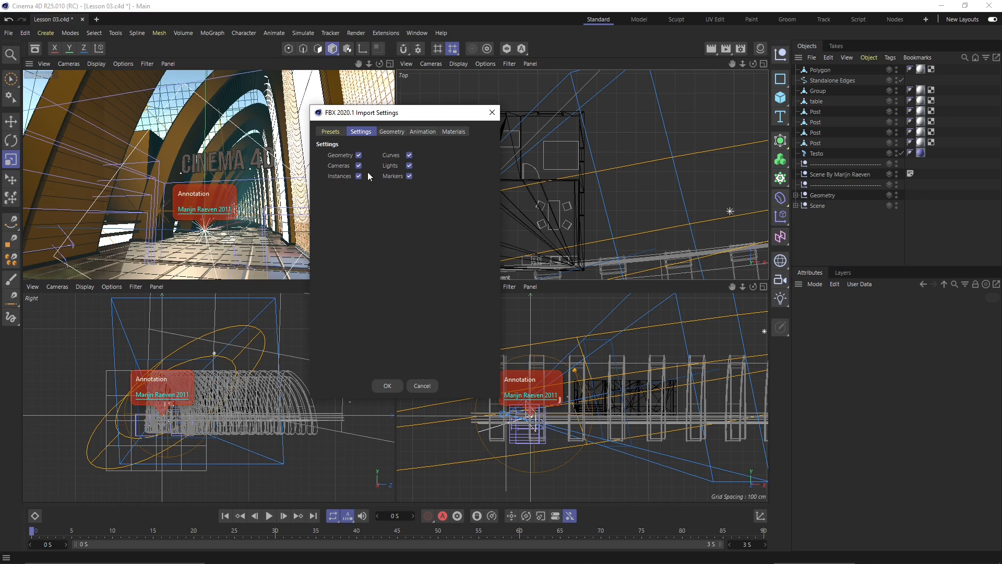
{"action": "left_click", "coordinate": [393, 132]}
{"action": "left_click", "coordinate": [422, 132]}
{"action": "left_click", "coordinate": [453, 132]}
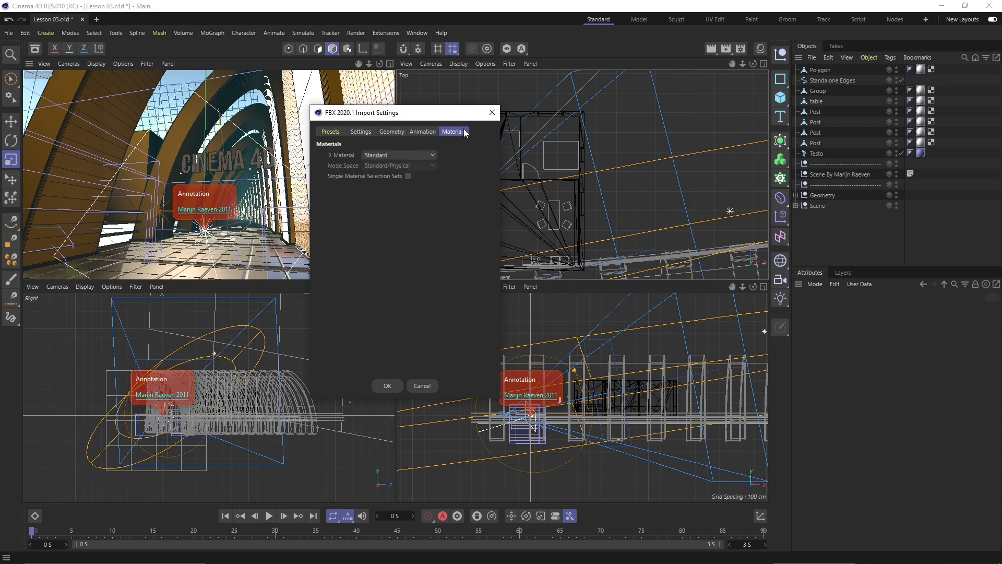
{"action": "left_click", "coordinate": [331, 134]}
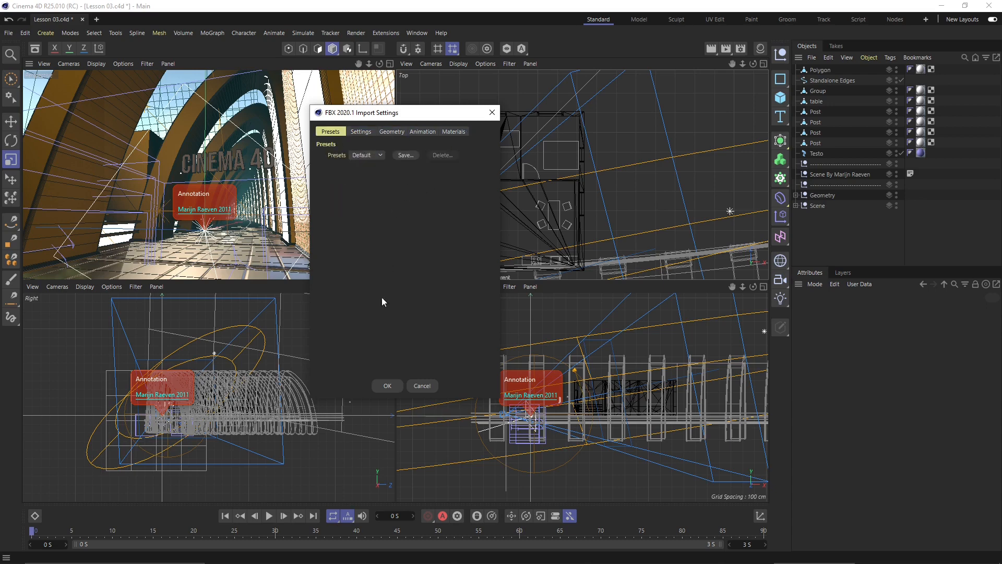
{"action": "left_click", "coordinate": [386, 385]}
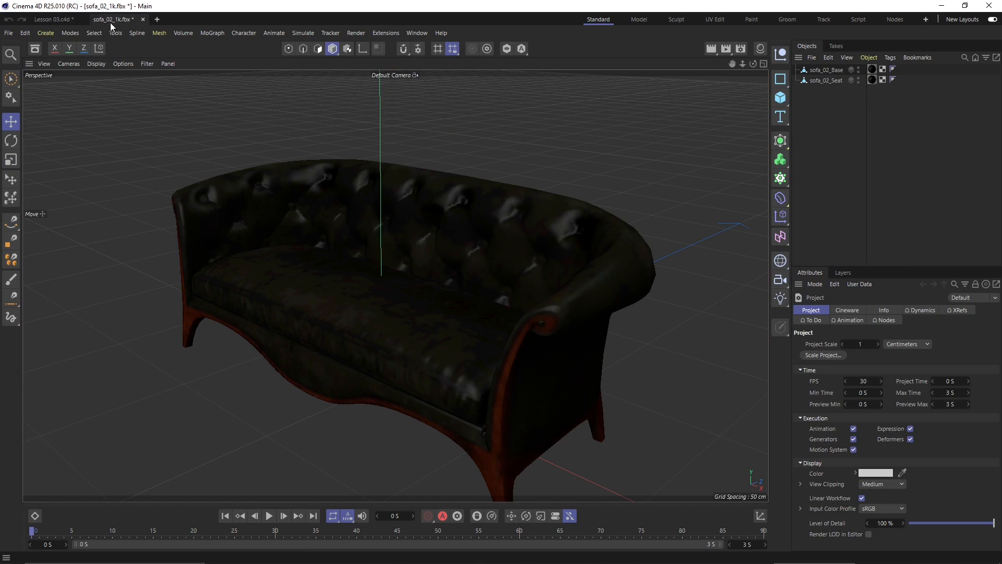
- Select sofa_02_Base and sofa_02_Seat and cut them from the FBX document
{"action": "scroll", "coordinate": [311, 244], "scroll_direction": "down", "scroll_amount": 5}
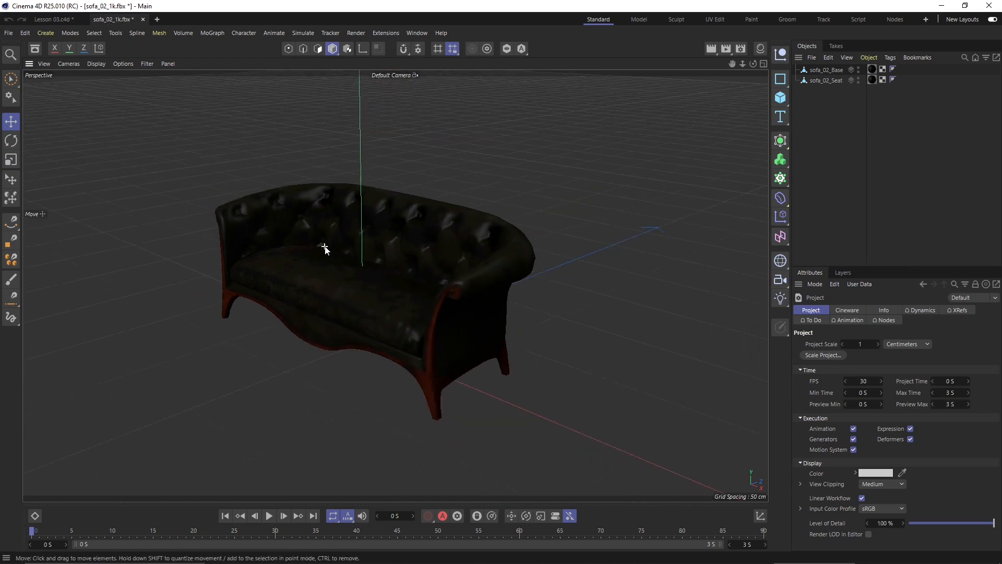
{"action": "left_click", "coordinate": [340, 296]}
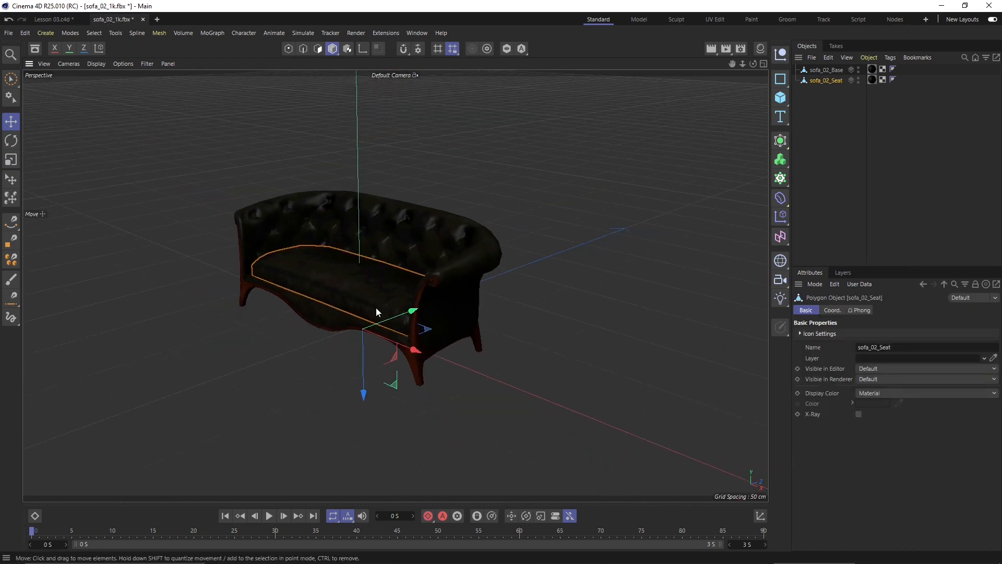
{"action": "left_click", "coordinate": [318, 346]}
{"action": "left_click", "coordinate": [434, 234]}
{"action": "left_click", "coordinate": [392, 294], "text": "shift"}
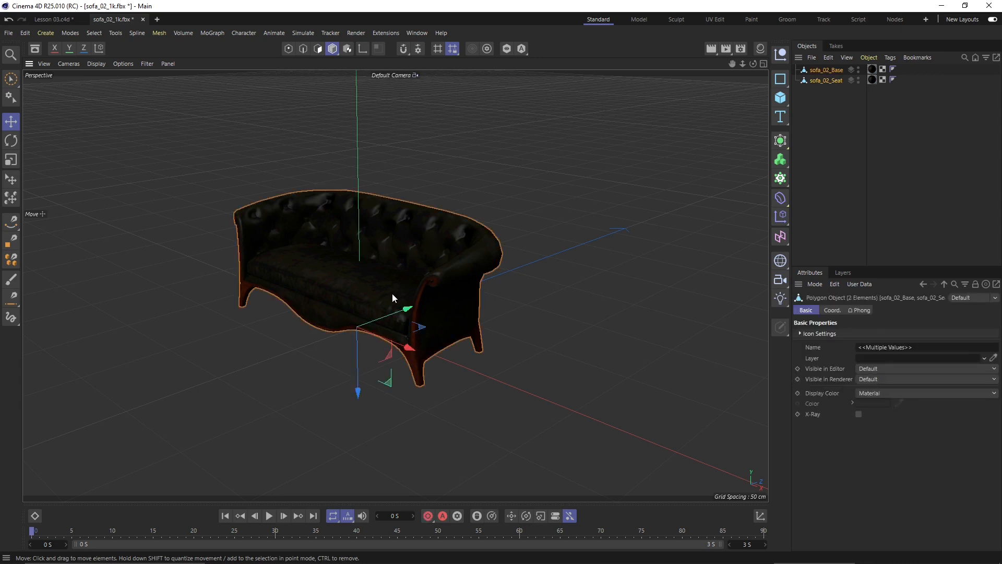
{"action": "left_click", "coordinate": [806, 86]}
{"action": "left_click", "coordinate": [817, 80]}
{"action": "left_click", "coordinate": [818, 71], "text": "shift"}
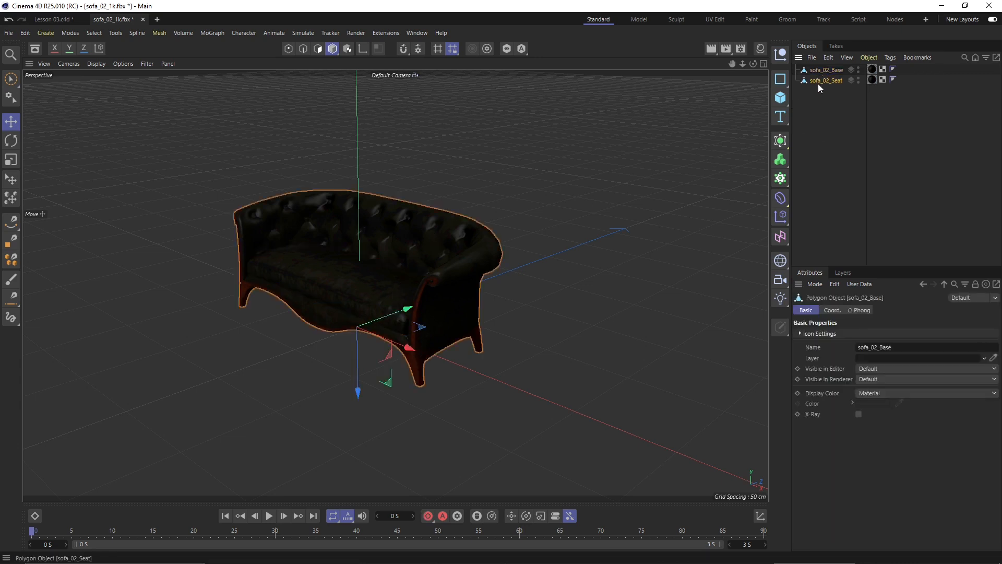
{"action": "left_click", "coordinate": [822, 127]}
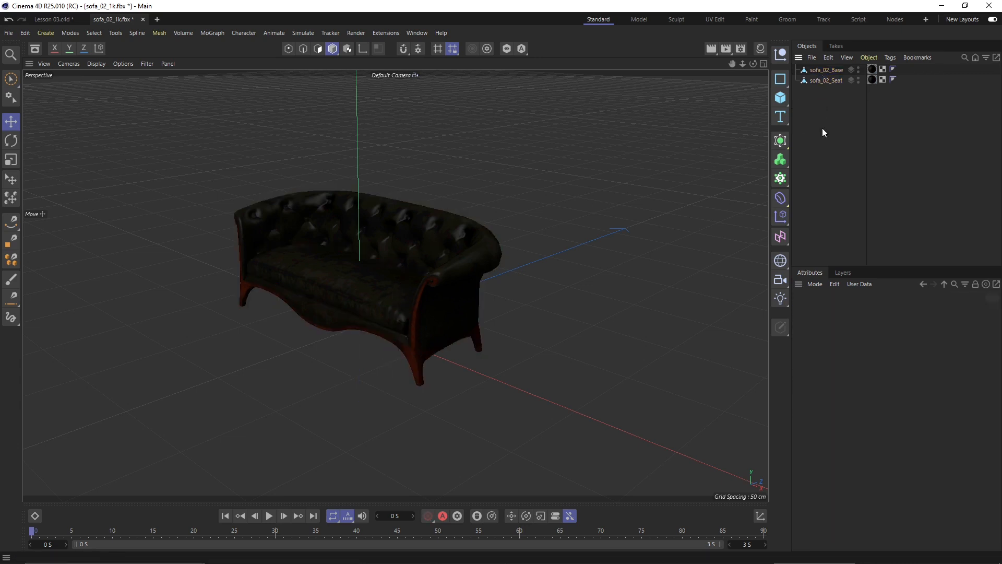
{"action": "left_click", "coordinate": [822, 71]}
{"action": "left_click", "coordinate": [820, 80], "text": "shift"}
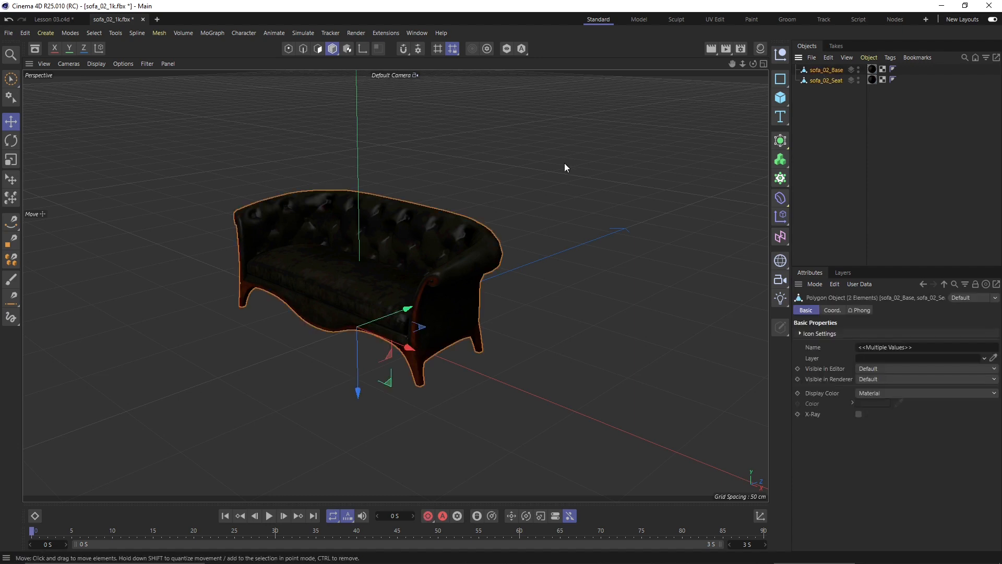
{"action": "key", "text": "Delete"}
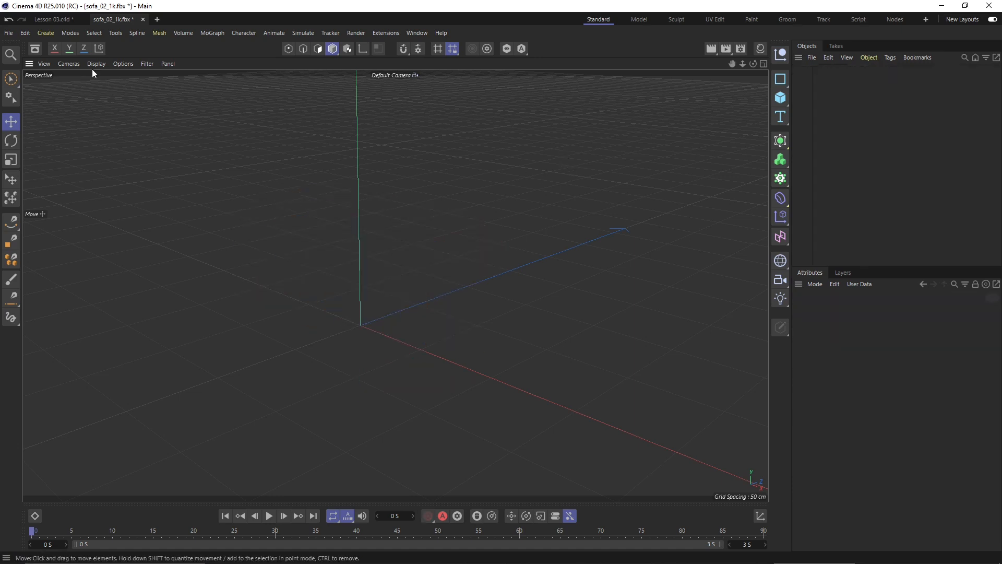
- Return to the Lesson 03.c4d hallway scene
{"action": "left_click", "coordinate": [27, 32]}
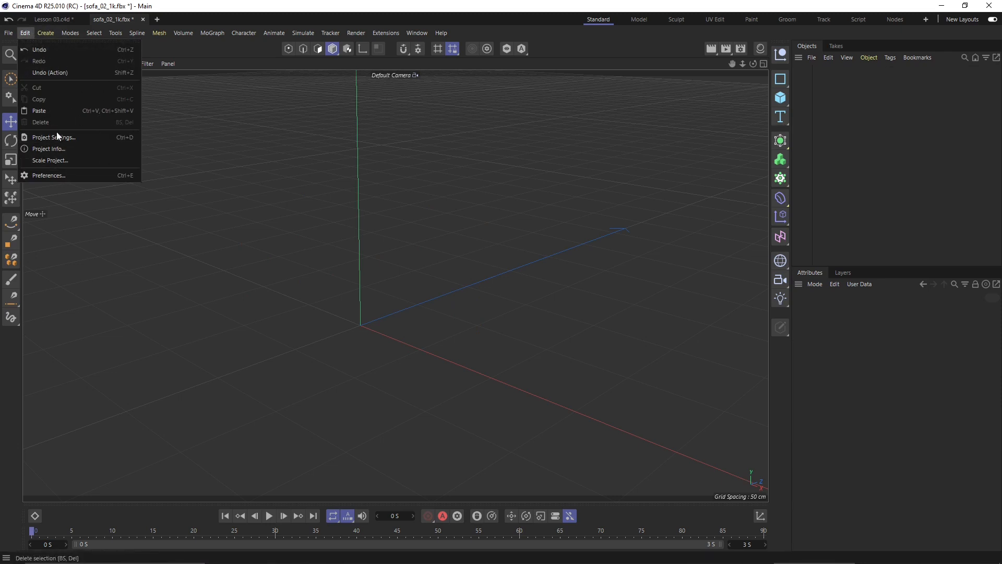
{"action": "left_click", "coordinate": [216, 128]}
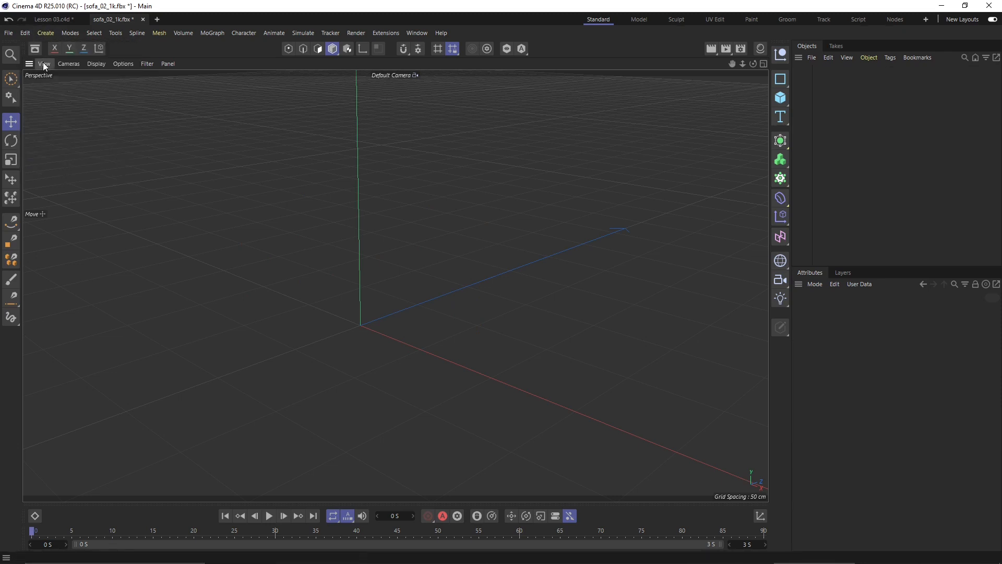
{"action": "left_click", "coordinate": [52, 19]}
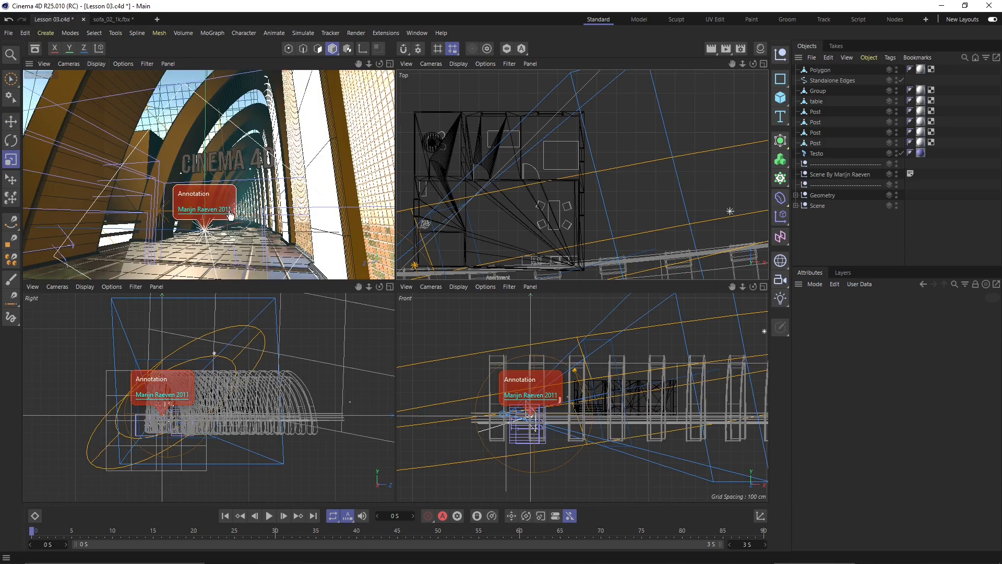
- Paste the sofa parts into the Lesson 03 hallway scene
{"action": "scroll", "coordinate": [610, 130], "scroll_direction": "down", "scroll_amount": 6}
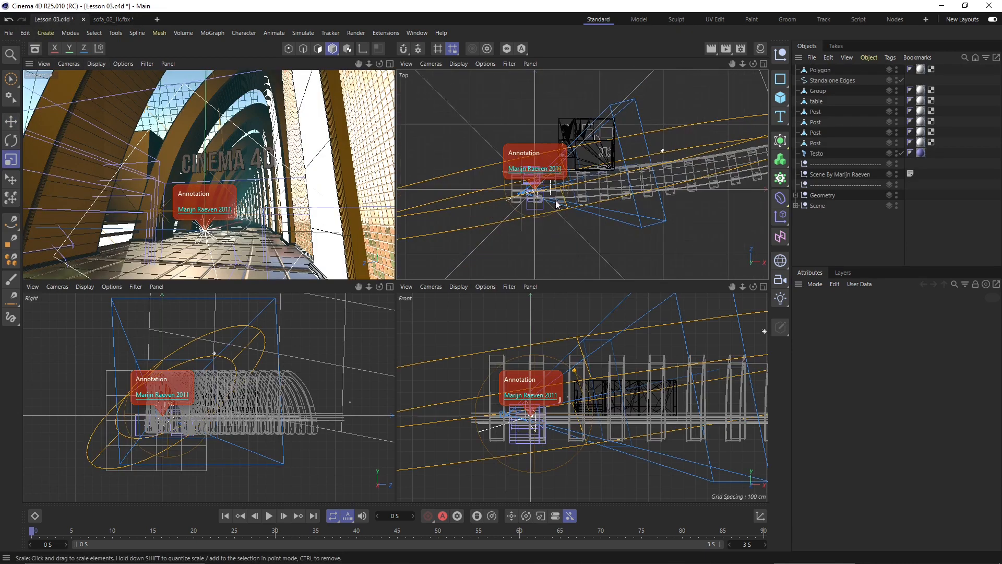
{"action": "scroll", "coordinate": [556, 206], "scroll_direction": "up", "scroll_amount": 3}
{"action": "scroll", "coordinate": [498, 183], "scroll_direction": "up", "scroll_amount": 4}
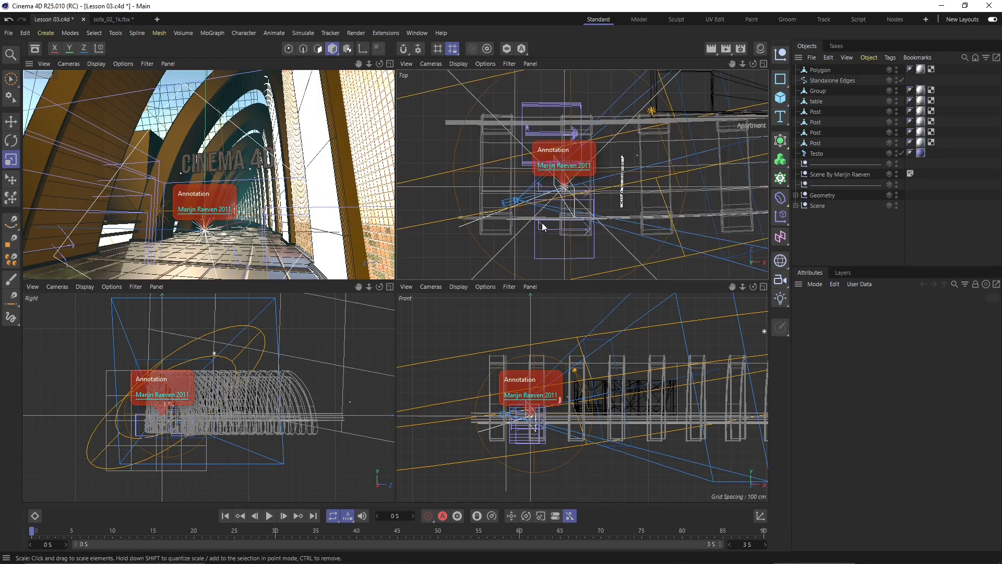
{"action": "key", "text": "ctrl+v"}
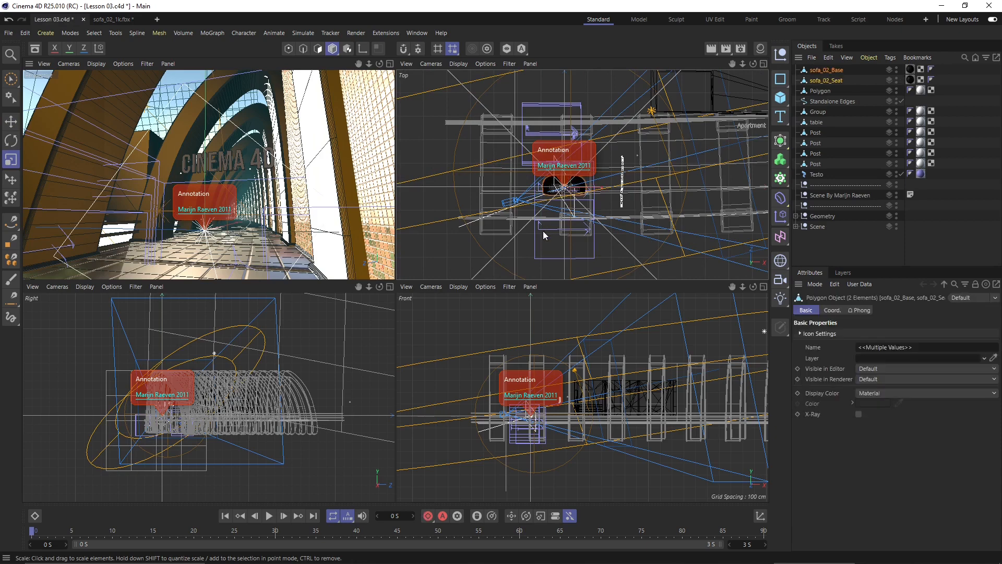
- Move the sofa along the hallway in the Top view, finishing up and to the left
{"action": "scroll", "coordinate": [580, 188], "scroll_direction": "up", "scroll_amount": 5}
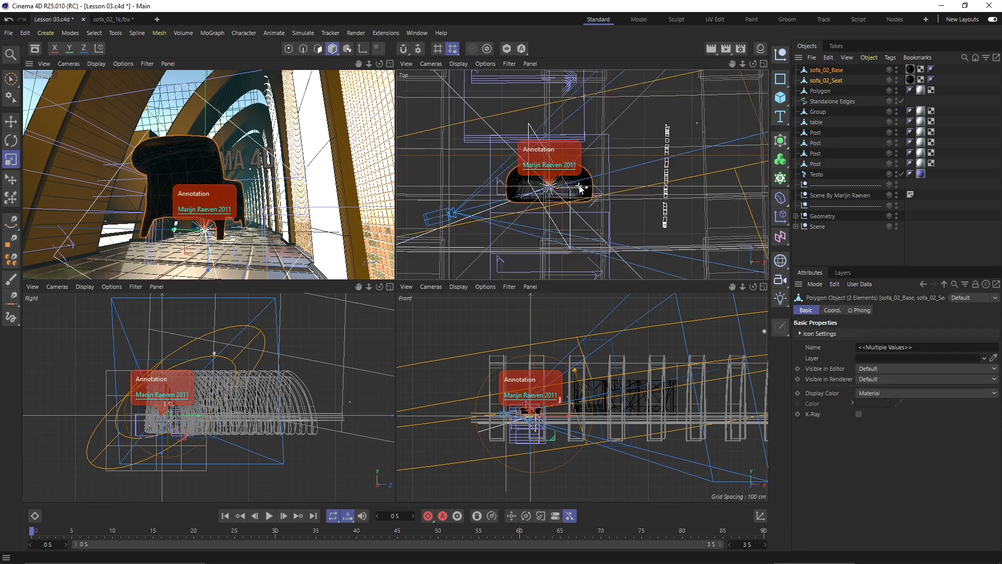
{"action": "left_click", "coordinate": [11, 124]}
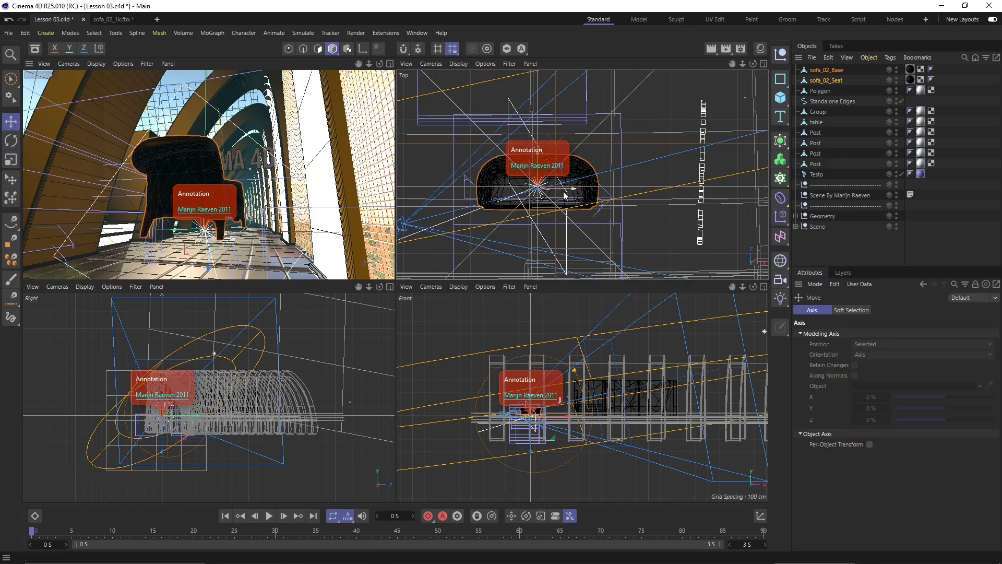
{"action": "left_click_drag", "start_coordinate": [566, 195], "coordinate": [659, 195]}
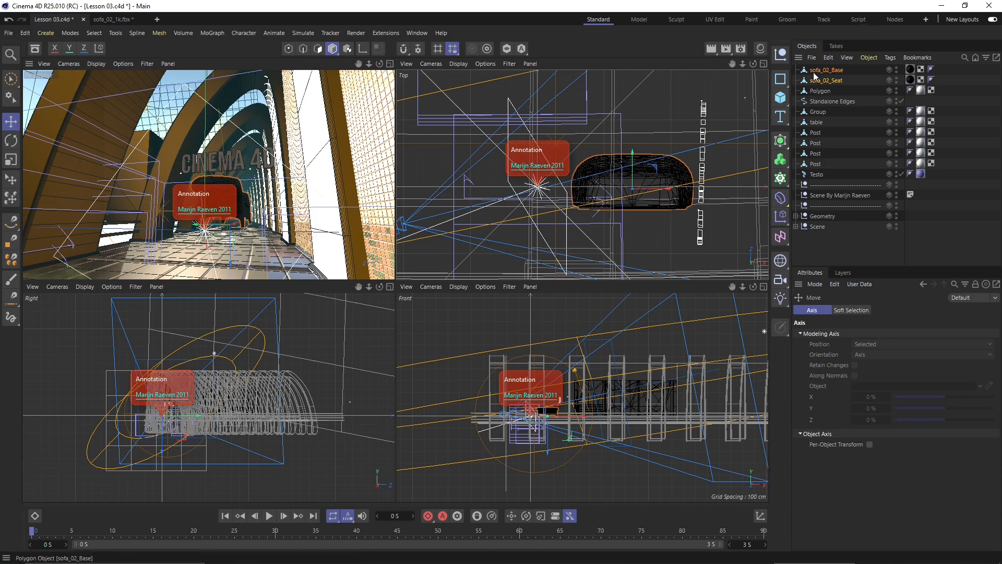
{"action": "scroll", "coordinate": [643, 196], "scroll_direction": "up", "scroll_amount": 3}
{"action": "left_click_drag", "start_coordinate": [642, 167], "coordinate": [741, 163]}
{"action": "scroll", "coordinate": [663, 165], "scroll_direction": "down", "scroll_amount": 2}
{"action": "scroll", "coordinate": [703, 157], "scroll_direction": "down", "scroll_amount": 2}
{"action": "scroll", "coordinate": [702, 157], "scroll_direction": "up", "scroll_amount": 1}
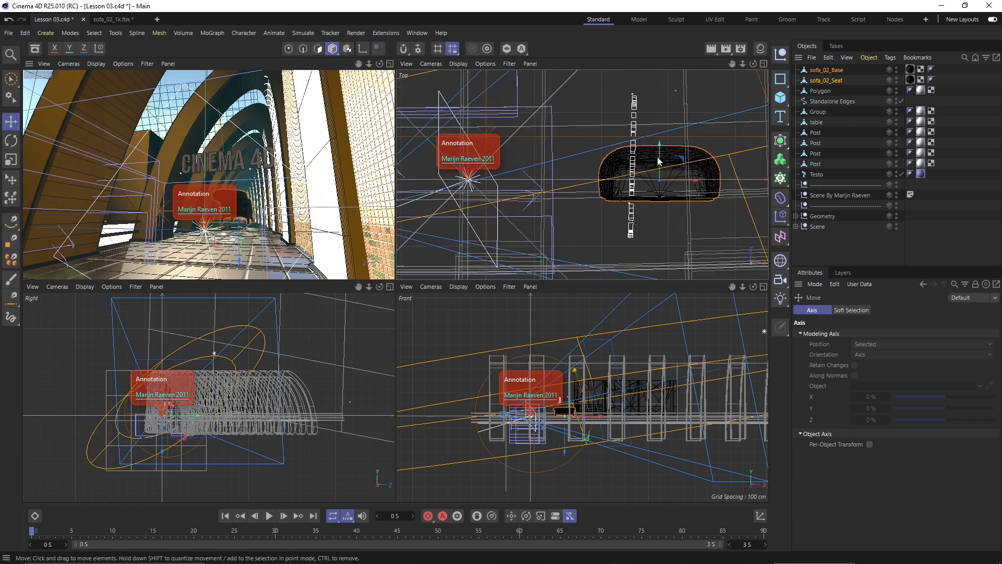
{"action": "left_click_drag", "start_coordinate": [678, 163], "coordinate": [697, 127]}
{"action": "scroll", "coordinate": [218, 406], "scroll_direction": "up", "scroll_amount": 1}
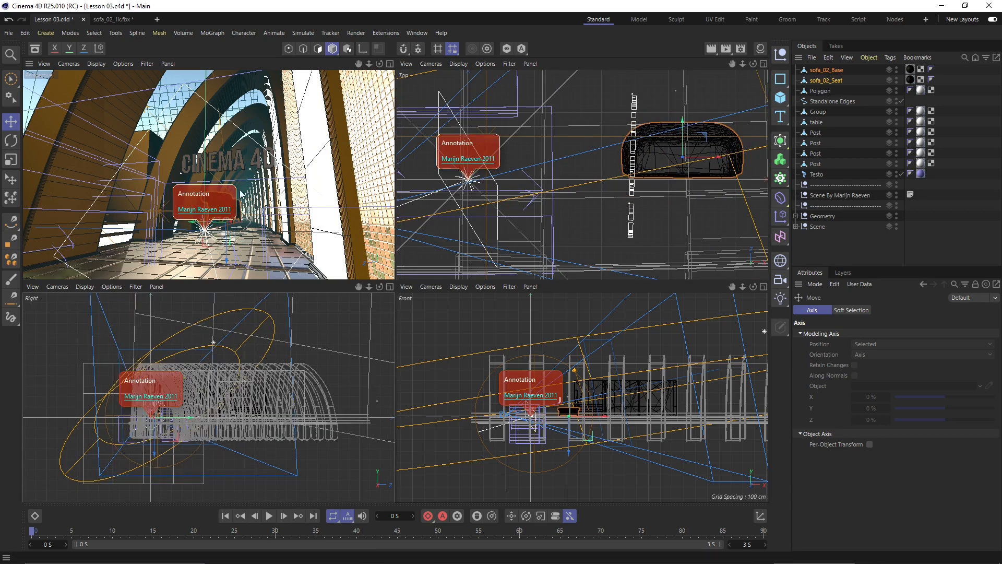
{"action": "middle_click_drag", "start_coordinate": [671, 145], "coordinate": [634, 152], "text": "alt"}
{"action": "scroll", "coordinate": [633, 152], "scroll_direction": "up", "scroll_amount": 1}
{"action": "left_click_drag", "start_coordinate": [669, 142], "coordinate": [641, 129]}
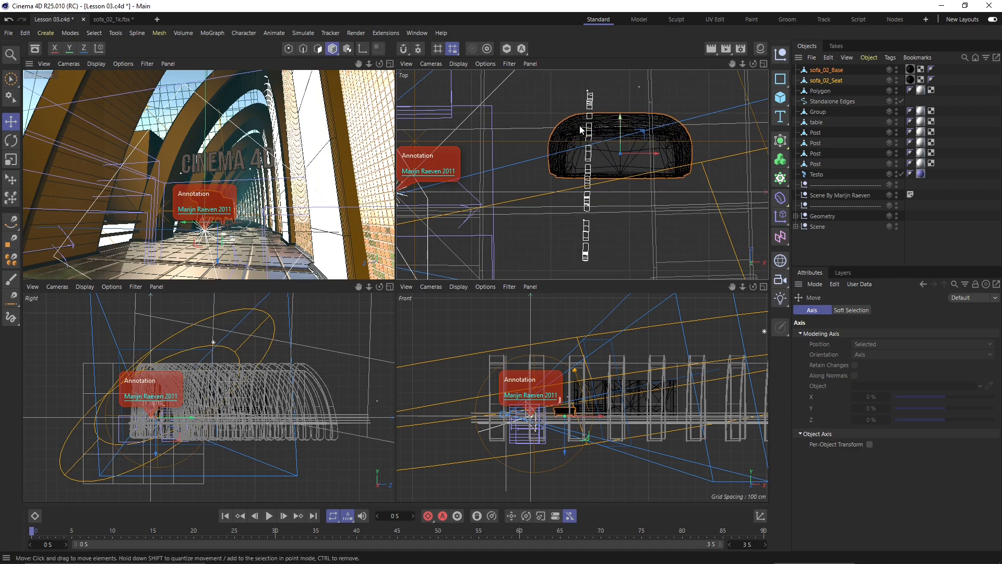
{"action": "left_click", "coordinate": [10, 140]}
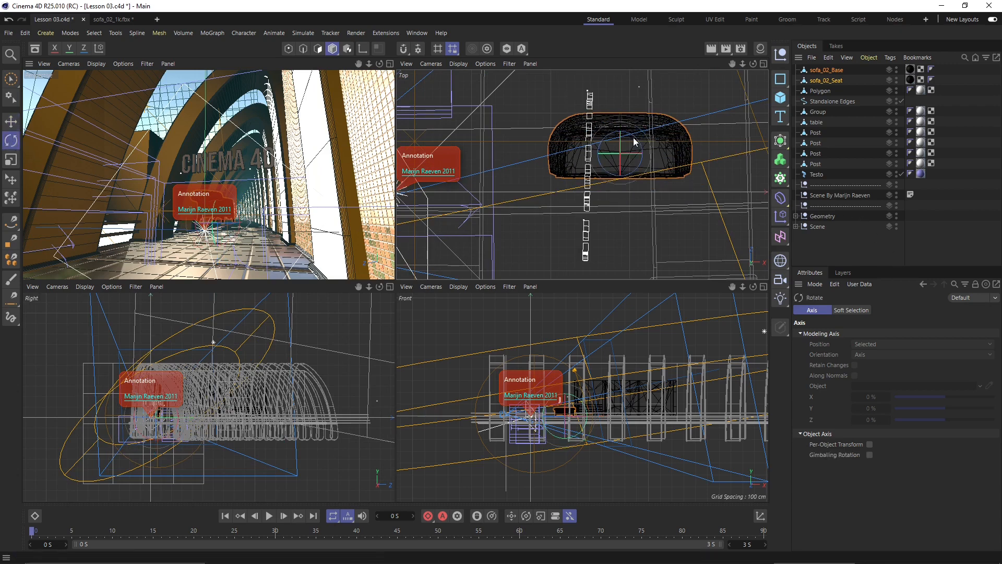
- Rotate the sofa about 53 degrees in the Top view and lower it onto the floor
{"action": "left_click_drag", "start_coordinate": [641, 151], "coordinate": [735, 157]}
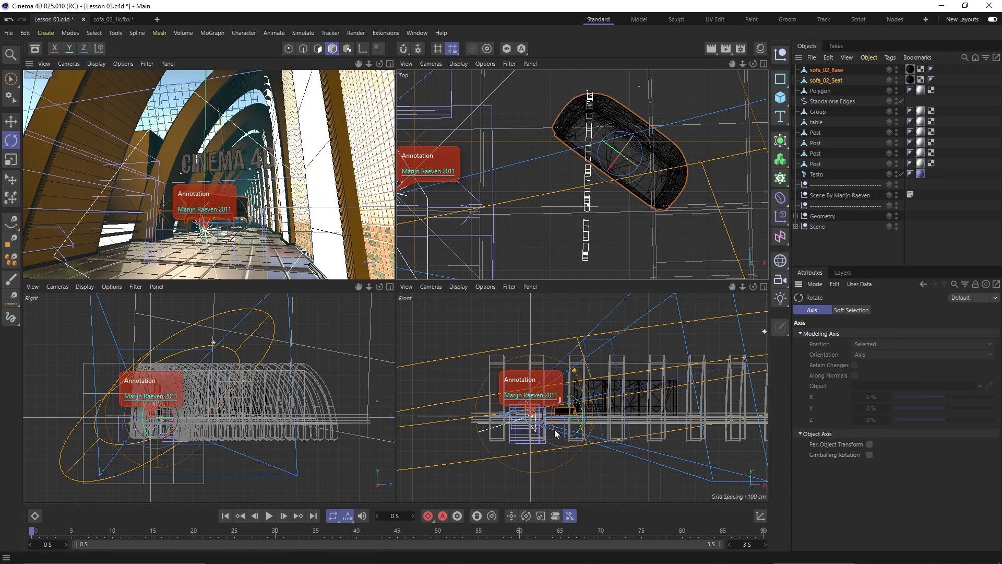
{"action": "left_click", "coordinate": [11, 121]}
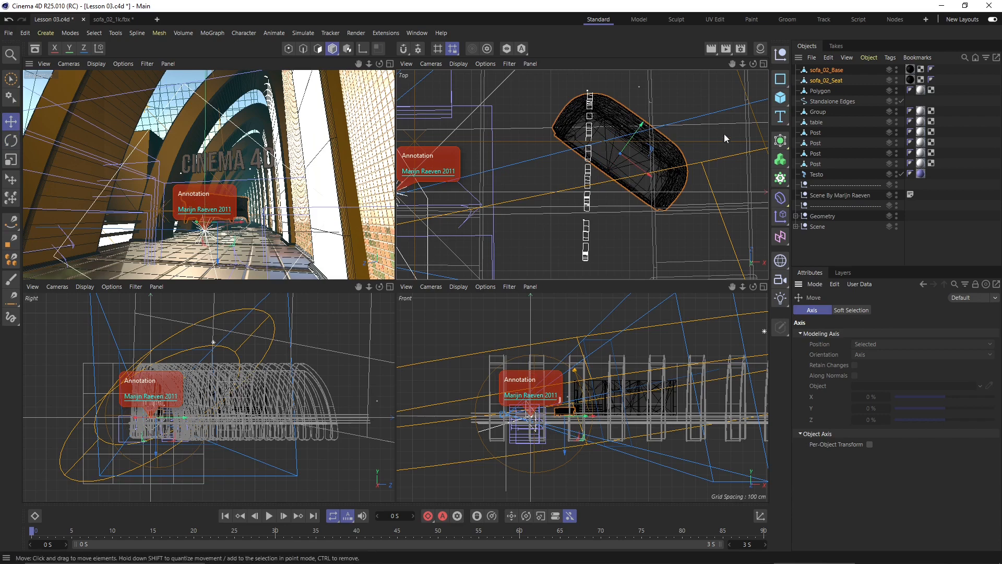
{"action": "key", "text": "s"}
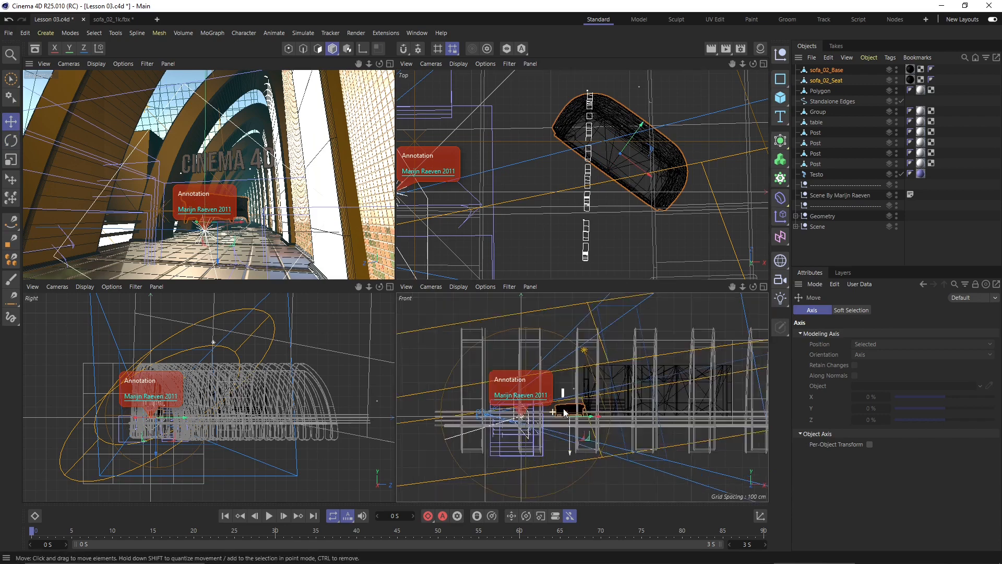
{"action": "key", "text": "s"}
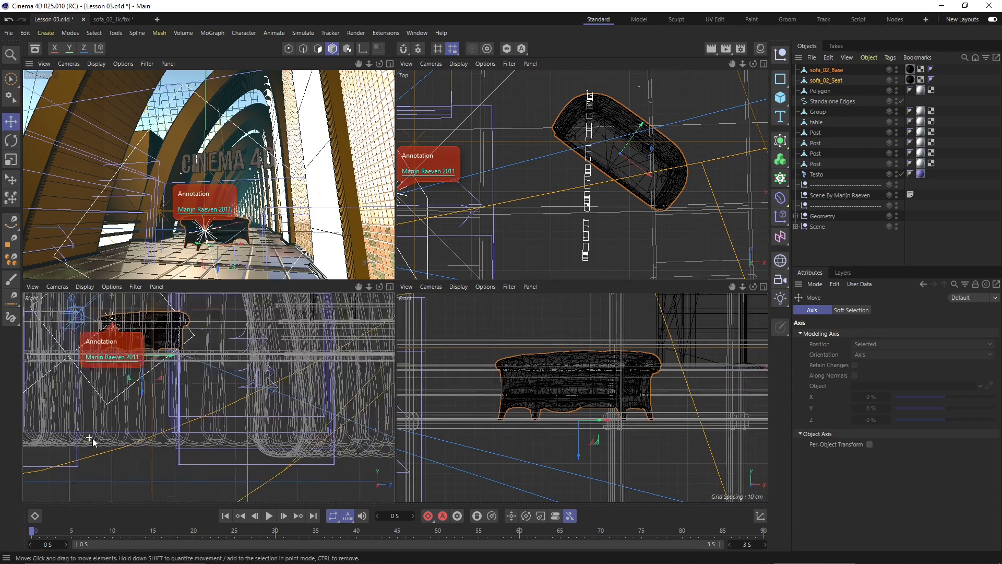
{"action": "scroll", "coordinate": [190, 388], "scroll_direction": "up", "scroll_amount": 2}
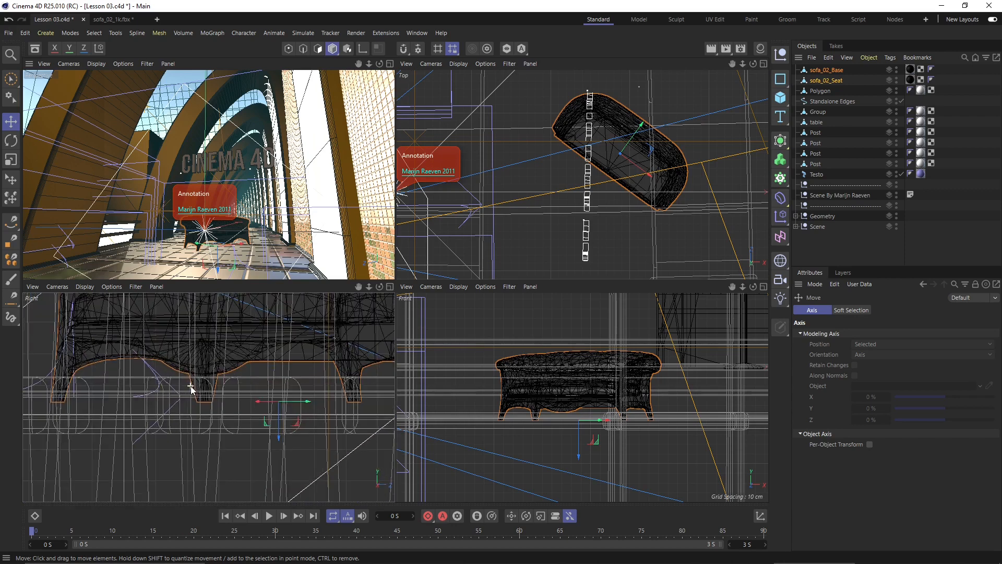
{"action": "left_click_drag", "start_coordinate": [285, 418], "coordinate": [306, 429]}
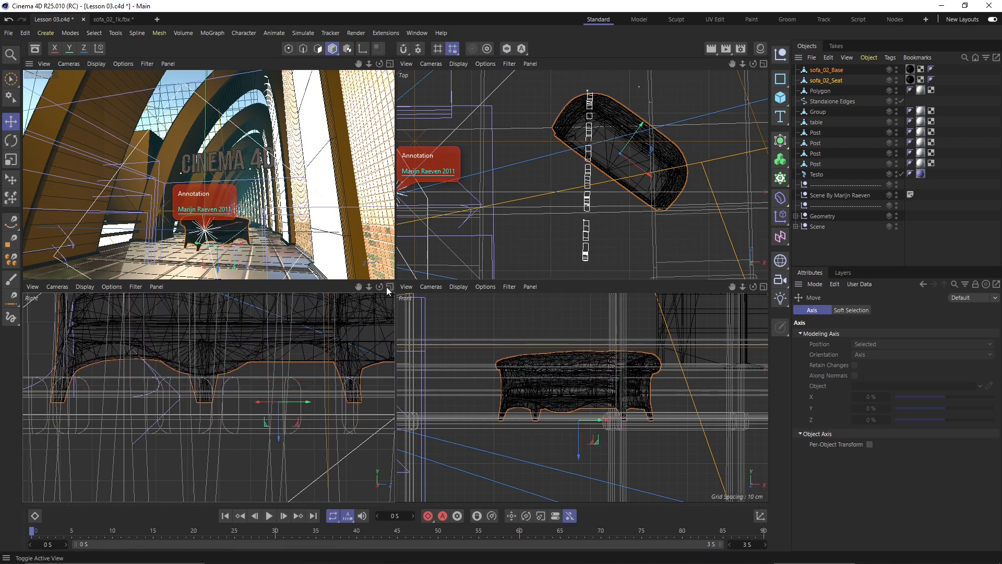
- Enlarge the Perspective view and select sofa_02_Base and sofa_02_Seat together
{"action": "left_click_drag", "start_coordinate": [394, 280], "coordinate": [491, 332]}
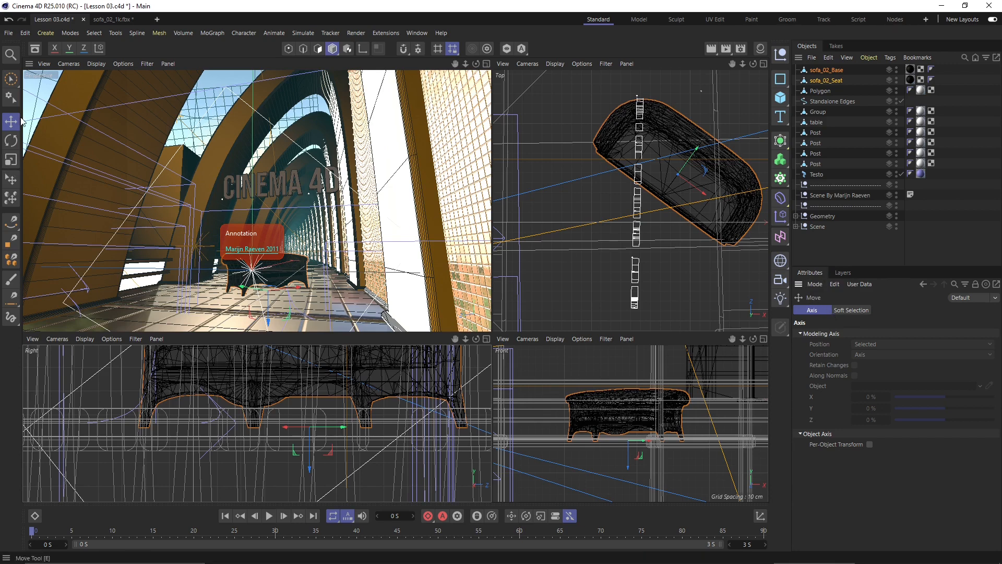
{"action": "left_click", "coordinate": [559, 124]}
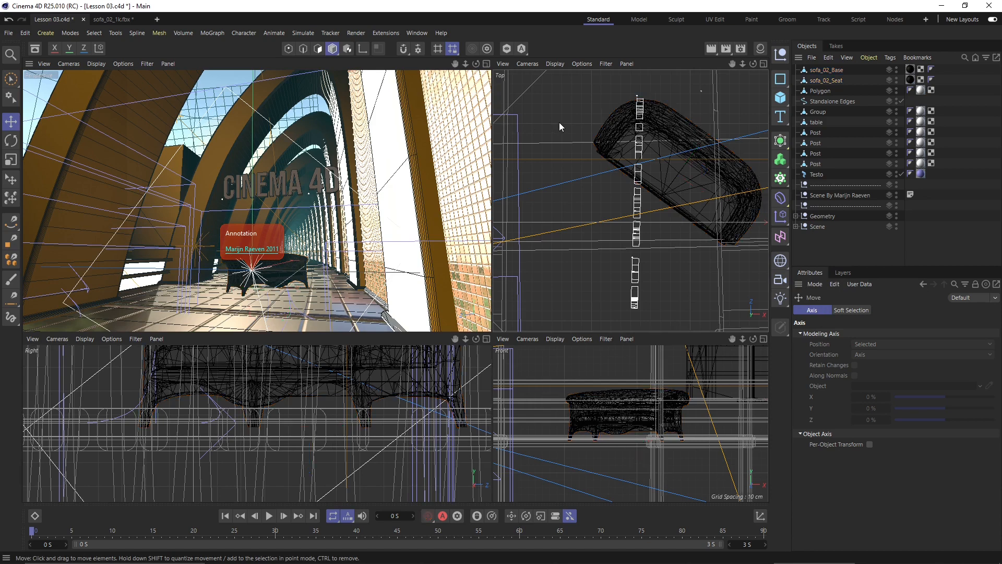
{"action": "left_click", "coordinate": [659, 125]}
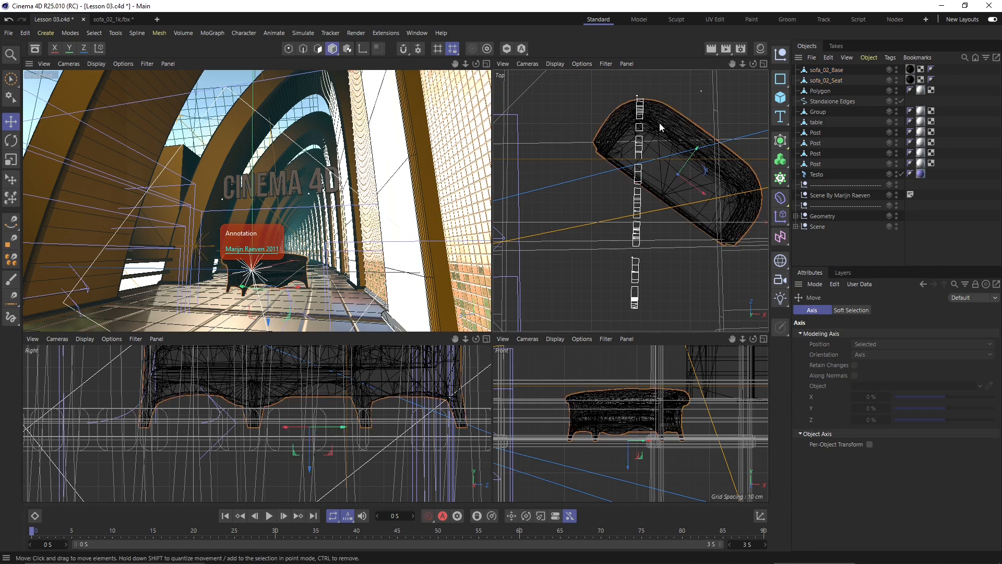
{"action": "left_click", "coordinate": [668, 183], "text": "shift"}
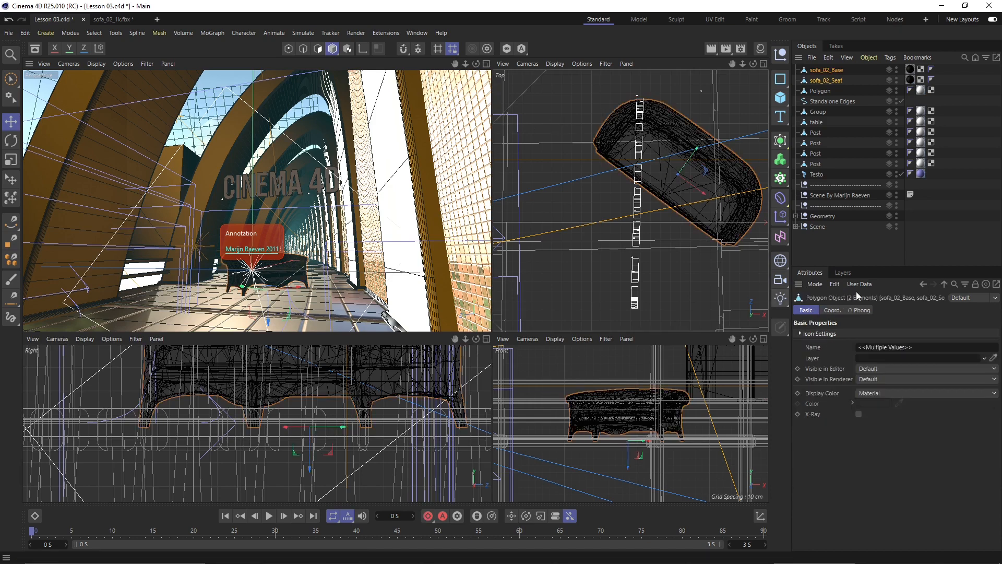
{"action": "left_click", "coordinate": [830, 72]}
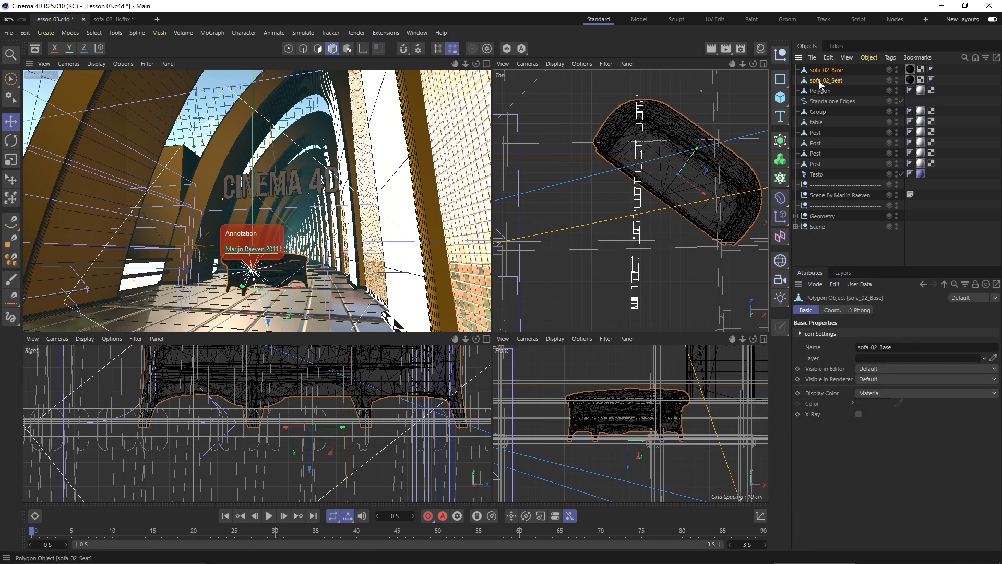
{"action": "left_click", "coordinate": [819, 80], "text": "ctrl"}
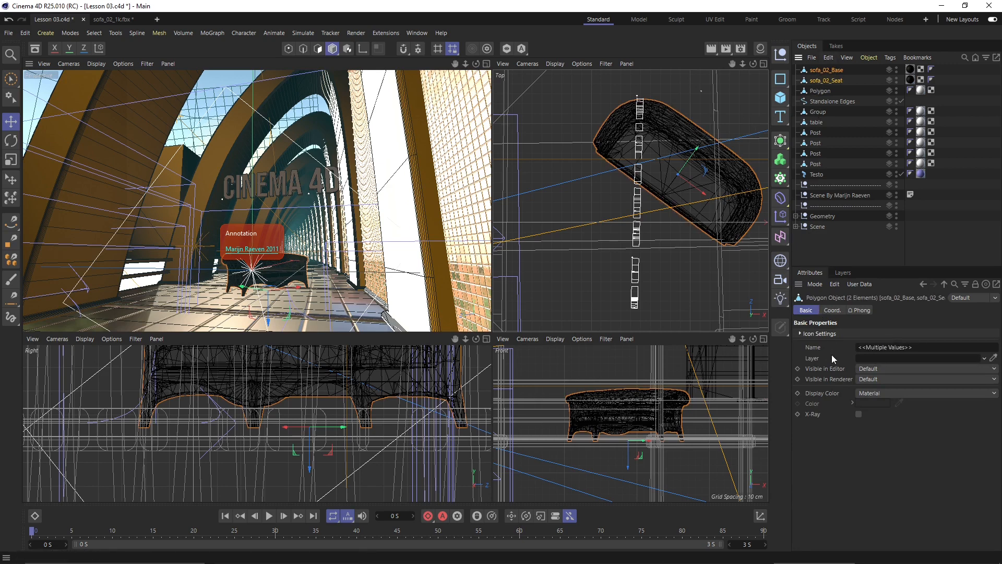
- Set the sofa's bank rotation to 16.176° in the Coord. attributes
{"action": "left_click", "coordinate": [831, 311]}
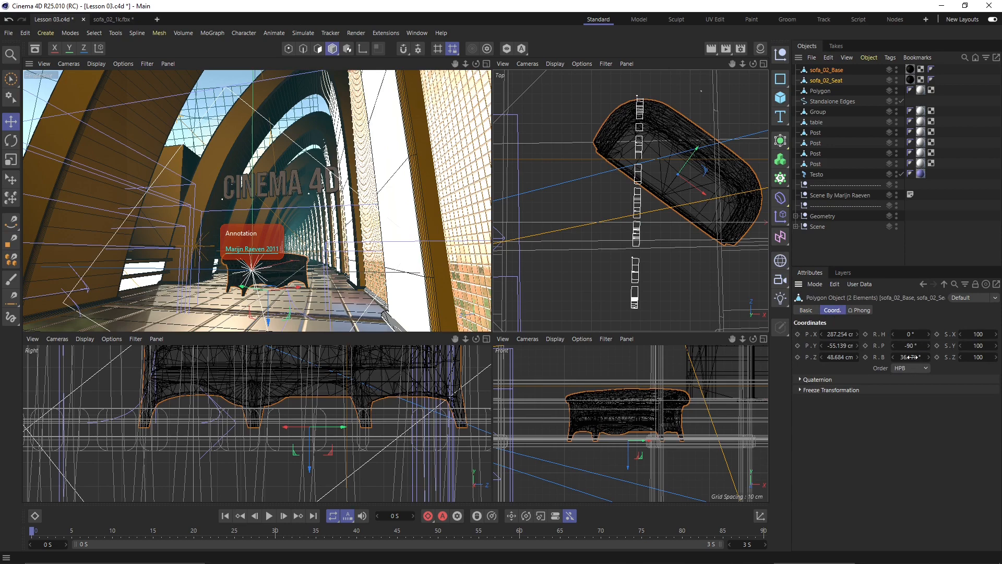
{"action": "mouse_move", "coordinate": [916, 359]}
{"action": "left_mouse_down"}
{"action": "mouse_move", "coordinate": [921, 368]}
{"action": "mouse_move", "coordinate": [911, 358]}
{"action": "left_mouse_up"}
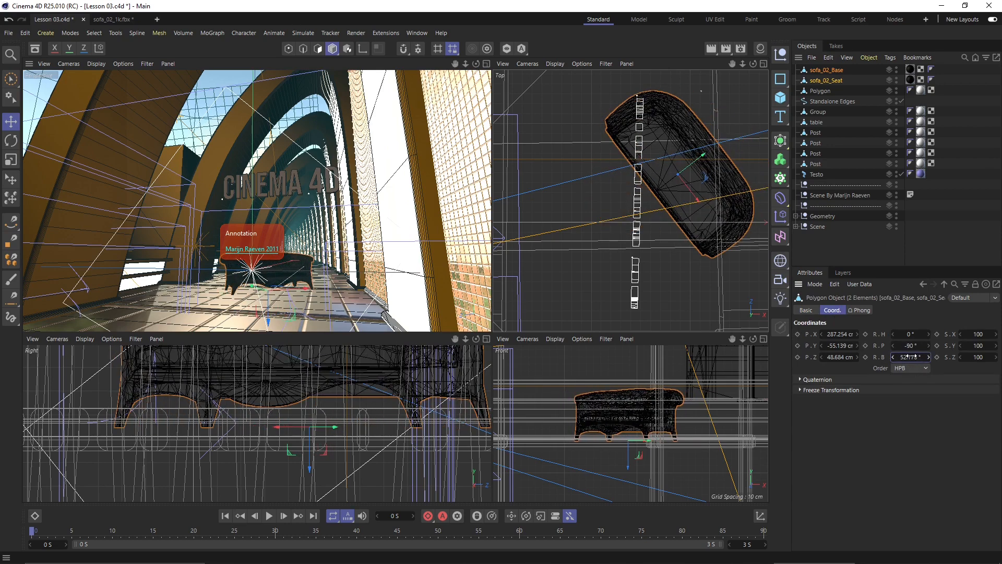
{"action": "left_click", "coordinate": [910, 358]}
{"action": "left_click", "coordinate": [898, 357]}
{"action": "left_click", "coordinate": [928, 358]}
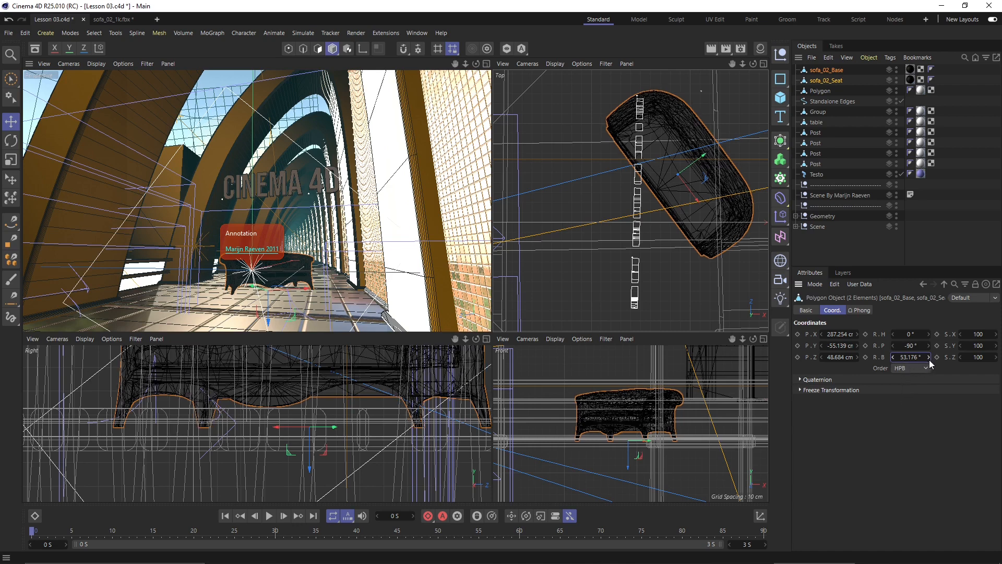
{"action": "left_click", "coordinate": [928, 358]}
{"action": "left_click", "coordinate": [928, 358]}
{"action": "left_click", "coordinate": [929, 358]}
{"action": "left_click", "coordinate": [928, 358]}
{"action": "left_click", "coordinate": [893, 357]}
{"action": "left_click", "coordinate": [893, 357]}
{"action": "left_click", "coordinate": [894, 357]}
{"action": "left_click", "coordinate": [893, 357]}
{"action": "left_click", "coordinate": [893, 357]}
{"action": "left_click", "coordinate": [894, 357]}
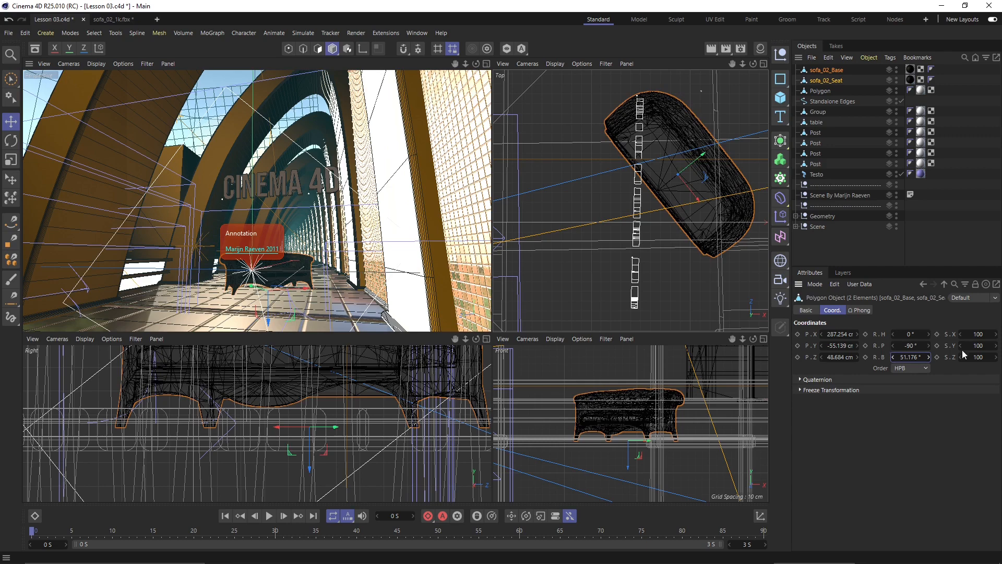
{"action": "left_click_drag", "start_coordinate": [929, 359], "coordinate": [888, 382]}
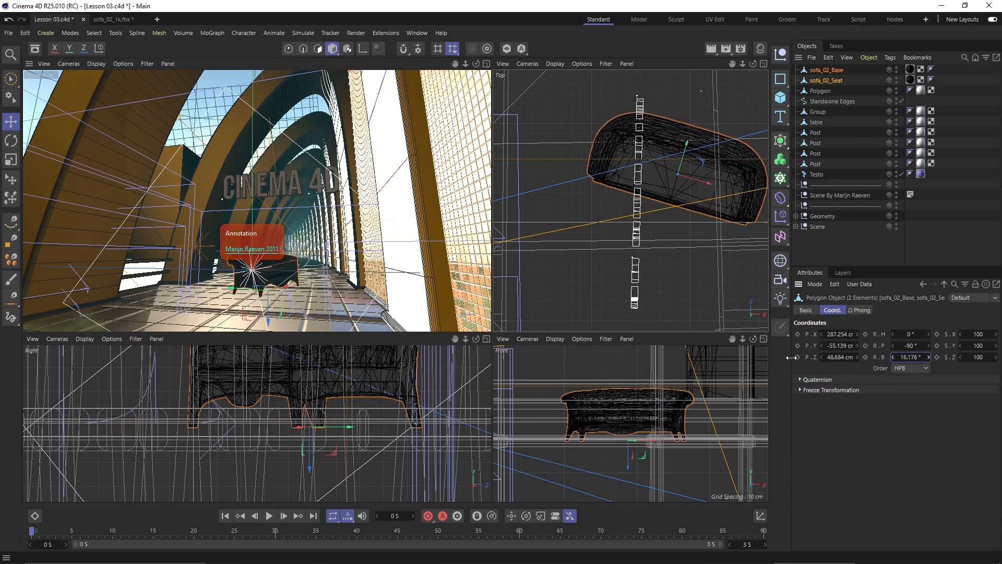
- Shift the sofa's position and scrub its scale values down
{"action": "left_click_drag", "start_coordinate": [848, 357], "coordinate": [828, 335]}
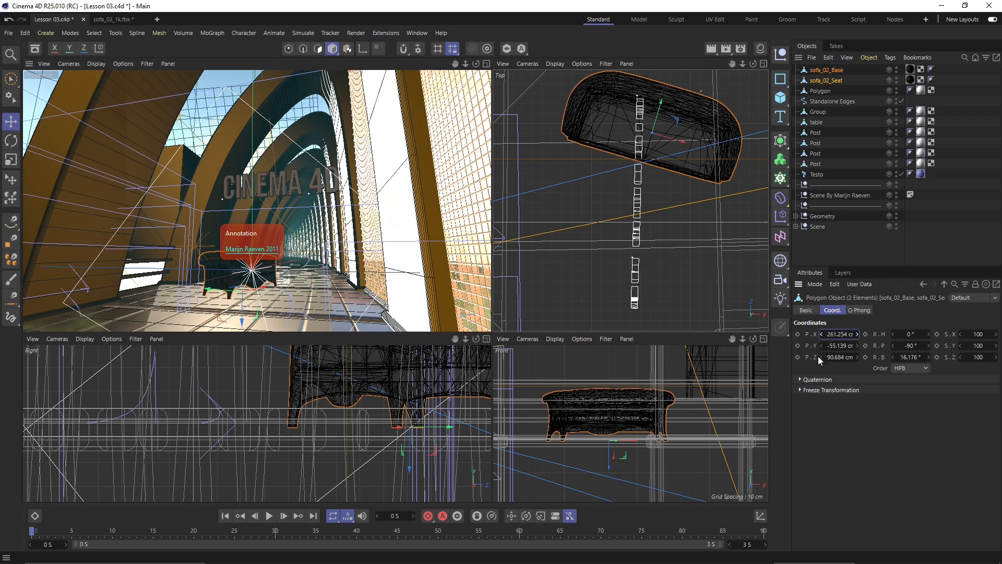
{"action": "scroll", "coordinate": [657, 176], "scroll_direction": "up", "scroll_amount": 5}
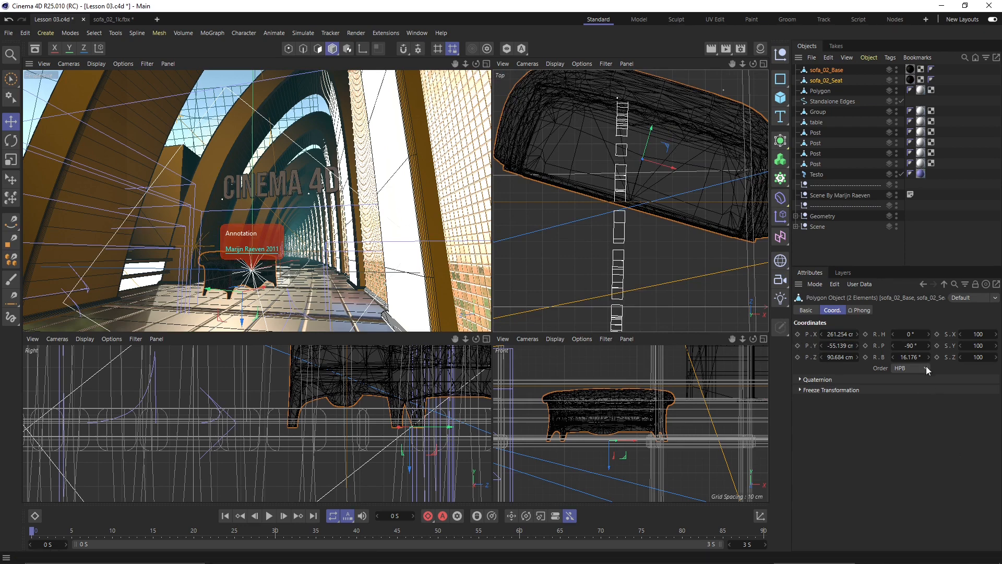
{"action": "left_click_drag", "start_coordinate": [967, 336], "coordinate": [951, 392]}
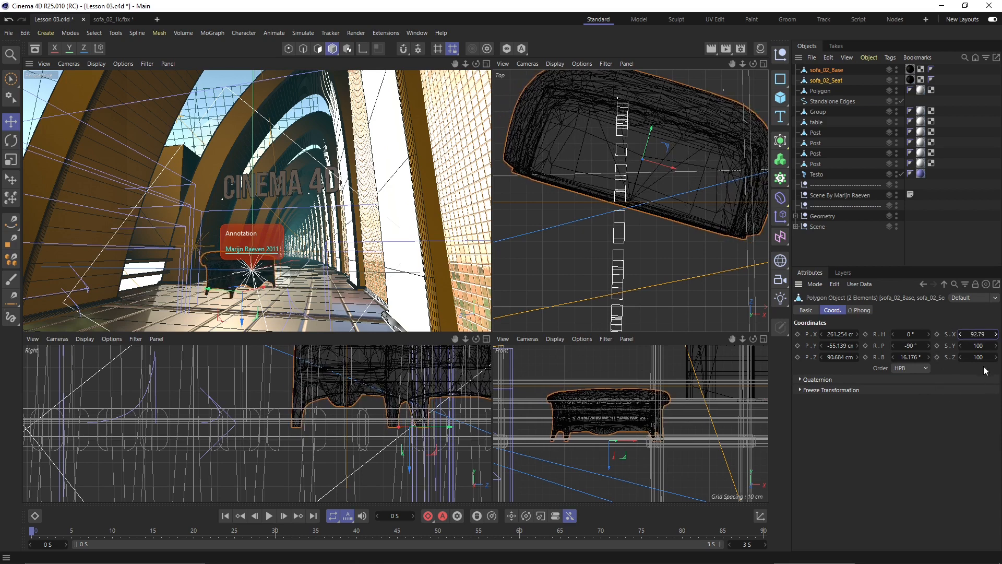
{"action": "left_click_drag", "start_coordinate": [984, 346], "coordinate": [720, 373]}
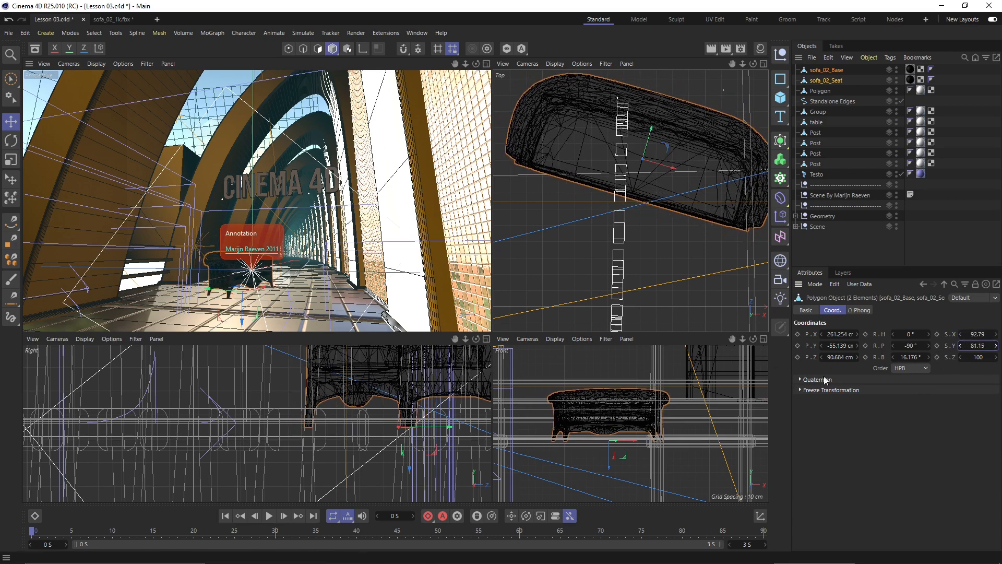
{"action": "left_click_drag", "start_coordinate": [981, 358], "coordinate": [373, 385]}
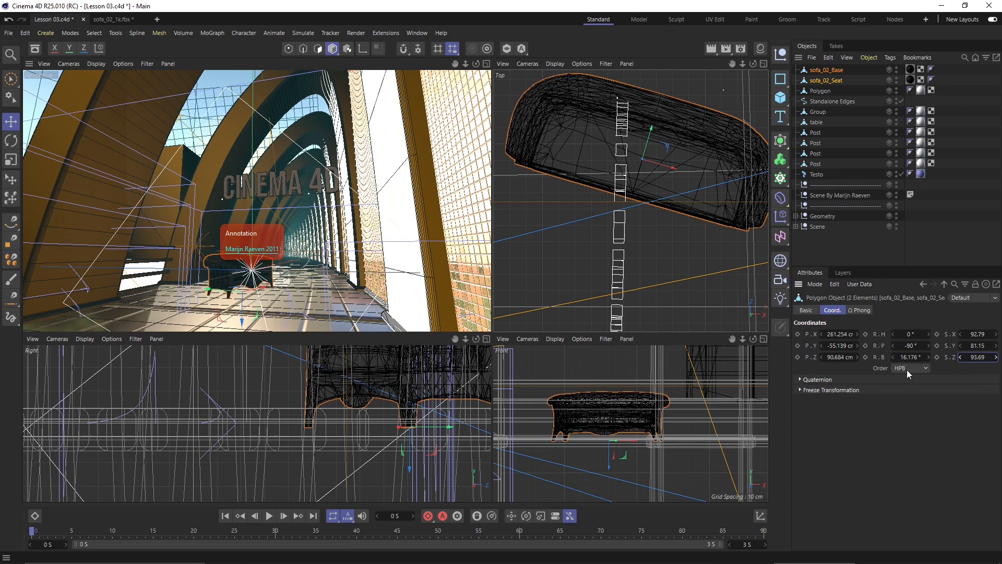
- Set the sofa's X, Y and Z scale to exactly 90
{"action": "double_click", "coordinate": [977, 334]}
{"action": "type", "text": "90"}
{"action": "double_click", "coordinate": [977, 345]}
{"action": "type", "text": "90"}
{"action": "double_click", "coordinate": [977, 357]}
{"action": "type", "text": "90"}
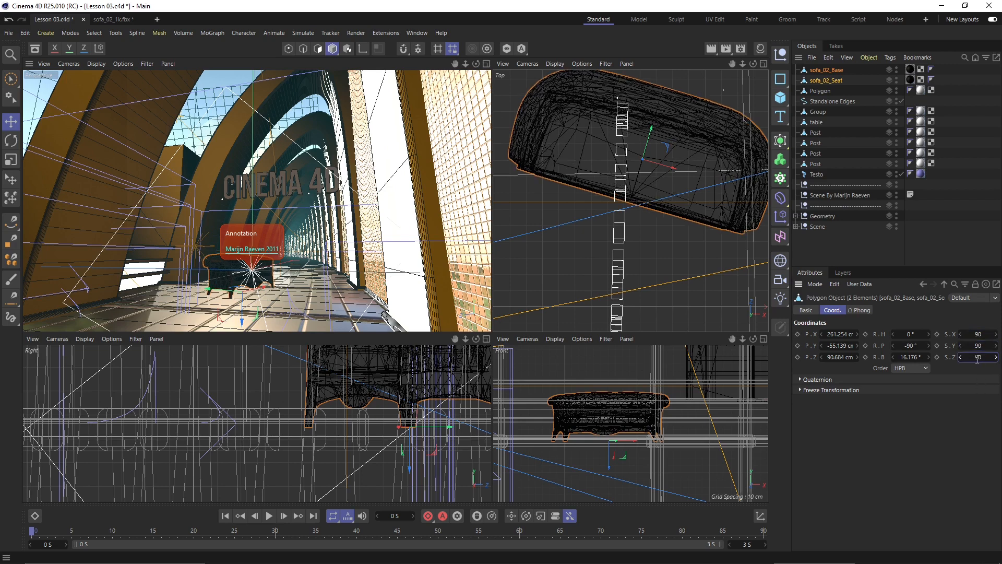
{"action": "double_click", "coordinate": [978, 345]}
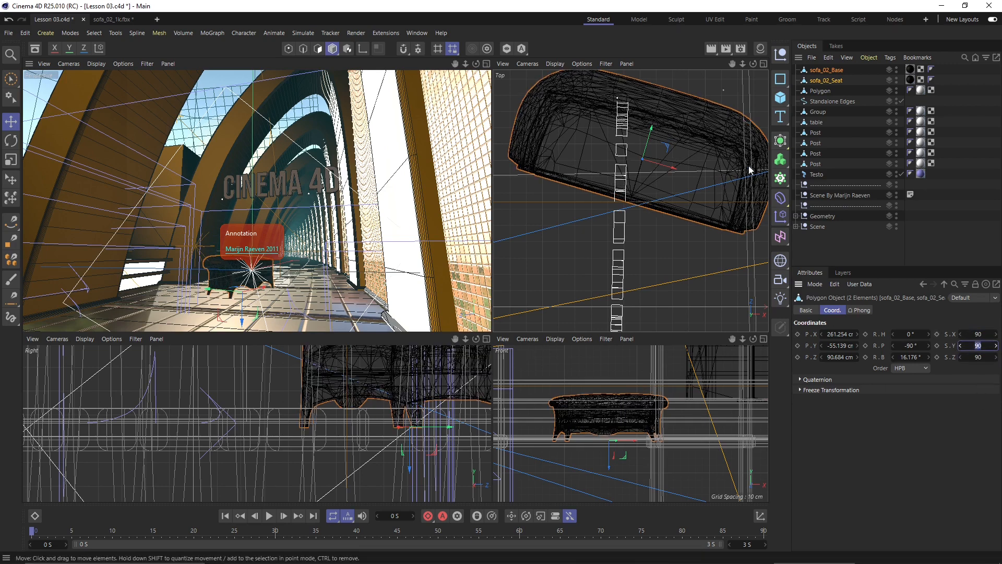
{"action": "left_click", "coordinate": [985, 406]}
{"action": "left_click", "coordinate": [857, 312]}
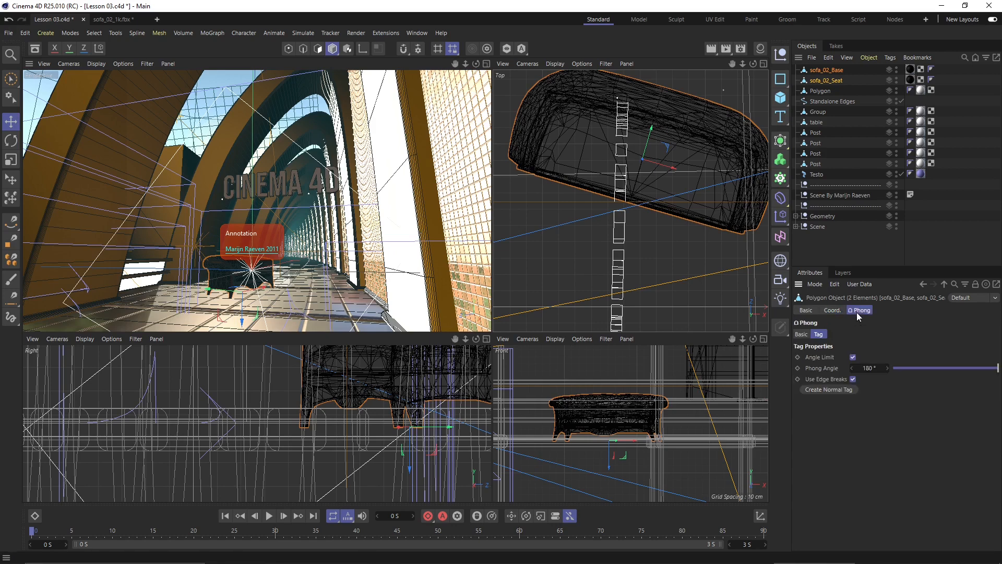
{"action": "left_click", "coordinate": [805, 312]}
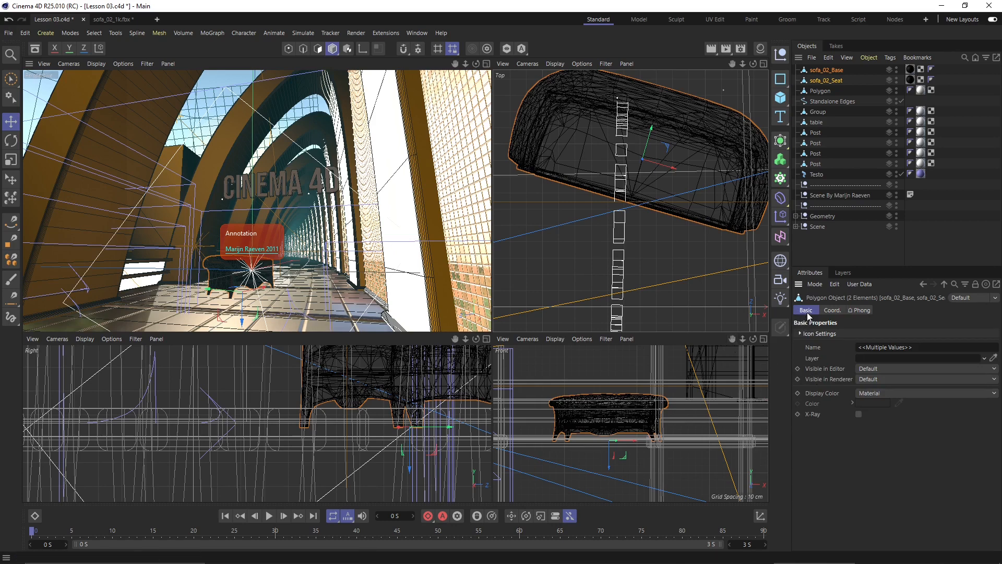
{"action": "key", "text": "r"}
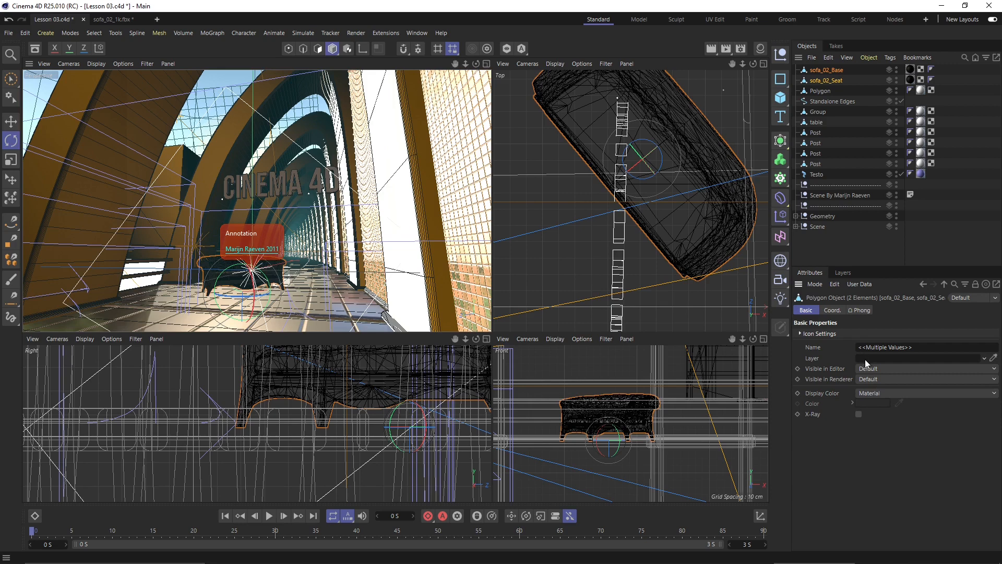
{"action": "left_click", "coordinate": [874, 347]}
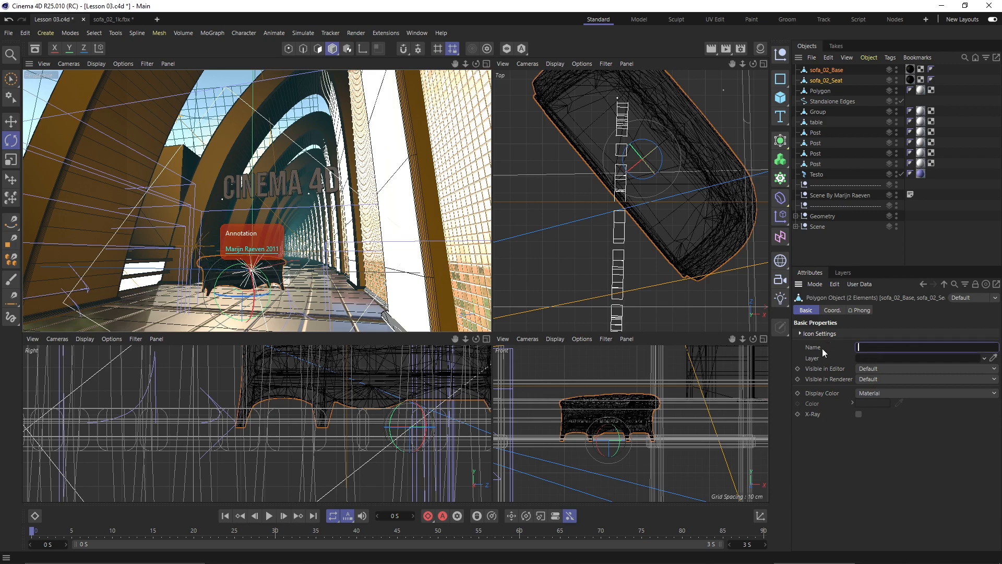
- Rename sofa_02_Base to sofa_Base and sofa_02_Seat to sofa_Seat in the Attributes Name field
{"action": "key", "text": "Escape"}
{"action": "left_click", "coordinate": [829, 70]}
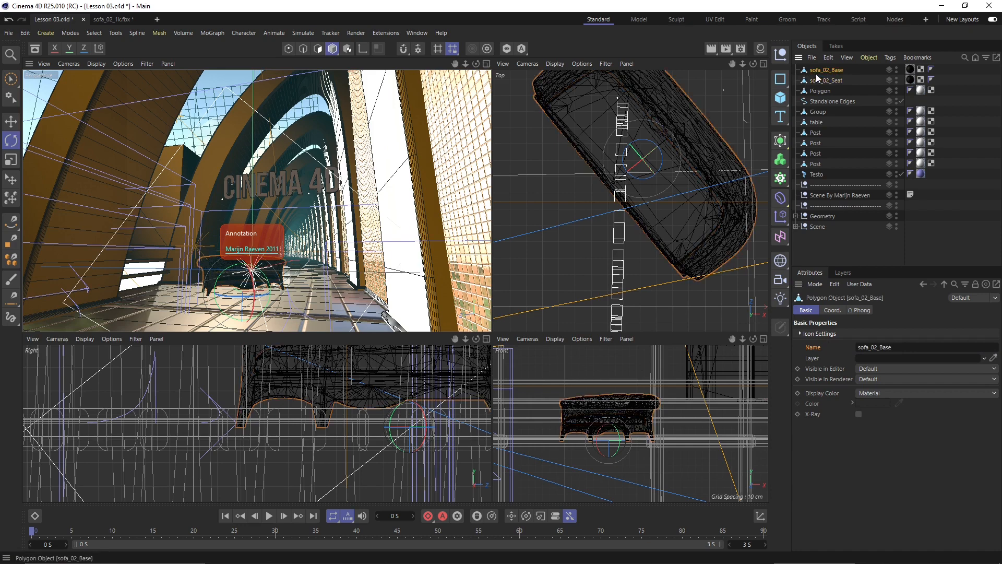
{"action": "left_click", "coordinate": [880, 347]}
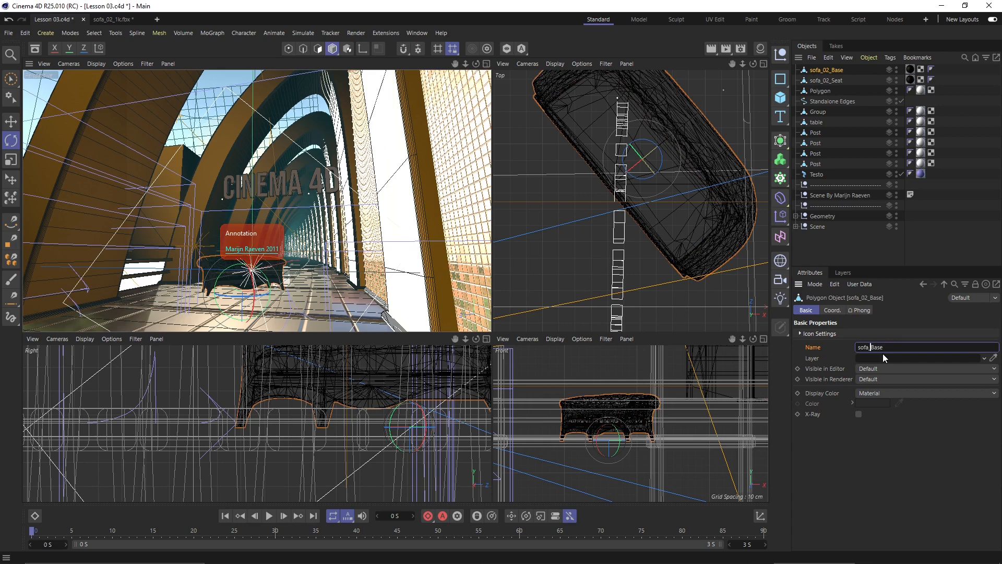
{"action": "left_click", "coordinate": [824, 81]}
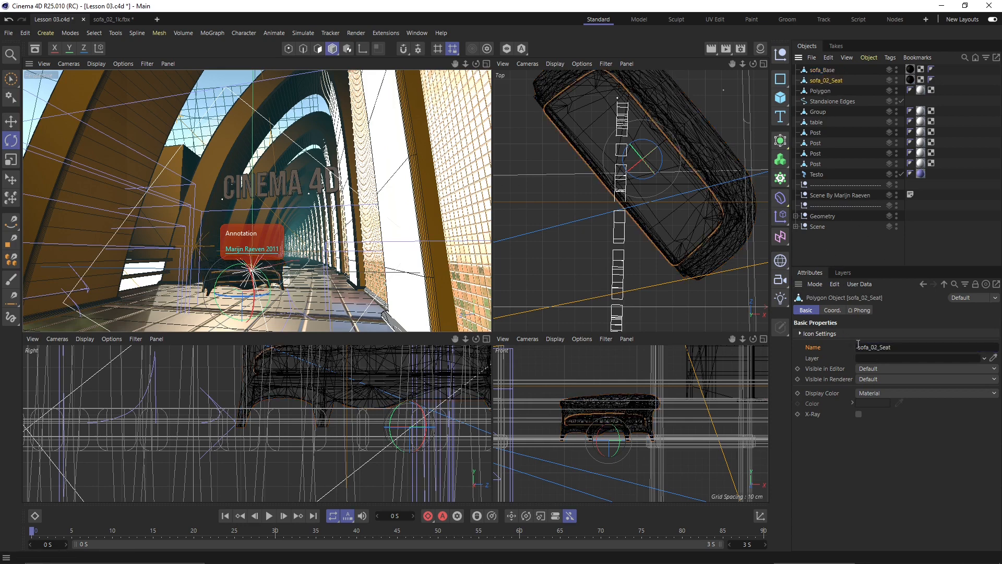
{"action": "left_click", "coordinate": [876, 347]}
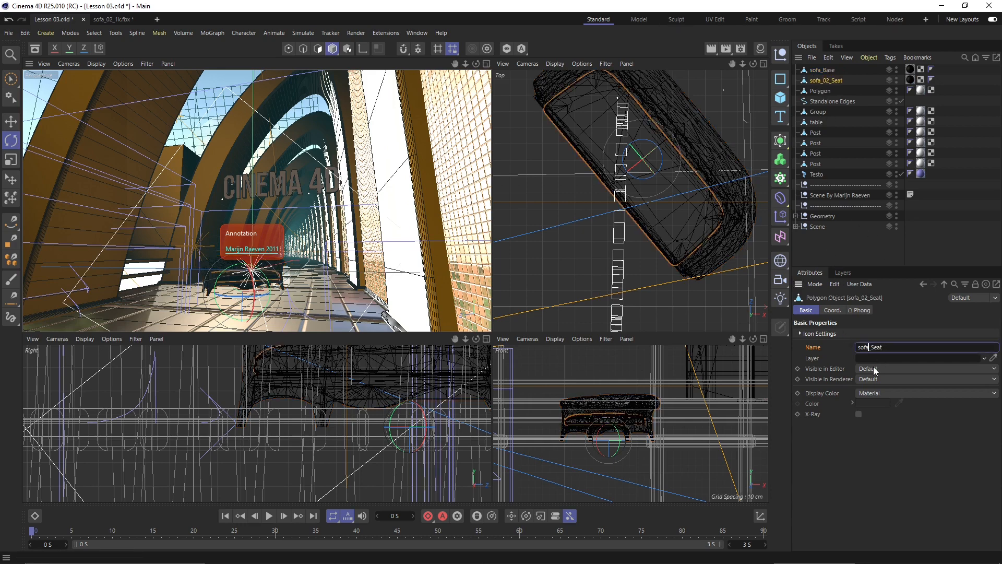
{"action": "left_click", "coordinate": [824, 80]}
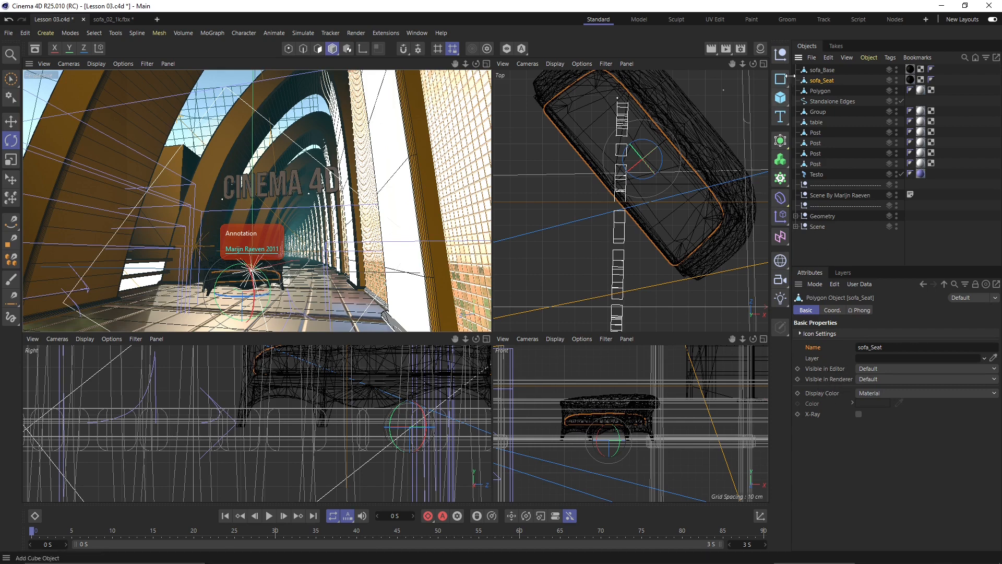
- With sofa_Base and sofa_Seat selected, set Visible in Renderer to Off
{"action": "left_click", "coordinate": [834, 69], "text": "ctrl"}
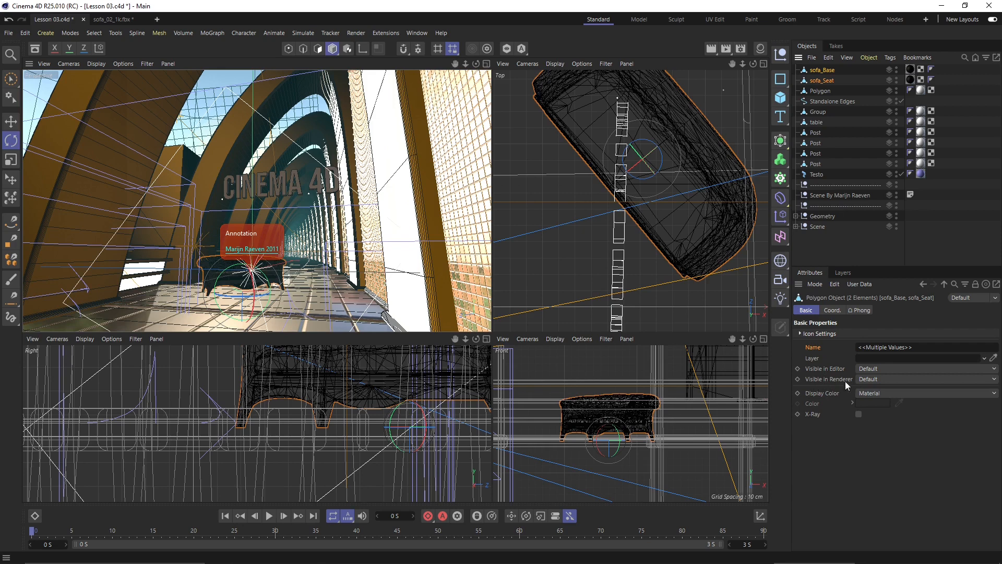
{"action": "left_click", "coordinate": [868, 378]}
{"action": "left_click", "coordinate": [875, 411]}
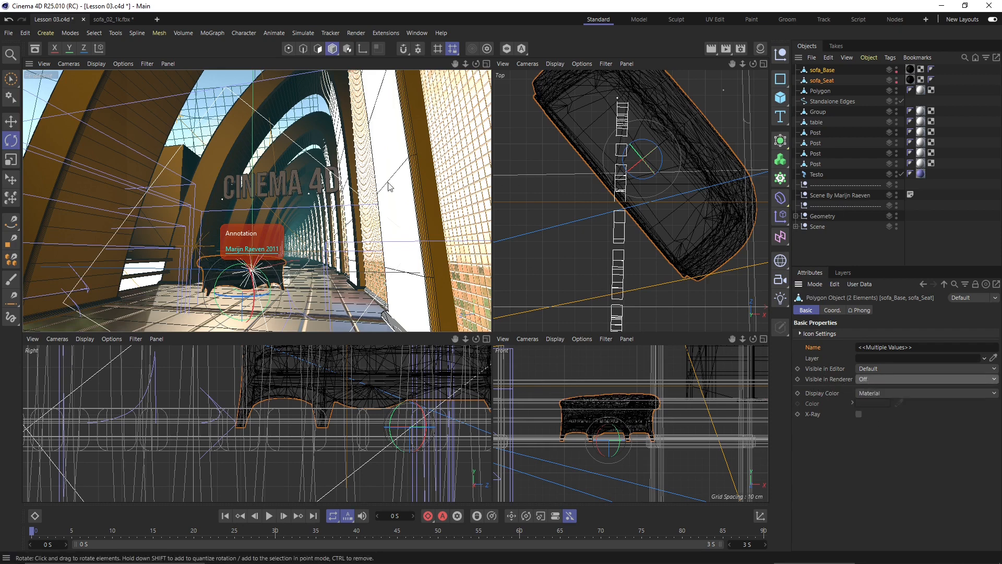
- Run a Render View preview of the hallway without the sofa, then stop it
{"action": "left_click", "coordinate": [212, 75]}
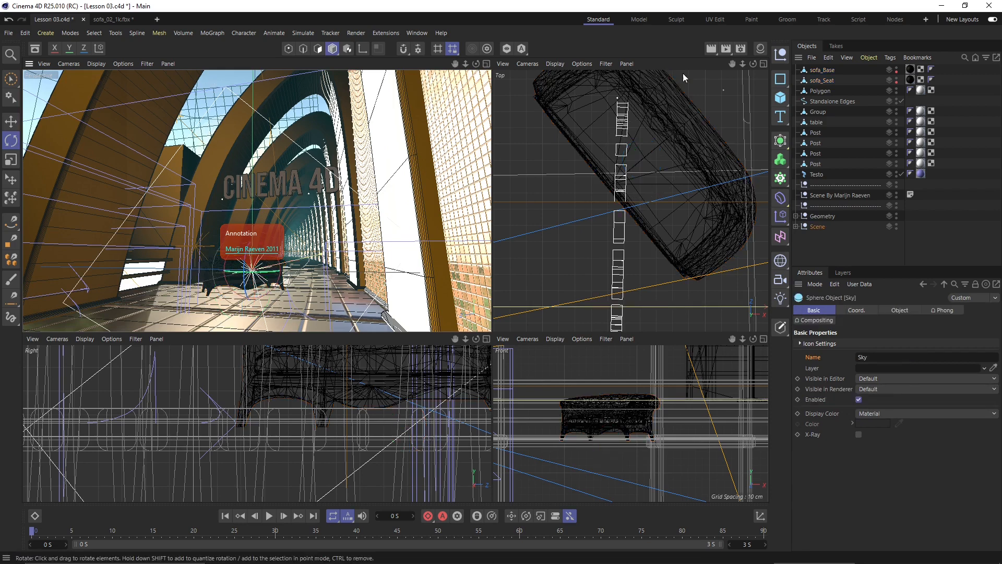
{"action": "left_click", "coordinate": [712, 50]}
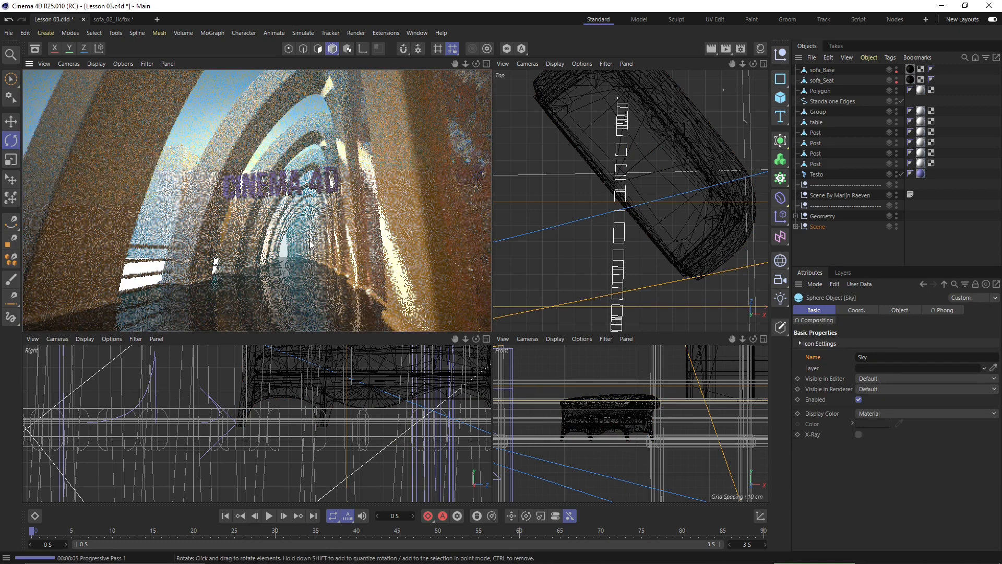
{"action": "left_click", "coordinate": [206, 98]}
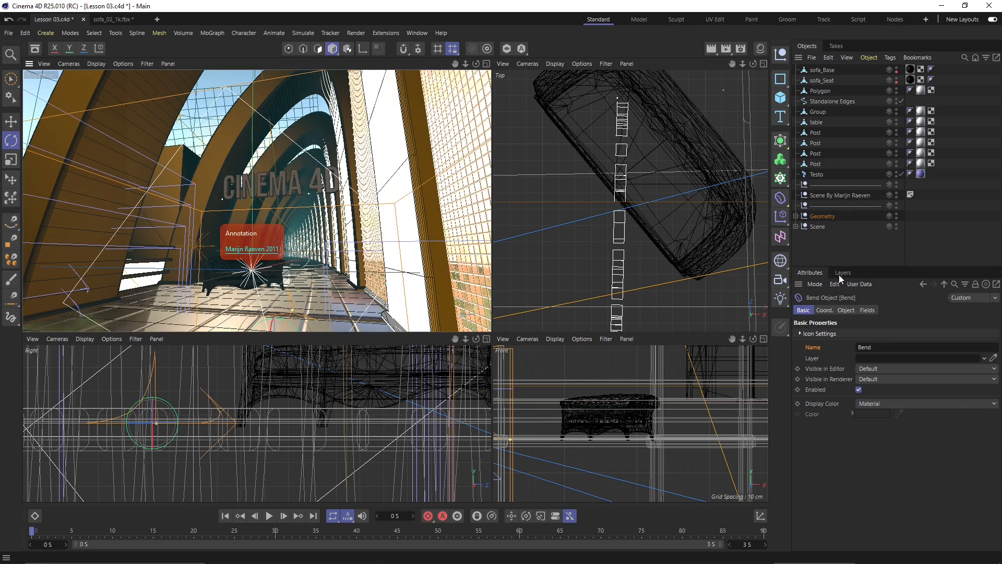
- Select both sofa parts and reset their render visibility dots to default
{"action": "left_click", "coordinate": [830, 70]}
{"action": "left_click", "coordinate": [829, 80], "text": "ctrl"}
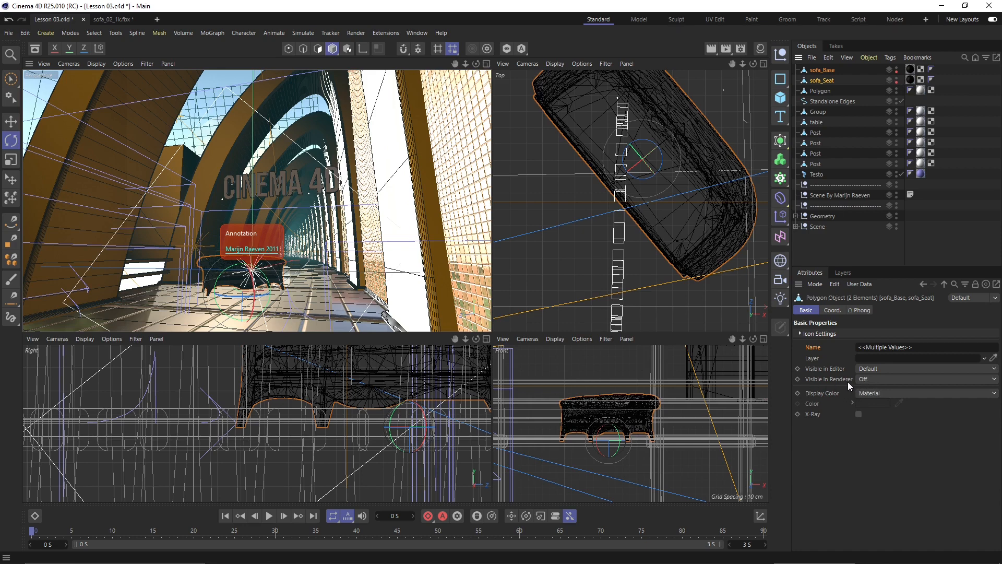
{"action": "left_click", "coordinate": [897, 74]}
{"action": "left_click", "coordinate": [897, 83]}
- Set both sofa parts' editor dots to red, then preview a render showing the sofa
{"action": "left_click", "coordinate": [897, 78]}
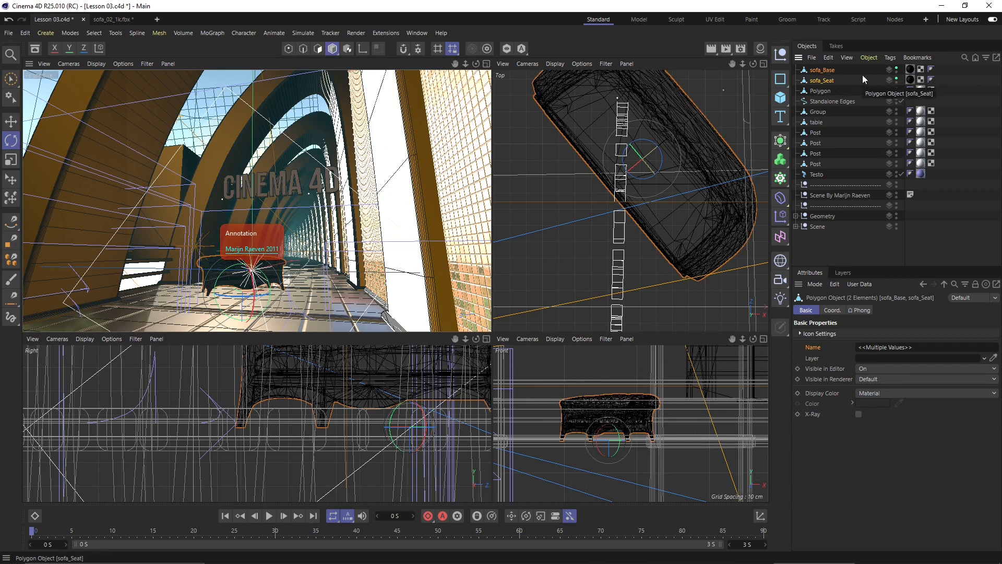
{"action": "left_click", "coordinate": [897, 69]}
{"action": "left_click", "coordinate": [897, 69]}
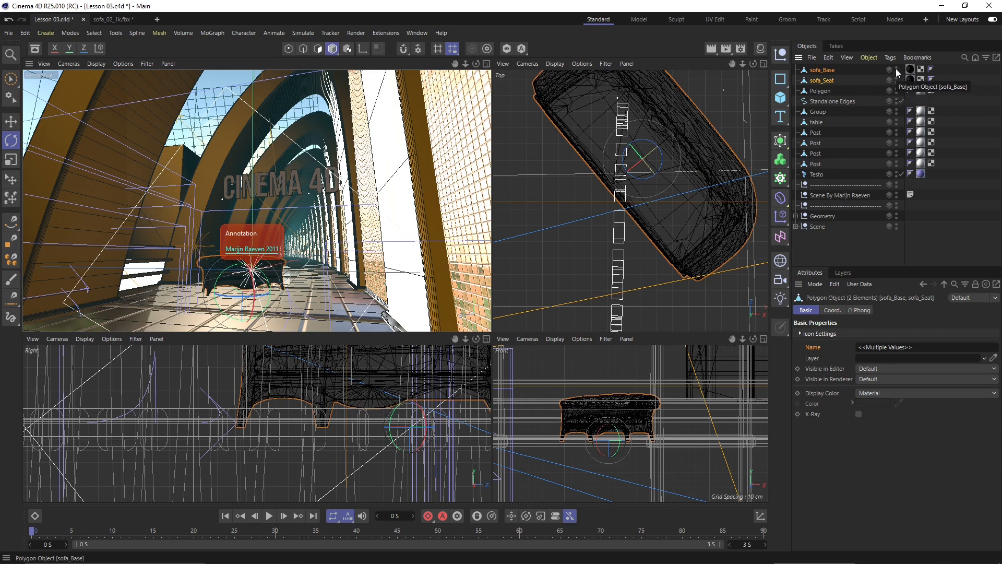
{"action": "left_click", "coordinate": [896, 68]}
{"action": "left_click", "coordinate": [896, 68]}
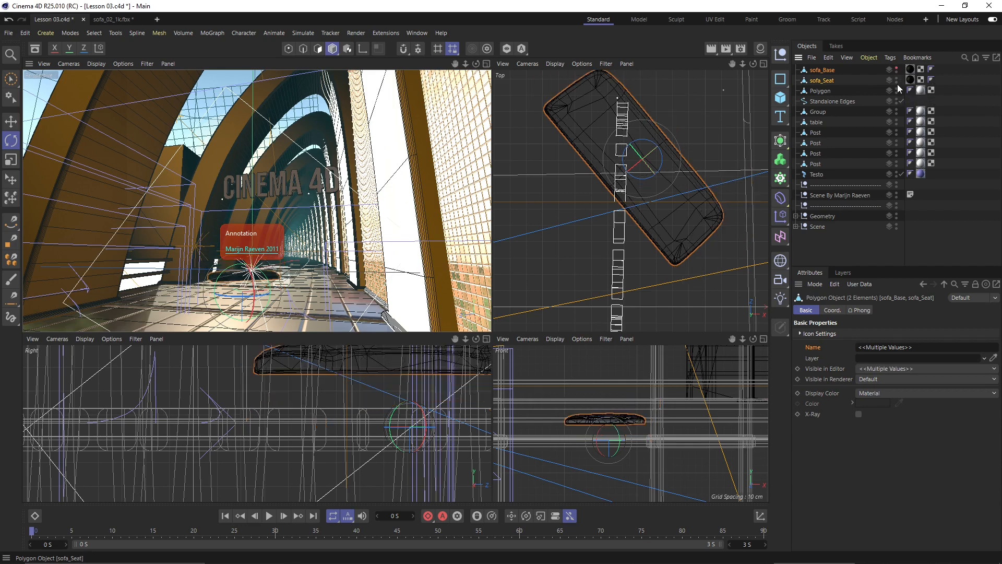
{"action": "left_click", "coordinate": [896, 79]}
{"action": "left_click", "coordinate": [896, 79]}
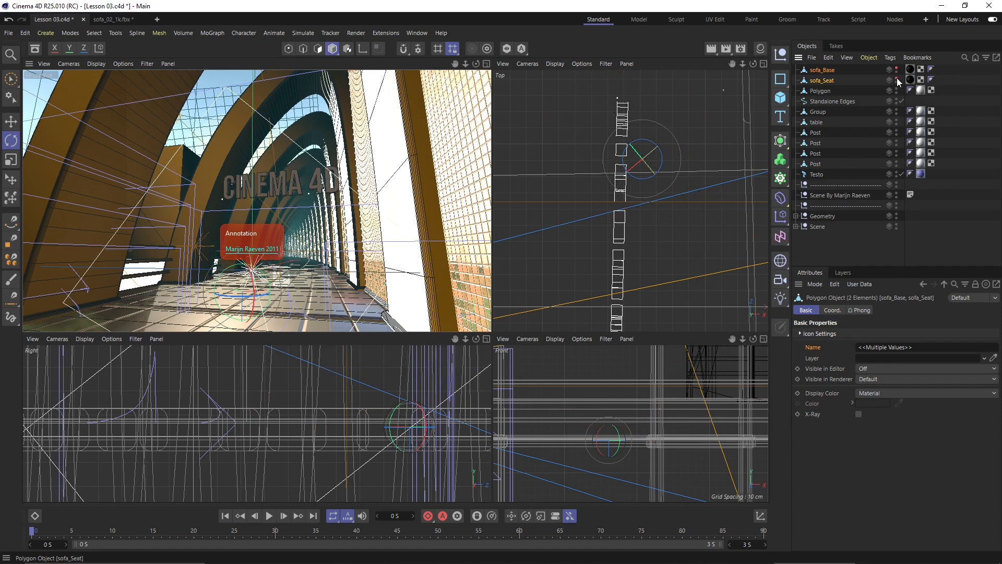
{"action": "left_click", "coordinate": [217, 80]}
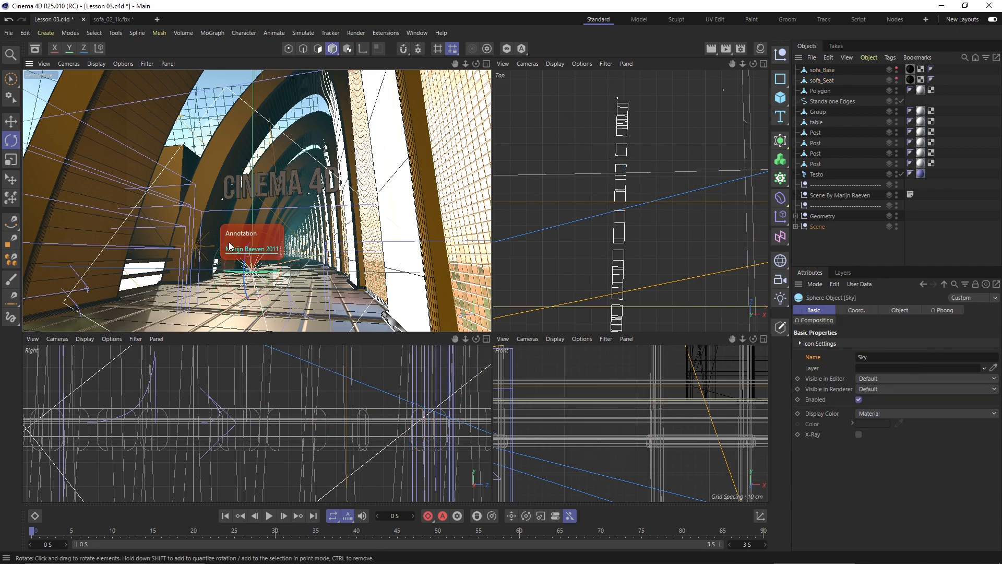
{"action": "left_click", "coordinate": [711, 48]}
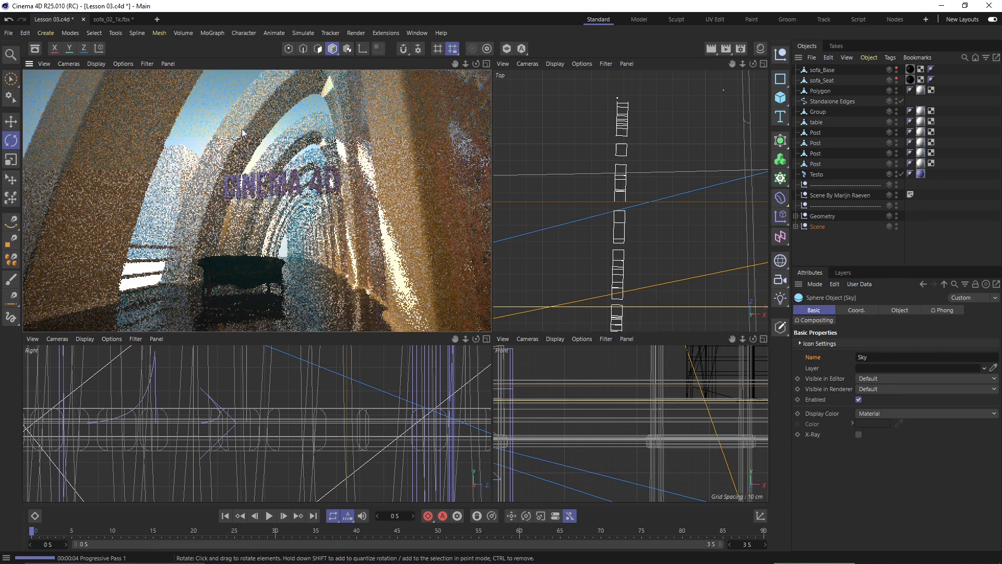
- Stop the preview render and show both sofa parts in the viewports again
{"action": "left_click", "coordinate": [233, 85]}
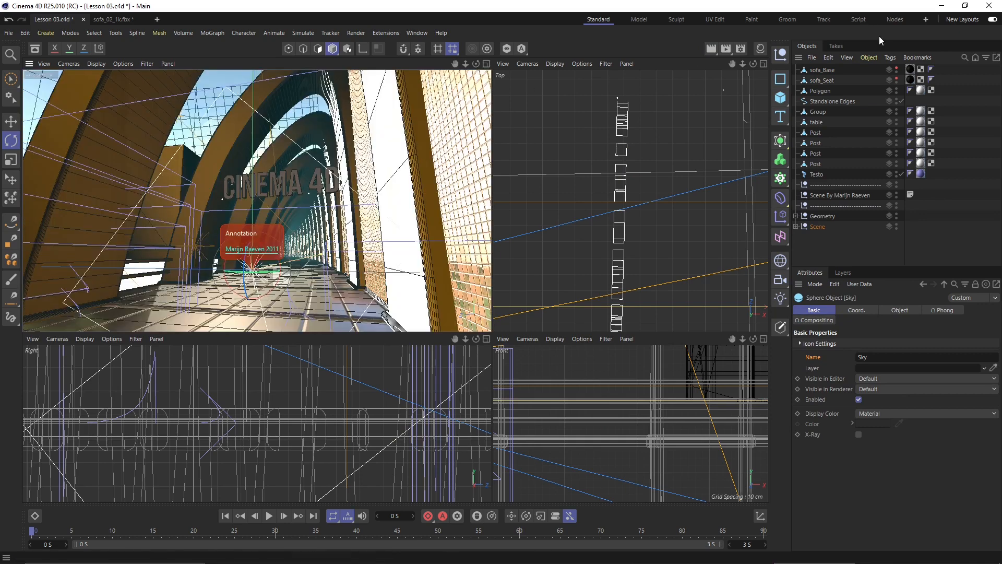
{"action": "left_click", "coordinate": [897, 68]}
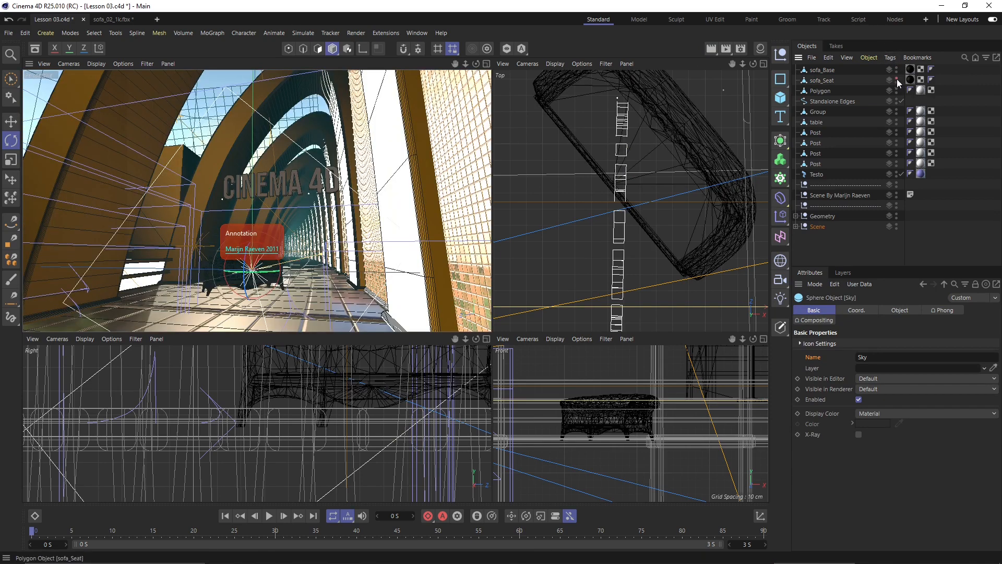
{"action": "left_click", "coordinate": [898, 77]}
{"action": "left_click", "coordinate": [900, 78]}
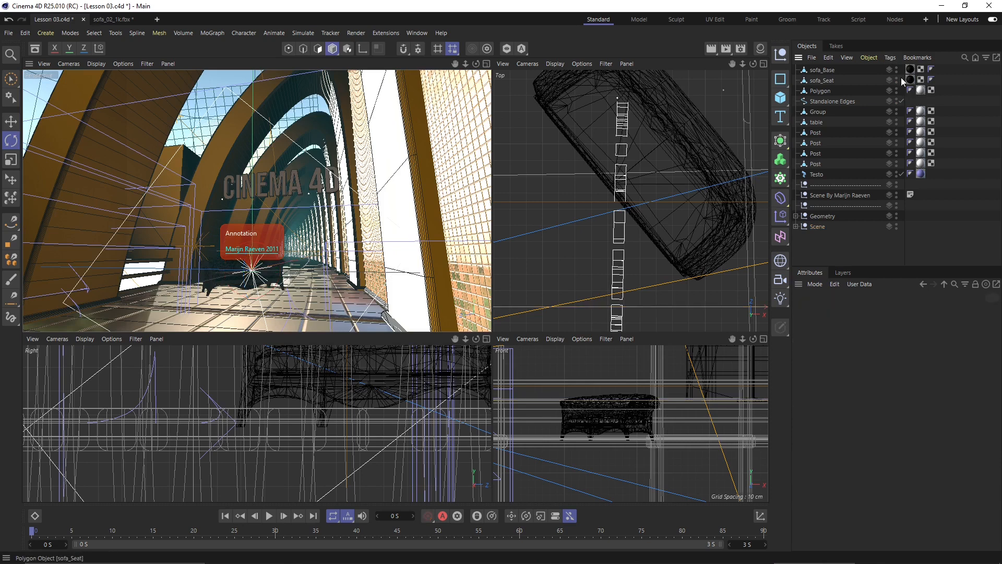
- Set Visible in Editor and Visible in Renderer to Off for sofa_Base and sofa_Seat
{"action": "left_click", "coordinate": [827, 70]}
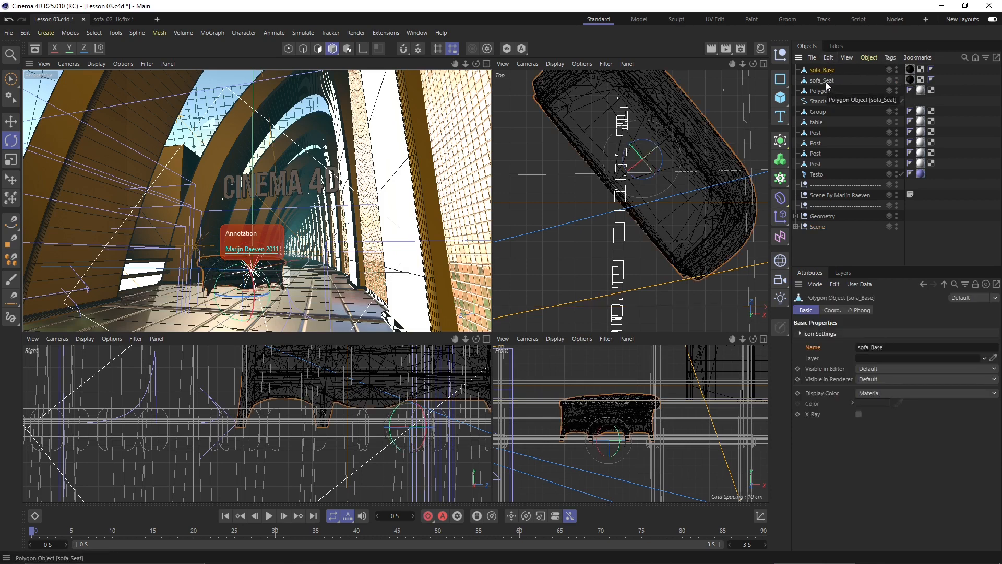
{"action": "left_click", "coordinate": [822, 80], "text": "ctrl"}
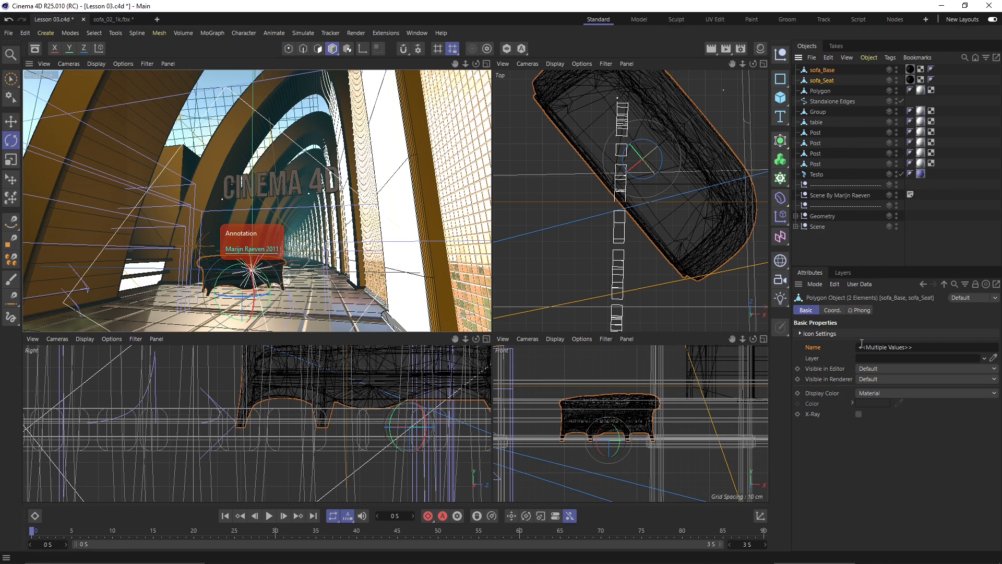
{"action": "left_click", "coordinate": [877, 369]}
{"action": "left_click", "coordinate": [880, 403]}
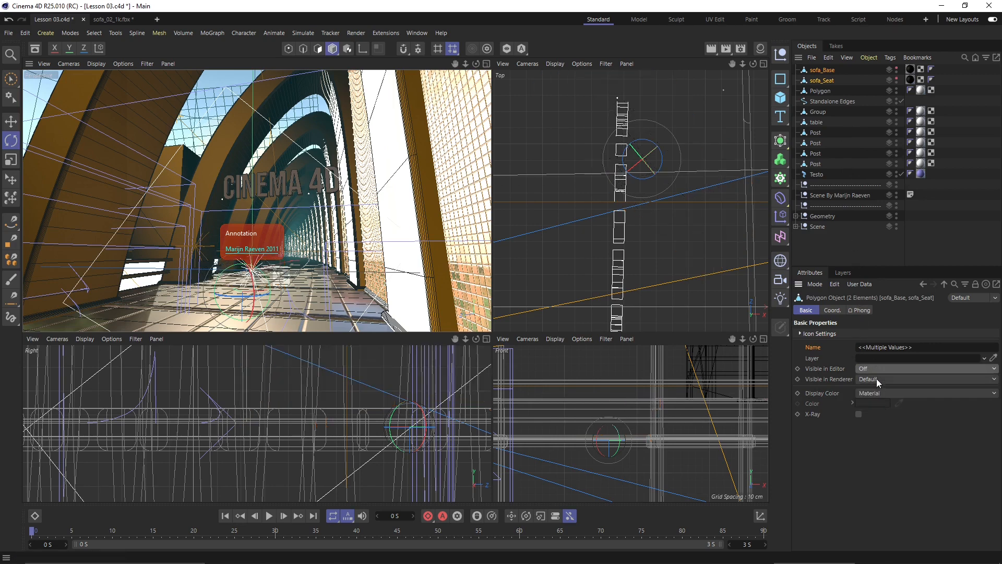
{"action": "left_click", "coordinate": [876, 378]}
{"action": "left_click", "coordinate": [879, 412]}
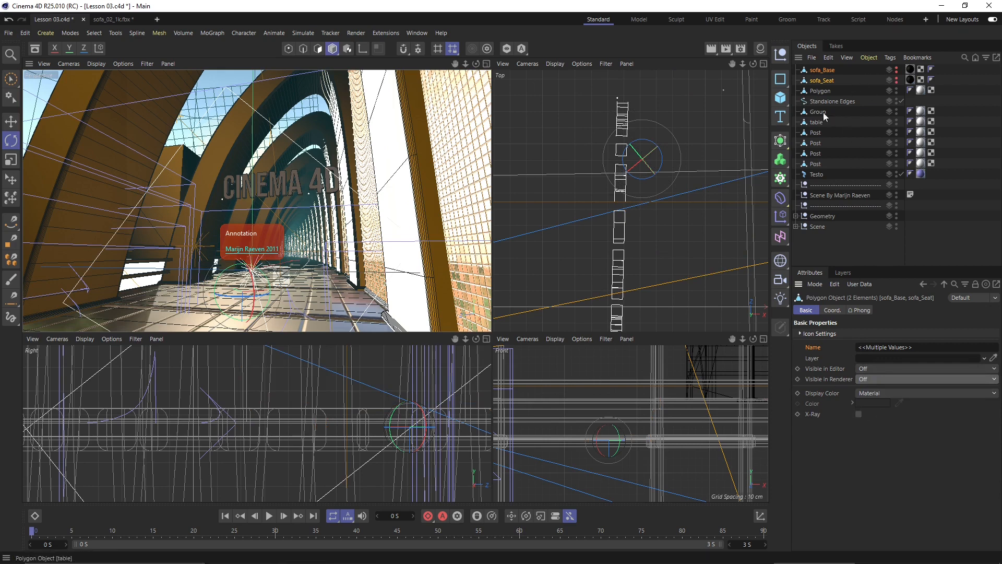
- Uncheck Enabled on the Testo text object to disable it
{"action": "left_click", "coordinate": [820, 175]}
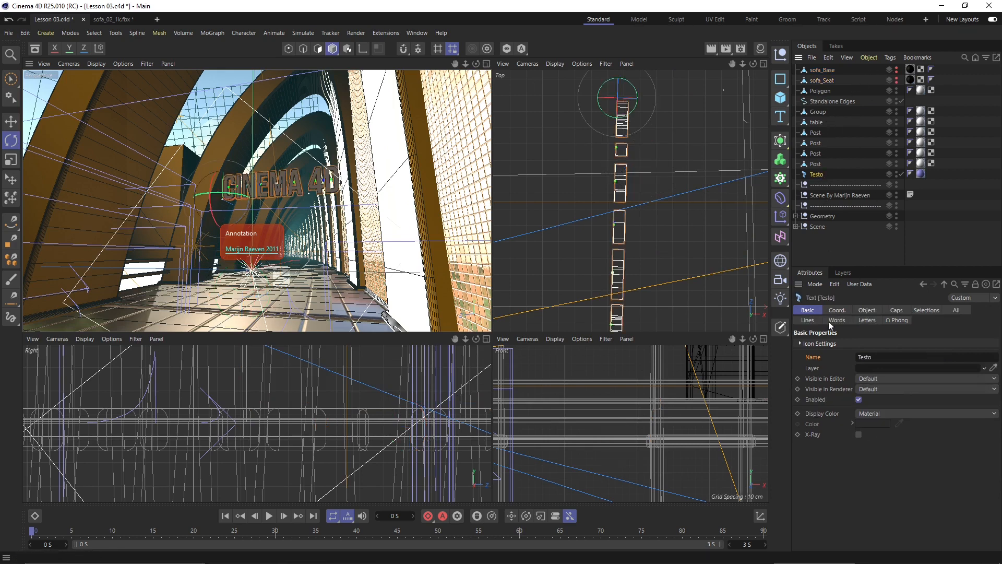
{"action": "left_click", "coordinate": [858, 399]}
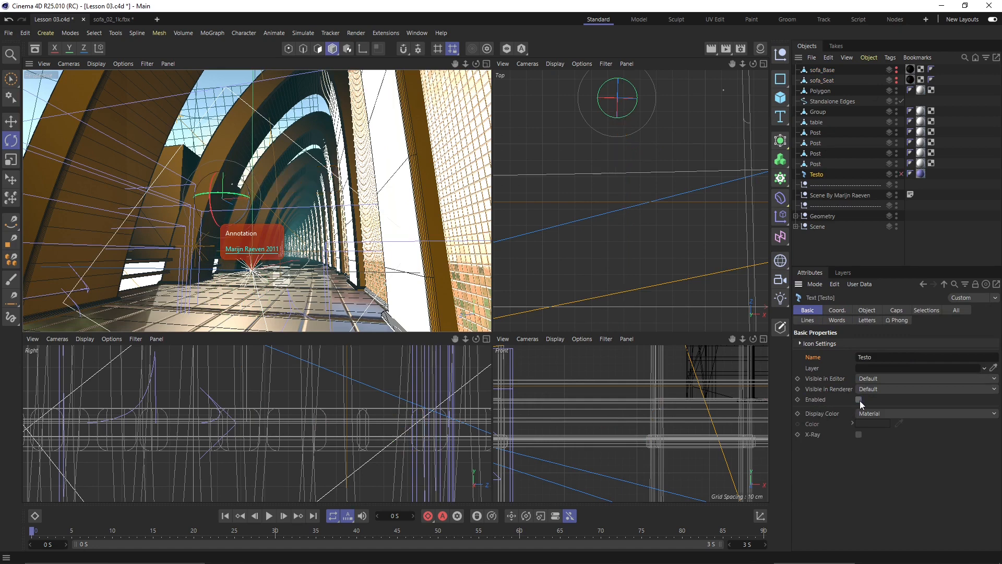
{"action": "left_click", "coordinate": [858, 399]}
{"action": "left_click", "coordinate": [858, 399]}
{"action": "left_click", "coordinate": [223, 94]}
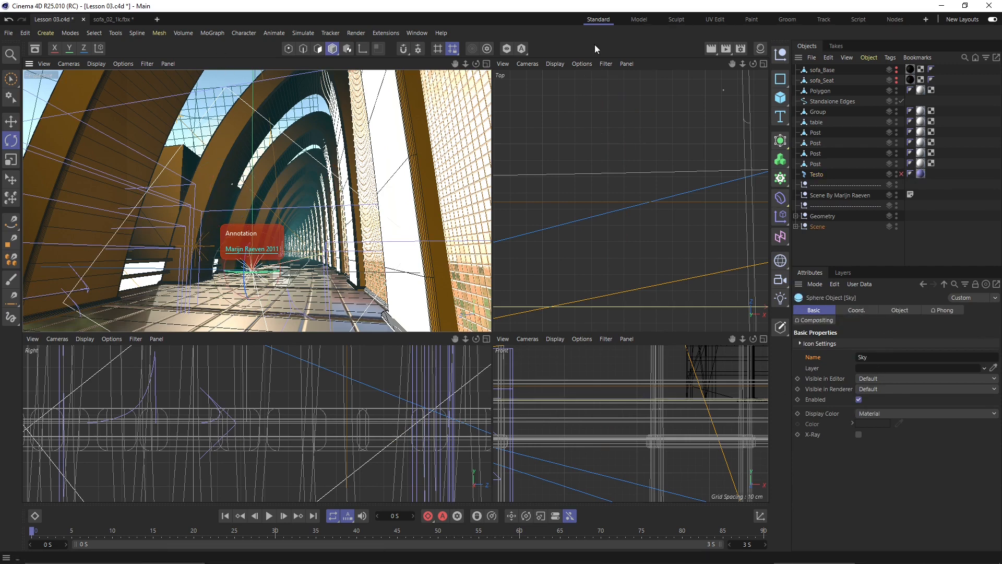
- Stop the preview render and turn editor visibility back on for Testo, sofa_Seat and sofa_Base
{"action": "left_click", "coordinate": [710, 48]}
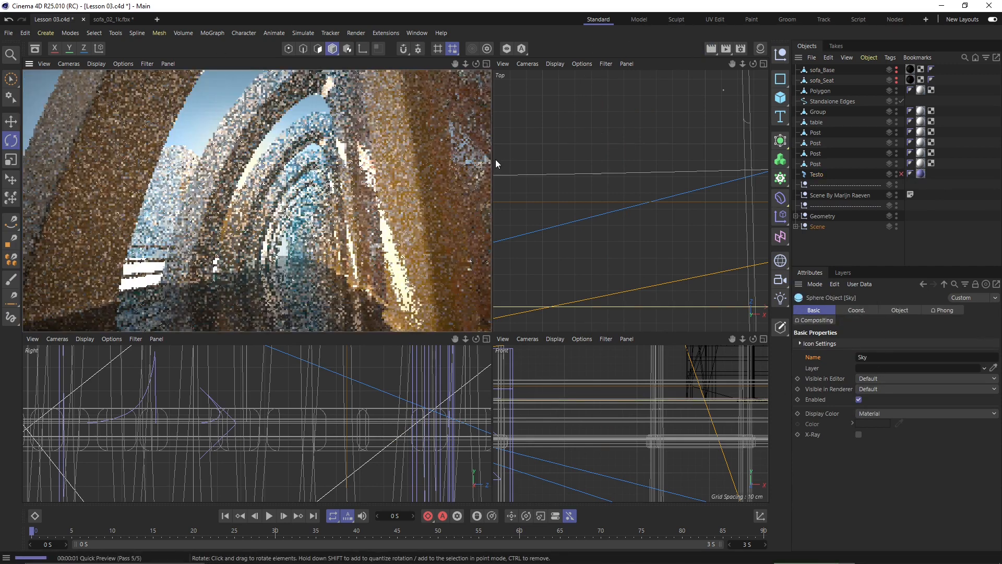
{"action": "left_click", "coordinate": [222, 105]}
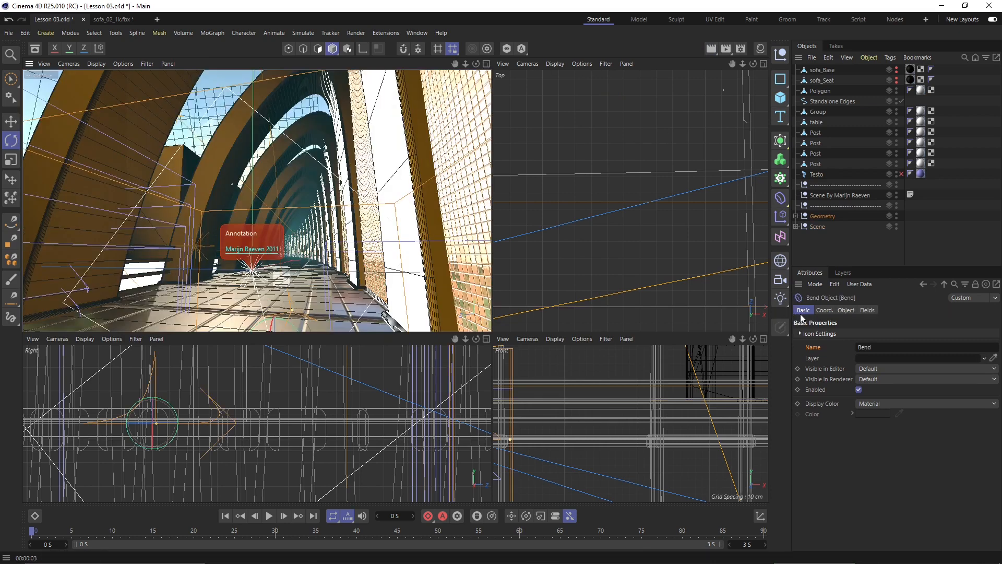
{"action": "left_click", "coordinate": [900, 175]}
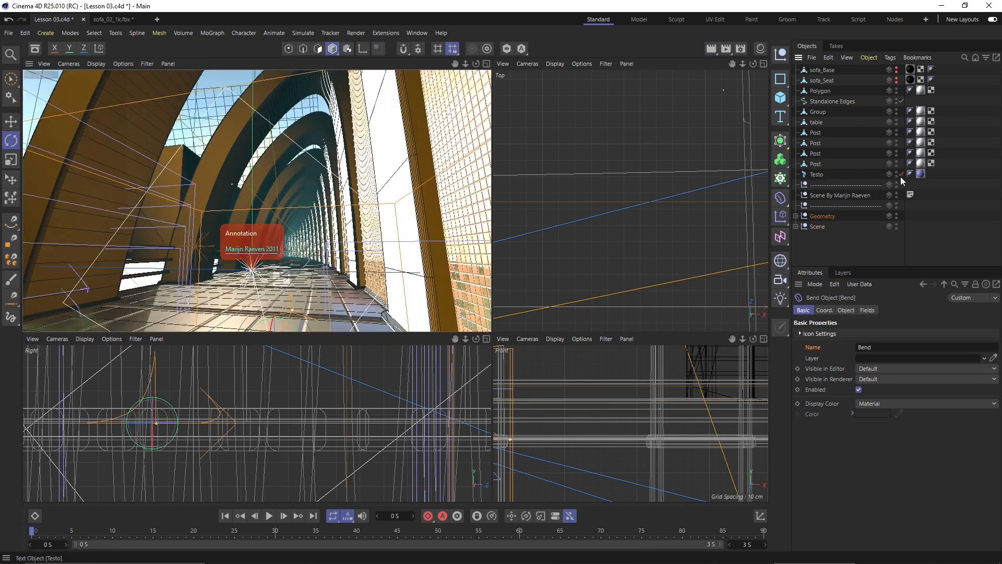
{"action": "left_click", "coordinate": [896, 79]}
{"action": "left_click", "coordinate": [896, 69]}
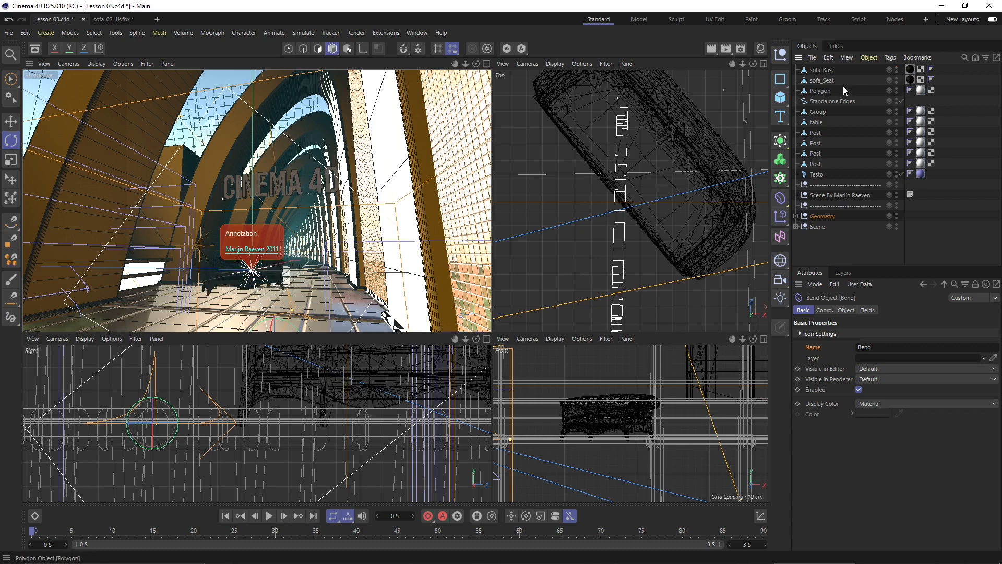
- Check sofa_Base's coordinates, then end with both sofa_Base and sofa_Seat selected
{"action": "left_click", "coordinate": [830, 73]}
{"action": "left_click", "coordinate": [832, 310]}
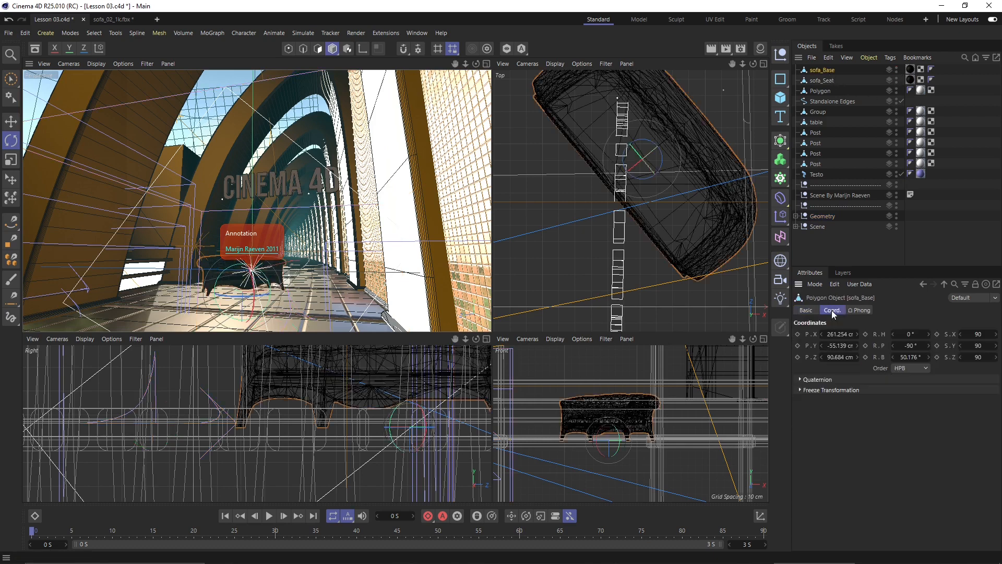
{"action": "left_click", "coordinate": [860, 309]}
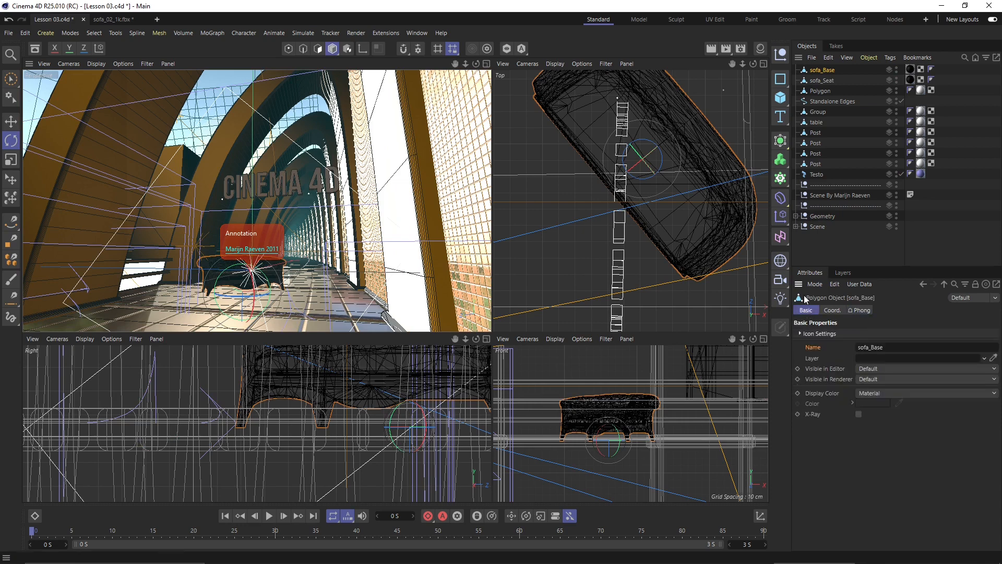
{"action": "left_click", "coordinate": [817, 175]}
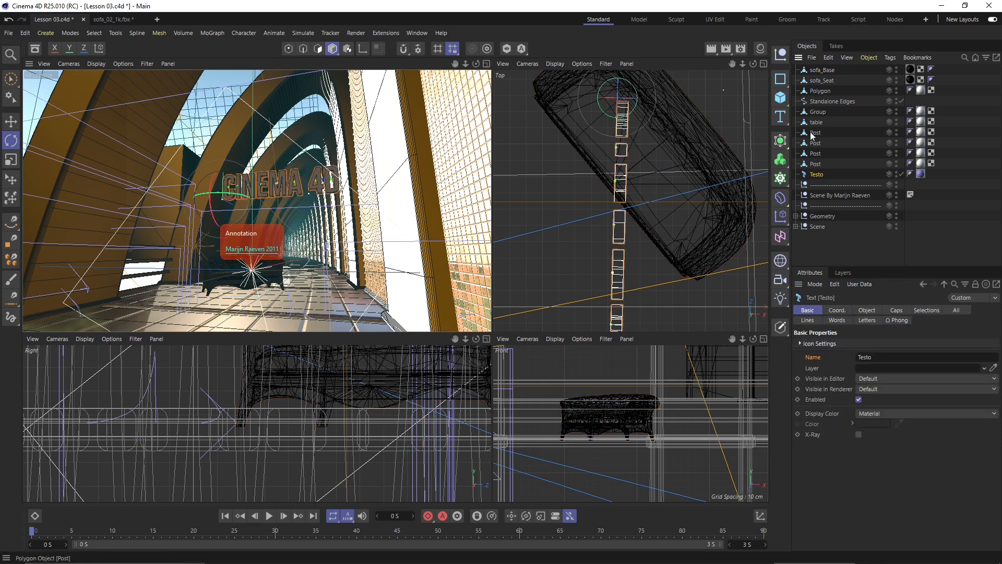
{"action": "left_click", "coordinate": [822, 80]}
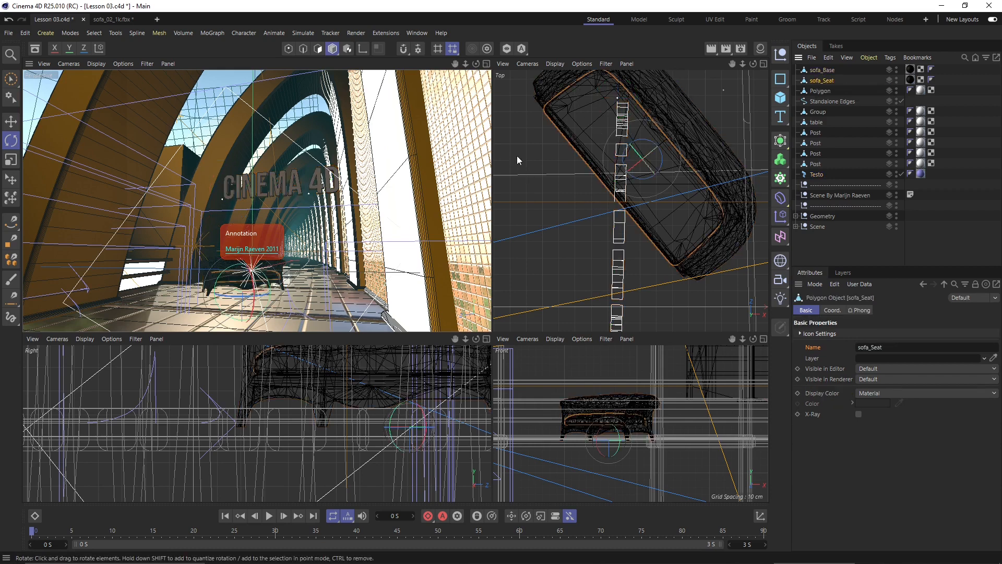
{"action": "left_click", "coordinate": [520, 141]}
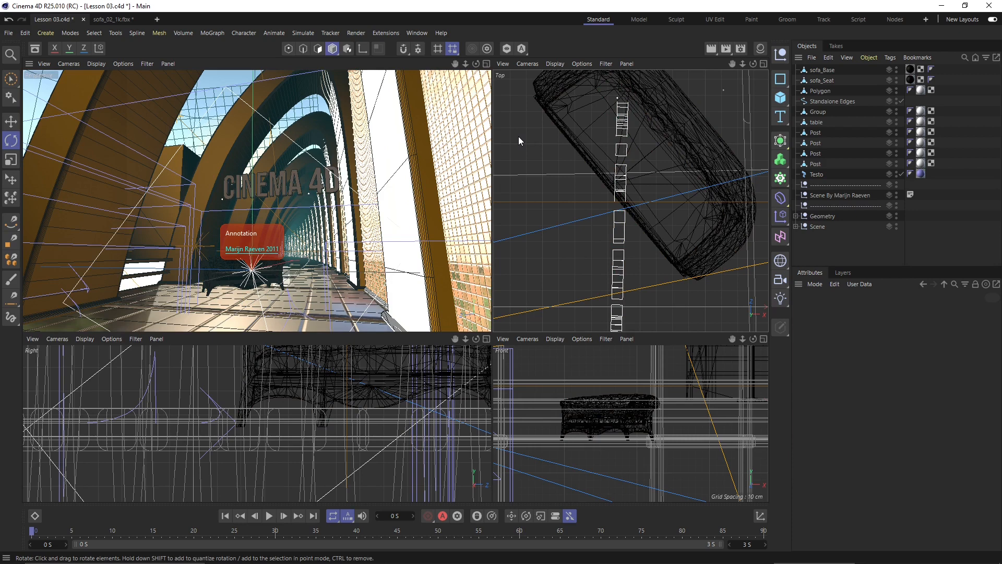
{"action": "key", "text": "ctrl+z"}
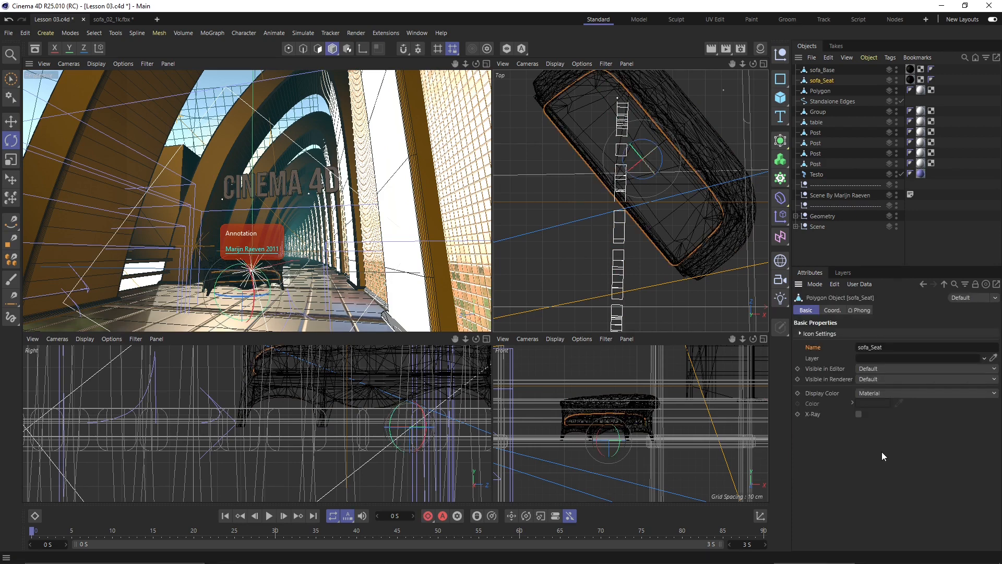
{"action": "left_click", "coordinate": [821, 71], "text": "ctrl"}
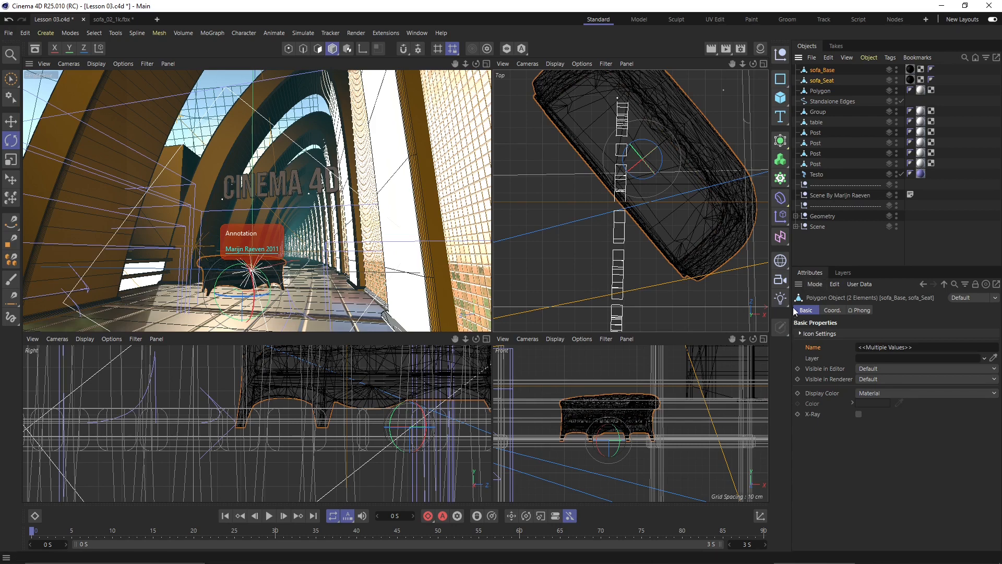
{"action": "left_click", "coordinate": [44, 64]}
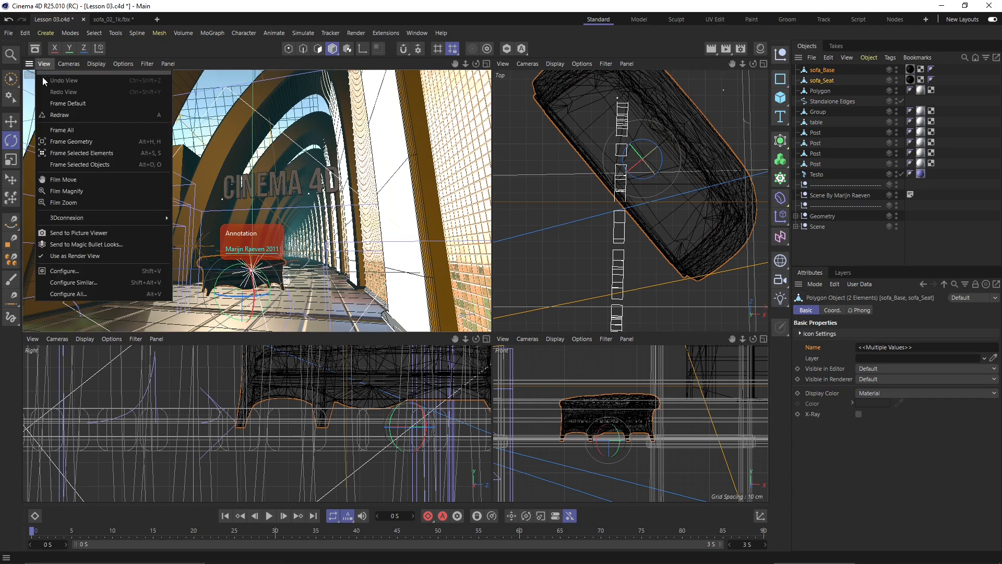
{"action": "left_click", "coordinate": [87, 270]}
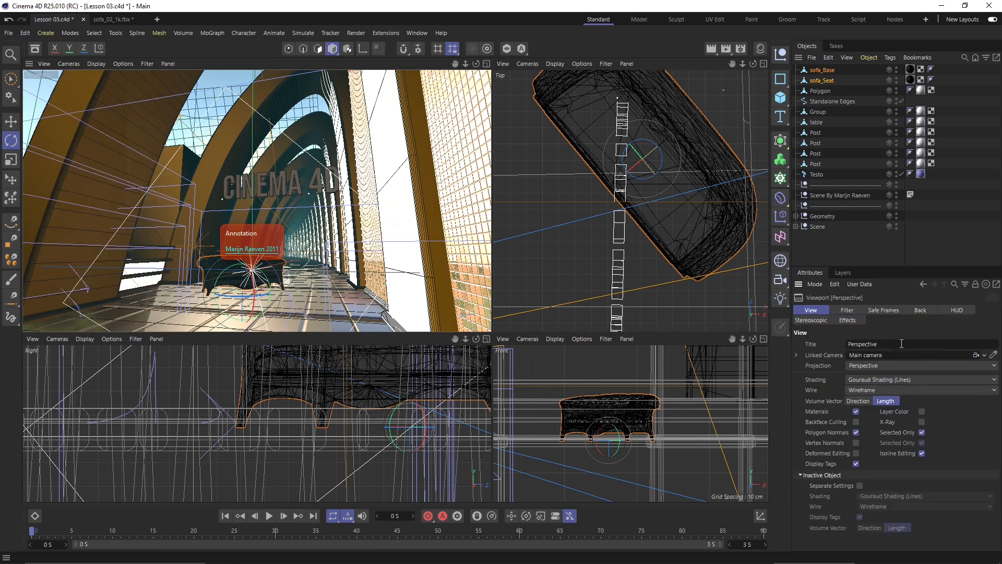
{"action": "left_click", "coordinate": [815, 284]}
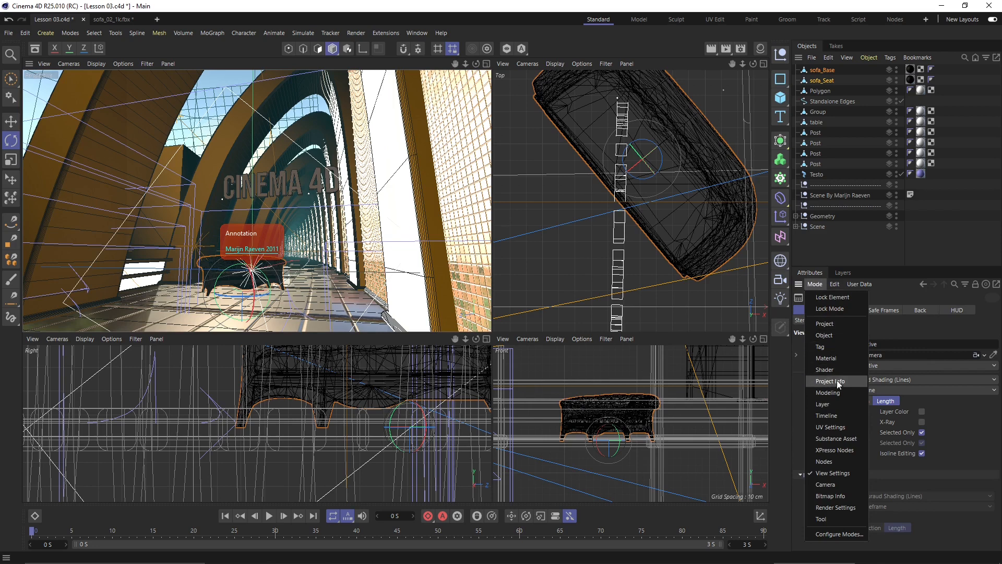
{"action": "left_click", "coordinate": [825, 485]}
{"action": "left_click", "coordinate": [807, 282]}
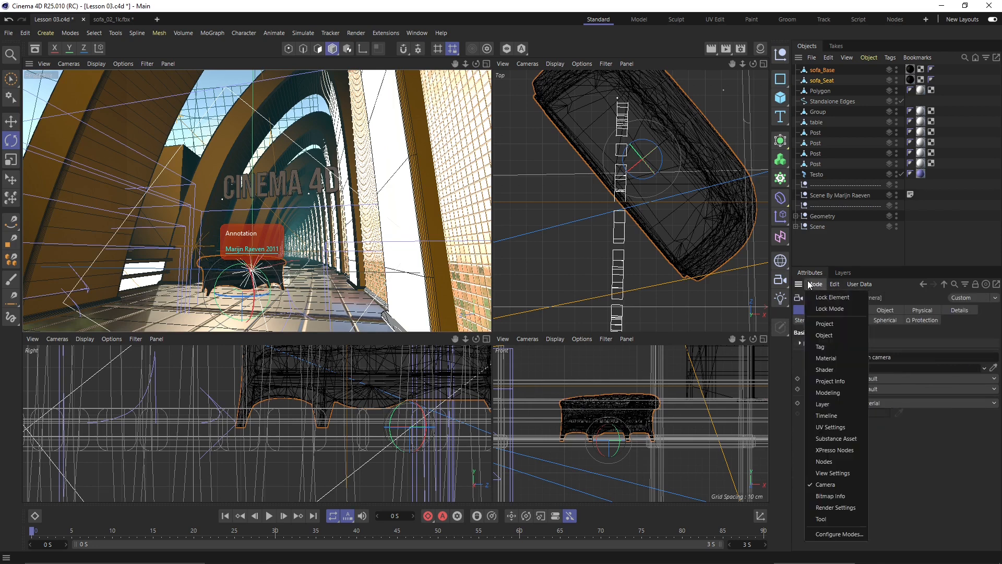
{"action": "left_click", "coordinate": [827, 335]}
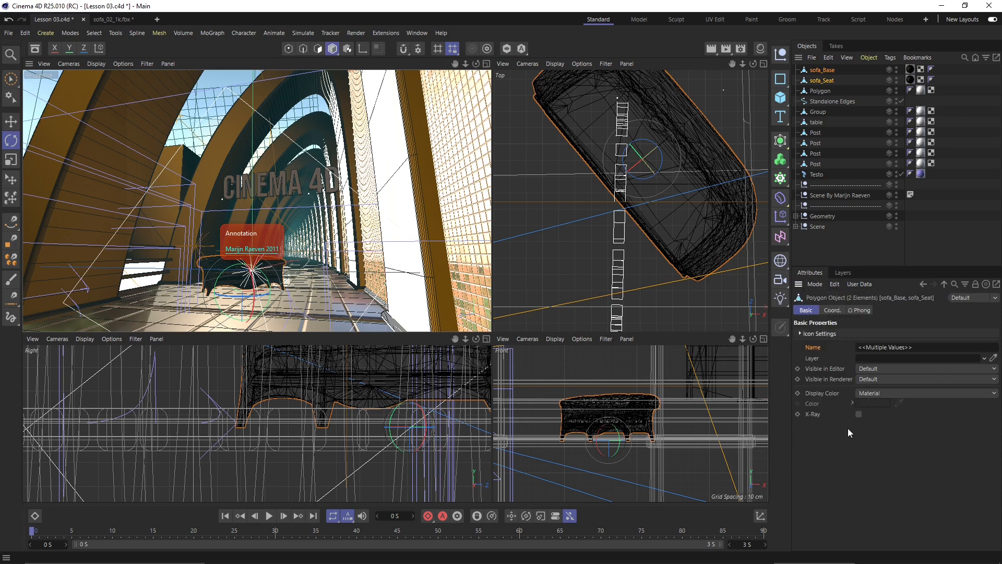
{"action": "left_click", "coordinate": [813, 287]}
{"action": "left_click", "coordinate": [824, 325]}
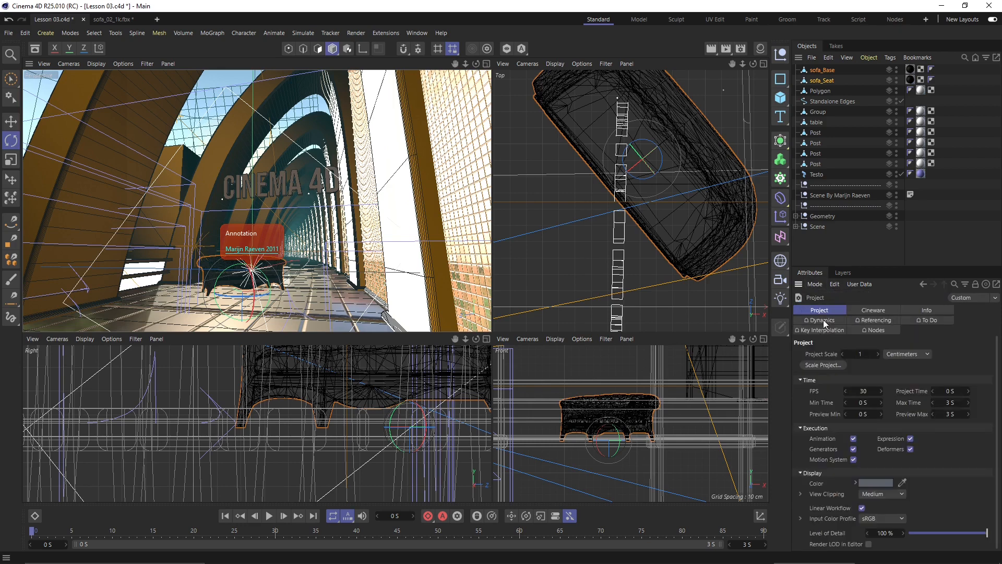
{"action": "left_click", "coordinate": [545, 154]}
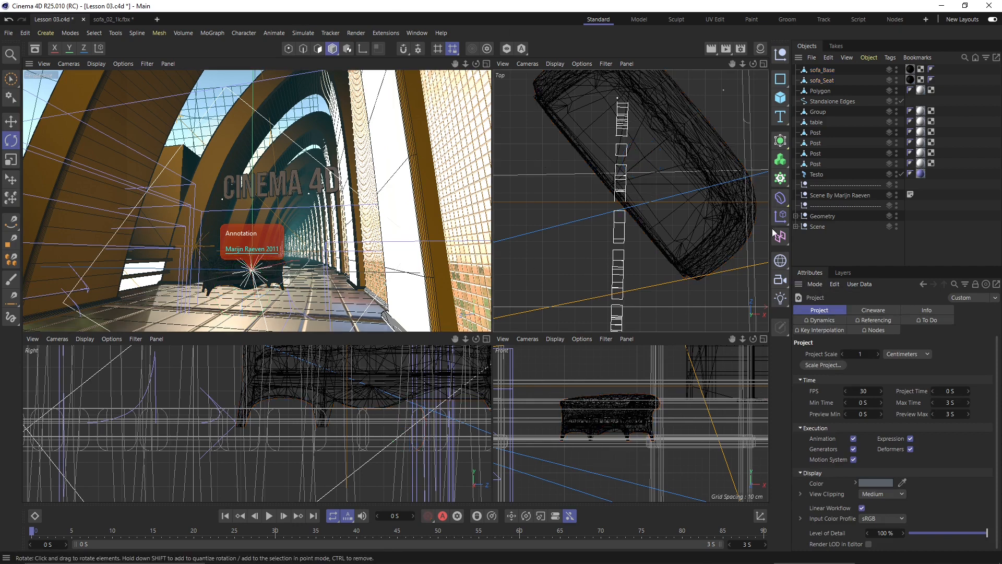
{"action": "left_click", "coordinate": [832, 70]}
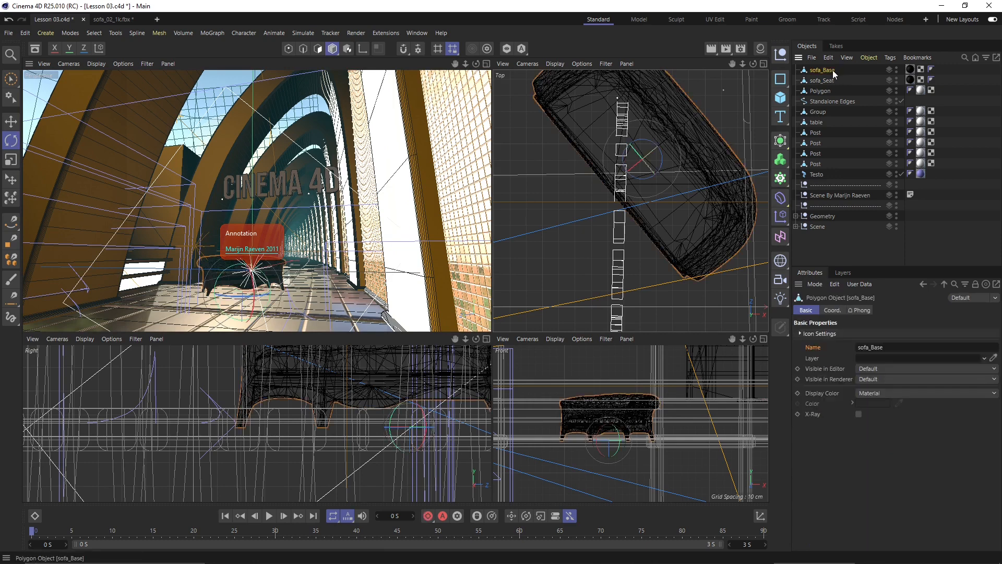
- Browse the File menu, then open the Edit menu showing Project Settings and Scale Project
{"action": "left_click", "coordinate": [8, 33]}
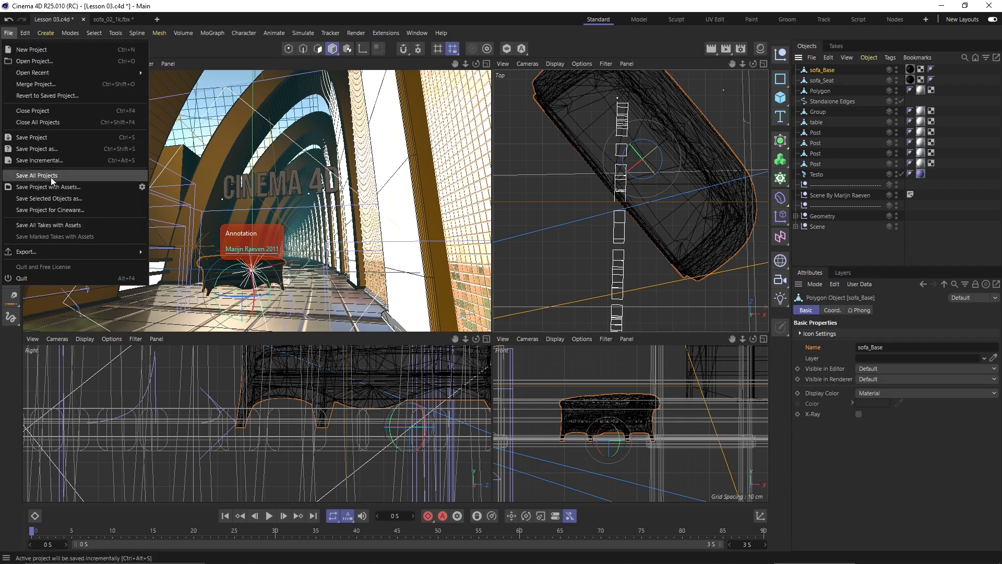
{"action": "left_click", "coordinate": [27, 34]}
{"action": "left_click", "coordinate": [27, 35]}
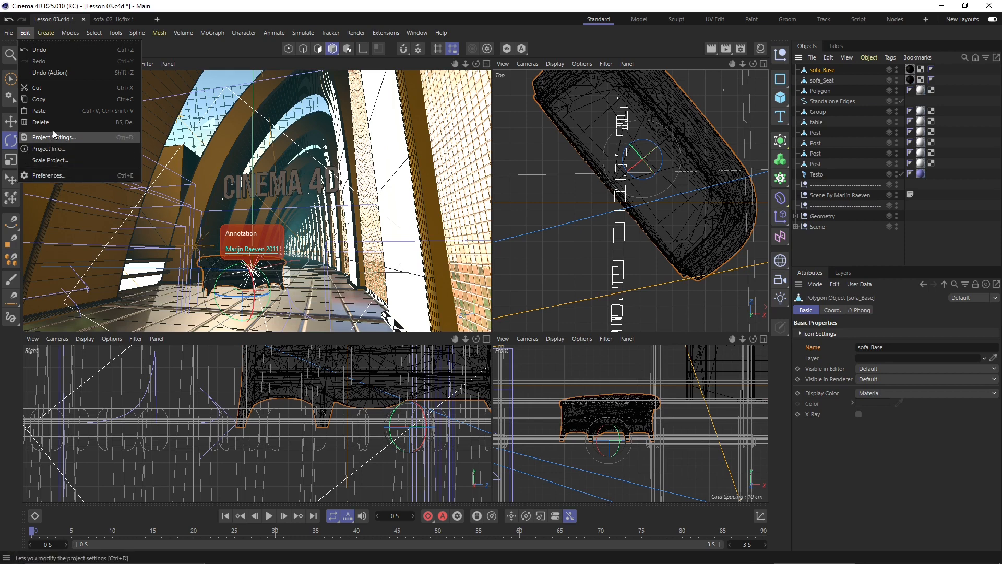
- Preview a Scale Project from Millimeters to Meters, then close the dialog without applying it
{"action": "left_click", "coordinate": [49, 161]}
{"action": "left_click_drag", "start_coordinate": [66, 131], "coordinate": [461, 203]}
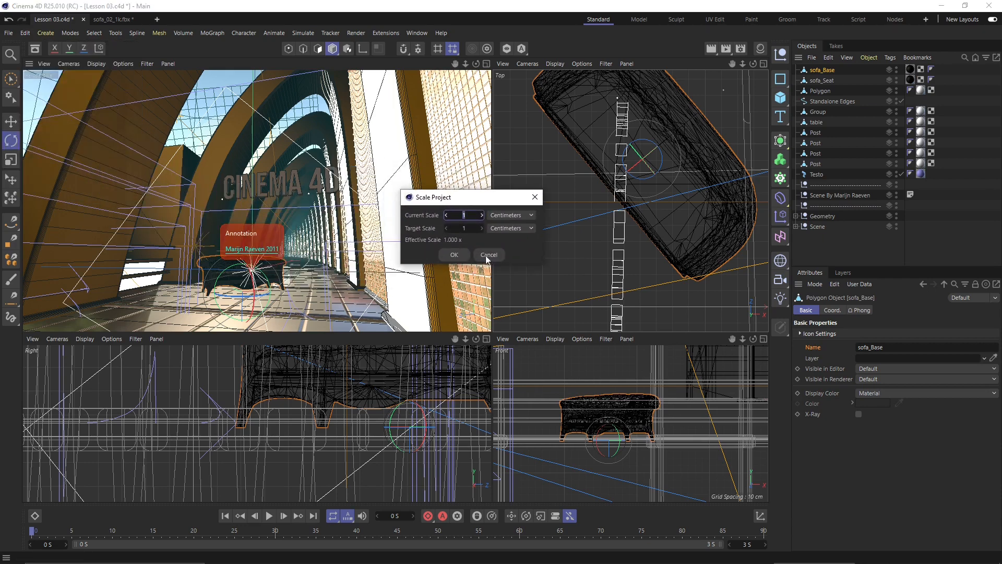
{"action": "left_click", "coordinate": [506, 217]}
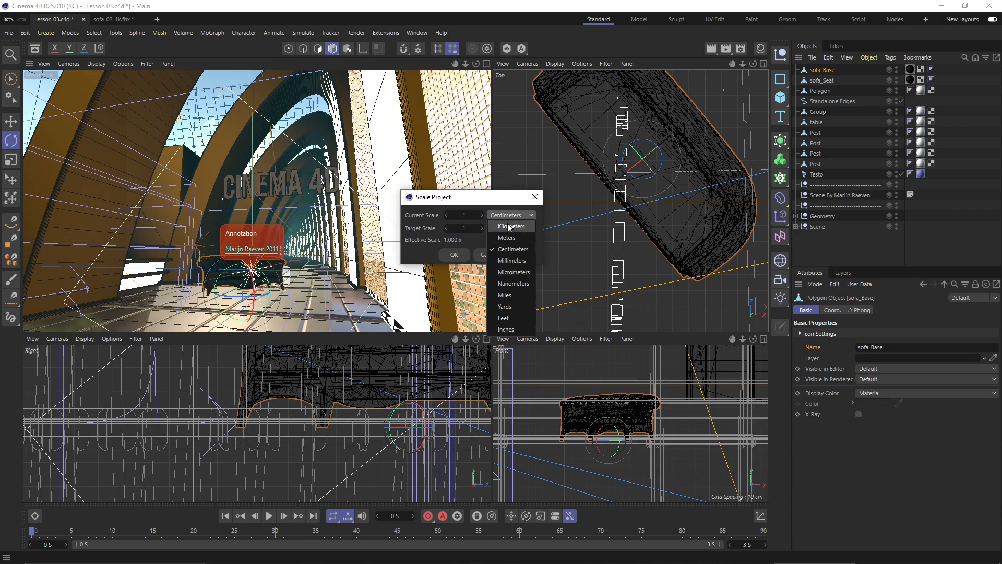
{"action": "left_click", "coordinate": [511, 261]}
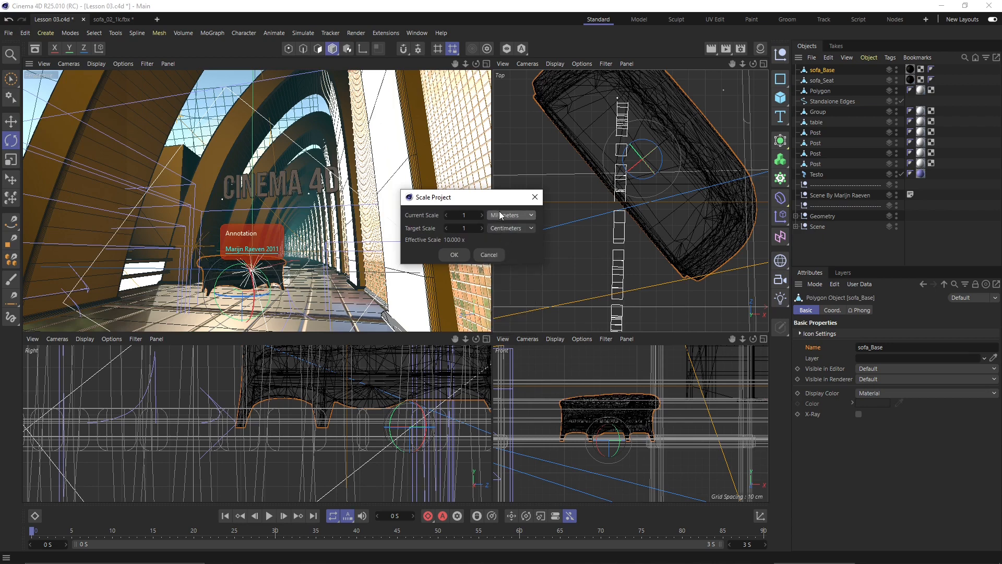
{"action": "left_click", "coordinate": [504, 229]}
{"action": "left_click", "coordinate": [502, 230]}
{"action": "left_click", "coordinate": [510, 231]}
{"action": "left_click", "coordinate": [509, 252]}
{"action": "left_click", "coordinate": [534, 198]}
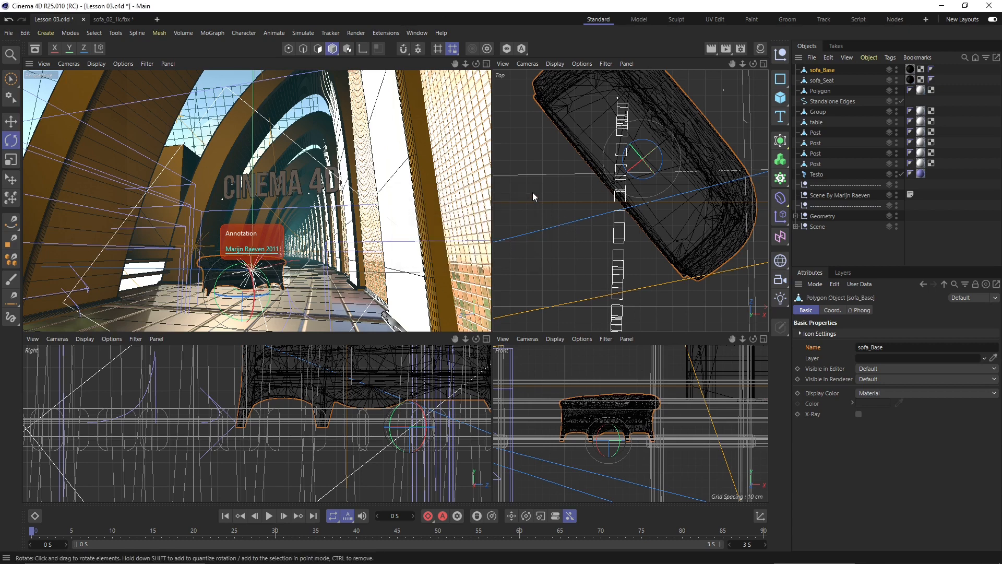
- Open the Project Settings and lower the frame rate to 25 FPS
{"action": "left_click", "coordinate": [532, 193]}
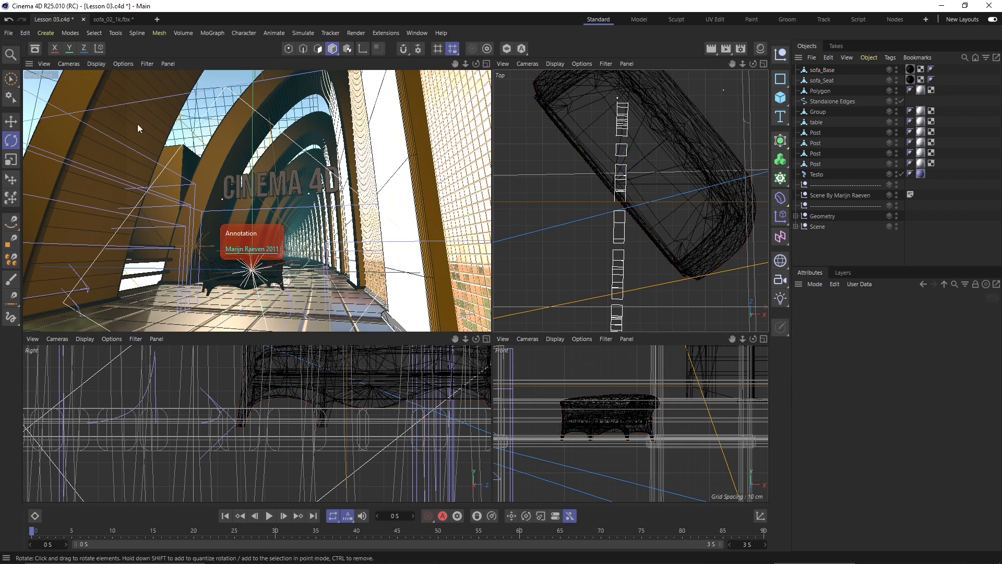
{"action": "left_click", "coordinate": [14, 32]}
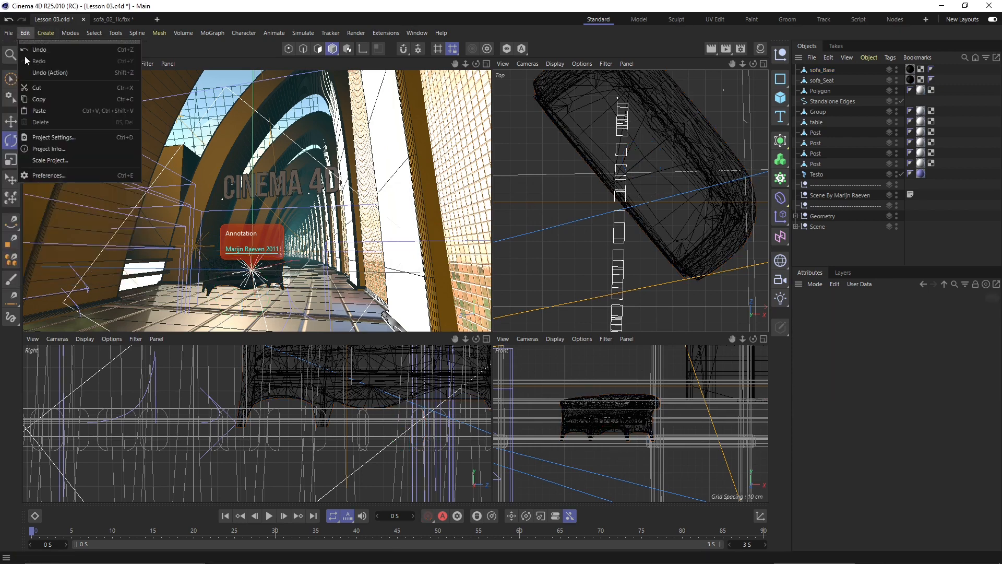
{"action": "left_click", "coordinate": [45, 145]}
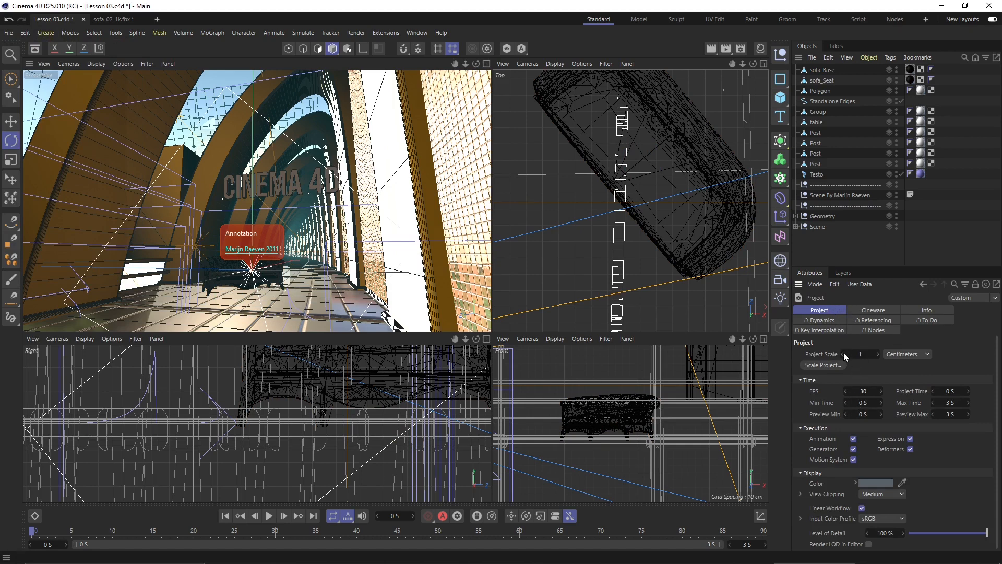
{"action": "left_click", "coordinate": [845, 391]}
{"action": "left_click", "coordinate": [845, 391]}
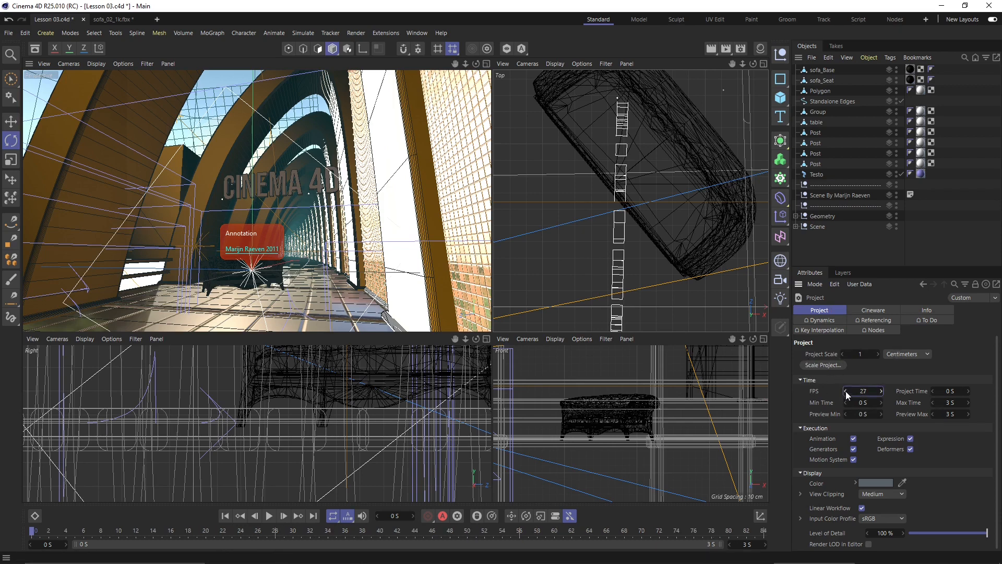
{"action": "left_click", "coordinate": [846, 390]}
{"action": "left_click", "coordinate": [845, 391]}
{"action": "left_click", "coordinate": [846, 391]}
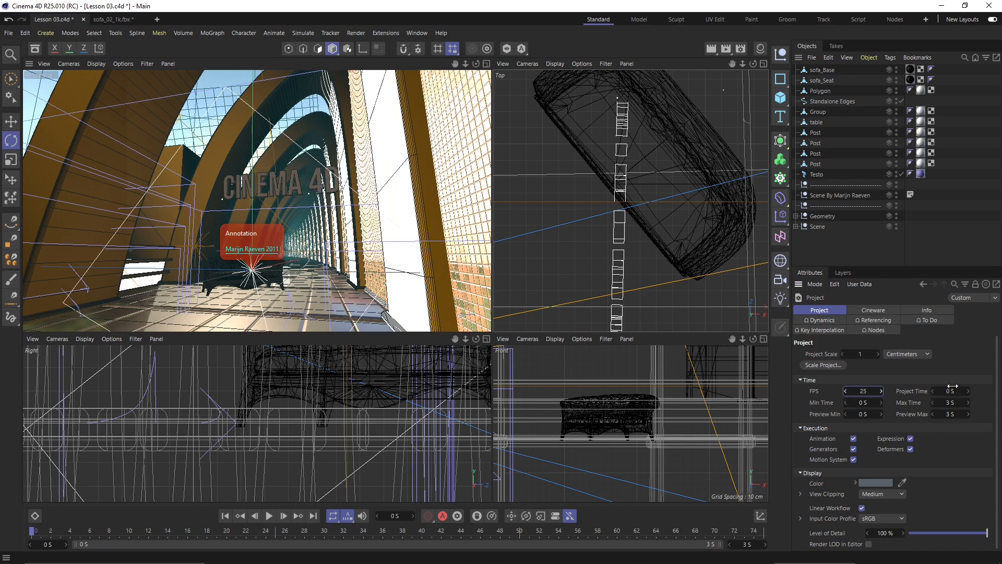
- Set the project's Max Time to 5 s
{"action": "left_click", "coordinate": [959, 402]}
{"action": "mouse_move", "coordinate": [959, 402]}
{"action": "left_mouse_down"}
{"action": "mouse_move", "coordinate": [968, 403]}
{"action": "mouse_move", "coordinate": [951, 404]}
{"action": "left_mouse_up"}
{"action": "left_click", "coordinate": [949, 403]}
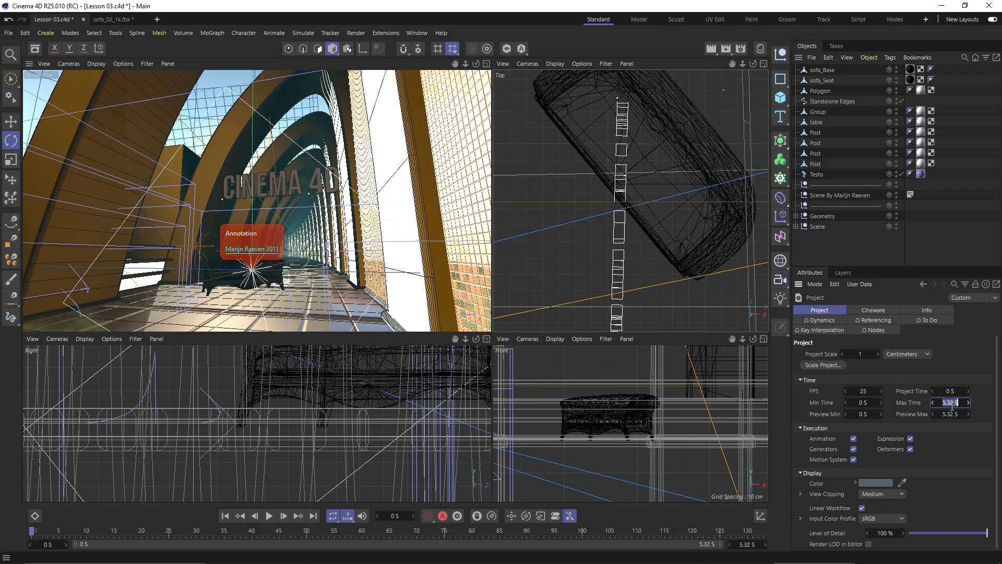
{"action": "type", "text": "5"}
{"action": "key", "text": "Return"}
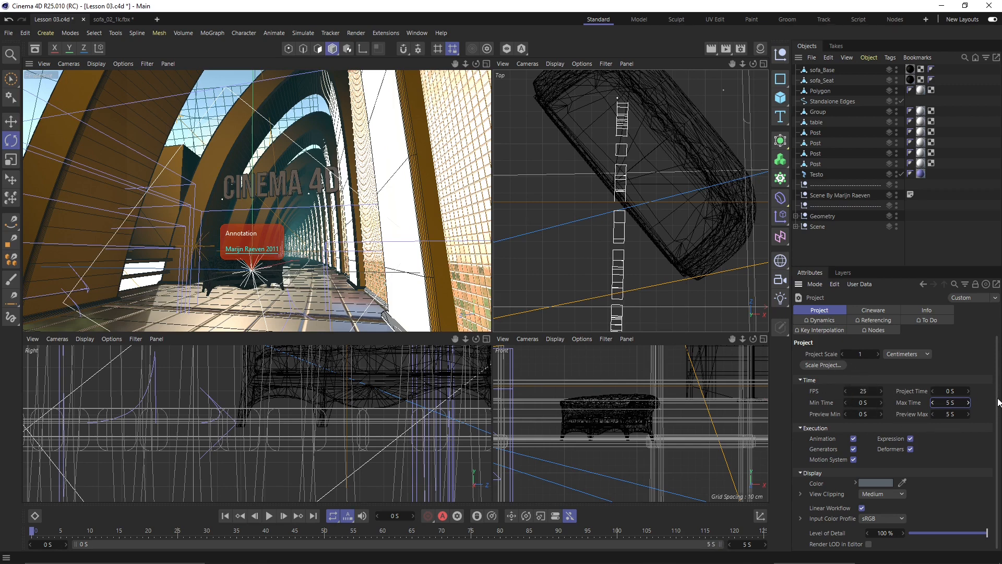
- Look through the Cineware, Referencing, To Do, Nodes, Key Interpolation and Dynamics project tabs
{"action": "left_click_drag", "start_coordinate": [997, 400], "coordinate": [1001, 414]}
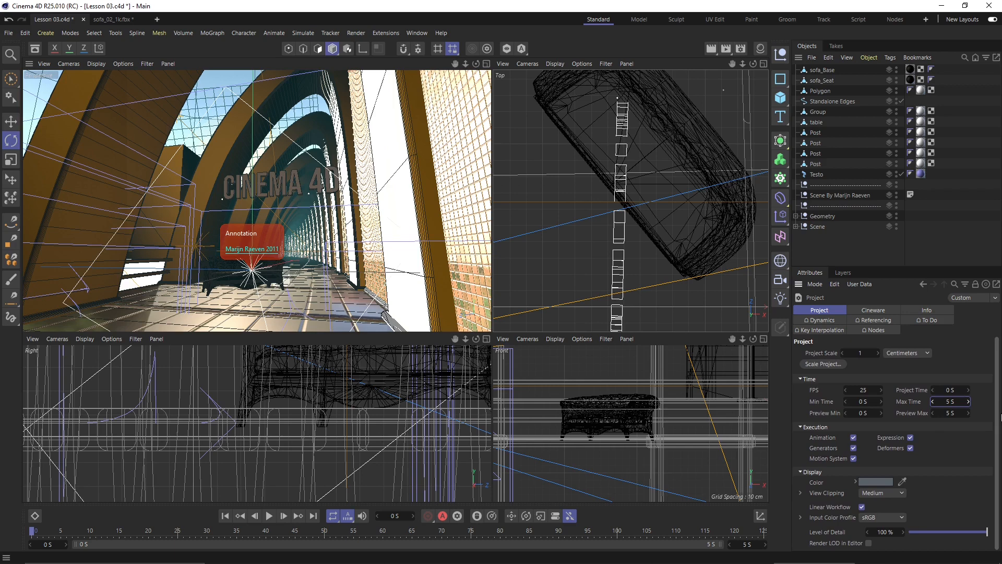
{"action": "left_click", "coordinate": [872, 308]}
{"action": "left_click", "coordinate": [877, 320]}
{"action": "left_click", "coordinate": [927, 320]}
{"action": "left_click", "coordinate": [877, 330]}
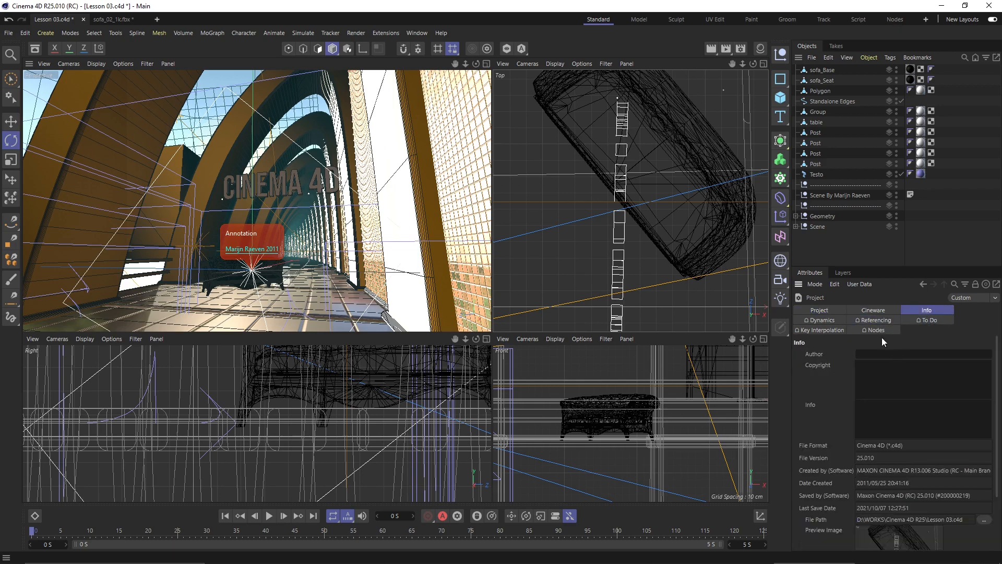
{"action": "left_click", "coordinate": [819, 330]}
{"action": "left_click", "coordinate": [818, 320]}
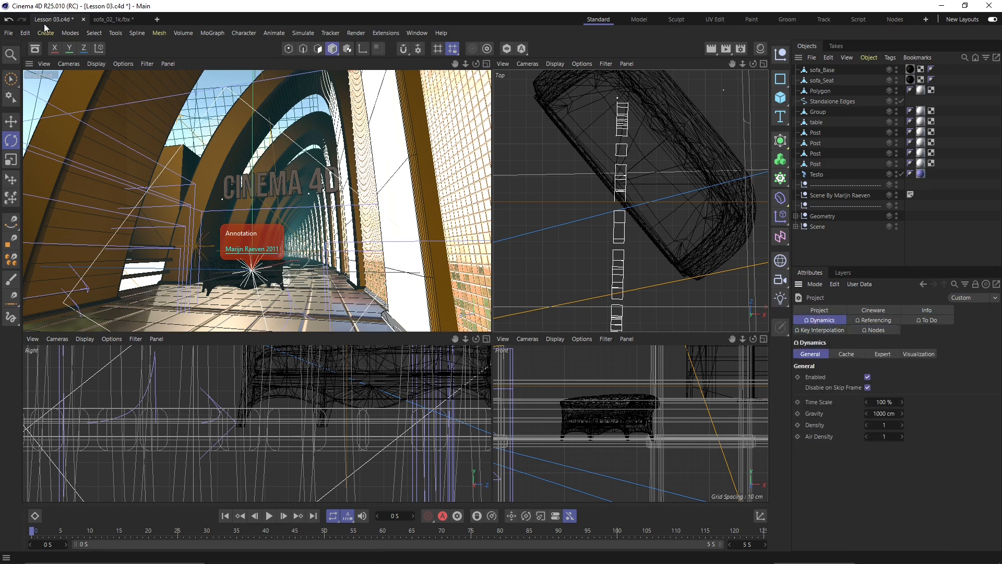
{"action": "left_click", "coordinate": [25, 32]}
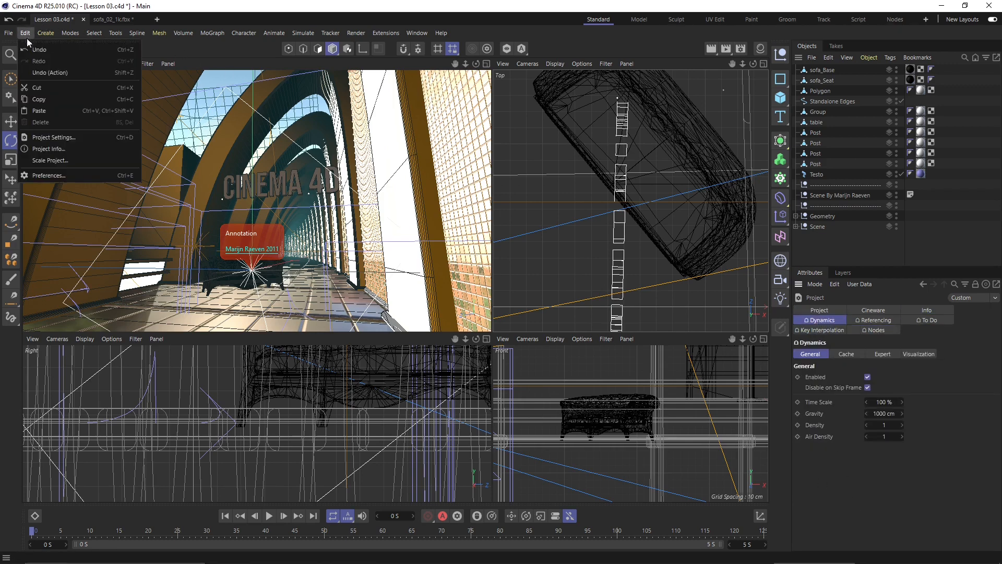
- Open Edit > Preferences and move its window toward the screen centre
{"action": "left_click", "coordinate": [53, 173]}
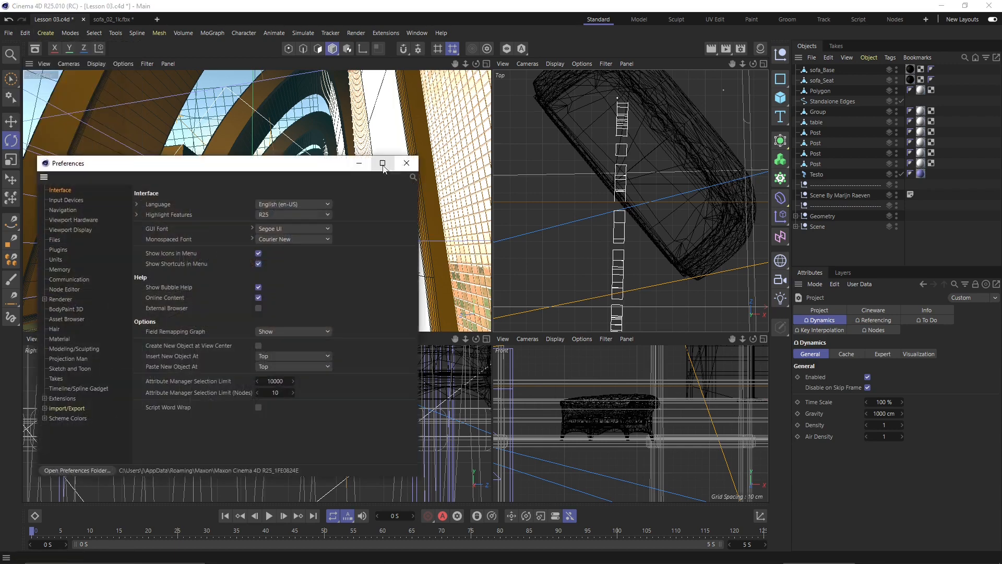
{"action": "left_click_drag", "start_coordinate": [300, 163], "coordinate": [552, 141]}
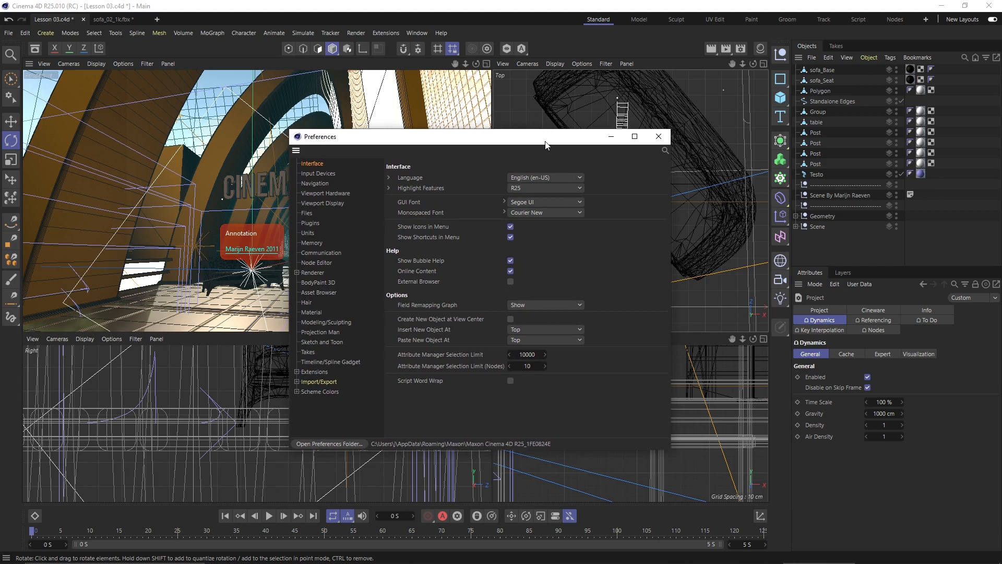
{"action": "left_click_drag", "start_coordinate": [556, 138], "coordinate": [538, 149]}
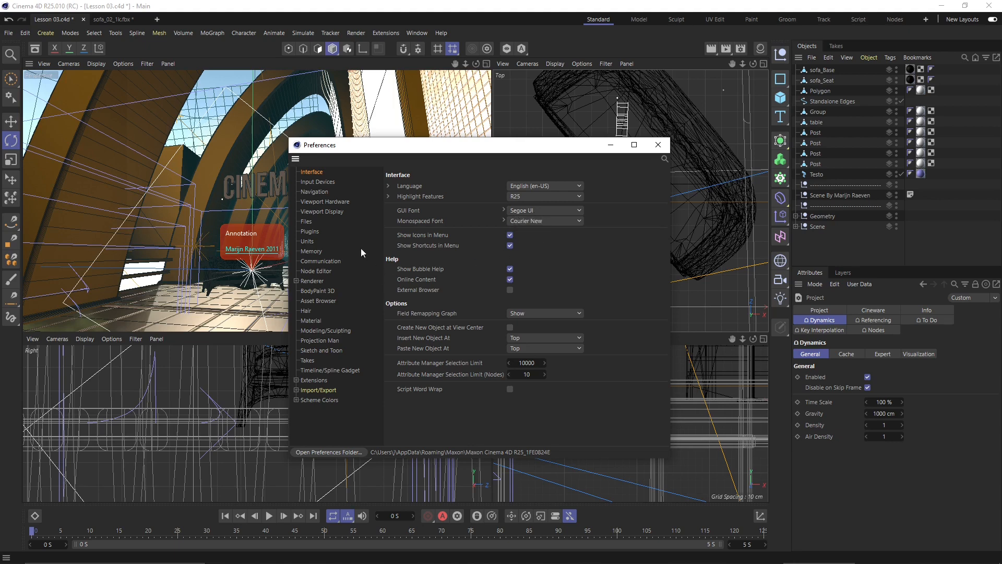
- Review the Input Devices and Navigation pages, ending on the Viewport Hardware preferences
{"action": "left_click", "coordinate": [315, 182]}
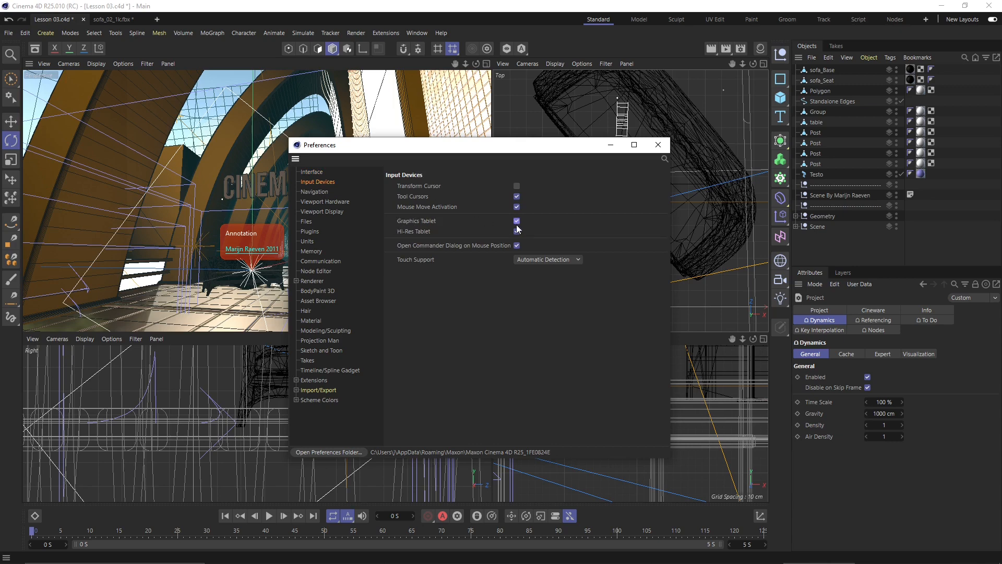
{"action": "left_click", "coordinate": [312, 192]}
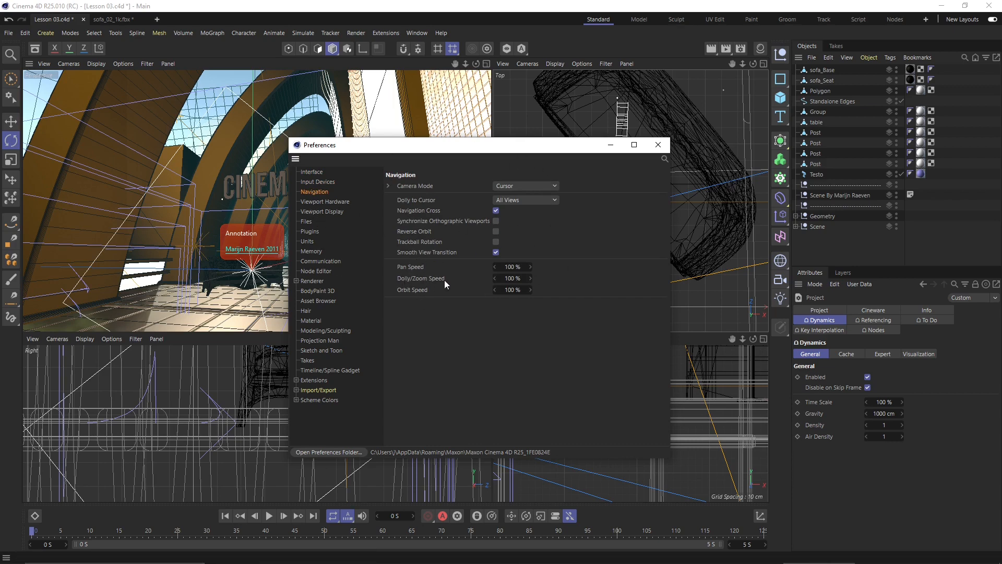
{"action": "left_click", "coordinate": [336, 202]}
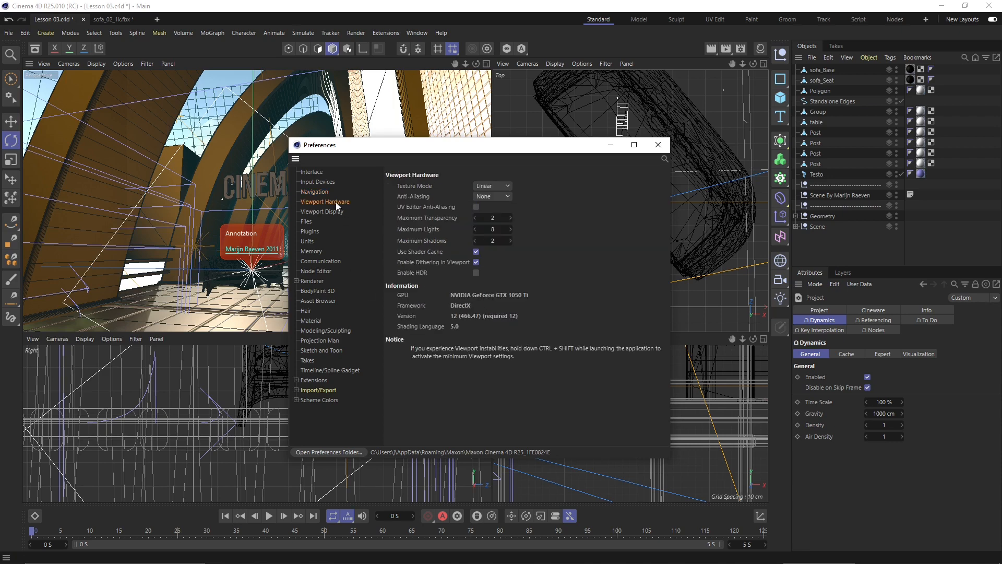
{"action": "left_click", "coordinate": [325, 192]}
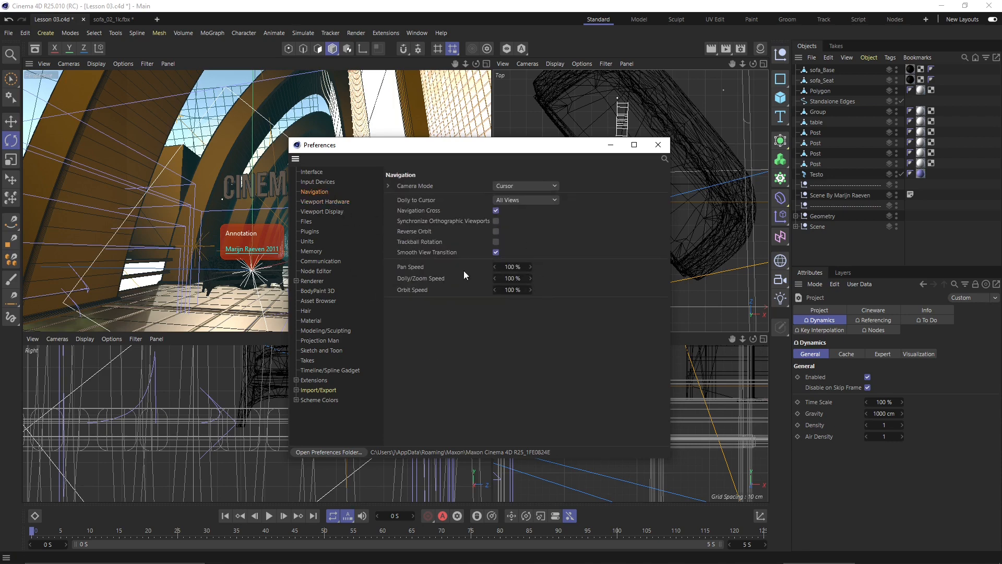
{"action": "left_click", "coordinate": [323, 202]}
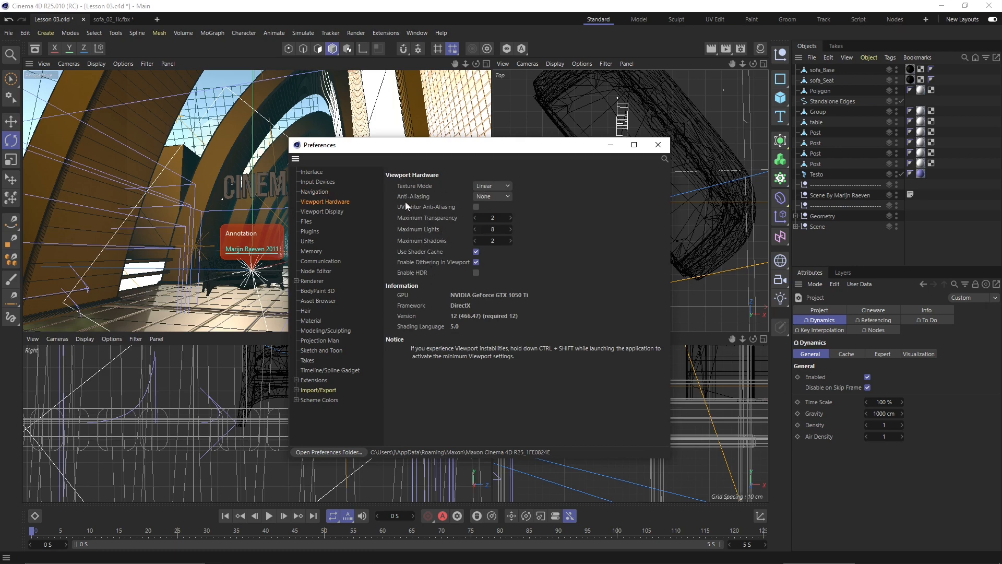
- Compare MSAA 8x and FXAA viewport anti-aliasing, then set it back to None
{"action": "left_click", "coordinate": [477, 197]}
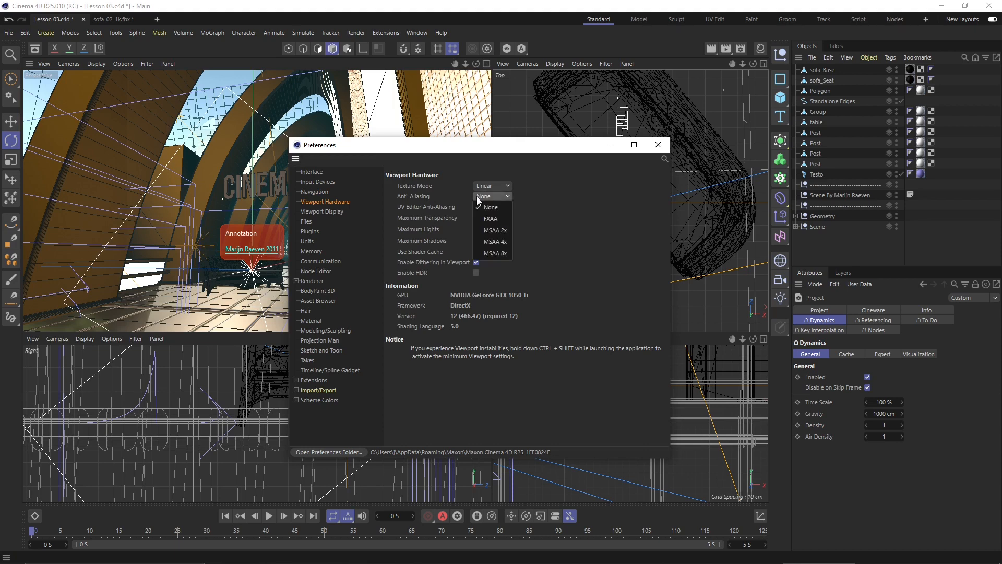
{"action": "left_click", "coordinate": [497, 253]}
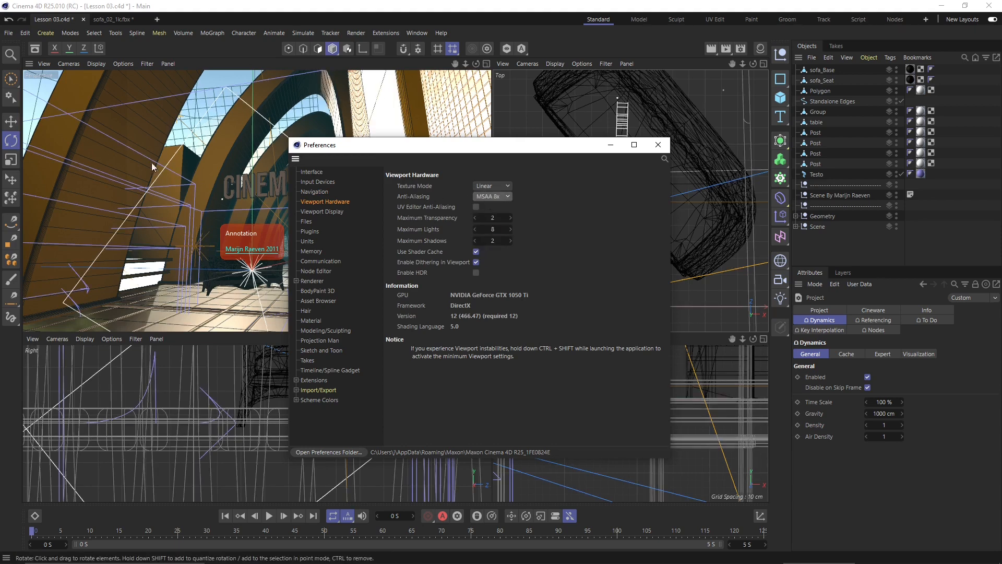
{"action": "left_click_drag", "start_coordinate": [394, 148], "coordinate": [536, 139]}
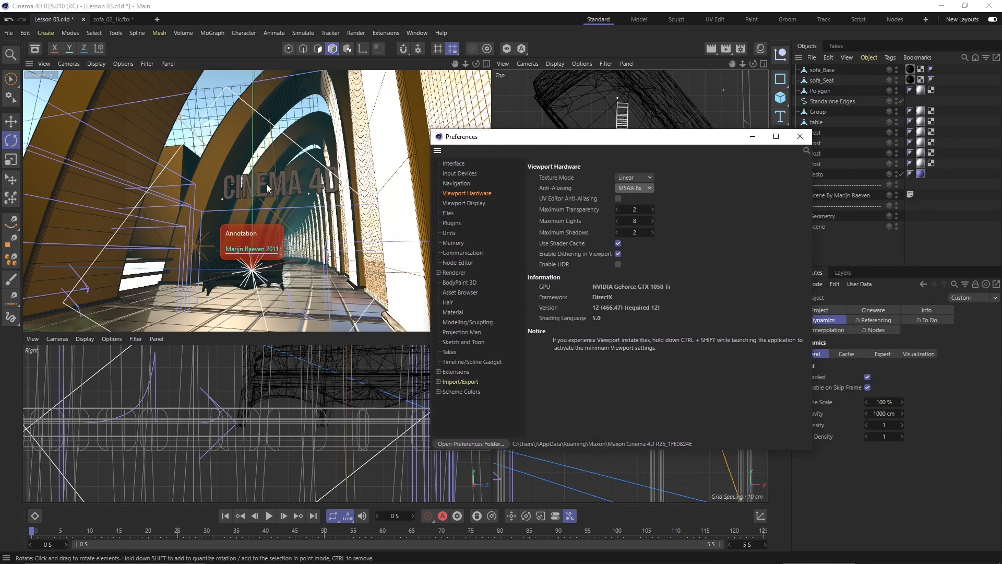
{"action": "left_click", "coordinate": [622, 188]}
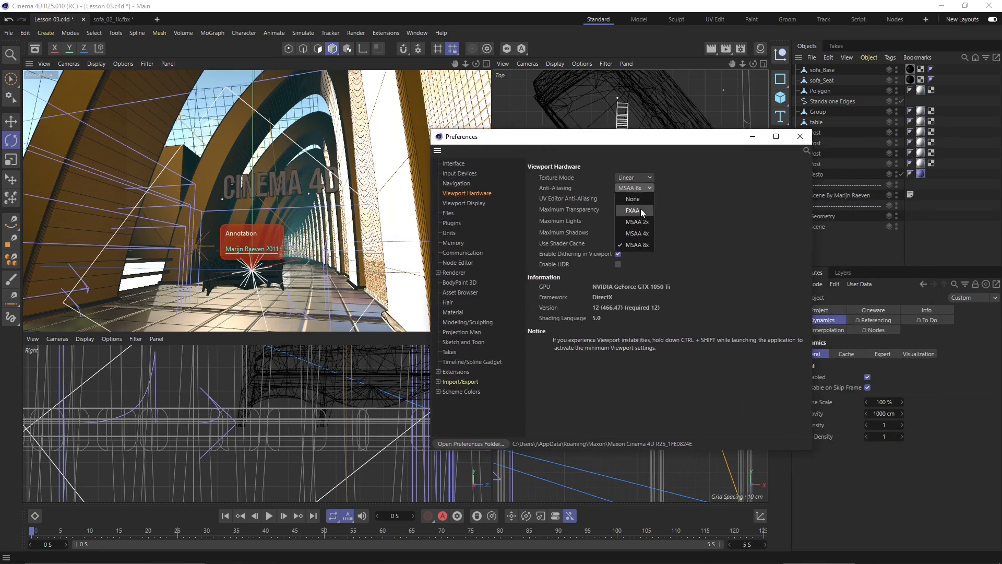
{"action": "left_click", "coordinate": [634, 246]}
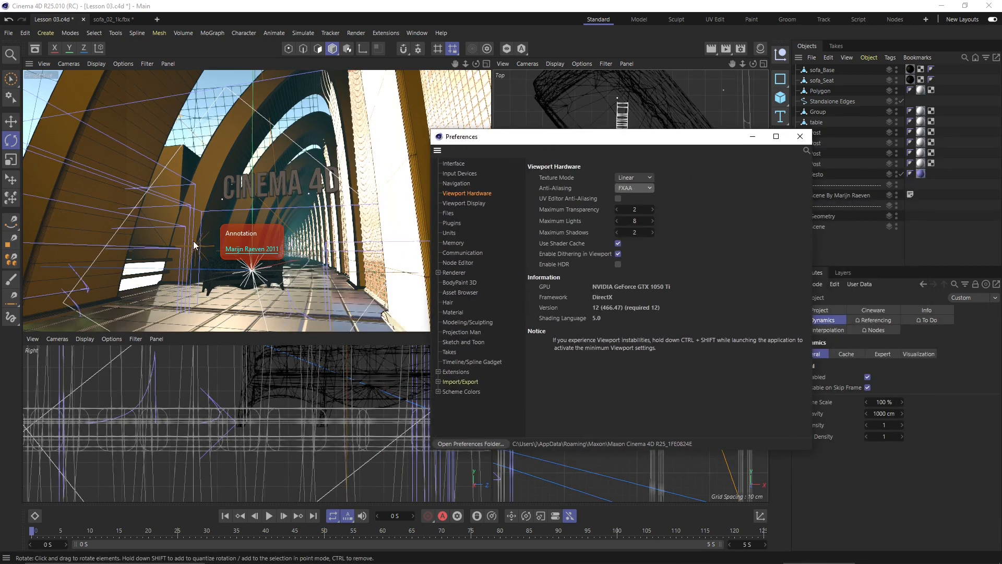
{"action": "left_click", "coordinate": [627, 189]}
{"action": "left_click", "coordinate": [632, 202]}
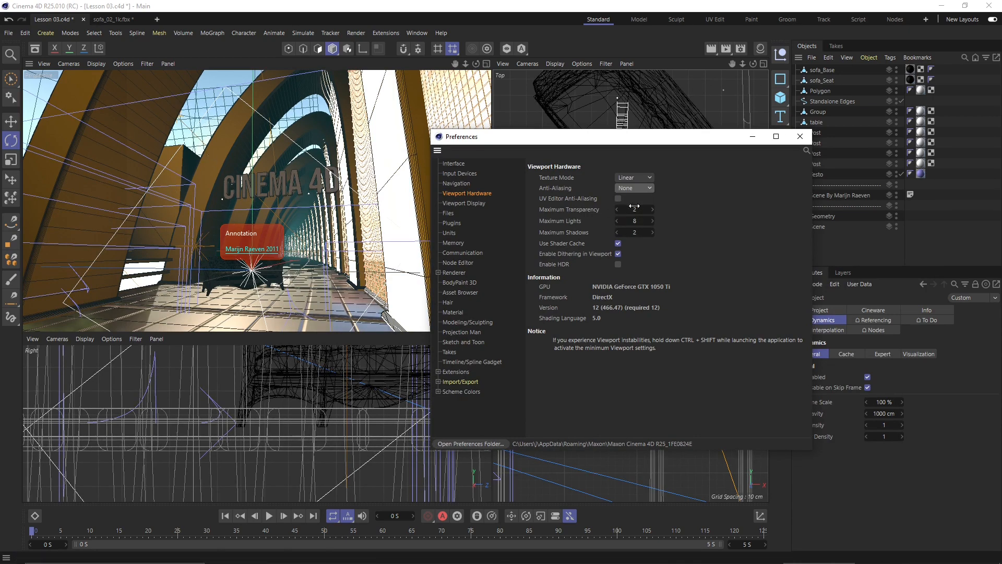
{"action": "left_click_drag", "start_coordinate": [609, 140], "coordinate": [469, 150]}
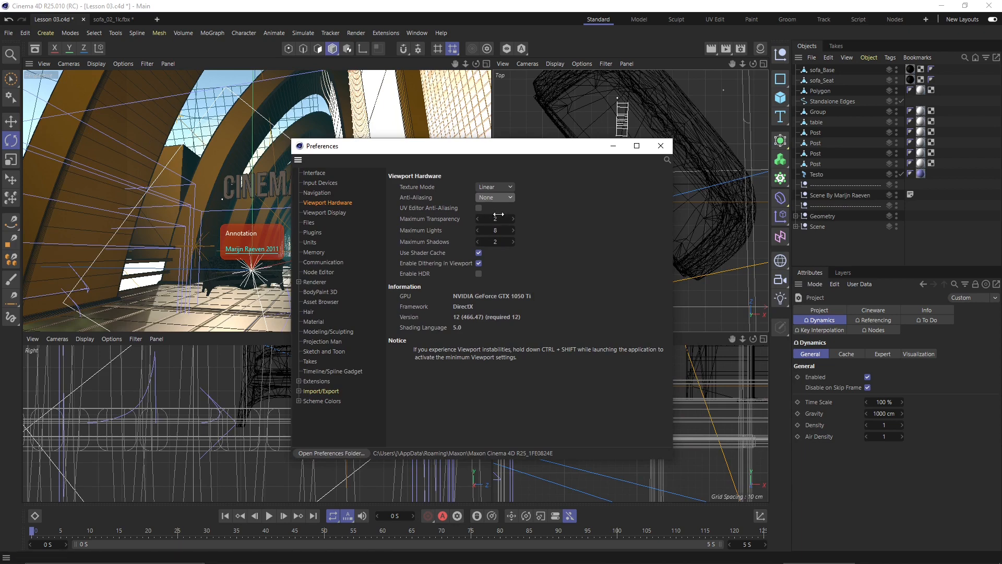
- Set Maximum Transparency to 1 and Maximum Lights to 4, then show Viewport Display preferences
{"action": "left_click", "coordinate": [477, 221]}
{"action": "left_click", "coordinate": [478, 231]}
{"action": "left_click", "coordinate": [477, 231]}
{"action": "left_click", "coordinate": [478, 230]}
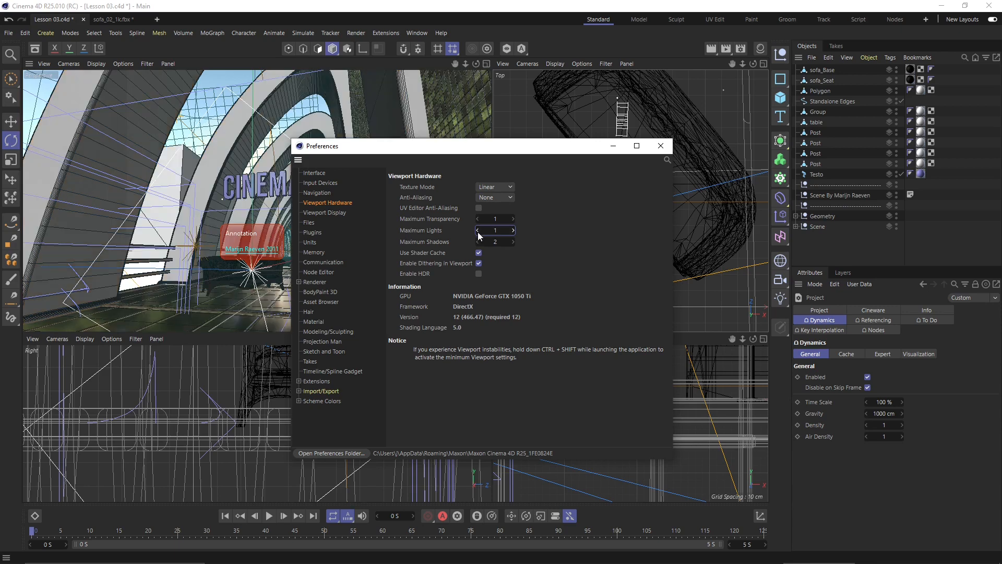
{"action": "left_click_drag", "start_coordinate": [544, 150], "coordinate": [696, 138]}
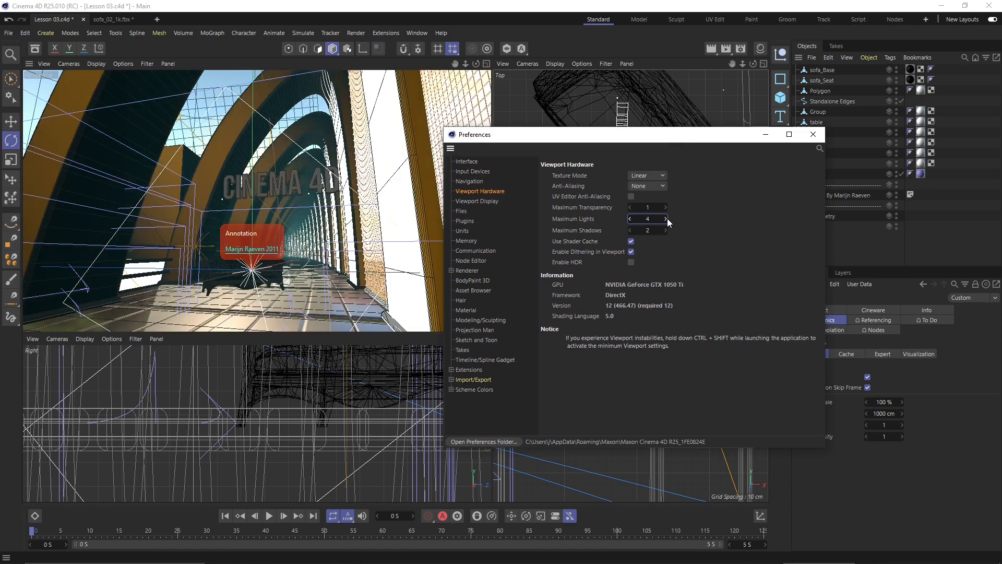
{"action": "left_click_drag", "start_coordinate": [548, 135], "coordinate": [461, 126]}
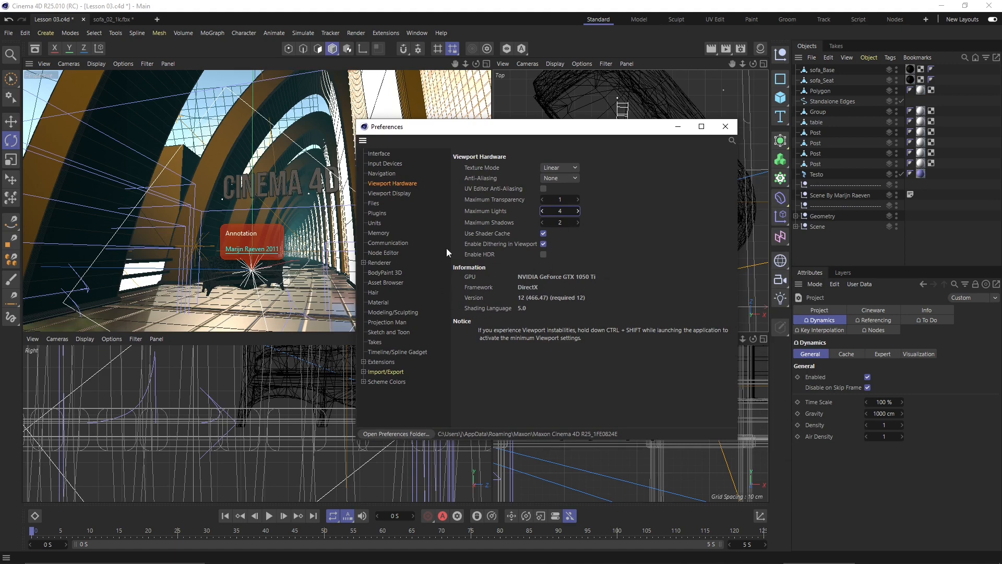
{"action": "left_click", "coordinate": [392, 192]}
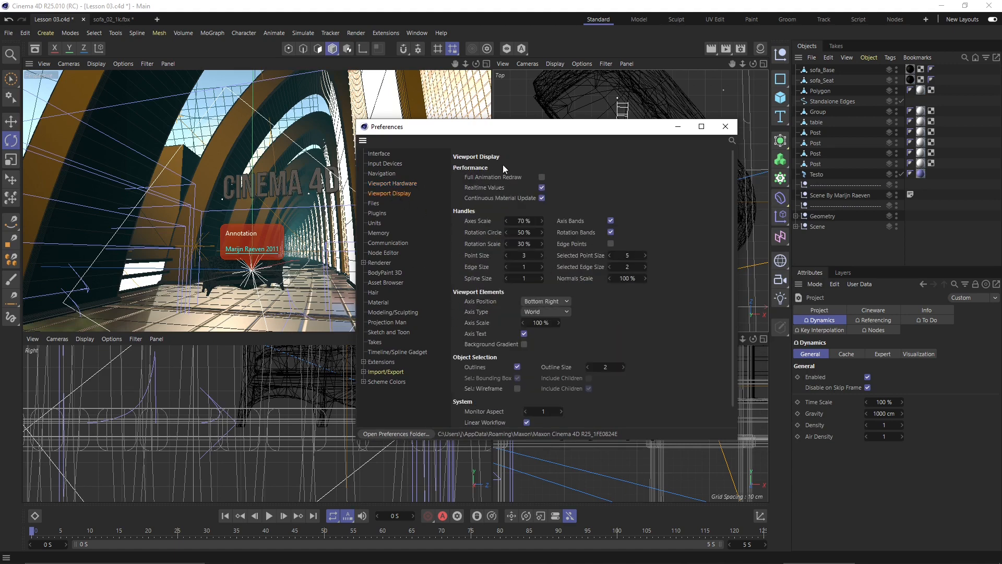
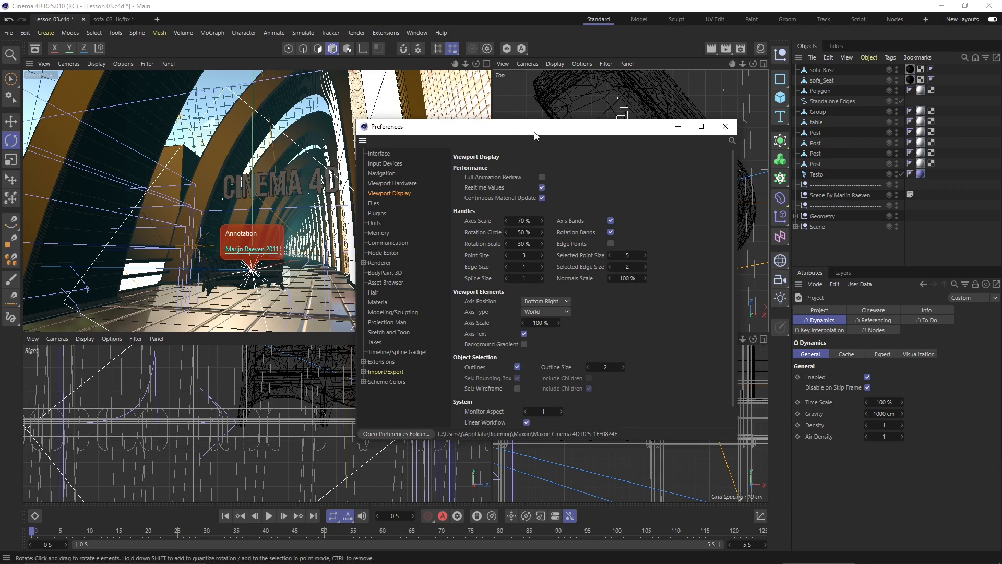
- Show the Files preferences, where Auto-Save runs every 5 minutes keeping 10 copies
{"action": "left_click_drag", "start_coordinate": [535, 134], "coordinate": [504, 137]}
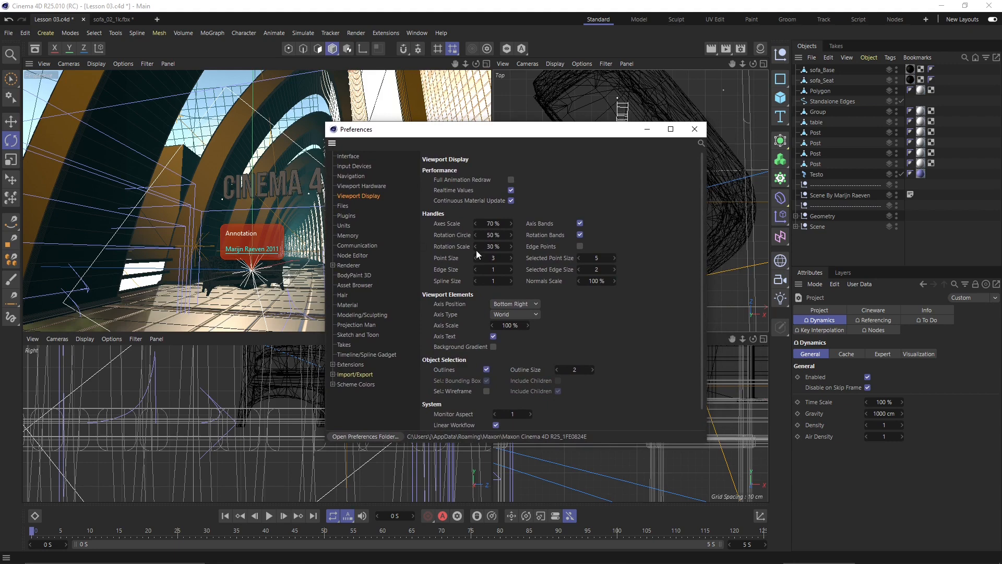
{"action": "scroll", "coordinate": [486, 313], "scroll_direction": "down", "scroll_amount": 1}
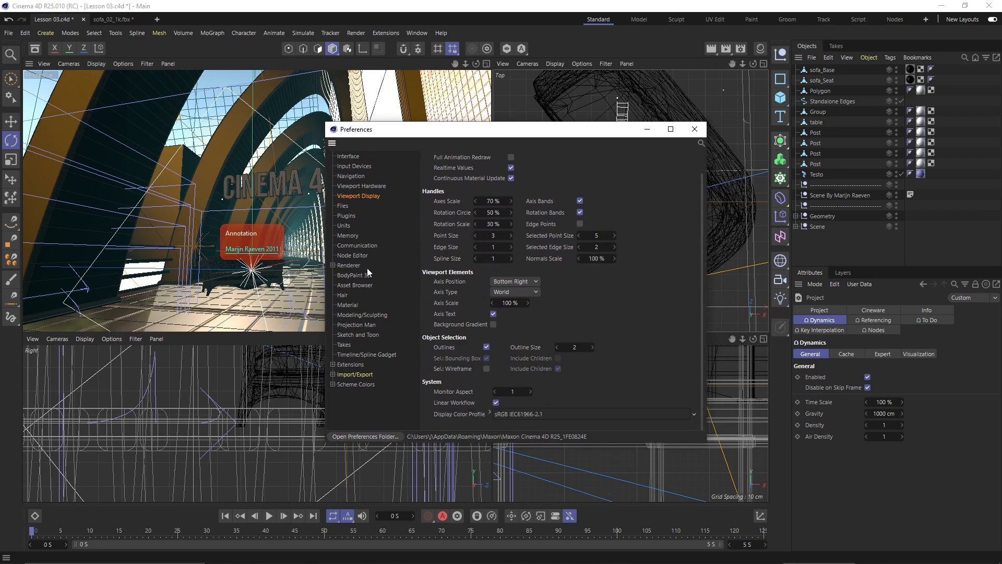
{"action": "left_click", "coordinate": [343, 204]}
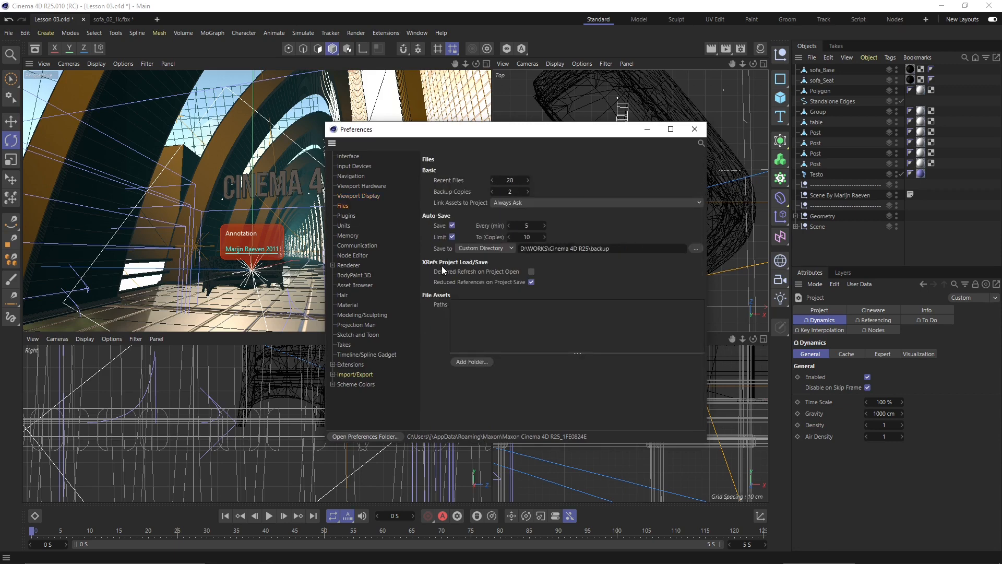
- Keep Auto-Save on with Save to Custom Directory, set Backup Copies to 3, then view Plugins
{"action": "left_click", "coordinate": [451, 225]}
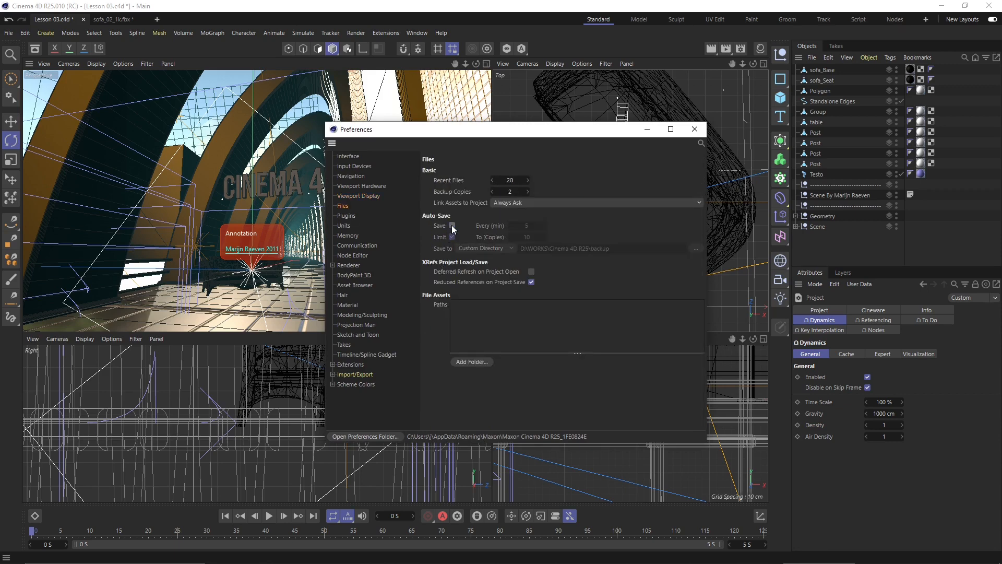
{"action": "left_click", "coordinate": [452, 225]}
{"action": "left_click", "coordinate": [481, 248]}
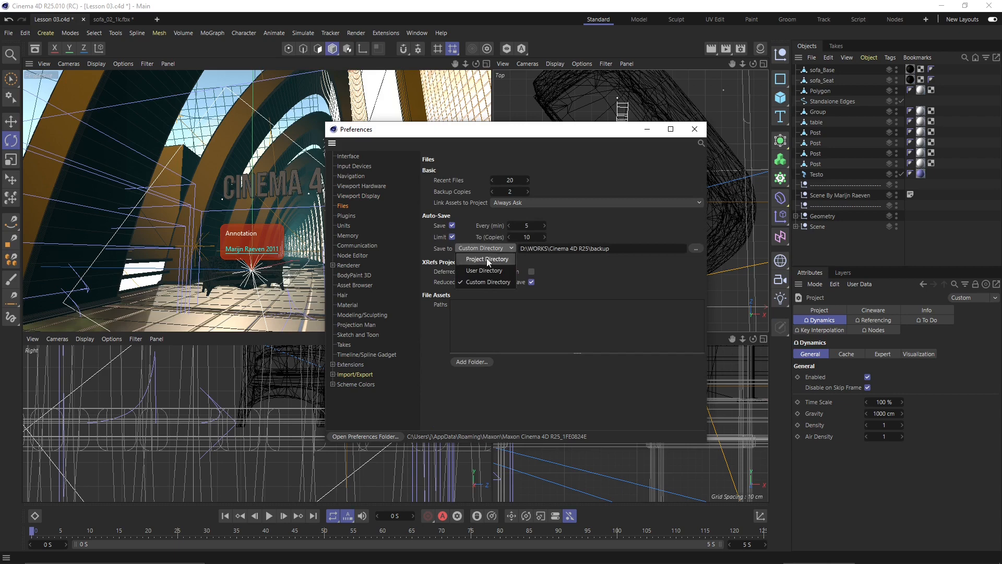
{"action": "left_click", "coordinate": [499, 281]}
{"action": "left_click", "coordinate": [553, 248]}
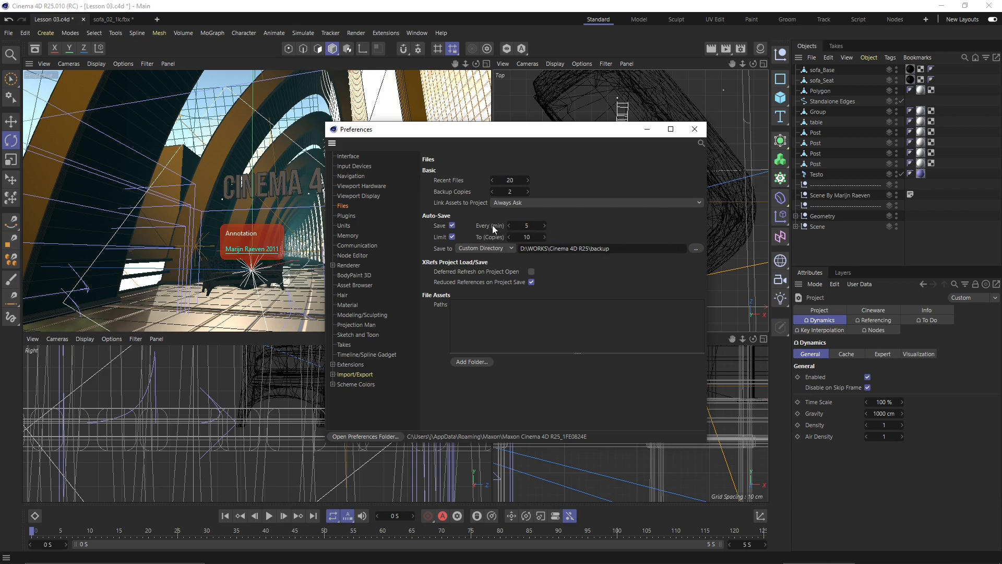
{"action": "left_click", "coordinate": [526, 192]}
{"action": "left_click", "coordinate": [348, 216]}
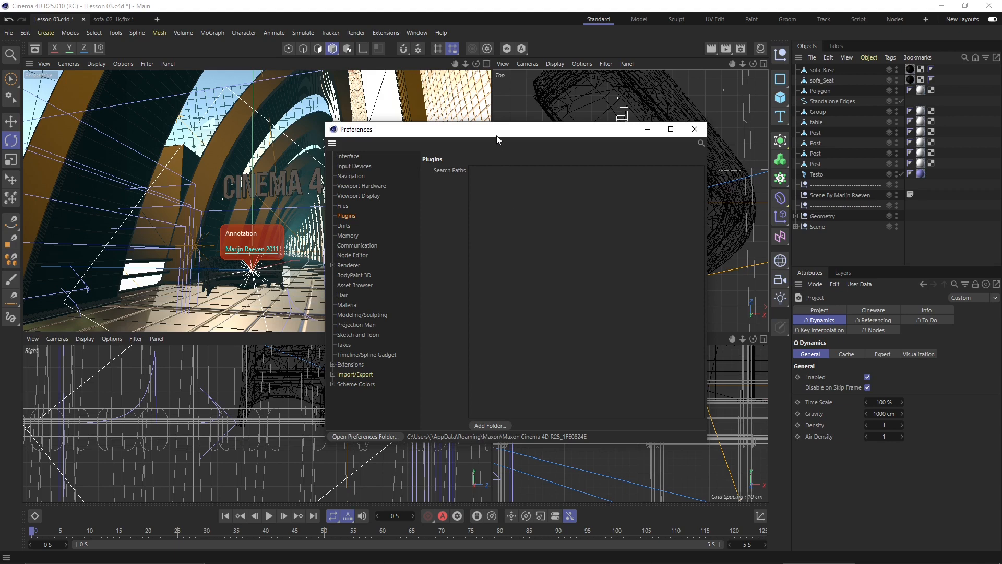
- In Units, try Millimeters but keep Centimeters, and set Animation Unit to Frames
{"action": "left_click_drag", "start_coordinate": [496, 138], "coordinate": [474, 142]}
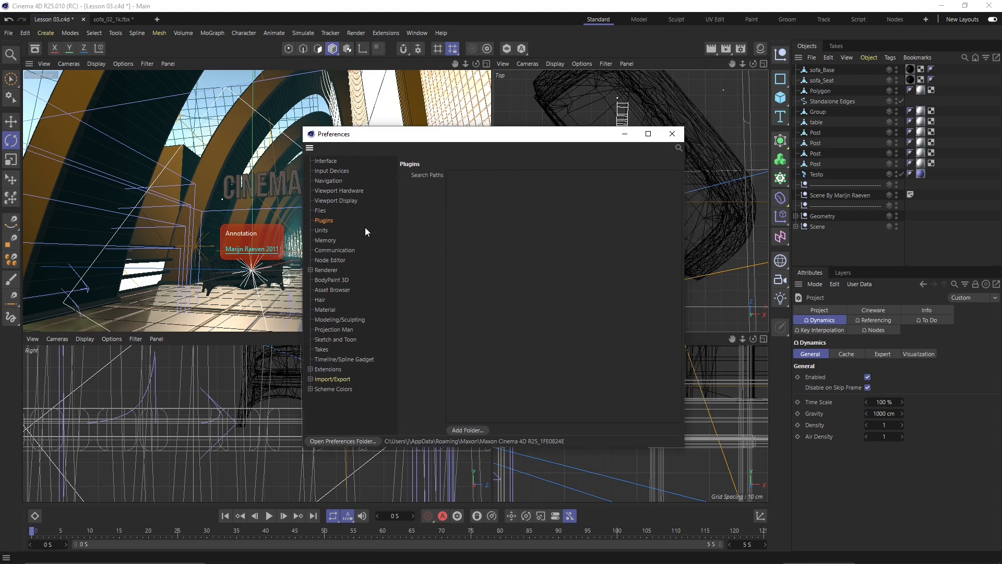
{"action": "left_click", "coordinate": [317, 230]}
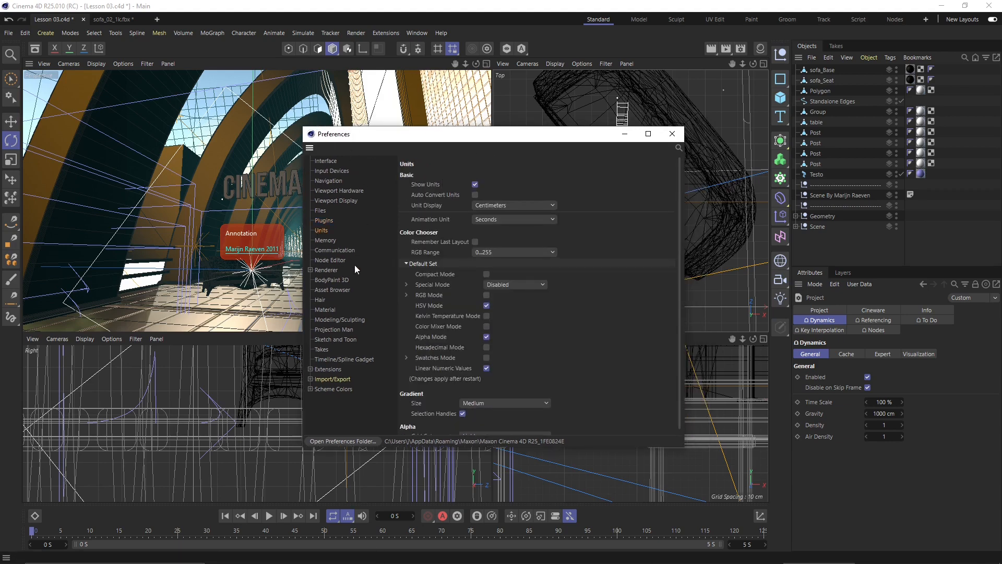
{"action": "left_click", "coordinate": [503, 204]}
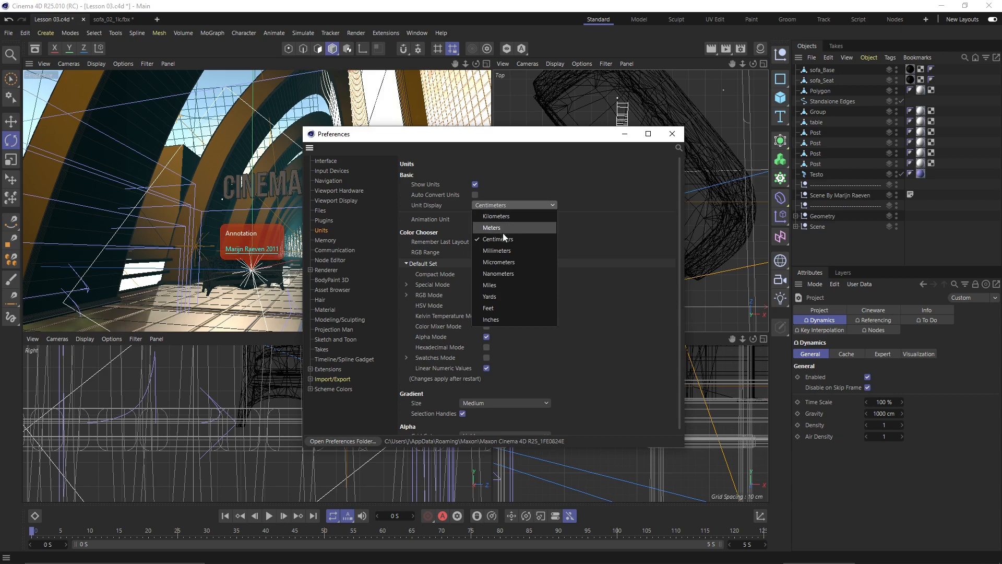
{"action": "left_click", "coordinate": [516, 254]}
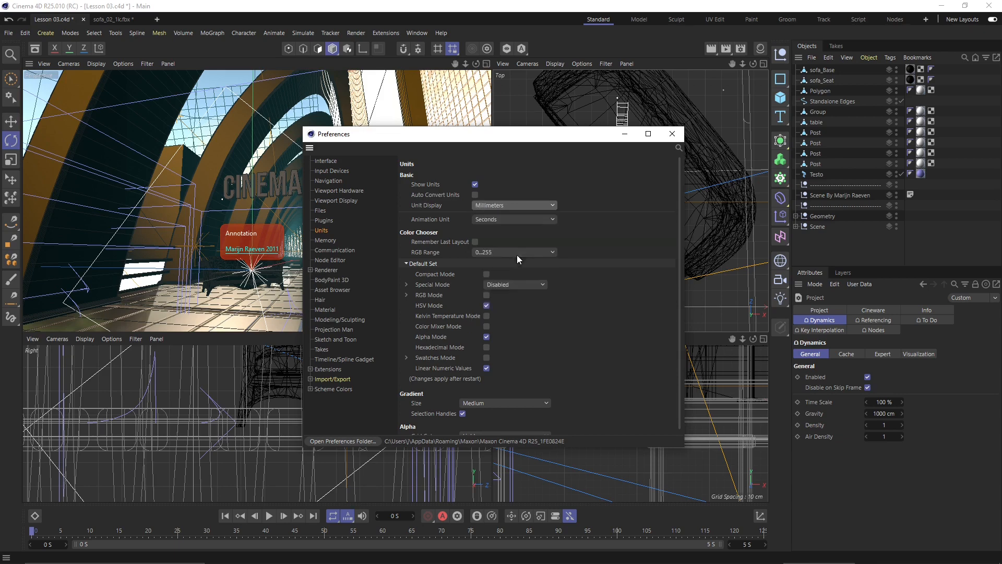
{"action": "left_click", "coordinate": [502, 206]}
{"action": "left_click", "coordinate": [503, 238]}
{"action": "left_click", "coordinate": [485, 220]}
{"action": "left_click", "coordinate": [496, 230]}
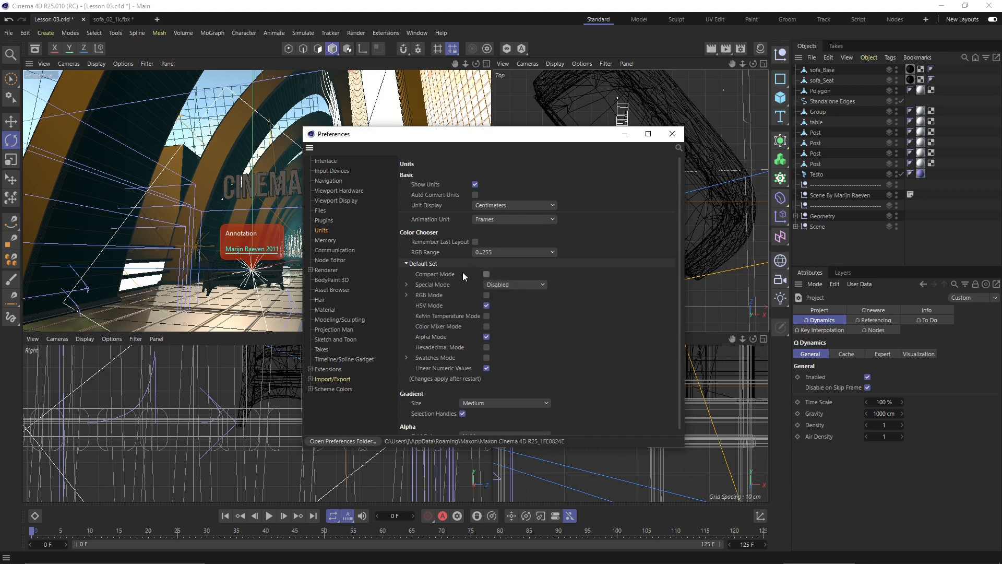
- Page through the Memory, Communication, Node Editor, Renderer/Team Render and BodyPaint 3D preferences
{"action": "scroll", "coordinate": [410, 328], "scroll_direction": "down", "scroll_amount": 1}
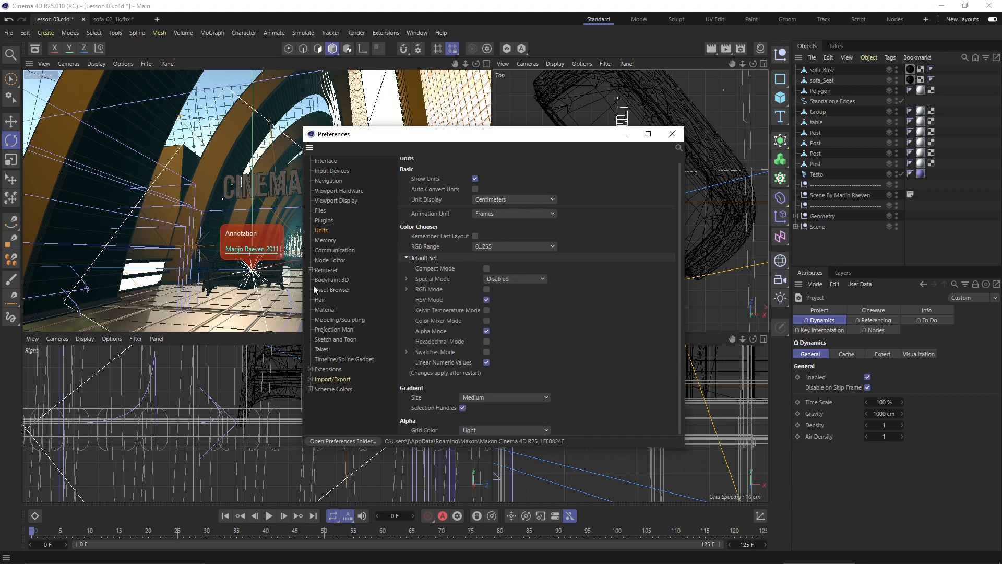
{"action": "left_click", "coordinate": [324, 240]}
{"action": "left_click", "coordinate": [332, 250]}
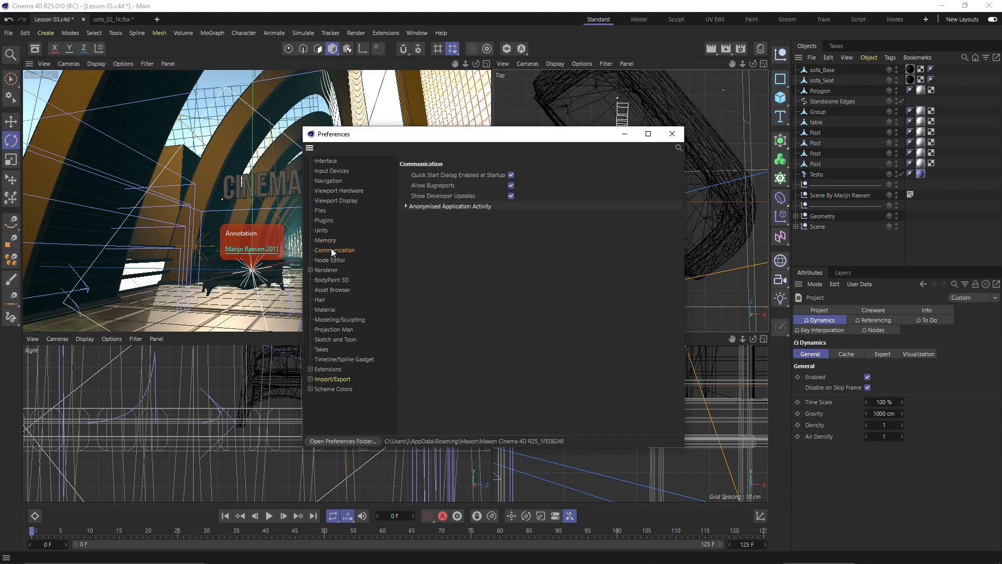
{"action": "left_click", "coordinate": [333, 261]}
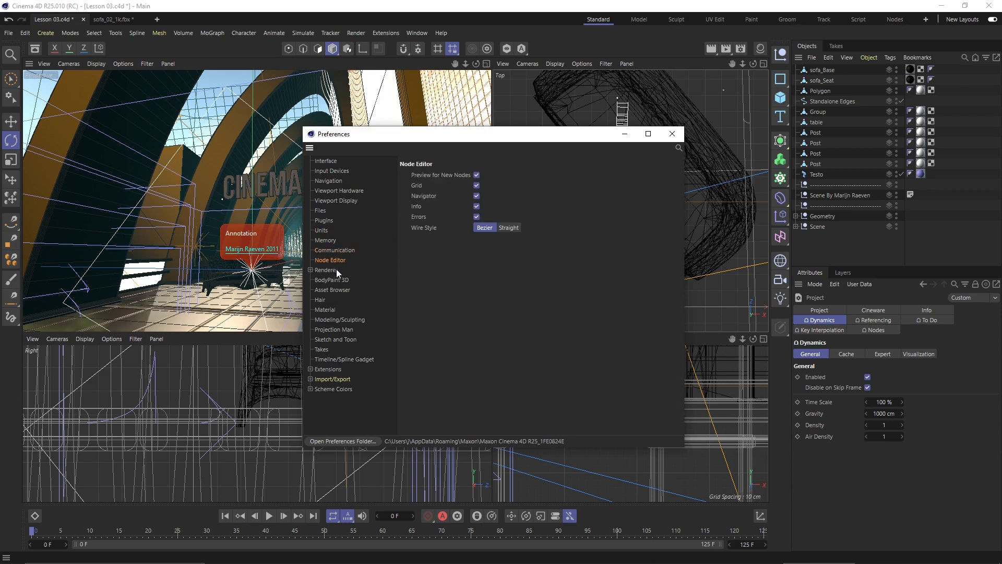
{"action": "left_click", "coordinate": [335, 270]}
{"action": "left_click", "coordinate": [310, 270]}
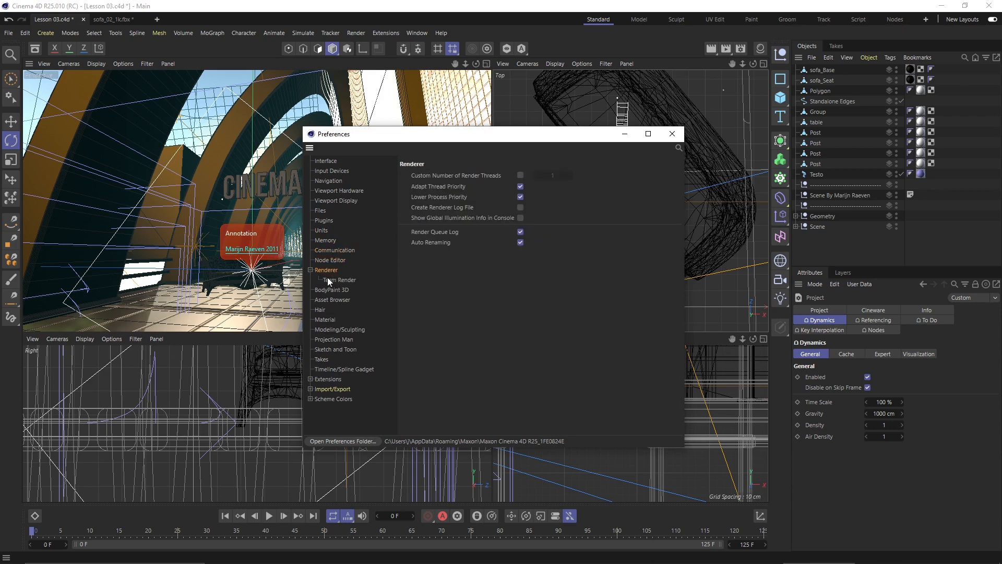
{"action": "left_click", "coordinate": [310, 270]}
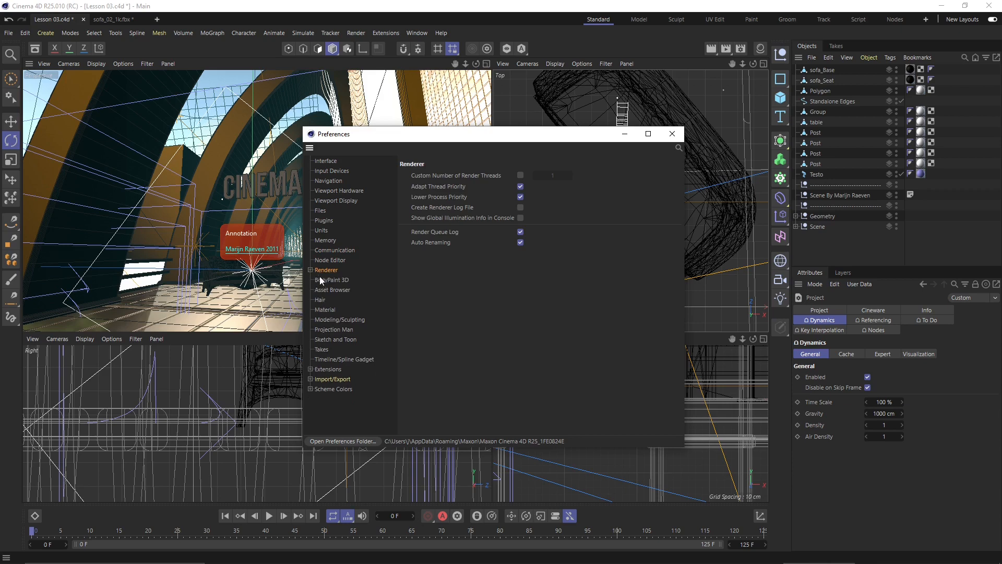
{"action": "left_click", "coordinate": [326, 281]}
- Page through Asset Browser, Hair, Material, Modeling, Projection Man, Sketch and Toon, Takes, Timeline and Extensions
{"action": "left_click", "coordinate": [329, 291]}
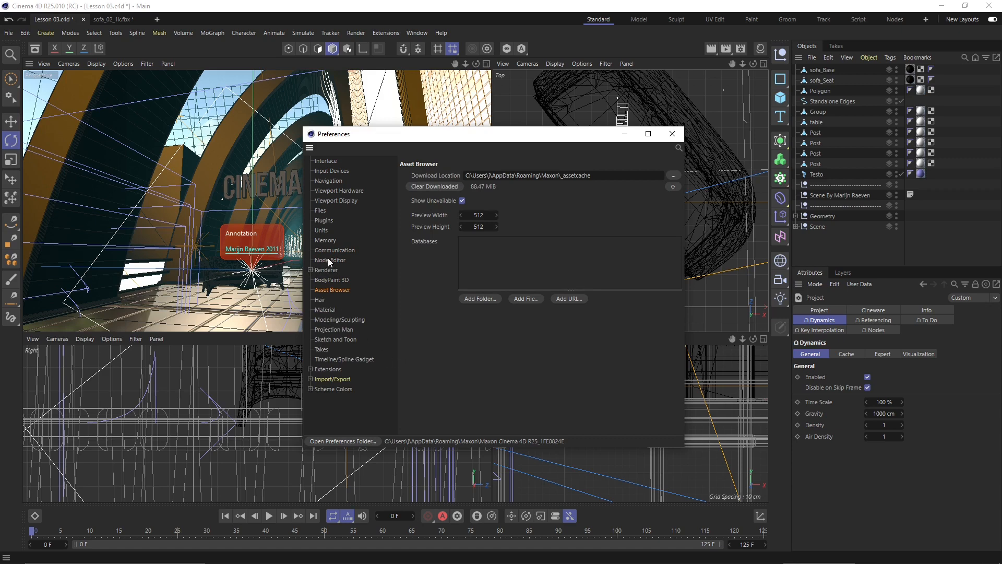
{"action": "left_click", "coordinate": [324, 300]}
{"action": "left_click", "coordinate": [323, 313]}
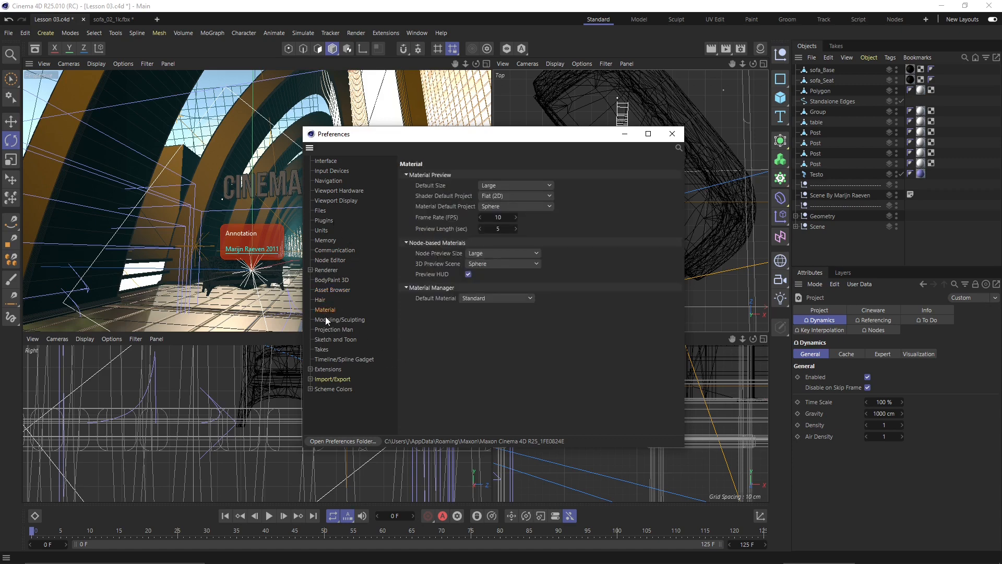
{"action": "left_click", "coordinate": [327, 318]}
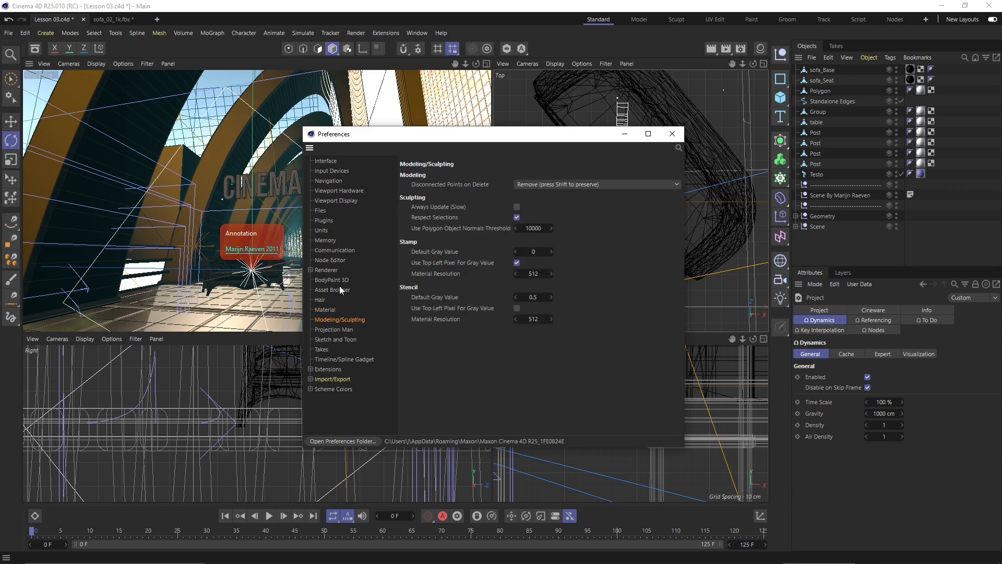
{"action": "left_click", "coordinate": [328, 329]}
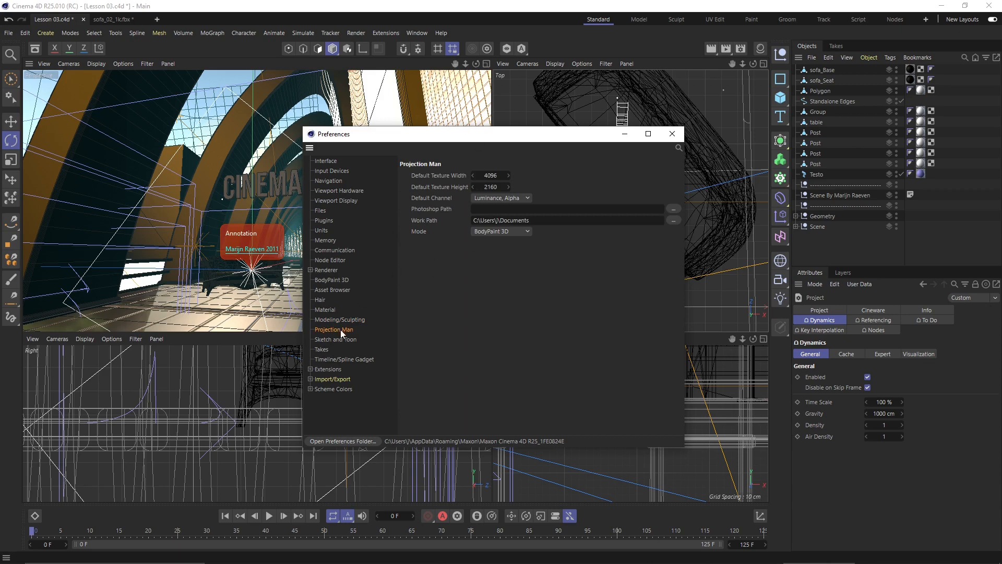
{"action": "left_click", "coordinate": [347, 339]}
{"action": "left_click", "coordinate": [327, 348]}
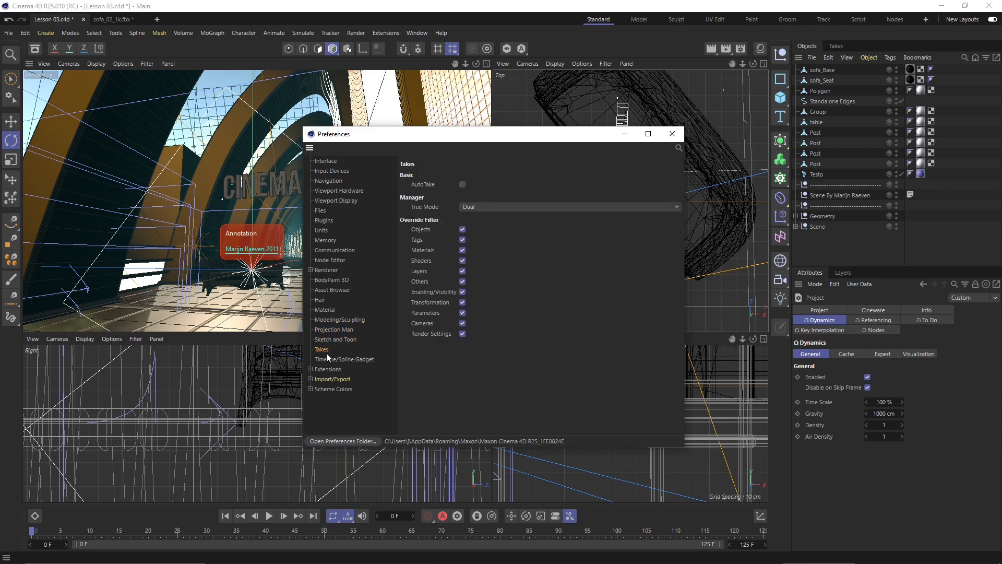
{"action": "left_click", "coordinate": [328, 360]}
{"action": "left_click", "coordinate": [331, 368]}
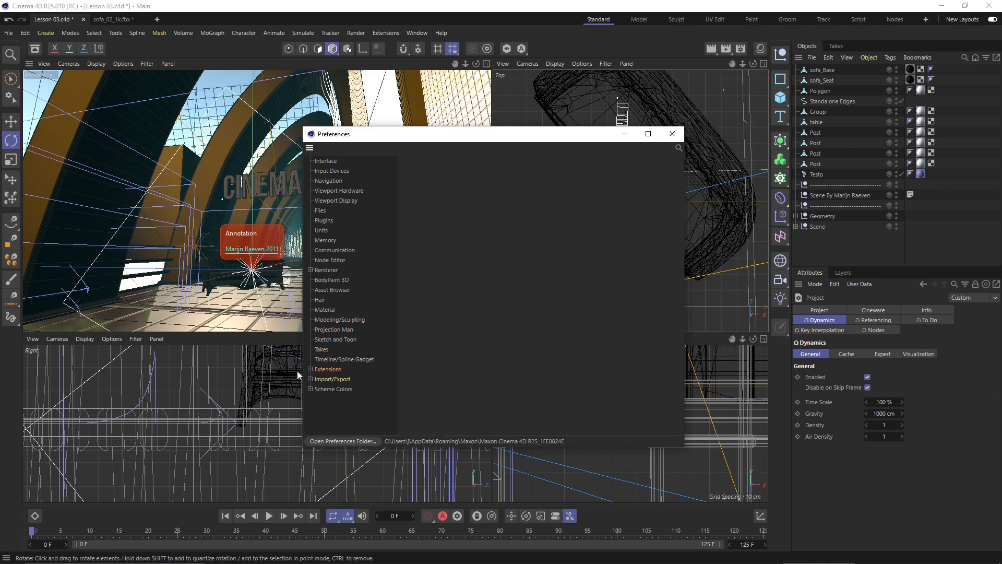
- Look at the After Effects live link and Import/Export preferences, including 3D Studio export
{"action": "left_click", "coordinate": [310, 370]}
{"action": "left_click", "coordinate": [330, 379]}
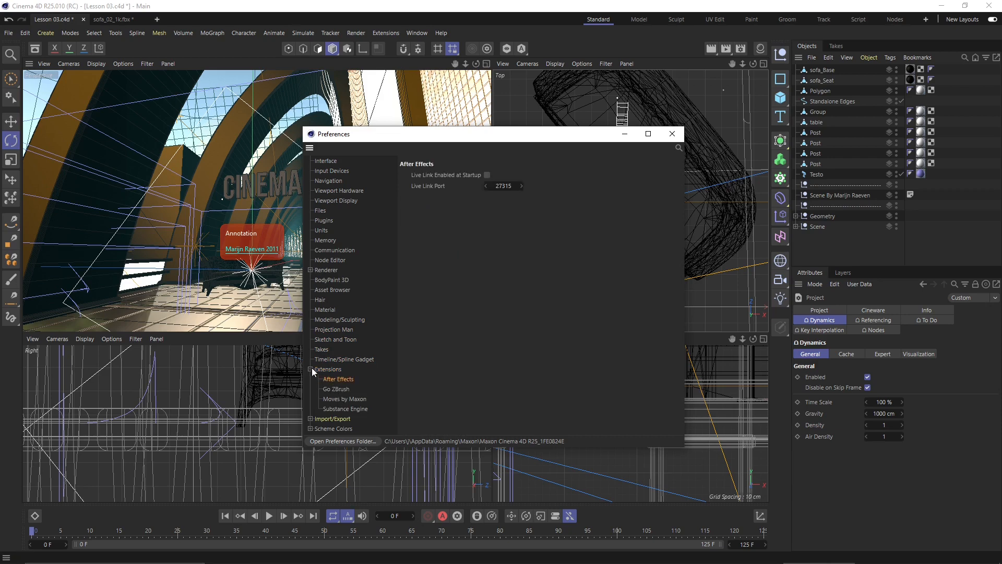
{"action": "left_click", "coordinate": [310, 369]}
{"action": "left_click", "coordinate": [329, 380]}
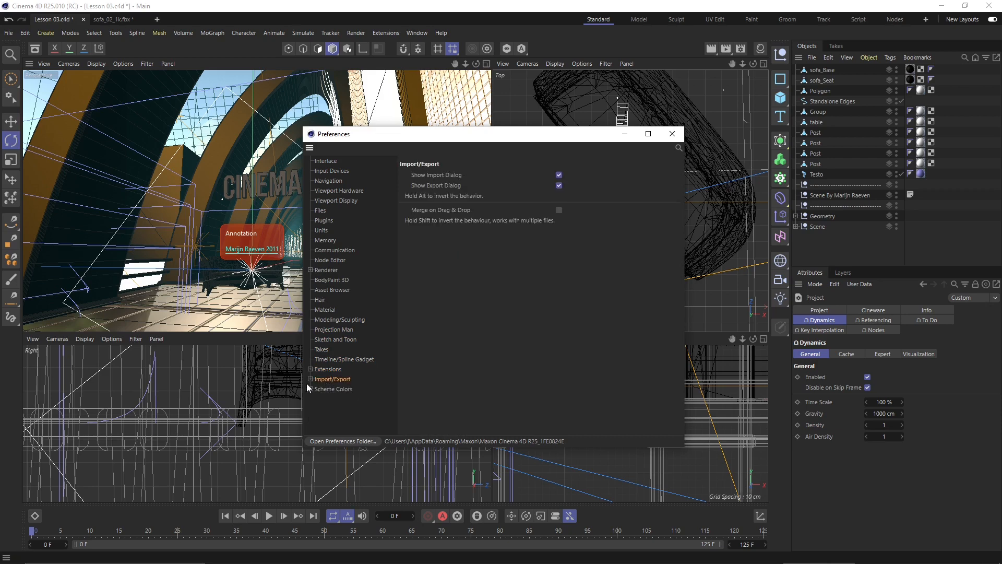
{"action": "left_click", "coordinate": [310, 379]}
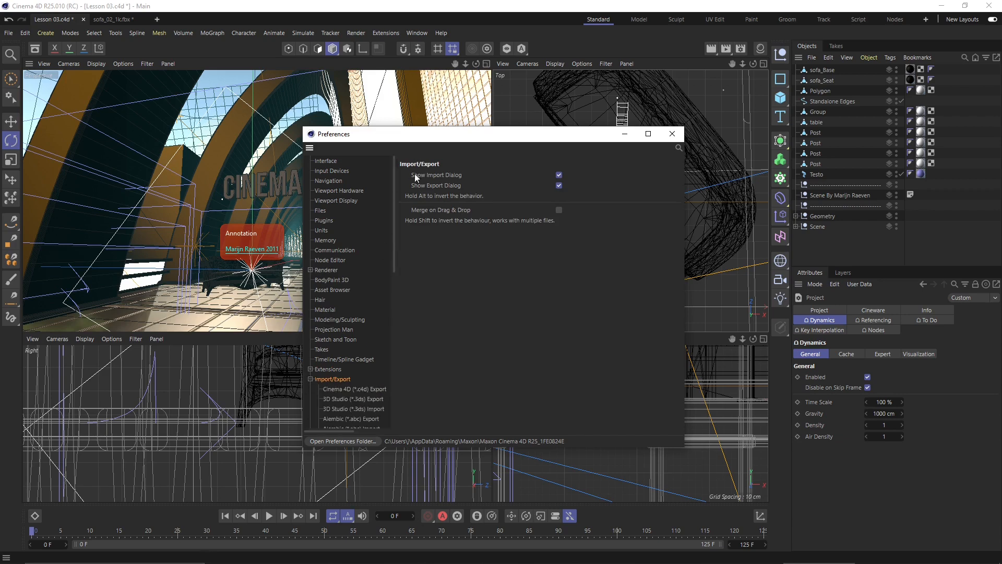
{"action": "left_click", "coordinate": [359, 395]}
- Review the Allplan export, DWG import, DXF export, Illustrator, STL and SVG import settings
{"action": "scroll", "coordinate": [358, 365], "scroll_direction": "down", "scroll_amount": 6}
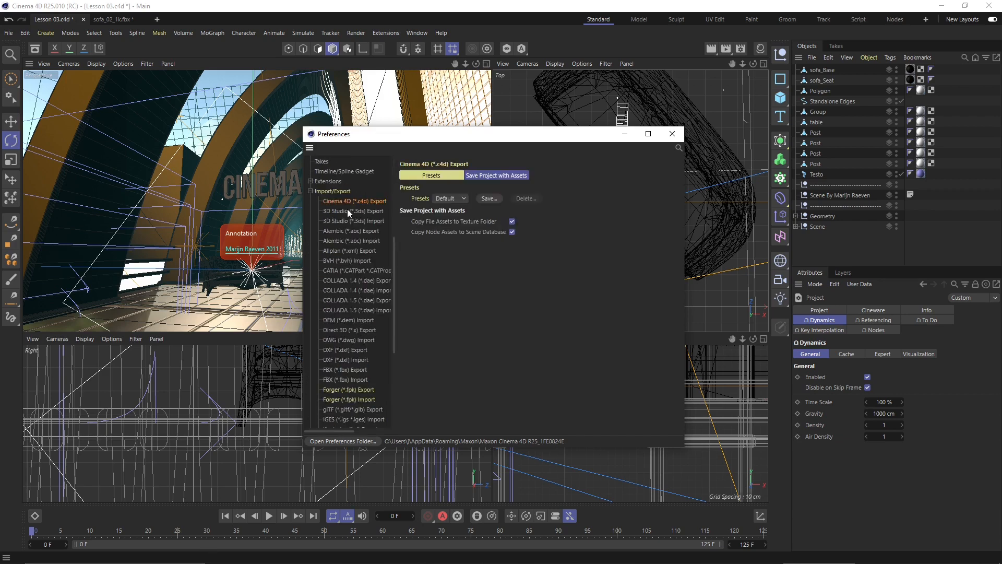
{"action": "left_click", "coordinate": [345, 223]}
{"action": "left_click", "coordinate": [346, 252]}
{"action": "scroll", "coordinate": [344, 271], "scroll_direction": "down", "scroll_amount": 2}
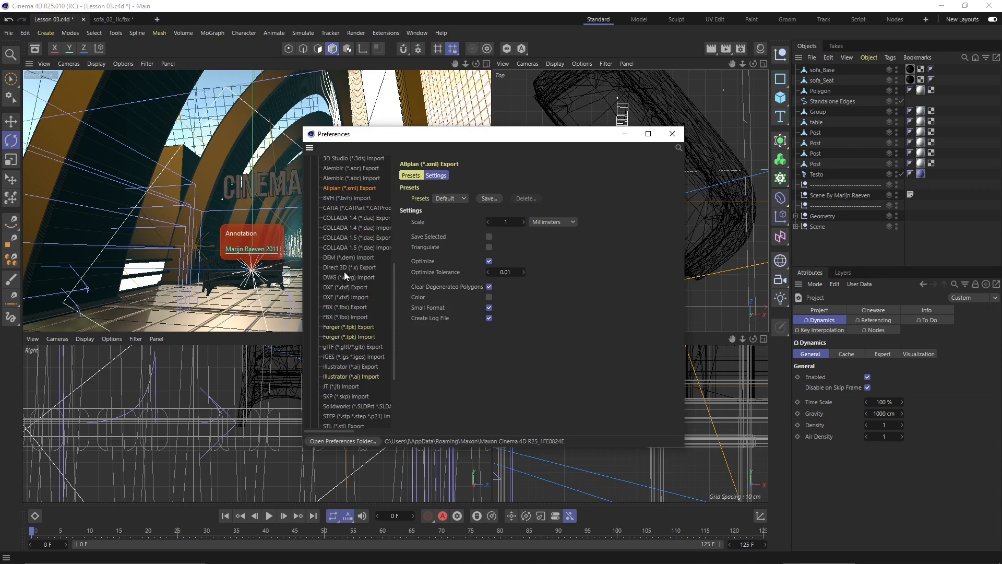
{"action": "left_click", "coordinate": [347, 277]}
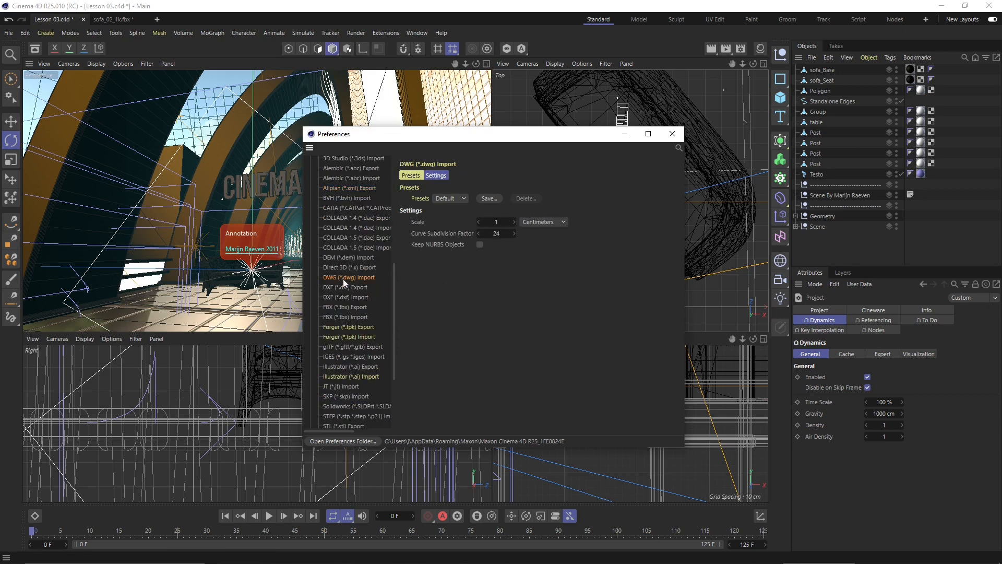
{"action": "left_click", "coordinate": [344, 288]}
{"action": "scroll", "coordinate": [355, 275], "scroll_direction": "down", "scroll_amount": 2}
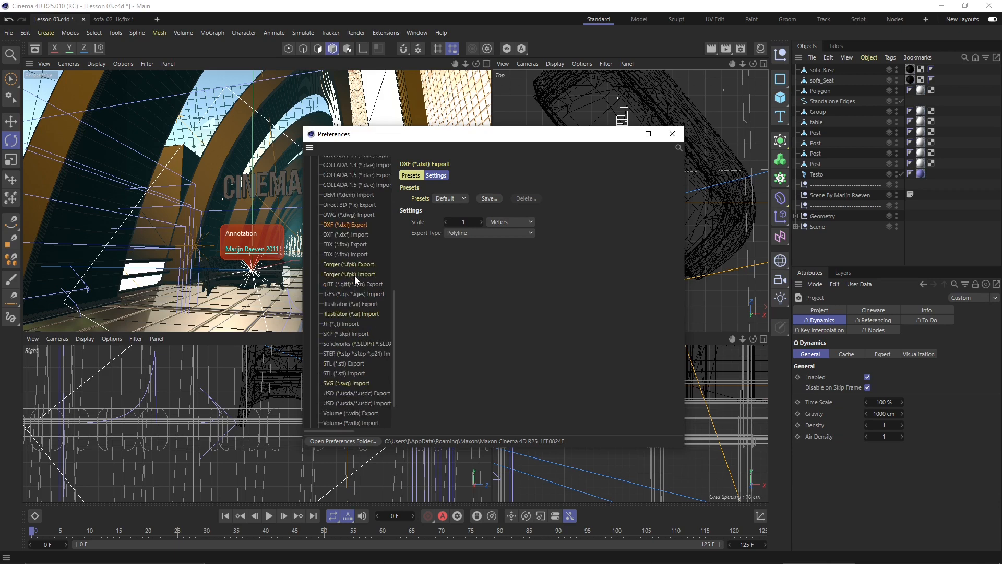
{"action": "left_click", "coordinate": [357, 313]}
{"action": "scroll", "coordinate": [357, 314], "scroll_direction": "down", "scroll_amount": 2}
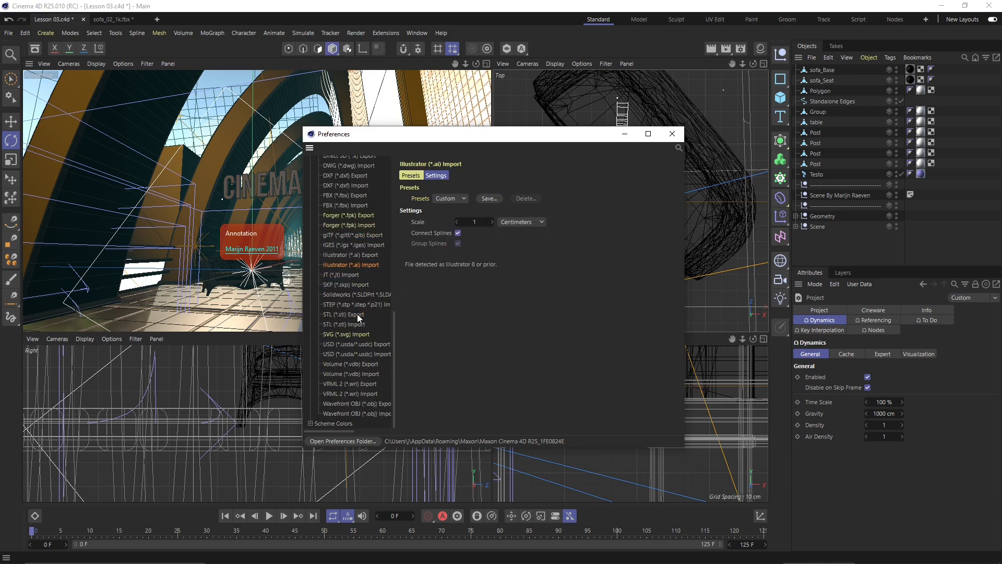
{"action": "left_click", "coordinate": [360, 324]}
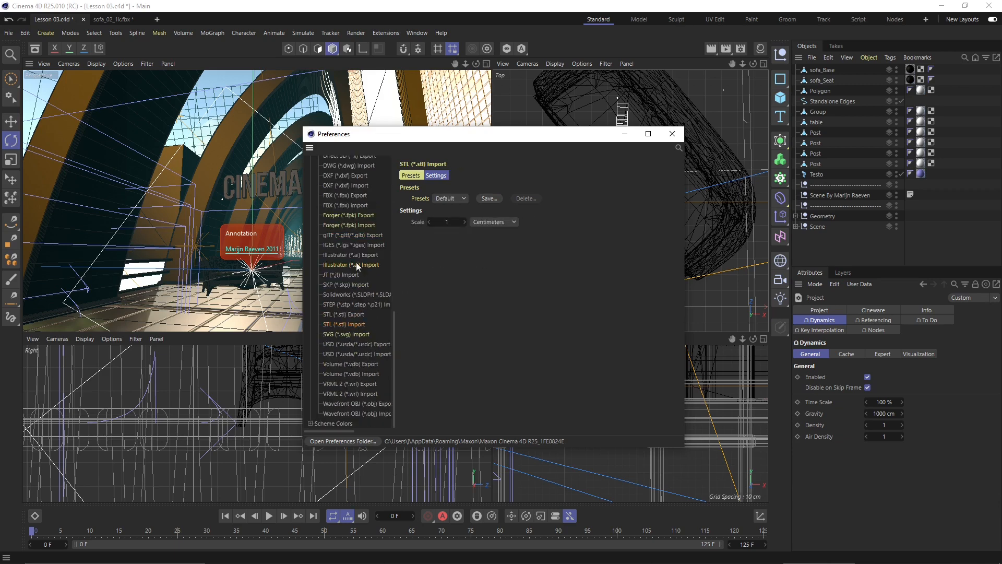
{"action": "left_click", "coordinate": [360, 334]}
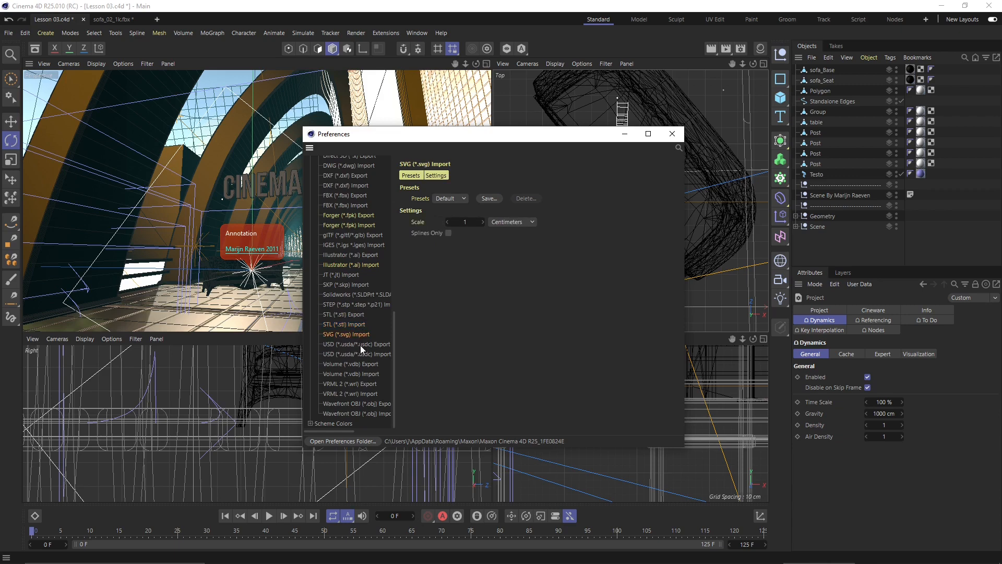
- Expand the Scheme Colors category and view the Editor Colors
{"action": "left_click", "coordinate": [339, 424]}
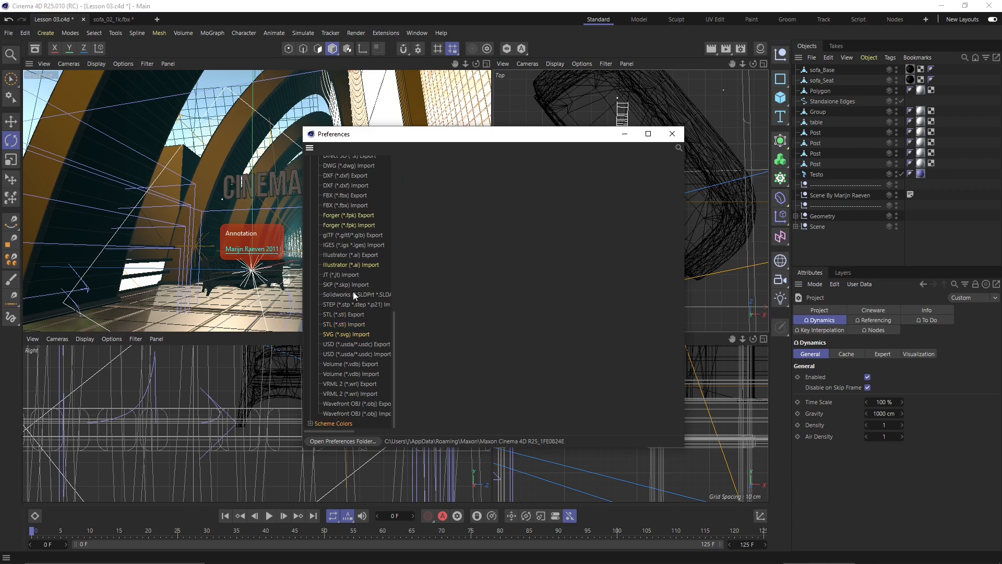
{"action": "left_click", "coordinate": [310, 422]}
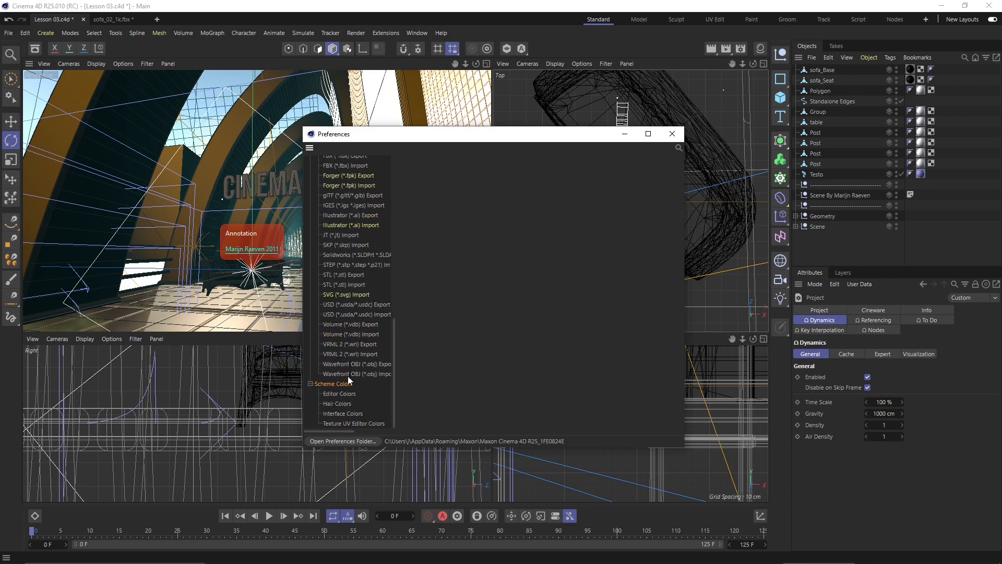
{"action": "left_click", "coordinate": [348, 393]}
- View the Hair Colors, Interface Colors and Texture UV Editor Colors schemes
{"action": "scroll", "coordinate": [489, 245], "scroll_direction": "down", "scroll_amount": 10}
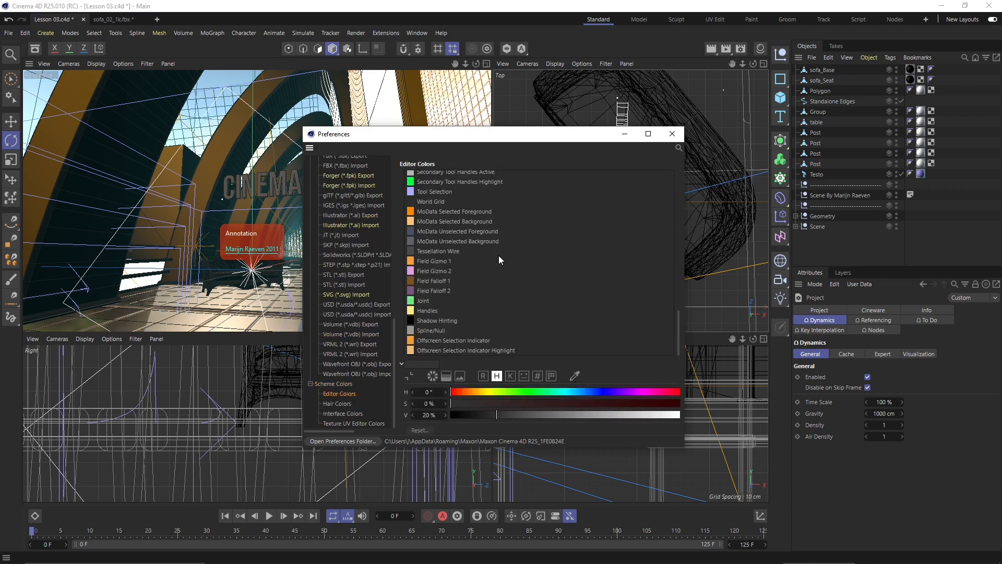
{"action": "scroll", "coordinate": [498, 254], "scroll_direction": "up", "scroll_amount": 10}
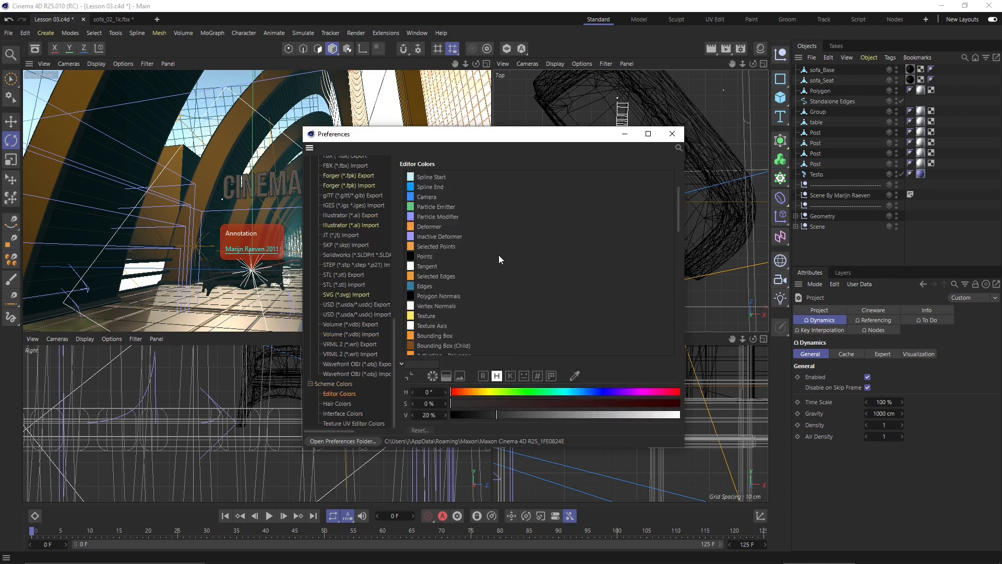
{"action": "left_click", "coordinate": [337, 405]}
{"action": "left_click", "coordinate": [342, 414]}
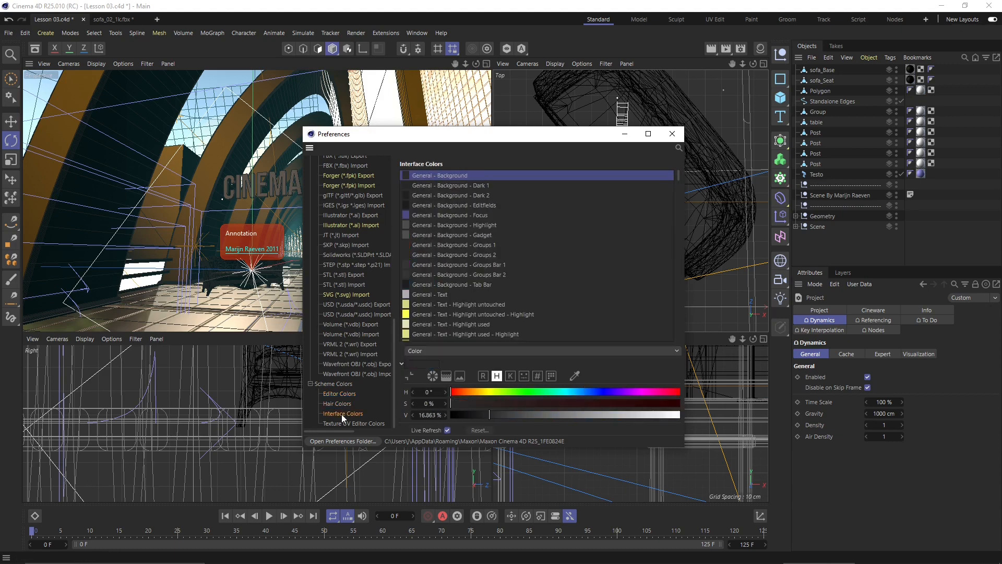
{"action": "left_click", "coordinate": [345, 423]}
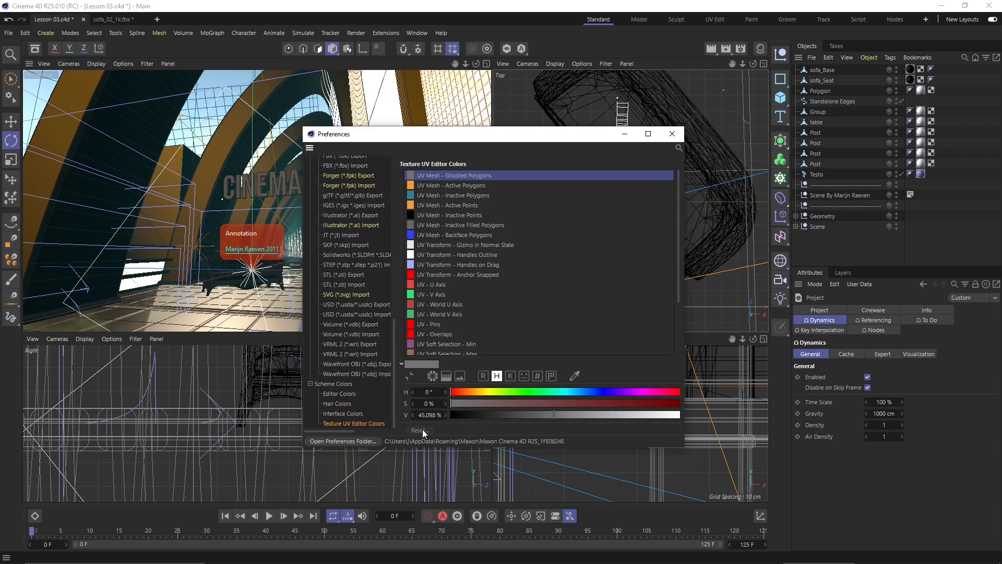
- Open the preferences folder's prefs subfolder in Explorer, then close Explorer and Preferences
{"action": "left_click", "coordinate": [353, 444]}
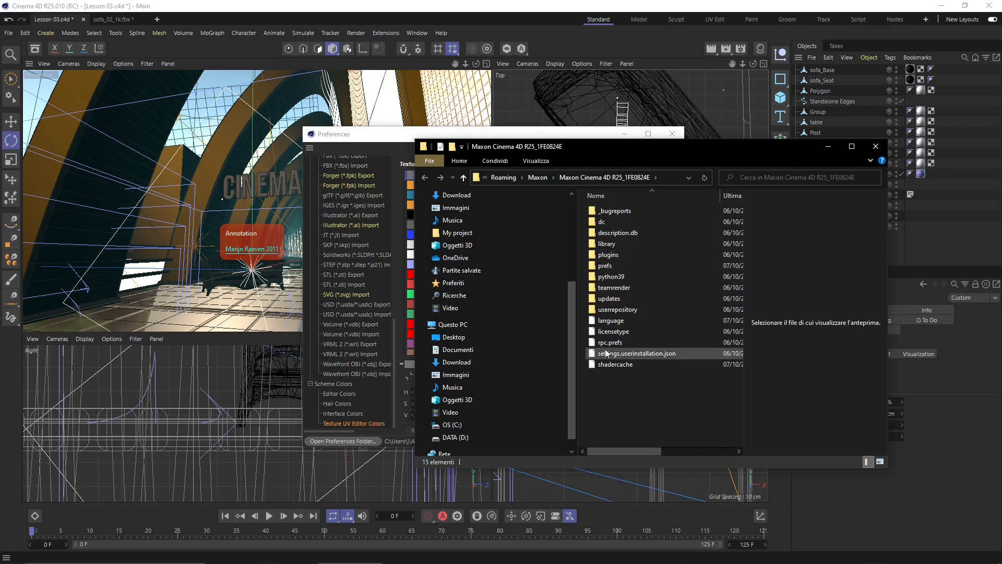
{"action": "double_click", "coordinate": [609, 268]}
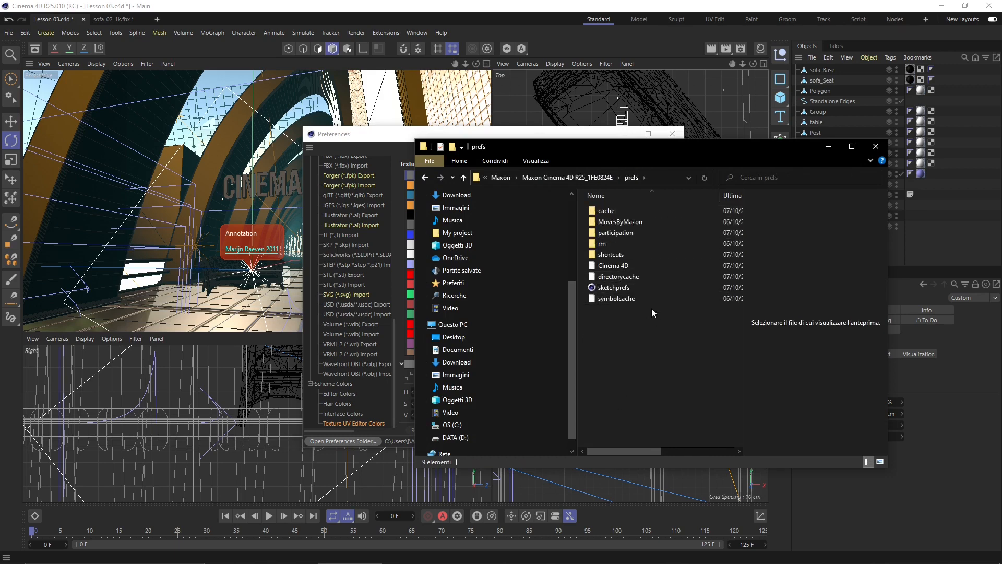
{"action": "left_click", "coordinate": [875, 147]}
{"action": "left_click", "coordinate": [672, 135]}
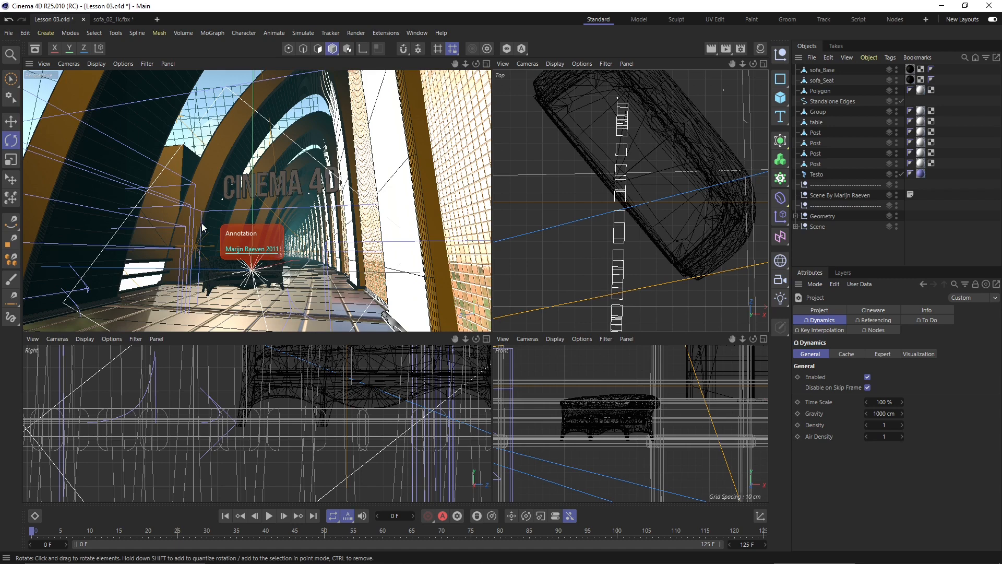
- Drag the four-view splitter right and down to enlarge the perspective view
{"action": "left_click", "coordinate": [25, 33]}
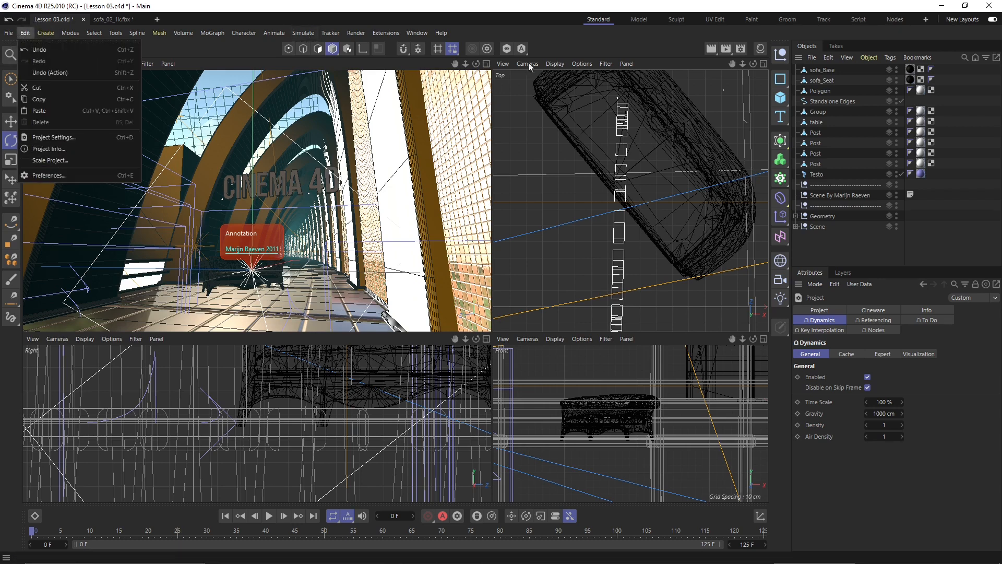
{"action": "left_click", "coordinate": [563, 46]}
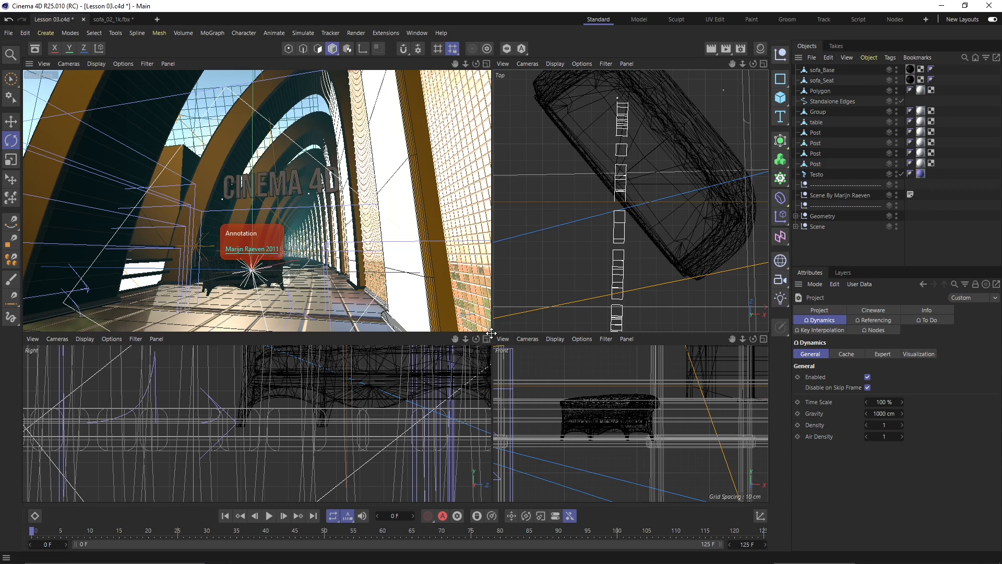
{"action": "left_click_drag", "start_coordinate": [493, 330], "coordinate": [533, 350]}
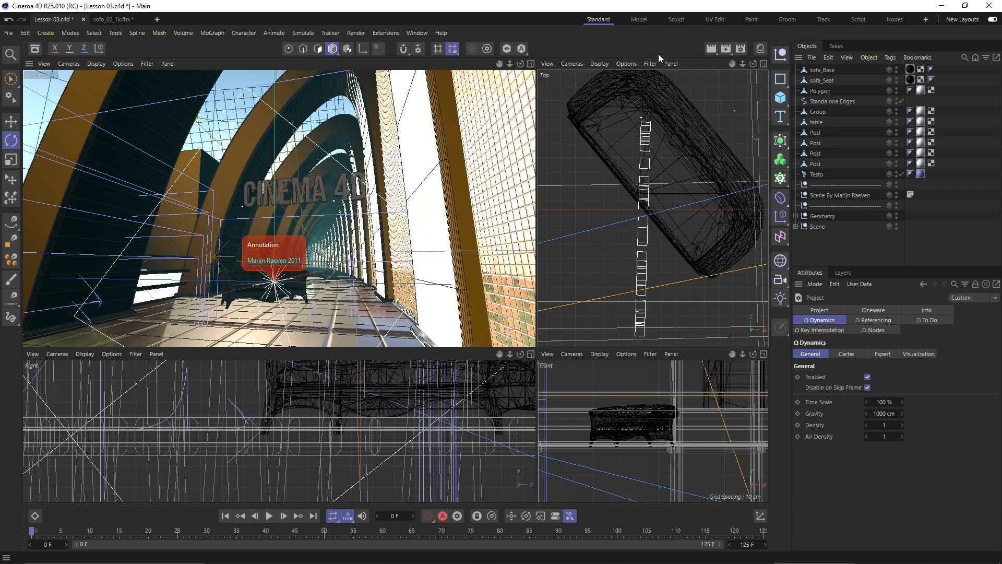
- Add a new empty palette shaped as a wide strip over the perspective view, then open Customize Palettes
{"action": "right_click", "coordinate": [544, 47]}
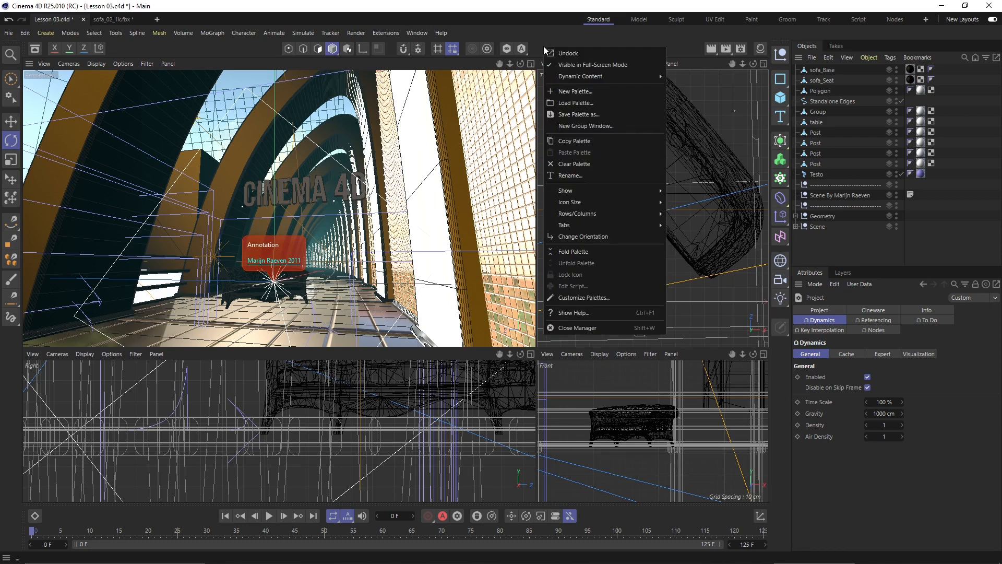
{"action": "key", "text": "Escape"}
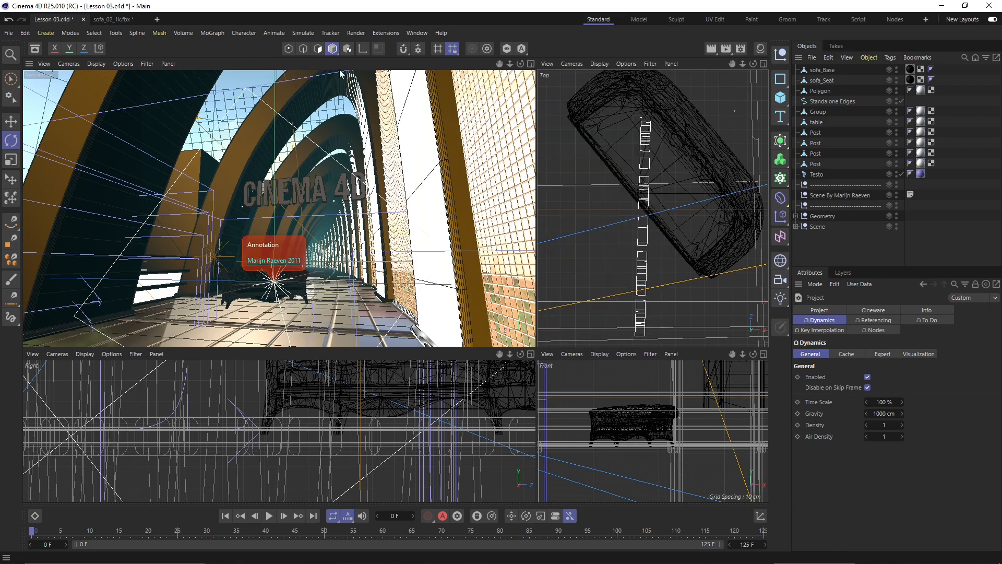
{"action": "right_click", "coordinate": [606, 52]}
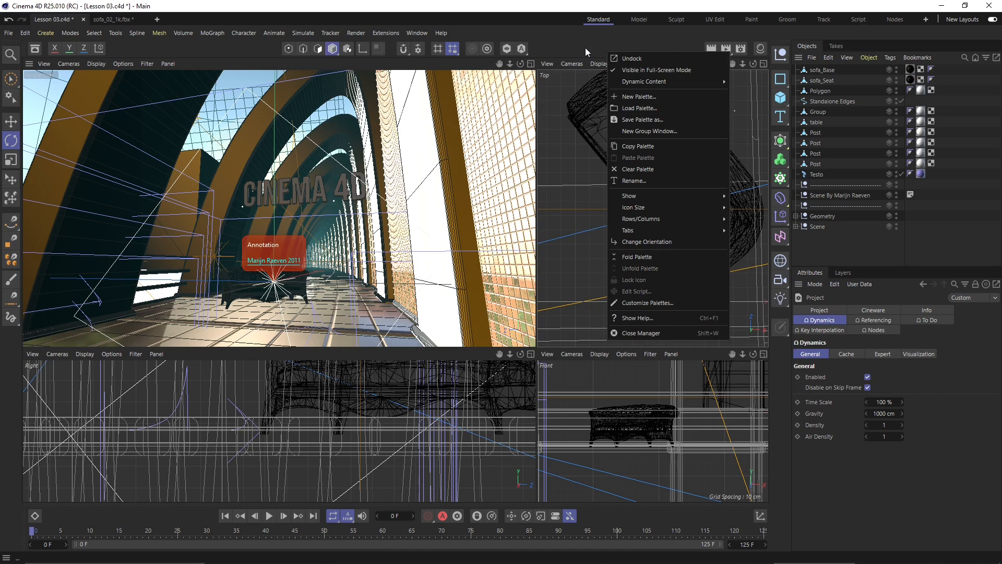
{"action": "left_click", "coordinate": [666, 96]}
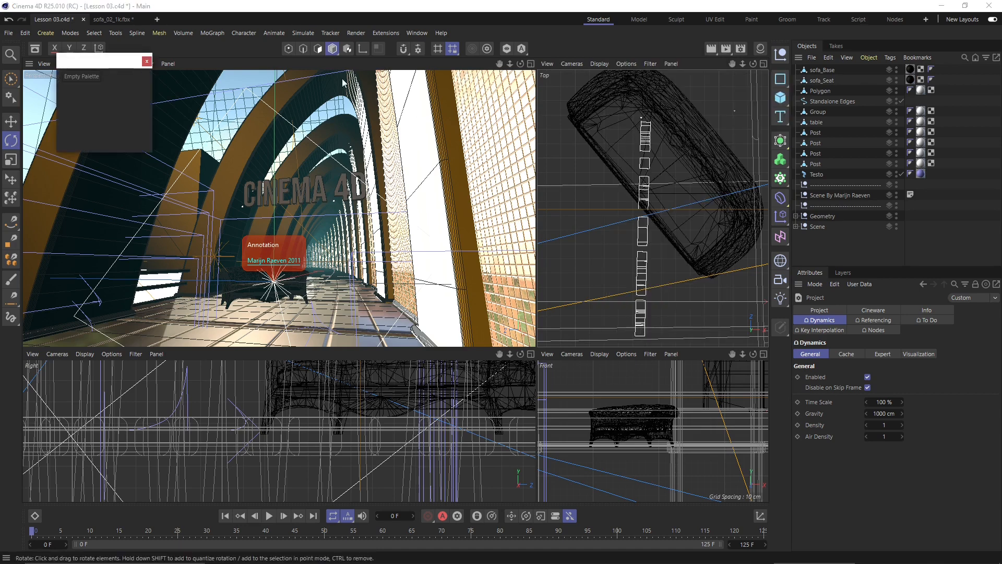
{"action": "left_click_drag", "start_coordinate": [85, 63], "coordinate": [340, 196]}
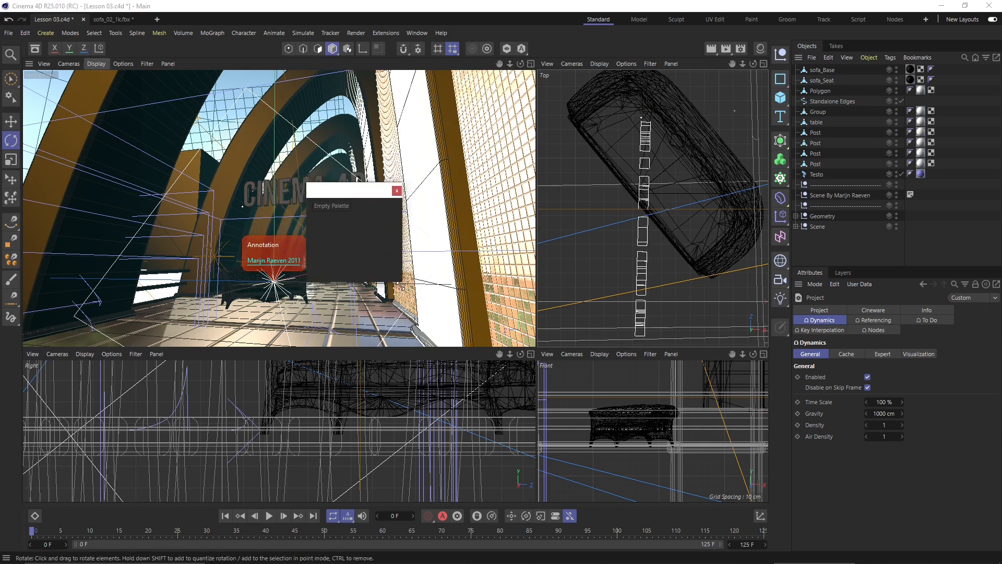
{"action": "left_click_drag", "start_coordinate": [399, 285], "coordinate": [589, 246]}
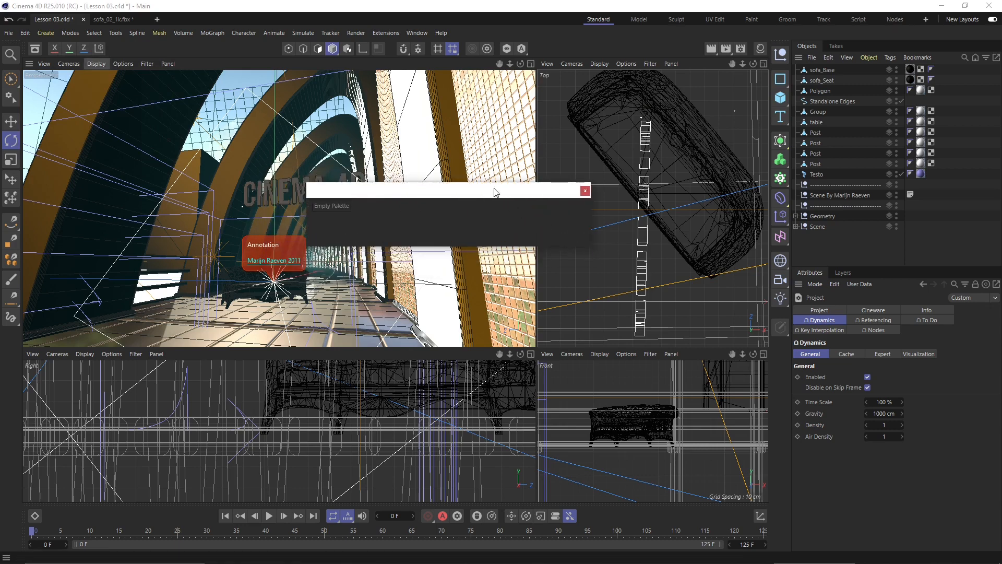
{"action": "left_click_drag", "start_coordinate": [495, 192], "coordinate": [442, 179]}
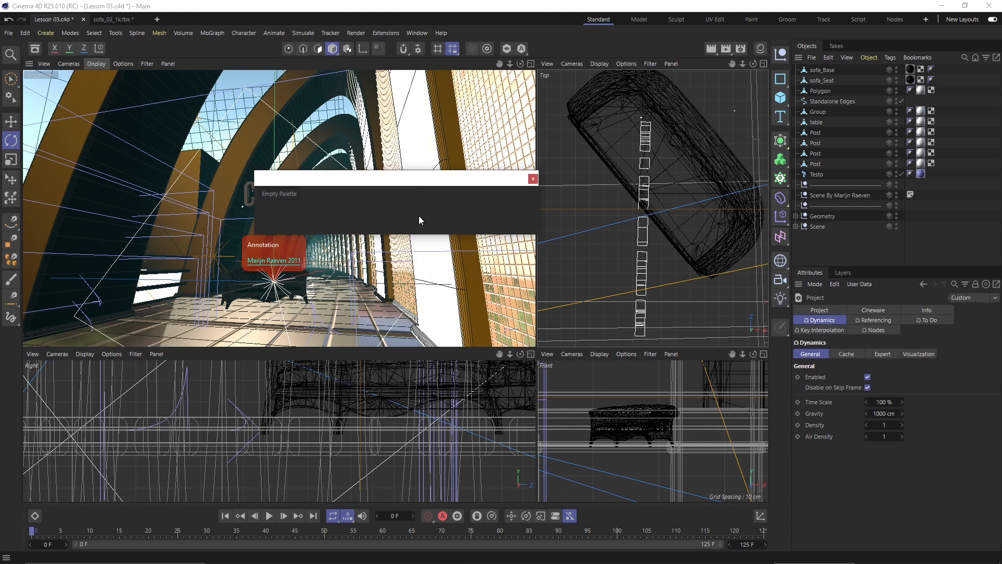
{"action": "right_click", "coordinate": [584, 47]}
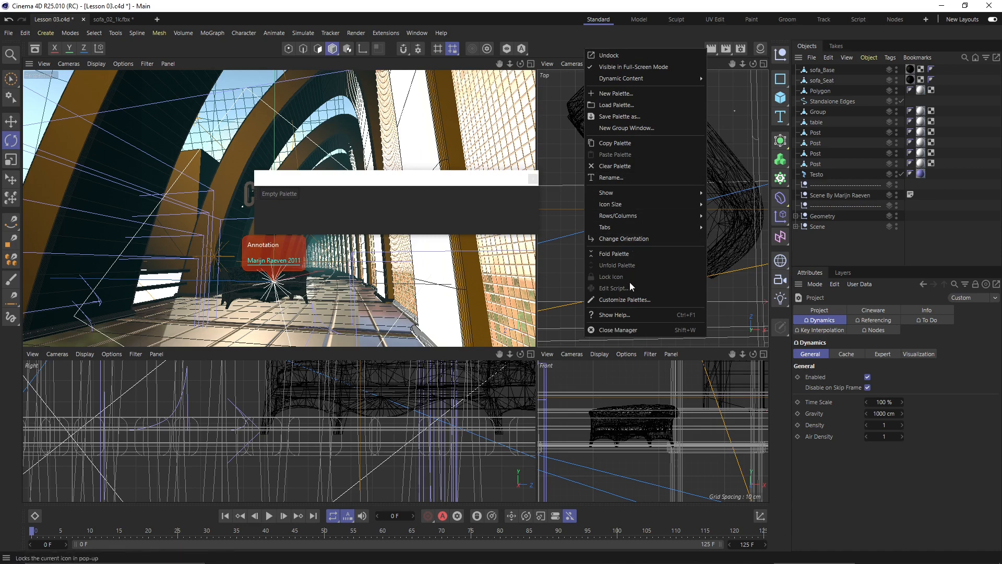
{"action": "left_click", "coordinate": [629, 302]}
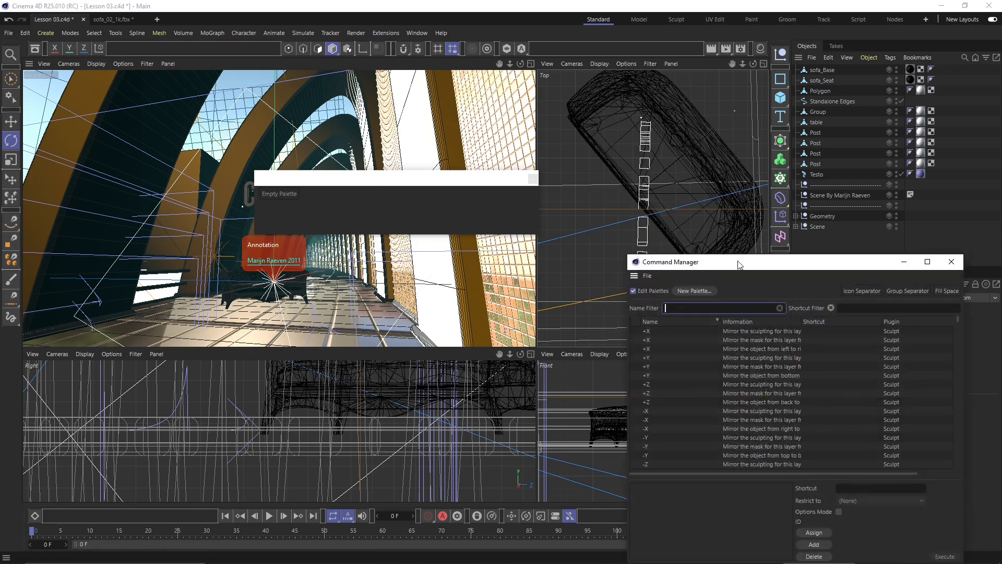
- Filter the Command Manager by 'cube' and drag the Cube command into the palette
{"action": "left_click_drag", "start_coordinate": [738, 261], "coordinate": [676, 97]}
{"action": "left_click_drag", "start_coordinate": [414, 183], "coordinate": [292, 179]}
{"action": "left_click_drag", "start_coordinate": [612, 97], "coordinate": [542, 106]}
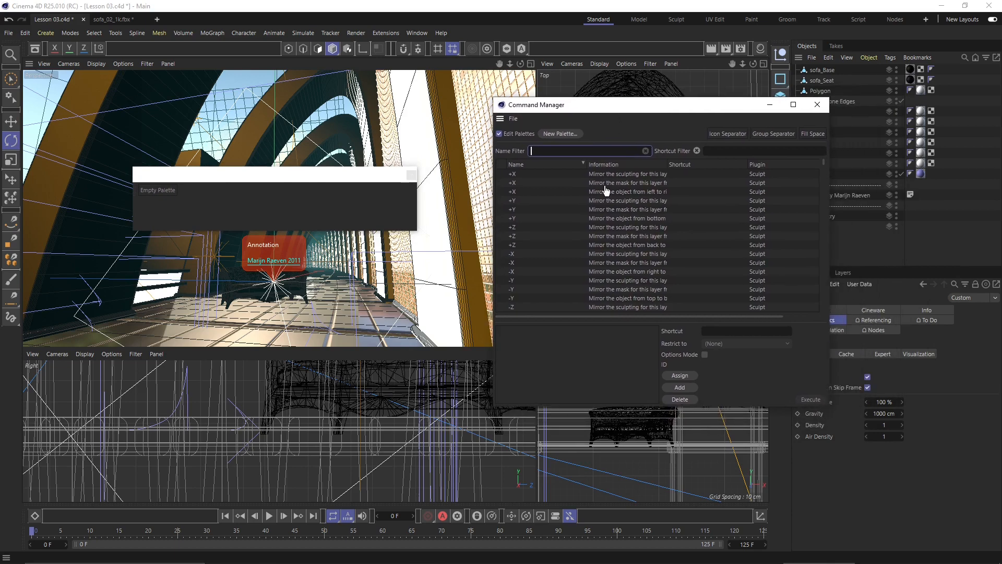
{"action": "left_click", "coordinate": [556, 148]}
{"action": "type", "text": "cube"}
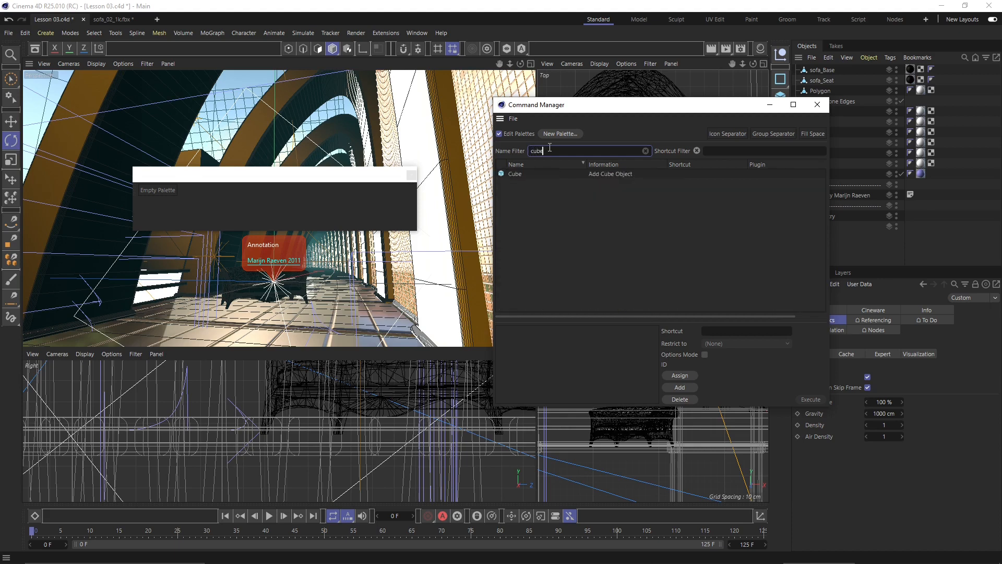
{"action": "left_click", "coordinate": [514, 174]}
{"action": "left_click_drag", "start_coordinate": [446, 179], "coordinate": [177, 193]}
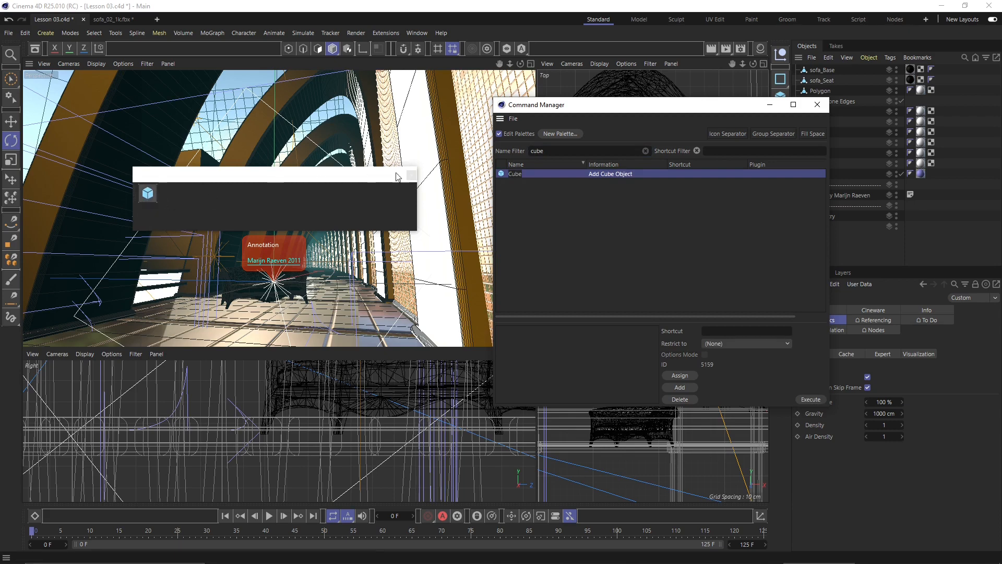
- Filter by 'zoom', add Auto Zoom Mode and Set Zoom... to the palette, then clear the filter
{"action": "double_click", "coordinate": [575, 152]}
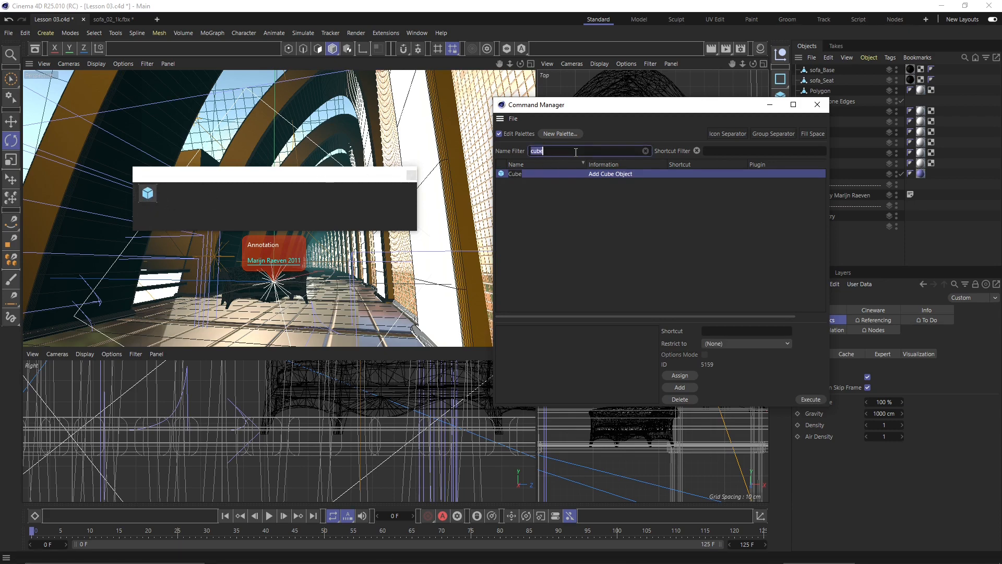
{"action": "type", "text": "zoom"}
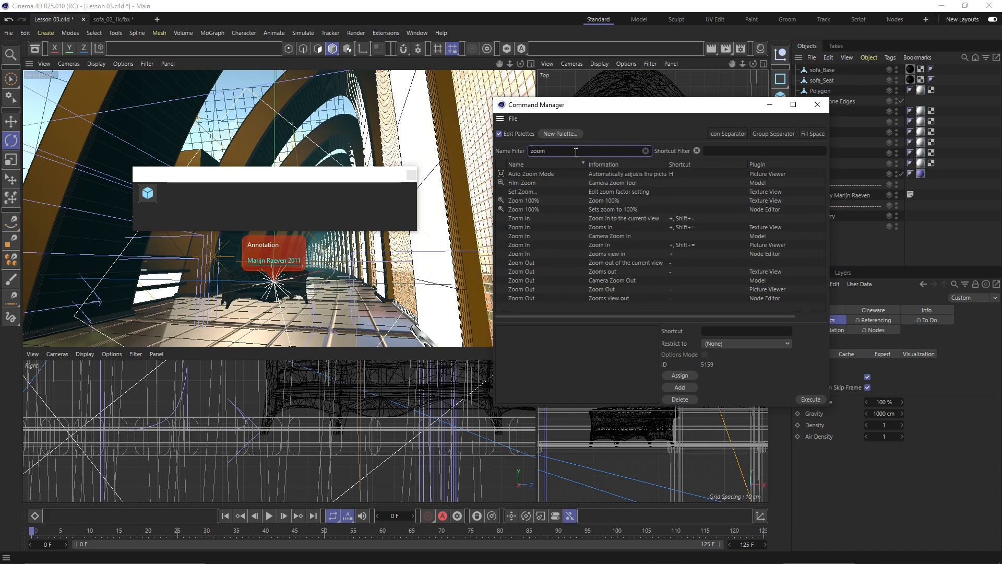
{"action": "left_click_drag", "start_coordinate": [514, 174], "coordinate": [150, 197]}
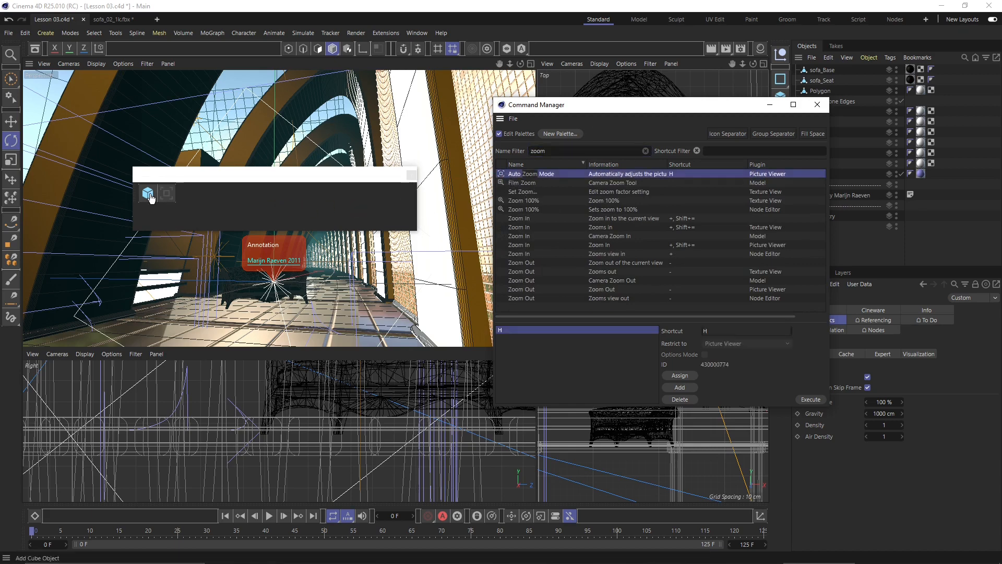
{"action": "left_click", "coordinate": [524, 192]}
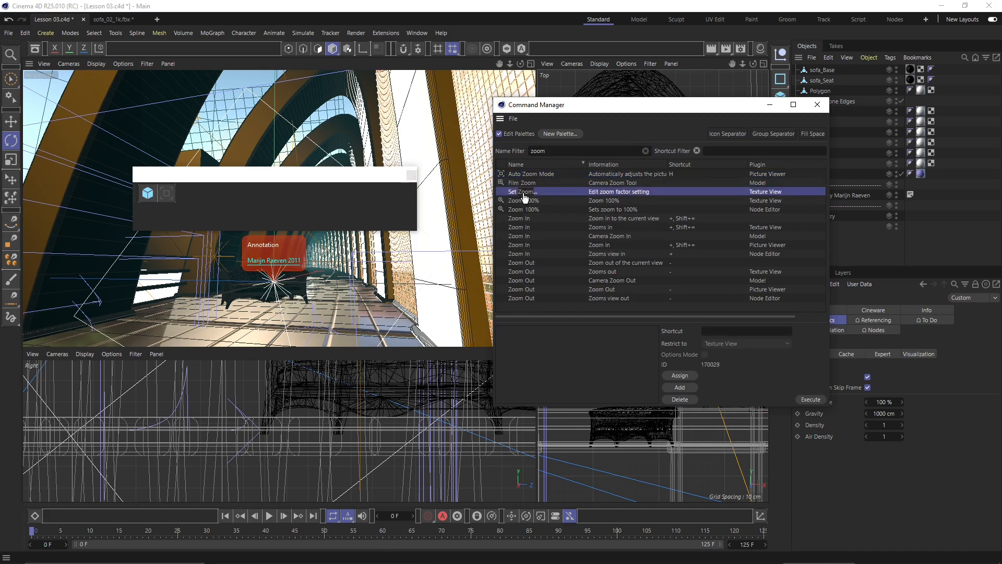
{"action": "left_click_drag", "start_coordinate": [524, 196], "coordinate": [171, 193]}
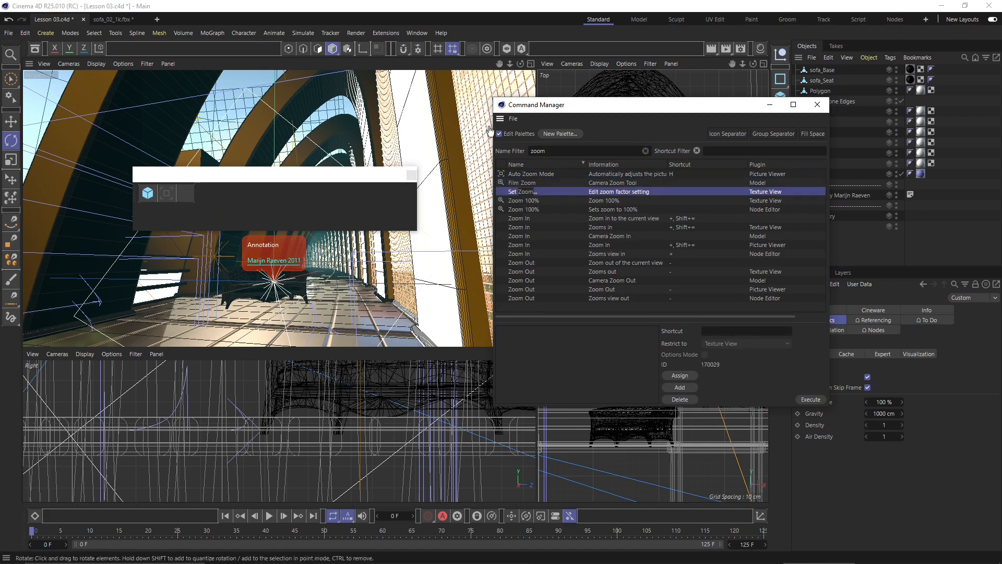
{"action": "double_click", "coordinate": [551, 148]}
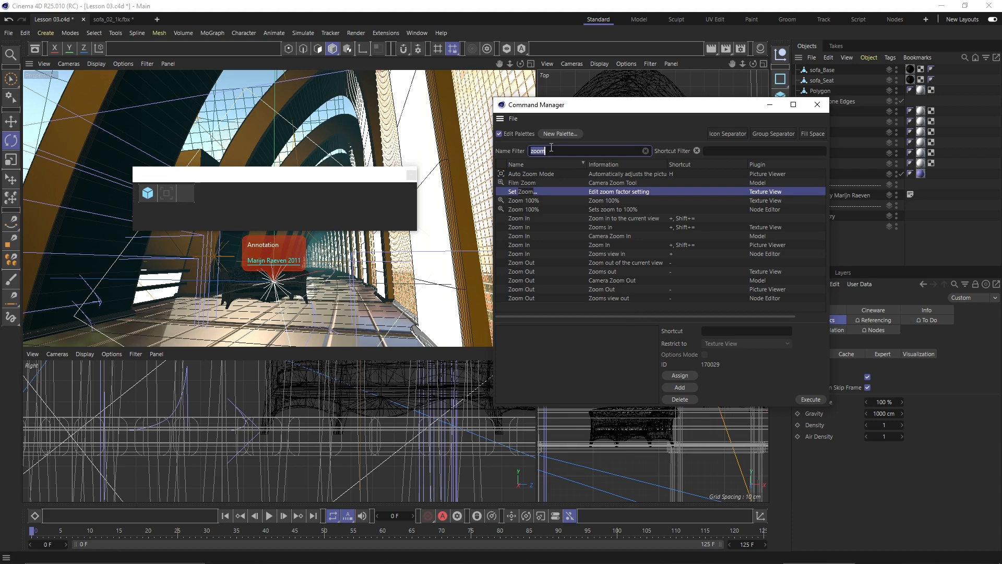
{"action": "key", "text": "BackSpace"}
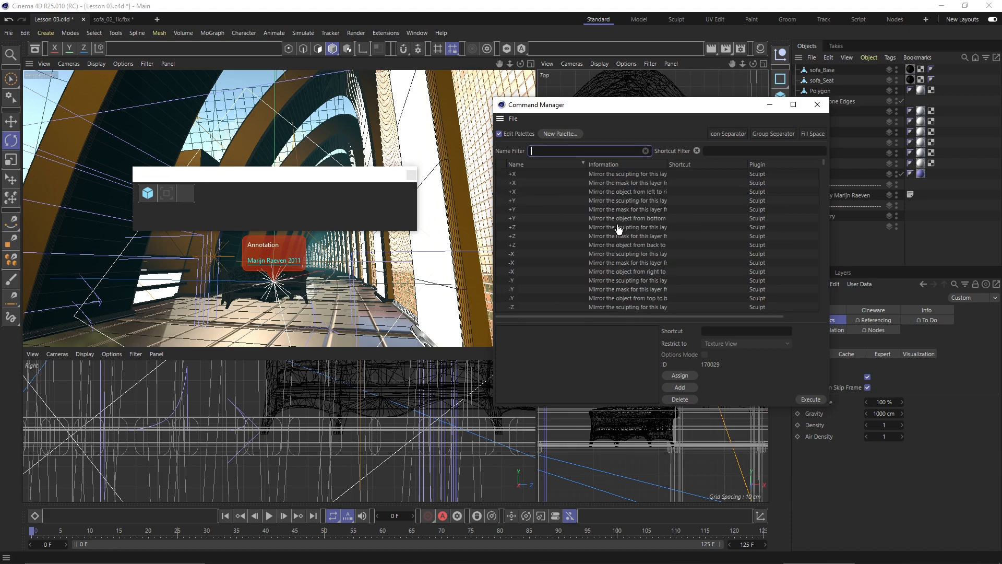
- Add the Inflate command from the Command Manager list to the custom palette
{"action": "scroll", "coordinate": [633, 220], "scroll_direction": "down", "scroll_amount": 10}
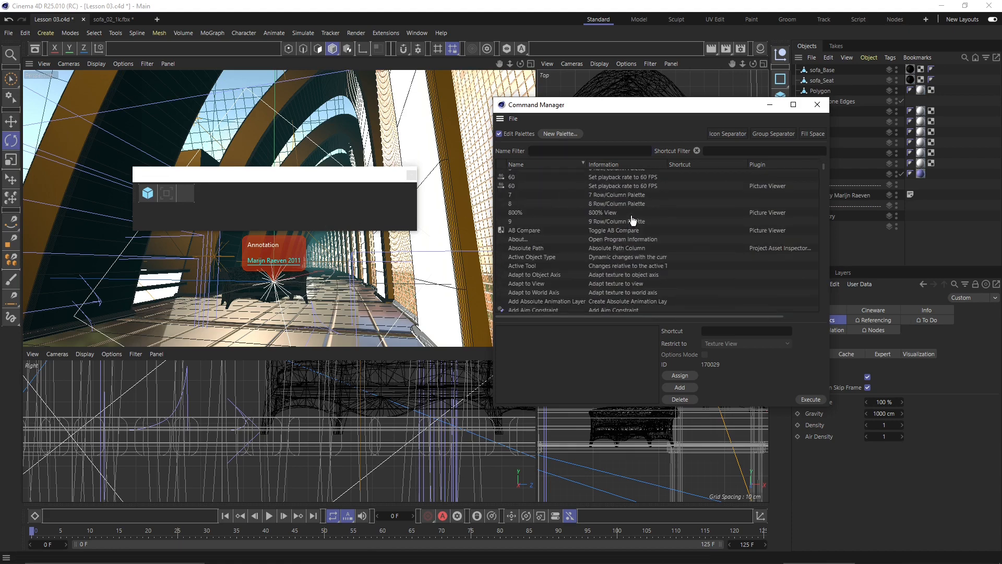
{"action": "scroll", "coordinate": [822, 187], "scroll_direction": "down", "scroll_amount": 10}
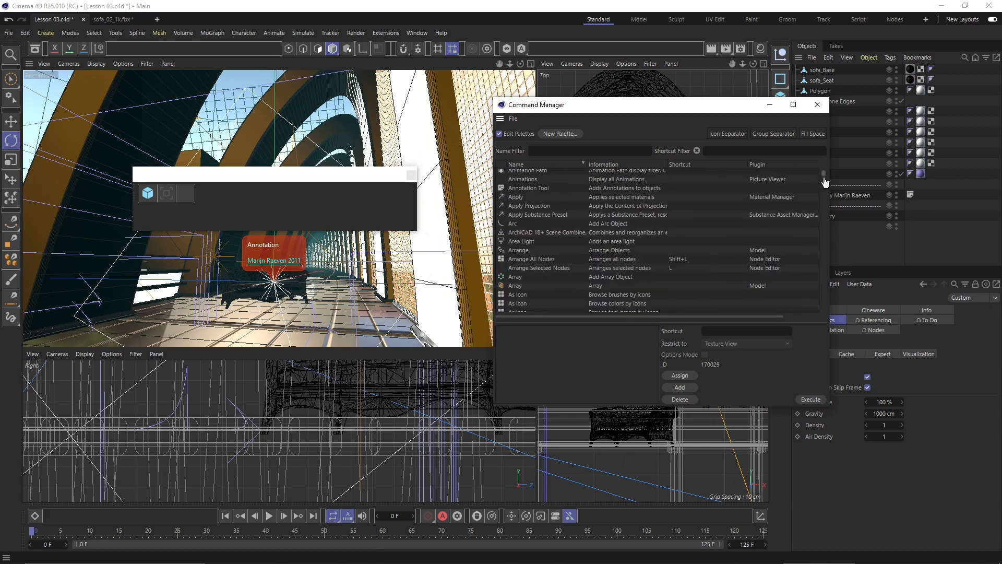
{"action": "scroll", "coordinate": [820, 188], "scroll_direction": "down", "scroll_amount": 15}
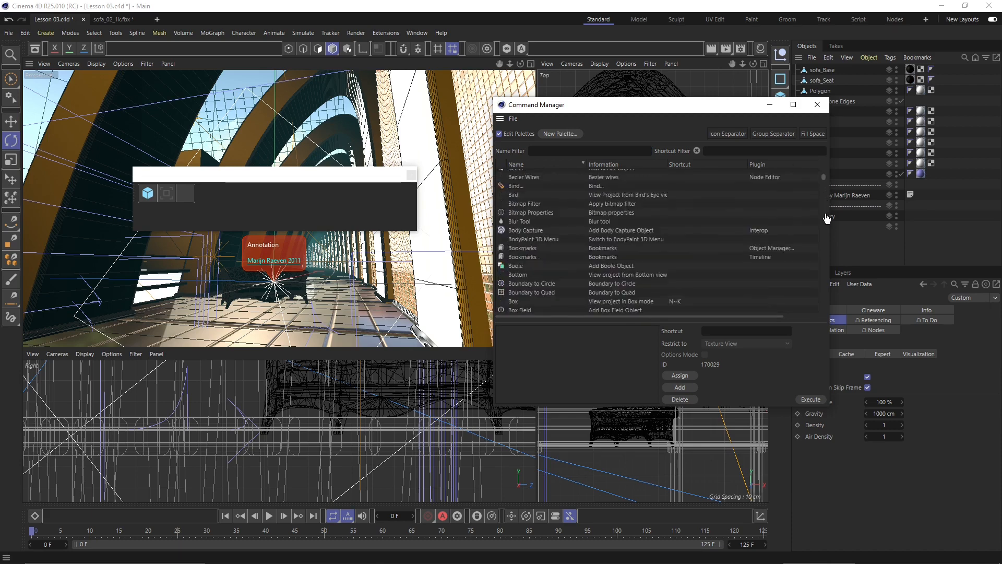
{"action": "scroll", "coordinate": [563, 284], "scroll_direction": "down", "scroll_amount": 20}
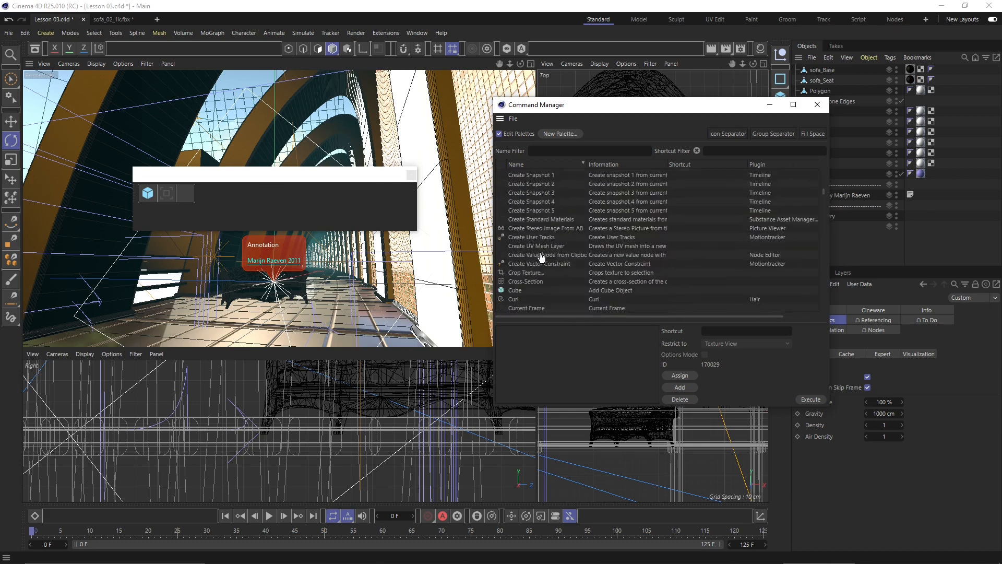
{"action": "scroll", "coordinate": [552, 243], "scroll_direction": "down", "scroll_amount": 20}
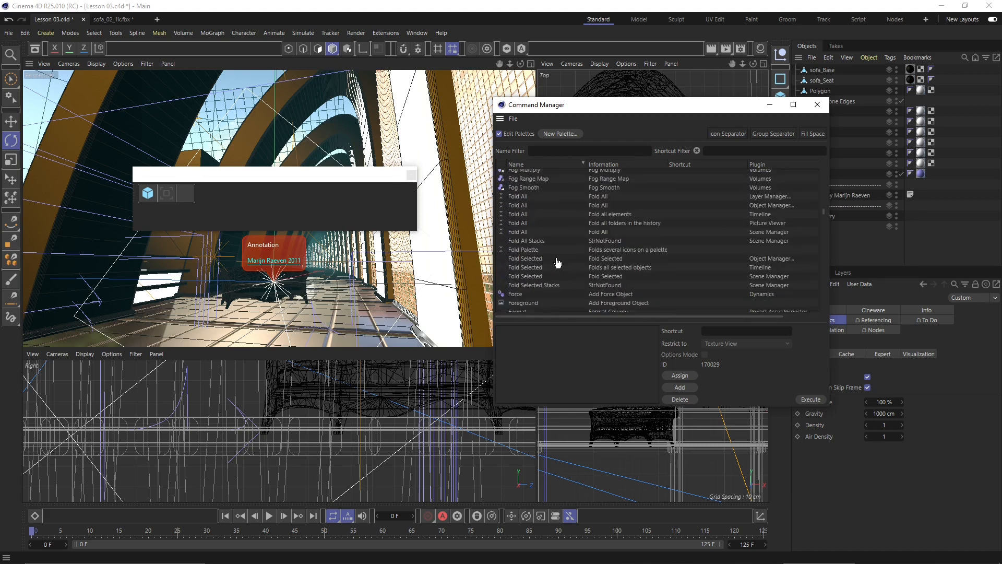
{"action": "scroll", "coordinate": [557, 258], "scroll_direction": "down", "scroll_amount": 15}
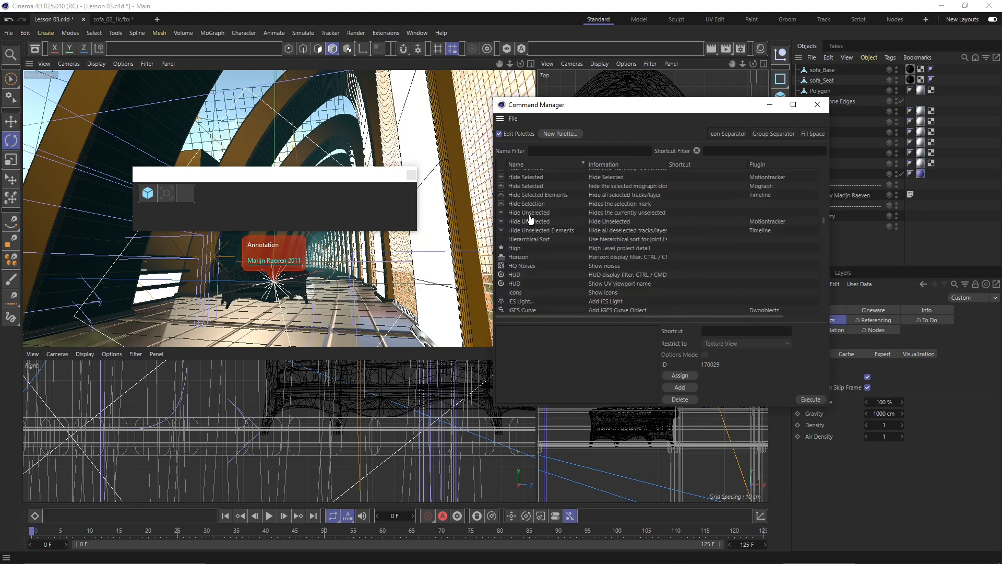
{"action": "left_click_drag", "start_coordinate": [522, 211], "coordinate": [148, 193]}
- Add the n-Side command to the custom palette as its fourth button
{"action": "scroll", "coordinate": [539, 251], "scroll_direction": "down", "scroll_amount": 10}
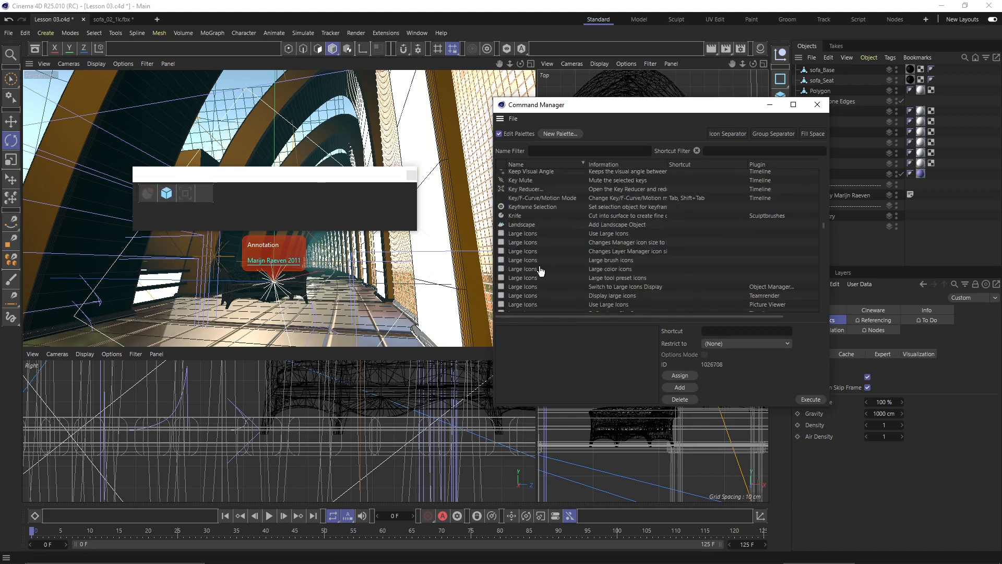
{"action": "scroll", "coordinate": [540, 256], "scroll_direction": "down", "scroll_amount": 10}
{"action": "scroll", "coordinate": [538, 253], "scroll_direction": "down", "scroll_amount": 10}
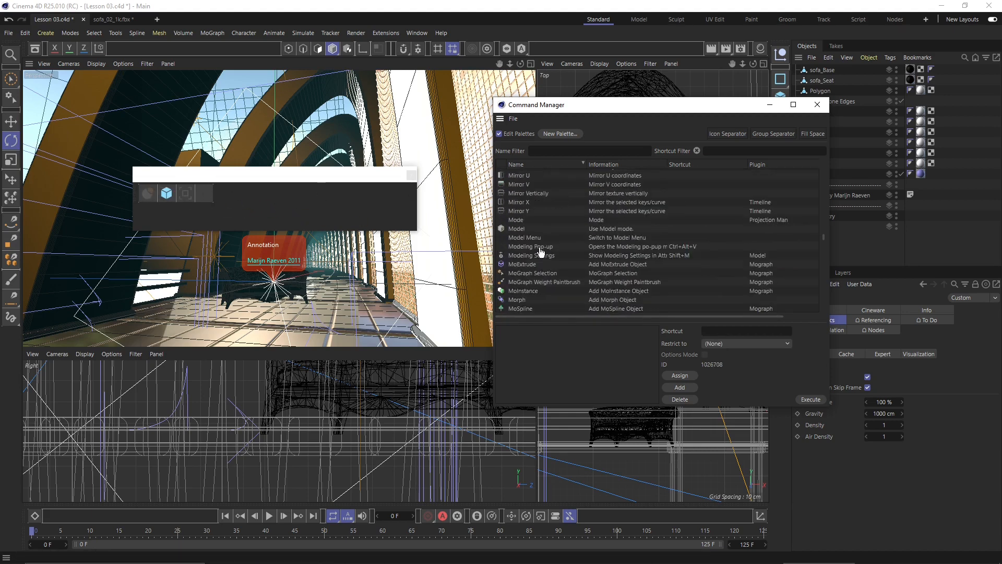
{"action": "left_click", "coordinate": [519, 225]}
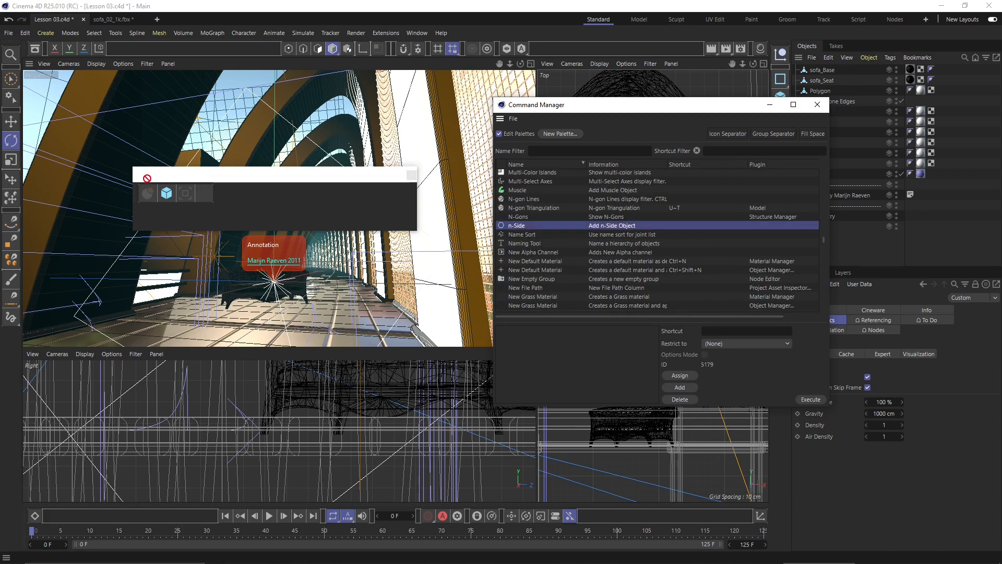
{"action": "left_click_drag", "start_coordinate": [546, 228], "coordinate": [204, 193]}
- Move the floating palette window higher over the scene
{"action": "scroll", "coordinate": [601, 228], "scroll_direction": "down", "scroll_amount": 5}
{"action": "scroll", "coordinate": [601, 228], "scroll_direction": "down", "scroll_amount": 10}
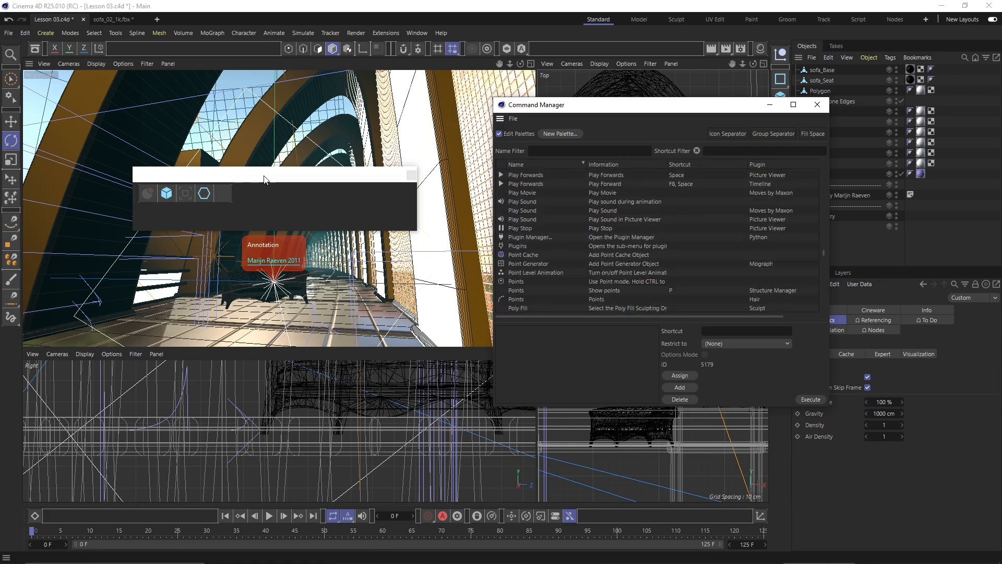
{"action": "mouse_move", "coordinate": [262, 174]}
{"action": "left_mouse_down"}
{"action": "mouse_move", "coordinate": [326, 134]}
{"action": "mouse_move", "coordinate": [286, 179]}
{"action": "mouse_move", "coordinate": [297, 184]}
{"action": "mouse_move", "coordinate": [287, 90]}
{"action": "mouse_move", "coordinate": [258, 178]}
{"action": "left_mouse_up"}
- Dock the palette above the viewports, then undock it from its grip menu
{"action": "left_click_drag", "start_coordinate": [137, 188], "coordinate": [128, 47]}
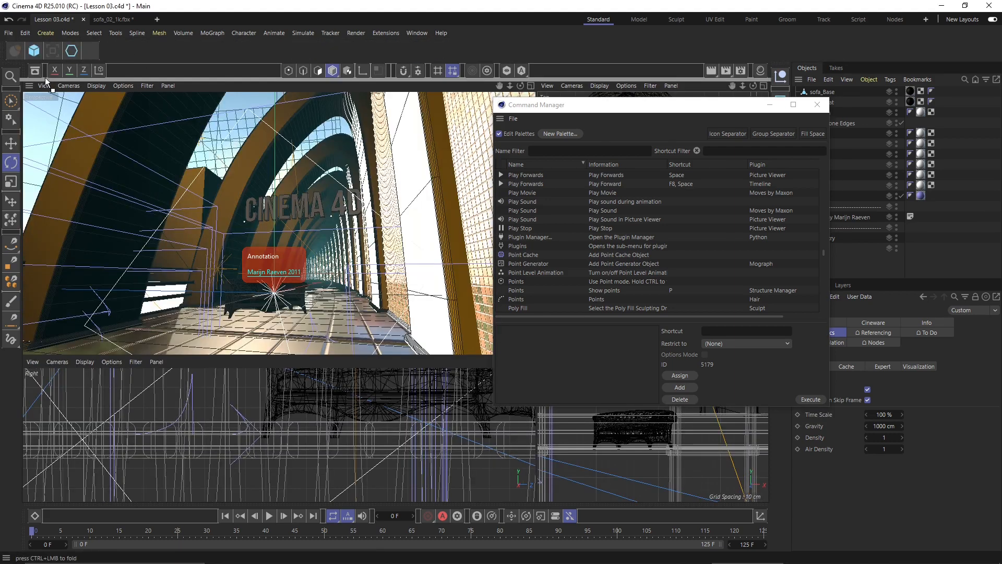
{"action": "left_click_drag", "start_coordinate": [6, 50], "coordinate": [8, 44]}
{"action": "right_click", "coordinate": [181, 49]}
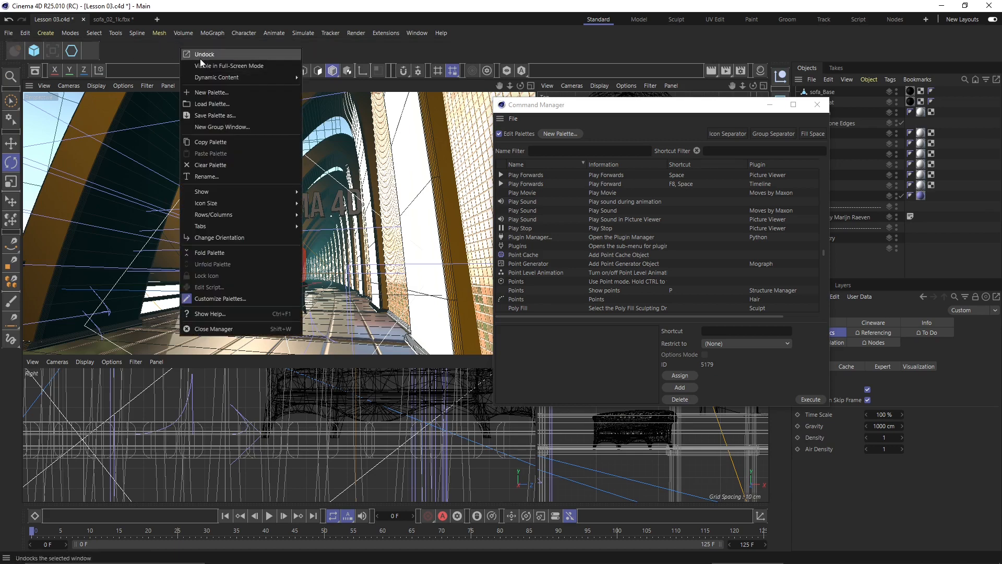
{"action": "left_click", "coordinate": [191, 55]}
- Reposition the floating palette window over the viewport, then close it
{"action": "left_click_drag", "start_coordinate": [42, 8], "coordinate": [124, 206]}
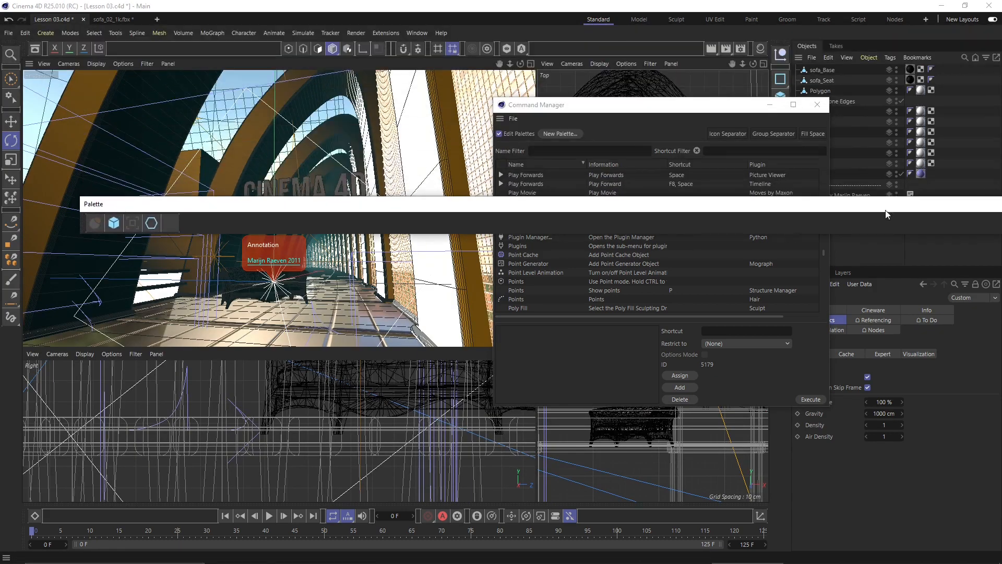
{"action": "left_click_drag", "start_coordinate": [501, 204], "coordinate": [101, 197]}
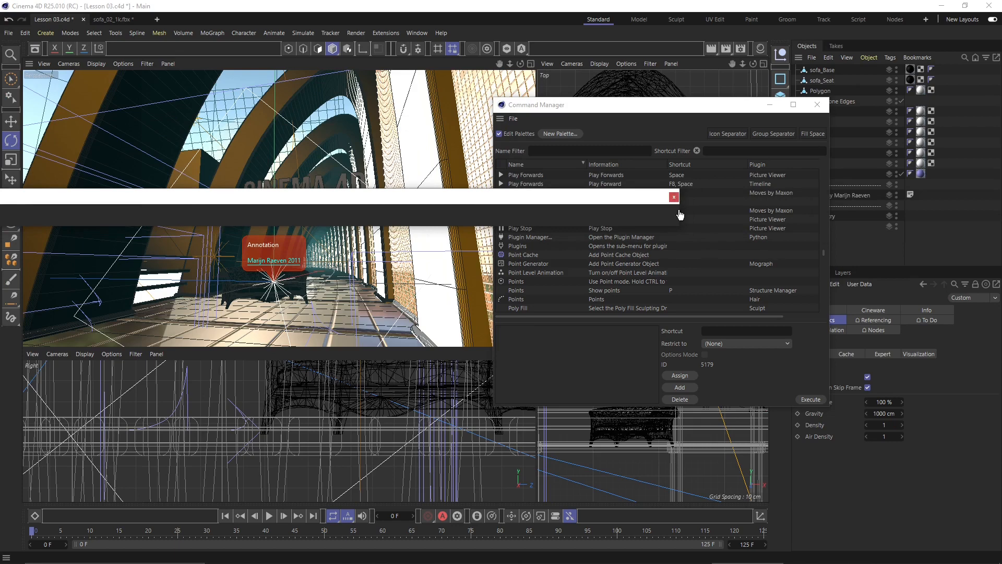
{"action": "left_click_drag", "start_coordinate": [610, 197], "coordinate": [525, 171]}
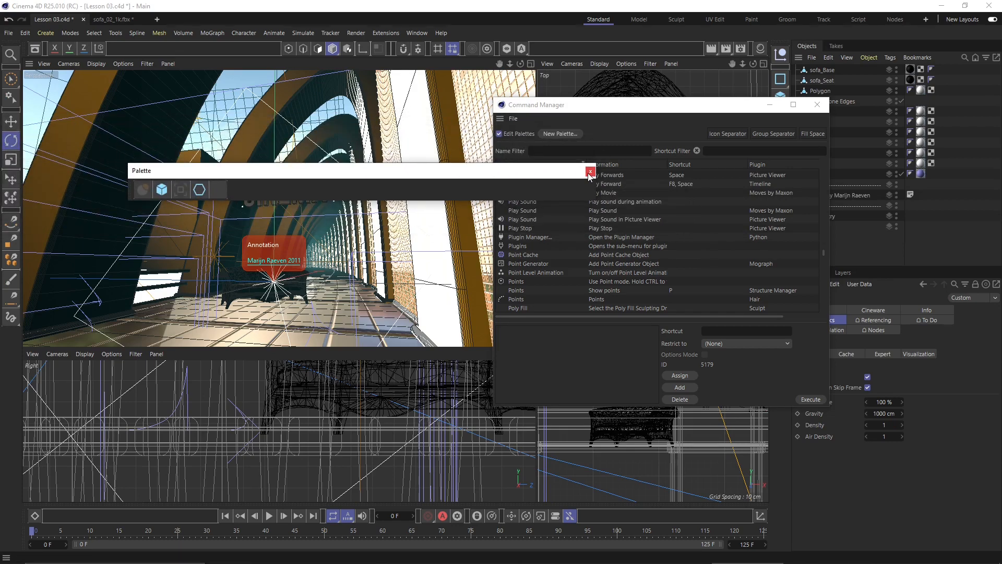
{"action": "left_click", "coordinate": [589, 171]}
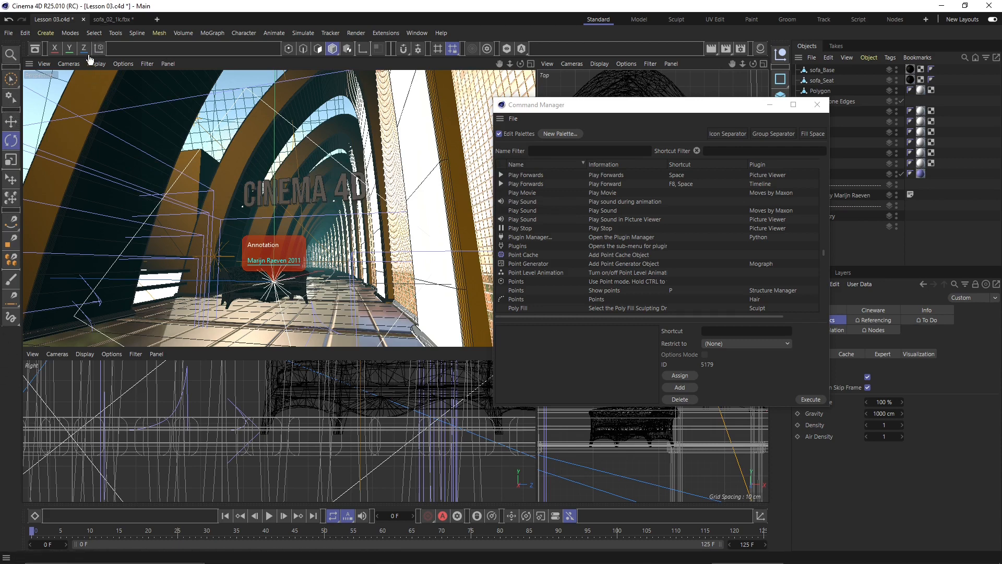
- Drag the Quit command from the Command Manager onto the main top toolbar
{"action": "left_click_drag", "start_coordinate": [709, 110], "coordinate": [511, 120]}
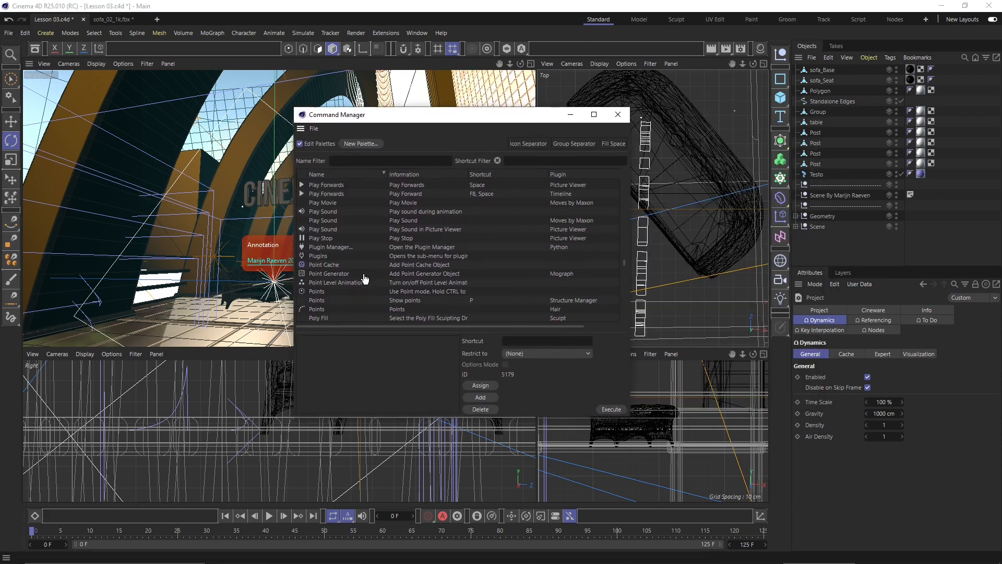
{"action": "scroll", "coordinate": [364, 279], "scroll_direction": "down", "scroll_amount": 15}
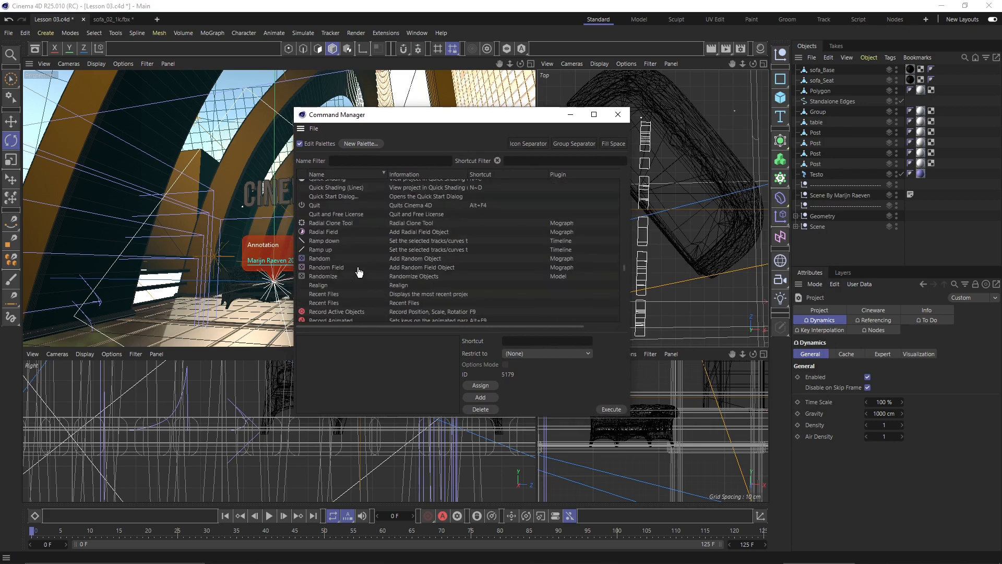
{"action": "left_click", "coordinate": [316, 206]}
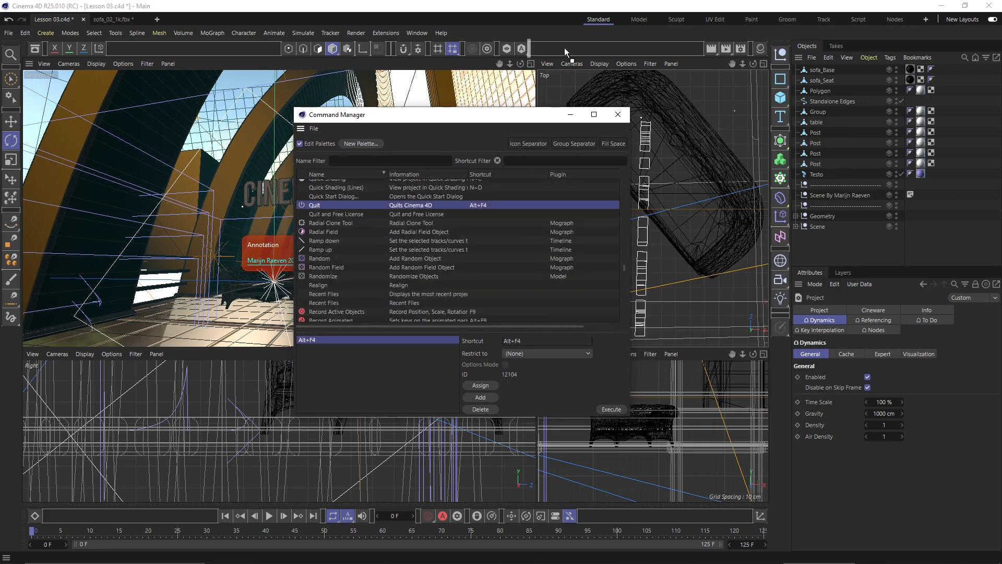
{"action": "left_click_drag", "start_coordinate": [565, 46], "coordinate": [565, 46]}
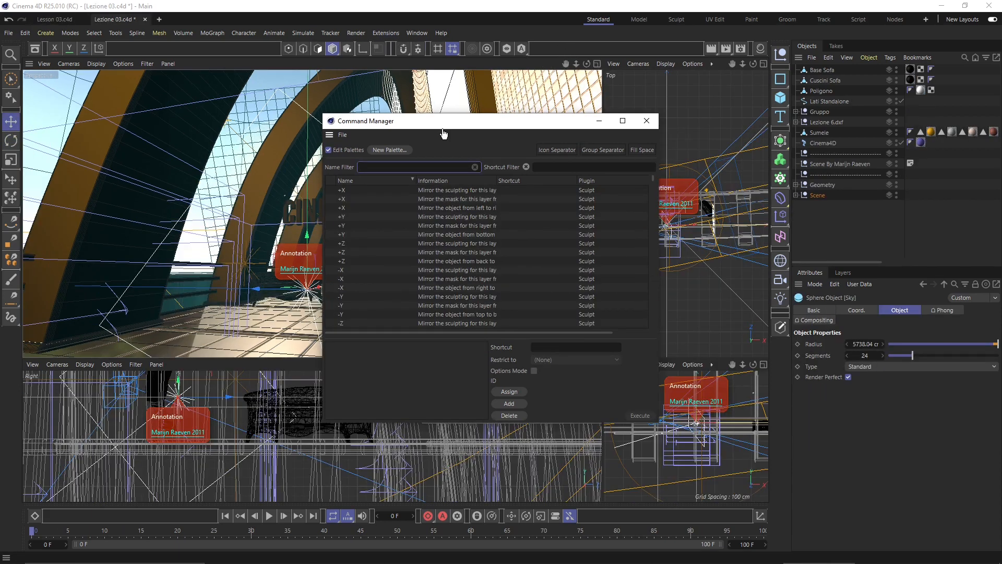
- Close the Command Manager, then reopen it from Window > Customization at mid-screen
{"action": "left_click_drag", "start_coordinate": [469, 121], "coordinate": [416, 131]}
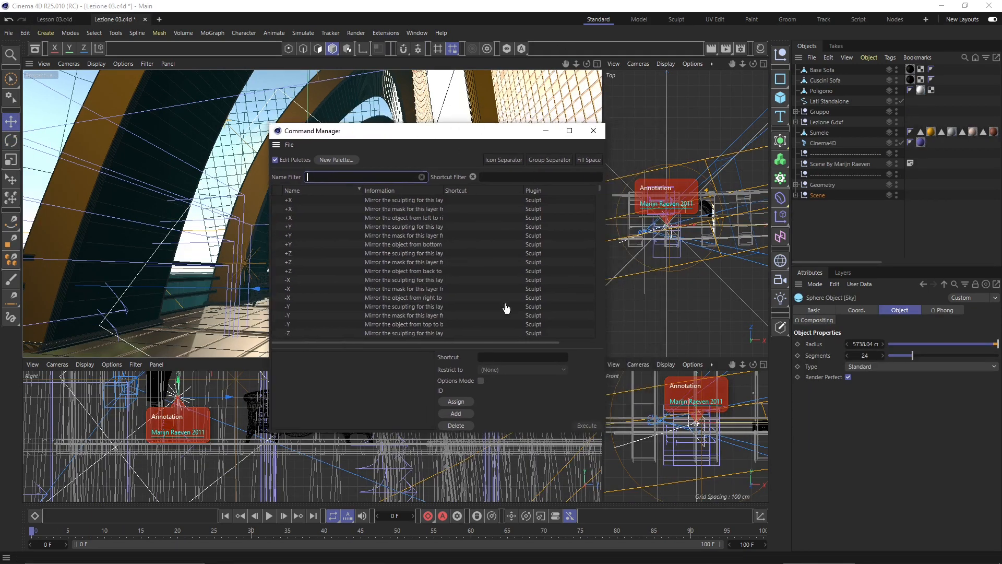
{"action": "left_click", "coordinate": [593, 131]}
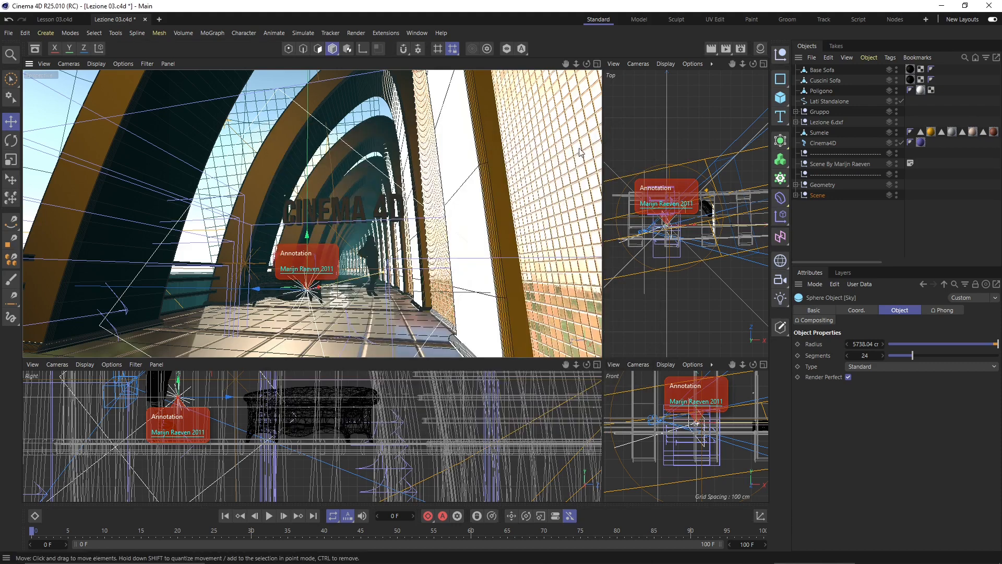
{"action": "left_click", "coordinate": [423, 33]}
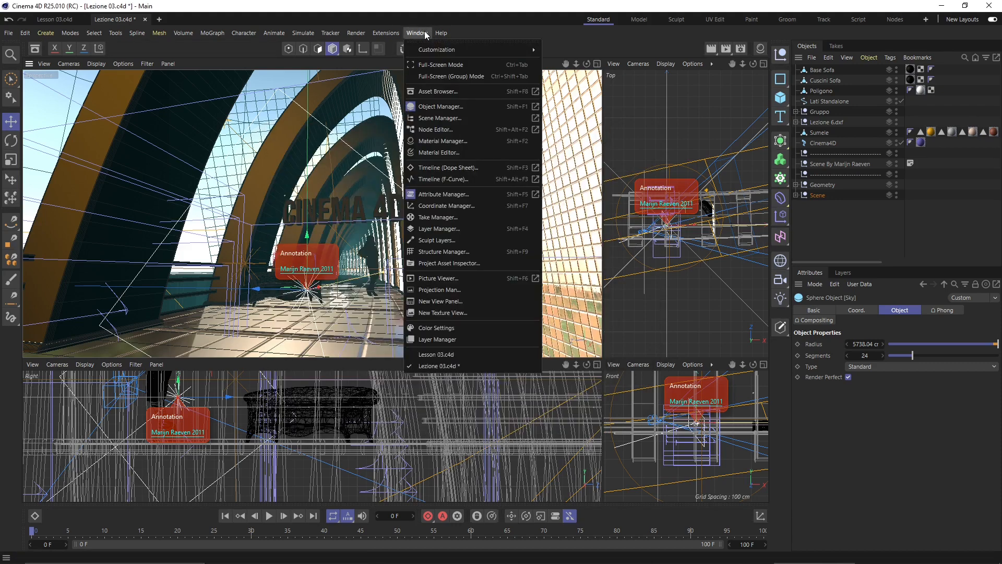
{"action": "mouse_move", "coordinate": [436, 49]}
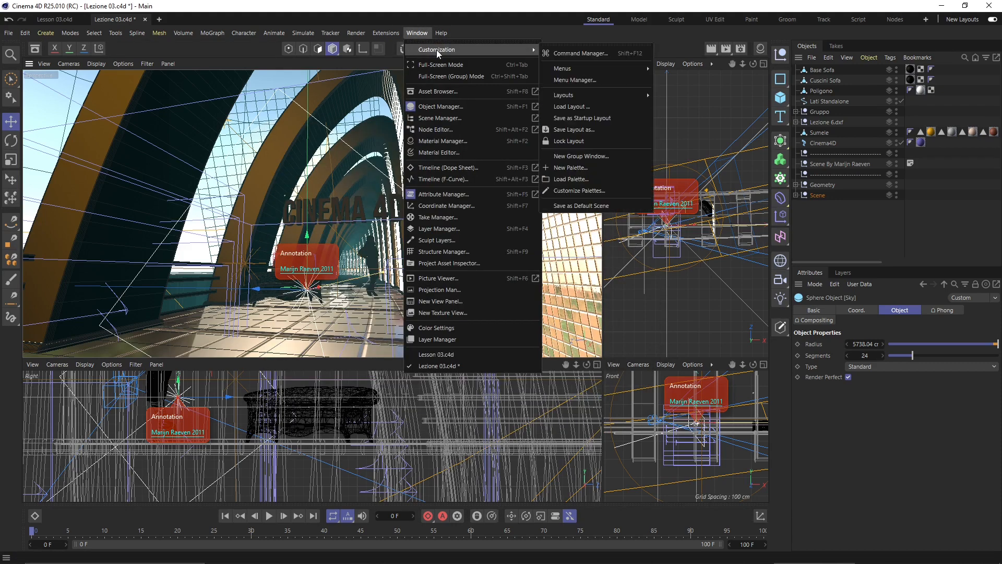
{"action": "left_click", "coordinate": [570, 54]}
{"action": "left_click_drag", "start_coordinate": [693, 42], "coordinate": [562, 166]}
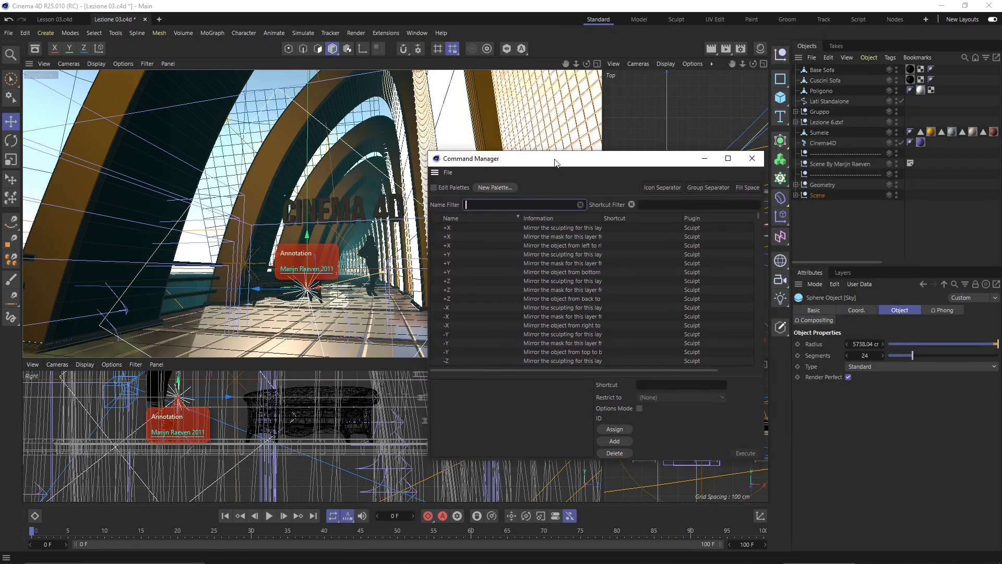
- Open and close a floating Asset Browser and the Colors settings window
{"action": "left_click", "coordinate": [419, 33]}
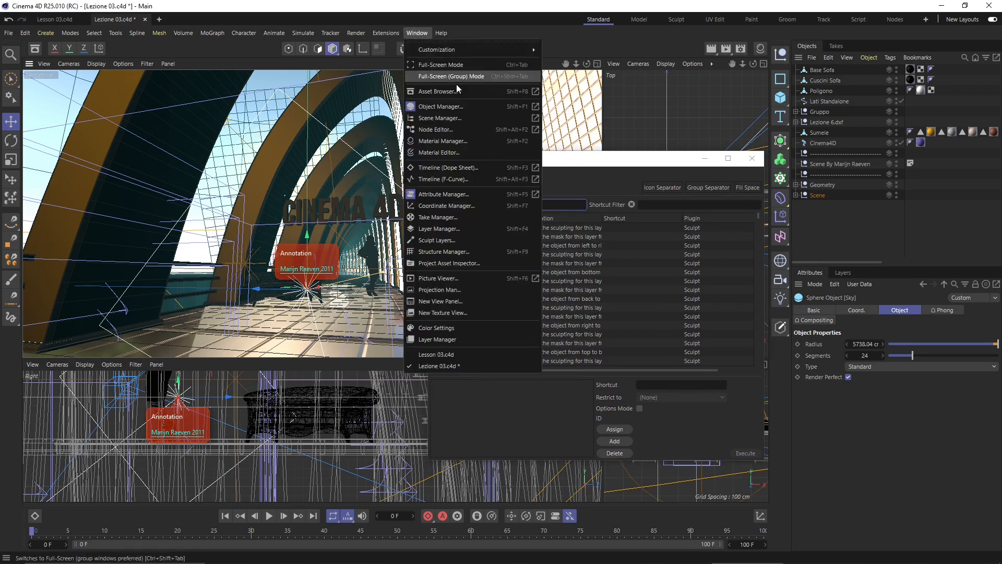
{"action": "left_click", "coordinate": [536, 92]}
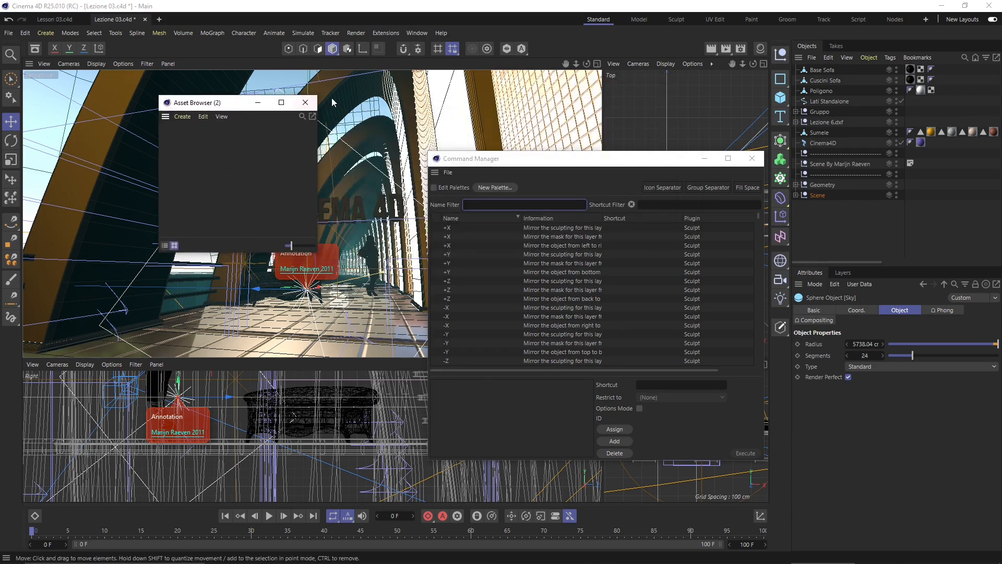
{"action": "left_click", "coordinate": [305, 103]}
{"action": "left_click", "coordinate": [417, 33]}
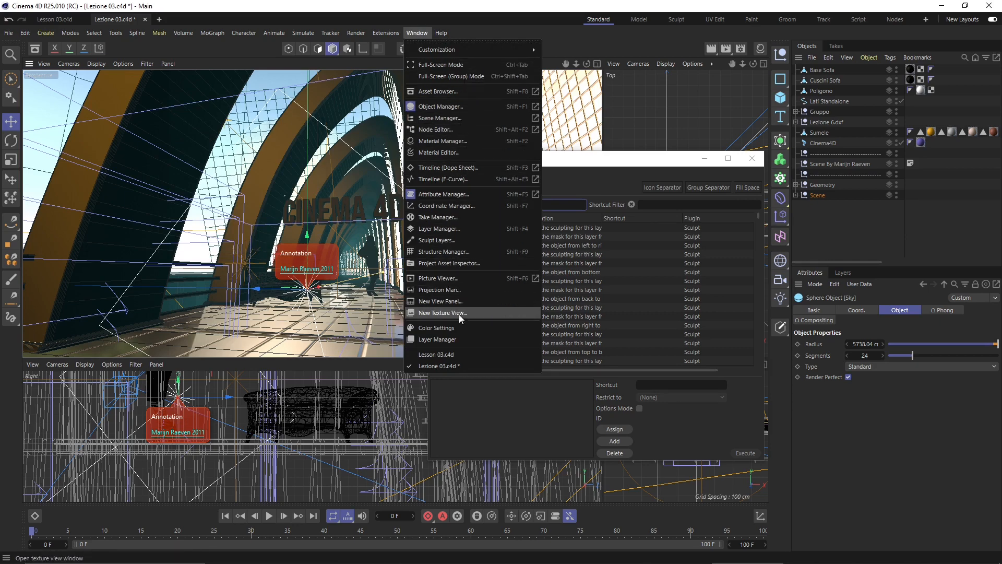
{"action": "left_click", "coordinate": [430, 328]}
{"action": "left_click_drag", "start_coordinate": [548, 332], "coordinate": [277, 140]}
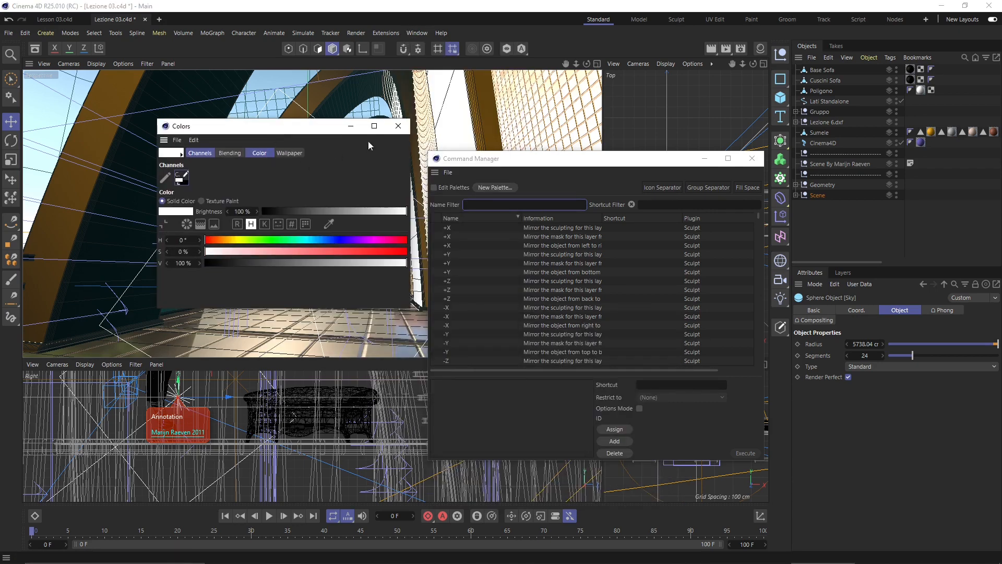
{"action": "left_click", "coordinate": [398, 126]}
- Show the Window > Customization options for menus, layouts and palettes
{"action": "left_click", "coordinate": [416, 33]}
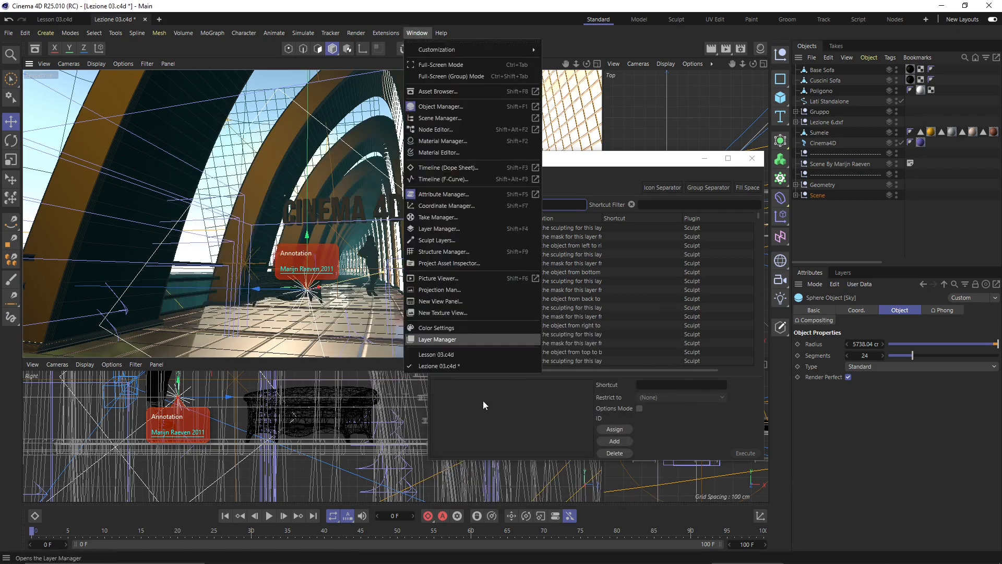
{"action": "mouse_move", "coordinate": [491, 52]}
{"action": "mouse_move", "coordinate": [612, 73]}
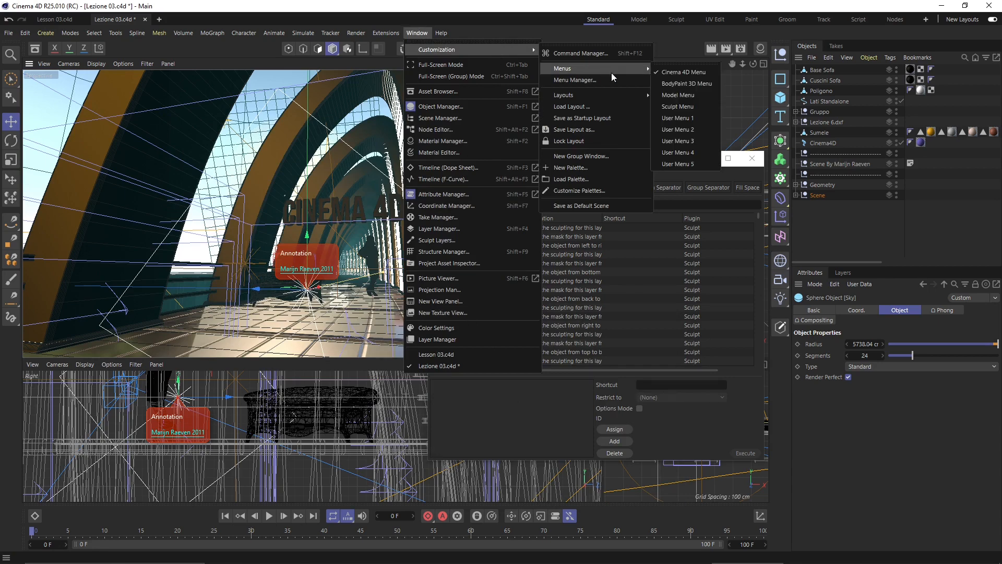
{"action": "mouse_move", "coordinate": [625, 93]}
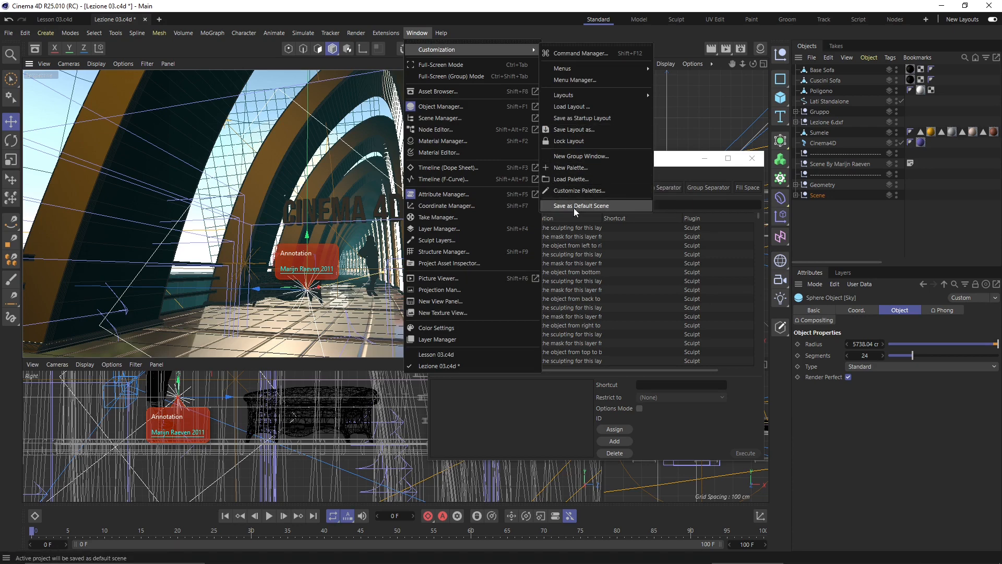
- Filter the Command Manager by 'cube' and select the Cube command
{"action": "left_click", "coordinate": [687, 162]}
{"action": "left_click_drag", "start_coordinate": [687, 162], "coordinate": [570, 148]}
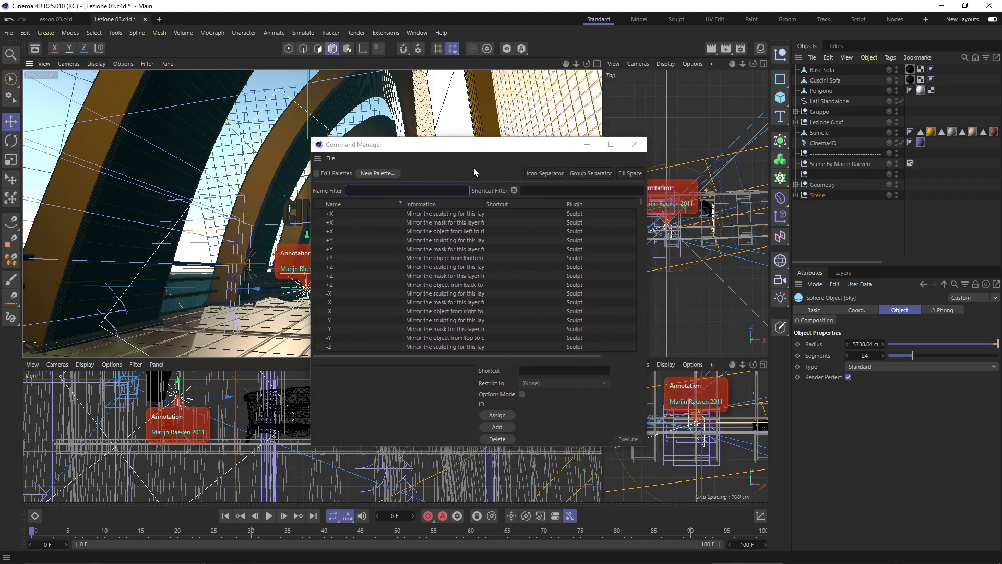
{"action": "left_click_drag", "start_coordinate": [484, 148], "coordinate": [516, 123]}
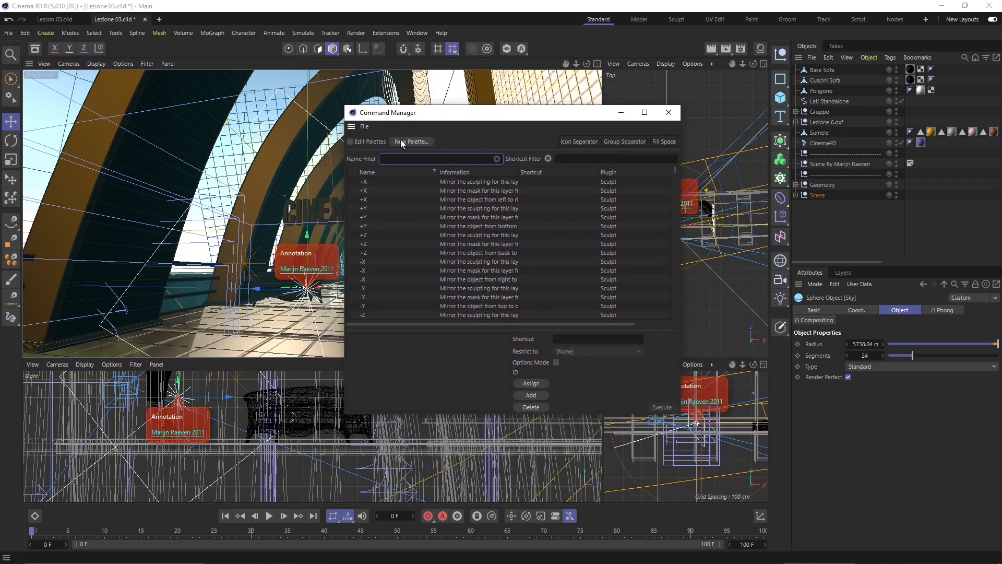
{"action": "type", "text": "cue"}
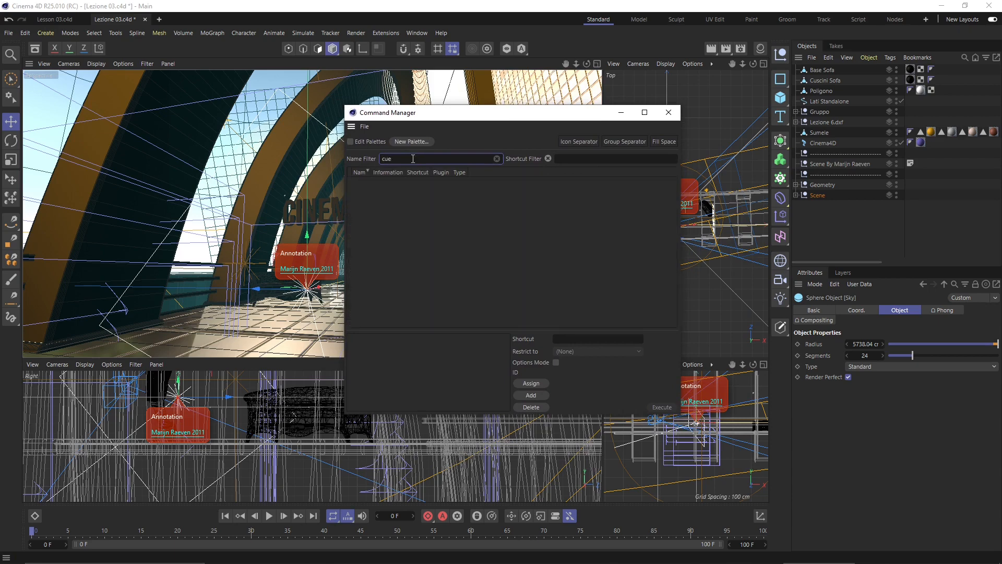
{"action": "key", "text": "BackSpace"}
{"action": "type", "text": "be"}
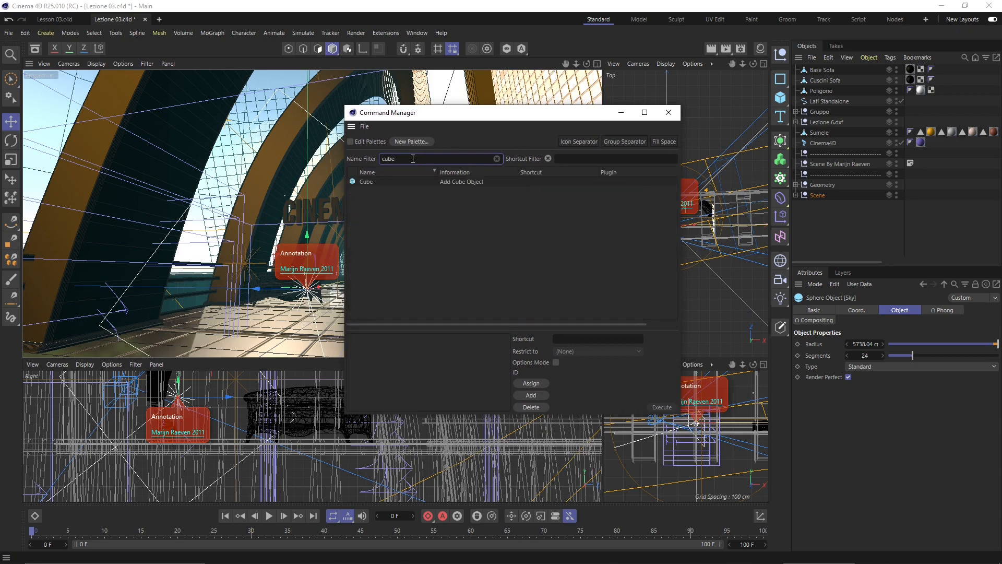
{"action": "left_click", "coordinate": [457, 183]}
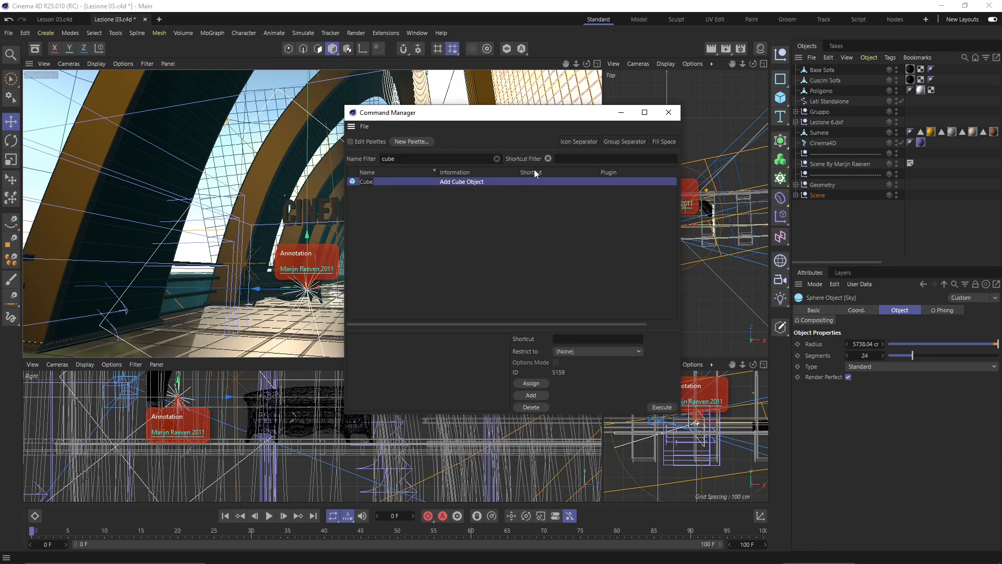
- Assign the shortcut Ctrl+Shift+C to the Cube command
{"action": "left_click_drag", "start_coordinate": [527, 134], "coordinate": [493, 147]}
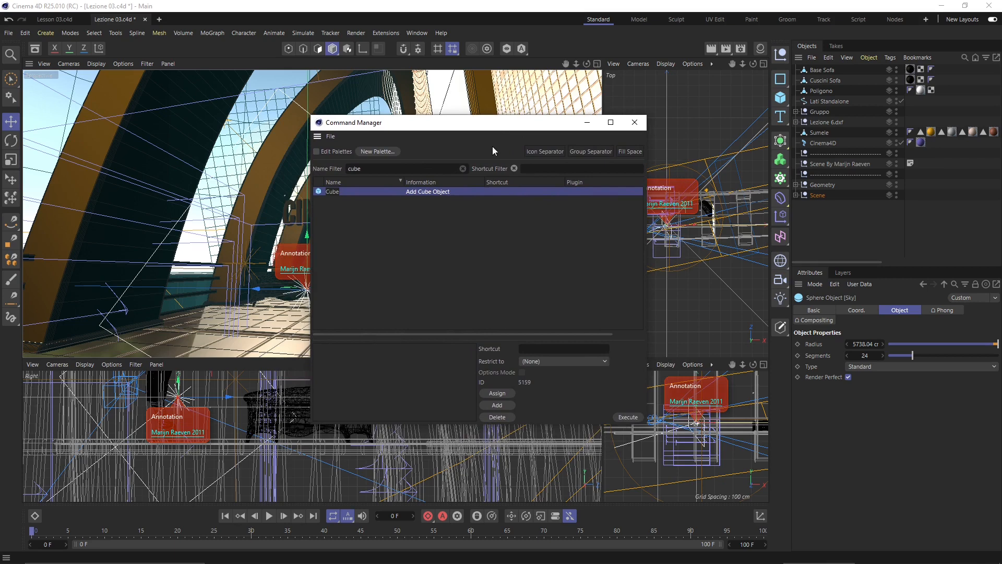
{"action": "left_click", "coordinate": [541, 350]}
{"action": "key", "text": "ctrl+shift+c"}
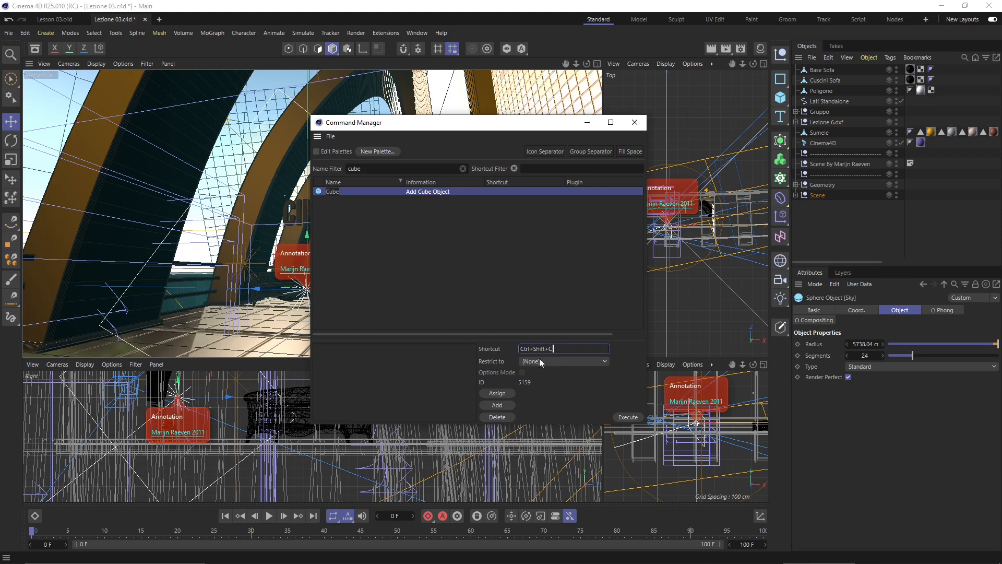
{"action": "left_click", "coordinate": [500, 392]}
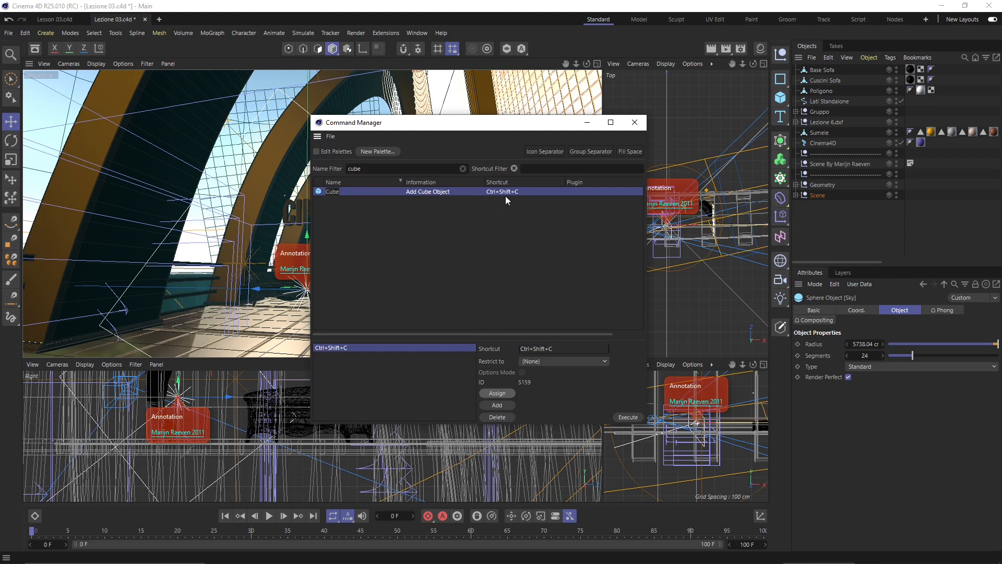
- Clear and delete the Ctrl+Shift+C shortcut from Cube
{"action": "left_click", "coordinate": [544, 351]}
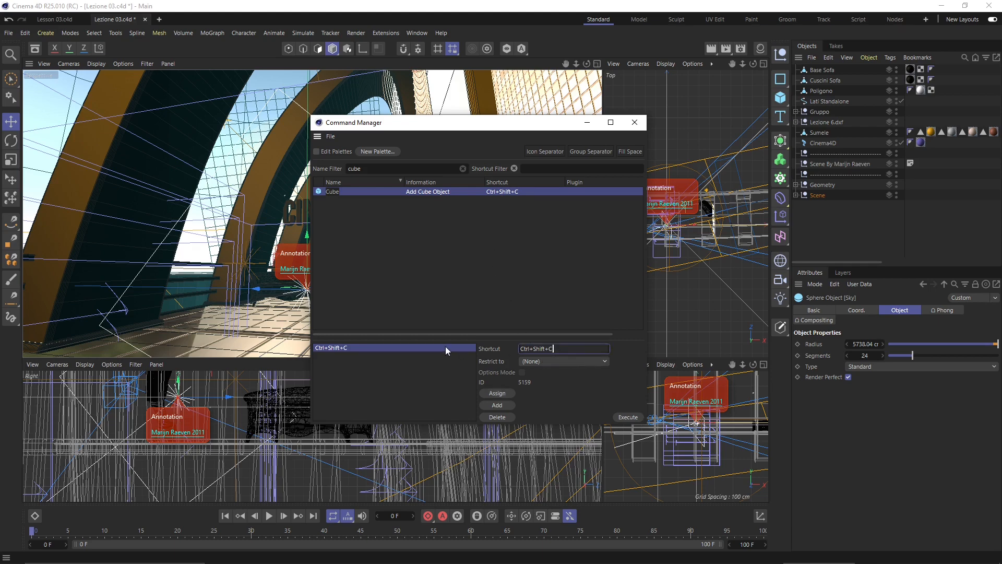
{"action": "key", "text": "BackSpace"}
{"action": "key", "text": "BackSpace"}
{"action": "key", "text": "BackSpace"}
{"action": "key", "text": "BackSpace"}
{"action": "key", "text": "BackSpace"}
{"action": "left_click", "coordinate": [502, 417]}
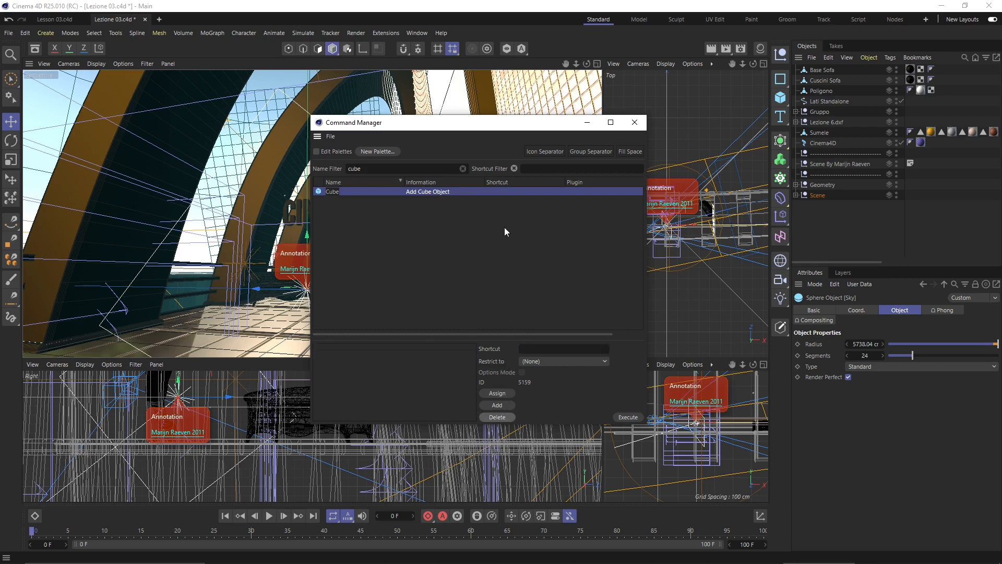
- Try Ctrl+C for Cube but keep it on Copy, then close Command Manager and deselect
{"action": "left_click", "coordinate": [522, 351]}
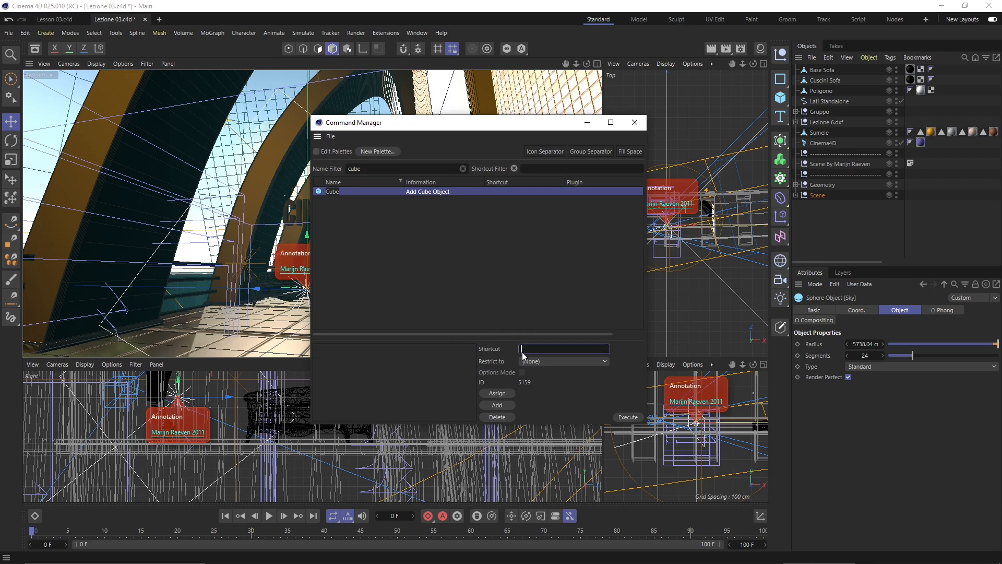
{"action": "key", "text": "ctrl+c"}
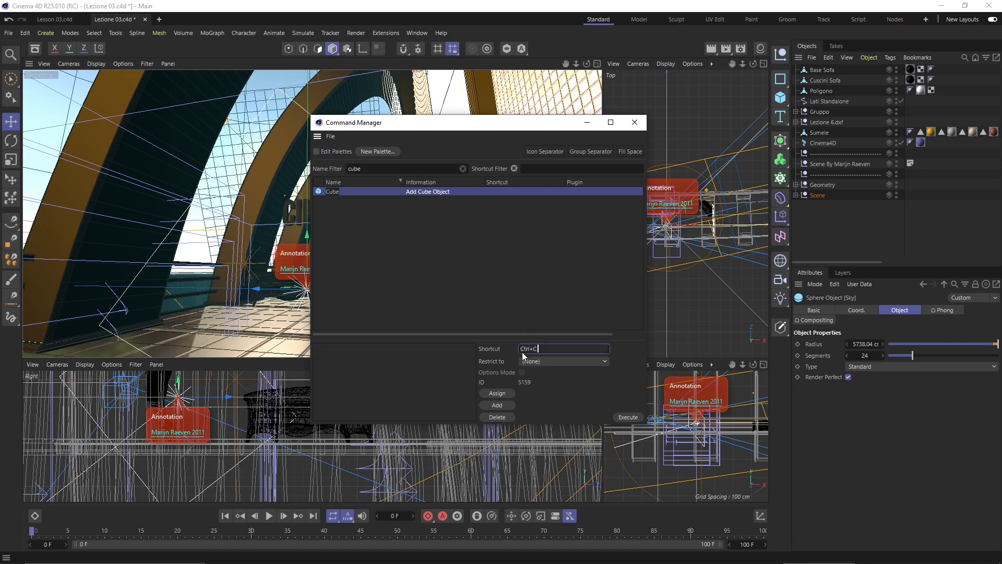
{"action": "left_click", "coordinate": [502, 394]}
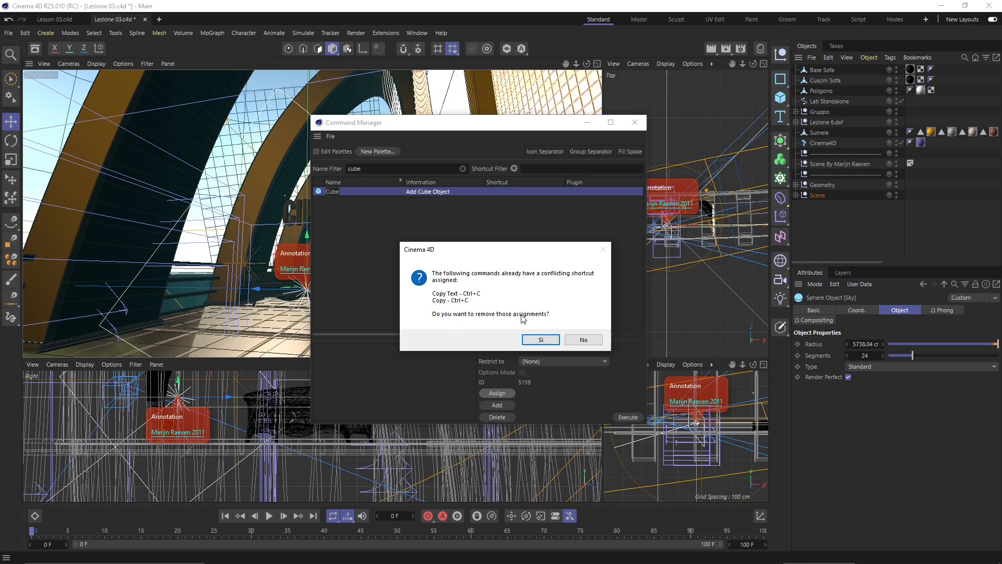
{"action": "left_click", "coordinate": [580, 340]}
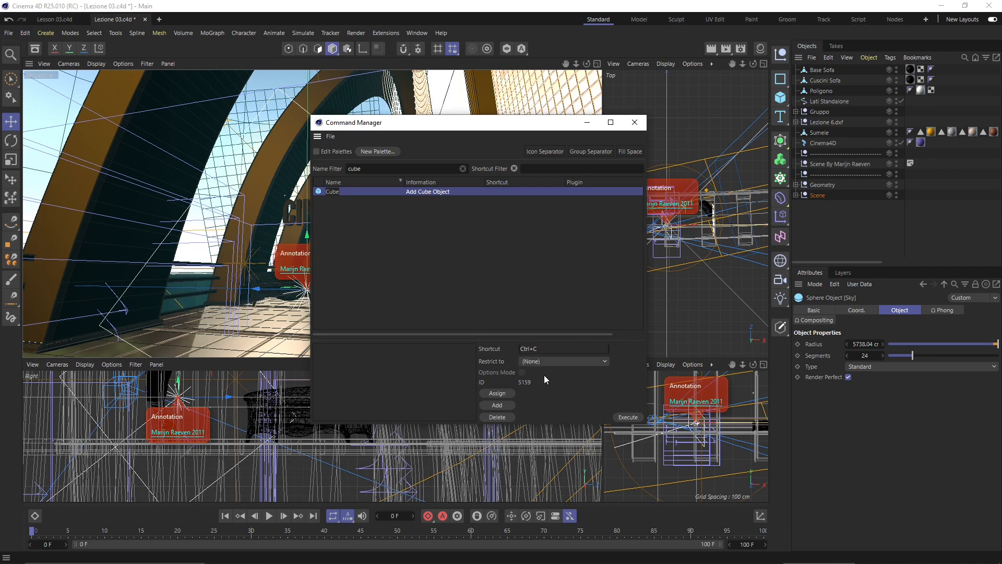
{"action": "left_click", "coordinate": [635, 123]}
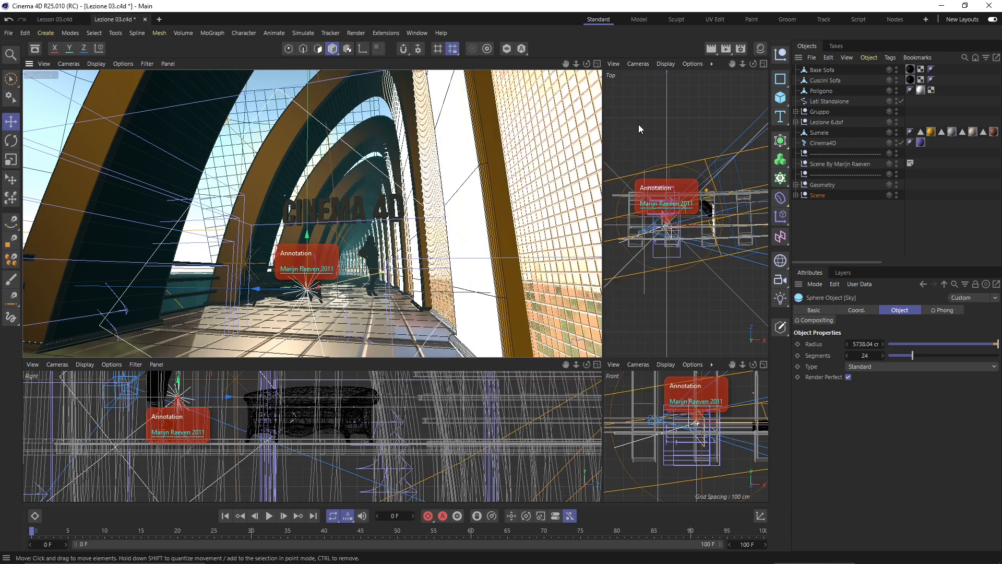
{"action": "left_click", "coordinate": [638, 123]}
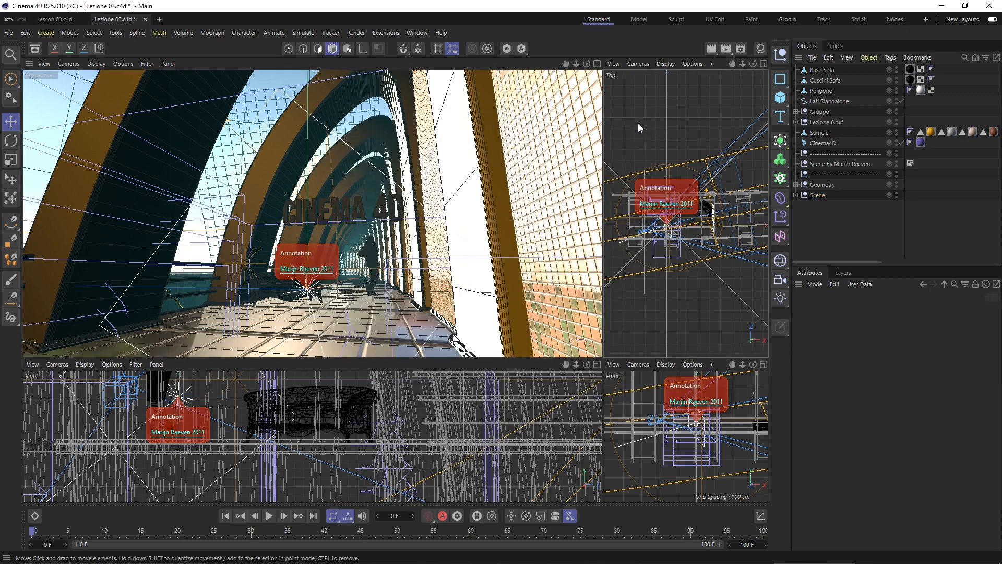